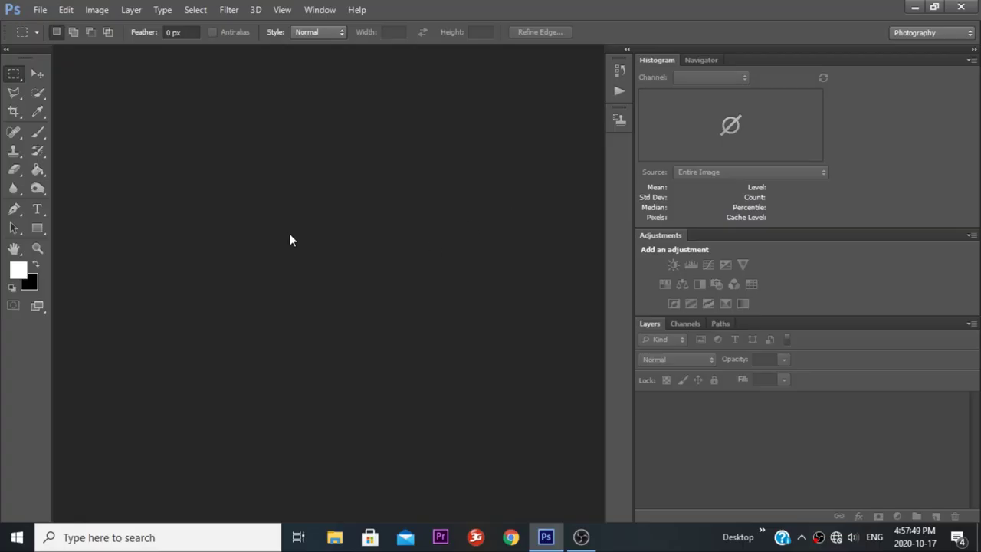
Create a new white 1920×1080 px document at 300 ppi and zoom in slightly
key("ctrl+n")
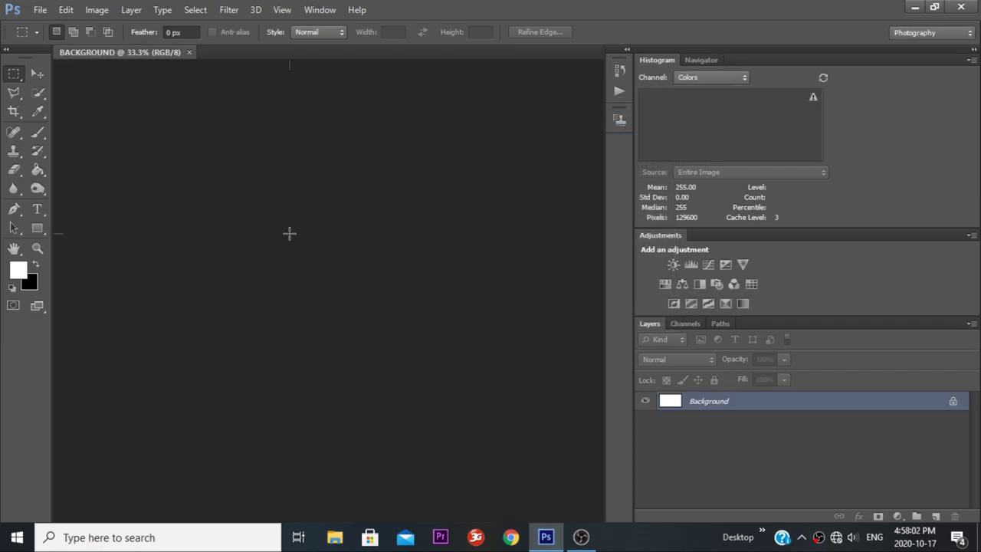
scroll(212, 214, "up", 1)
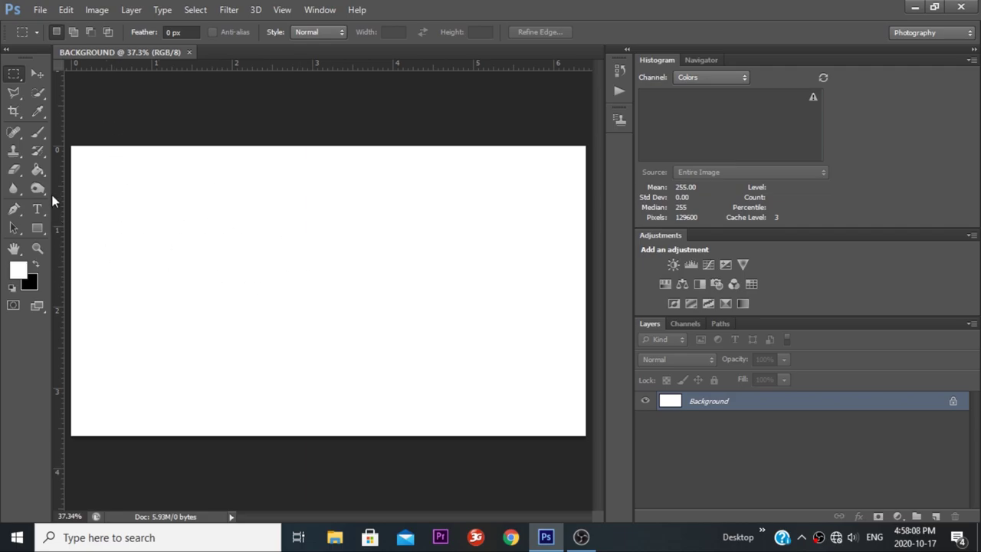
Fill the white canvas with bright orange #ff831e using the Paint Bucket
left_click(37, 170)
left_click(17, 269)
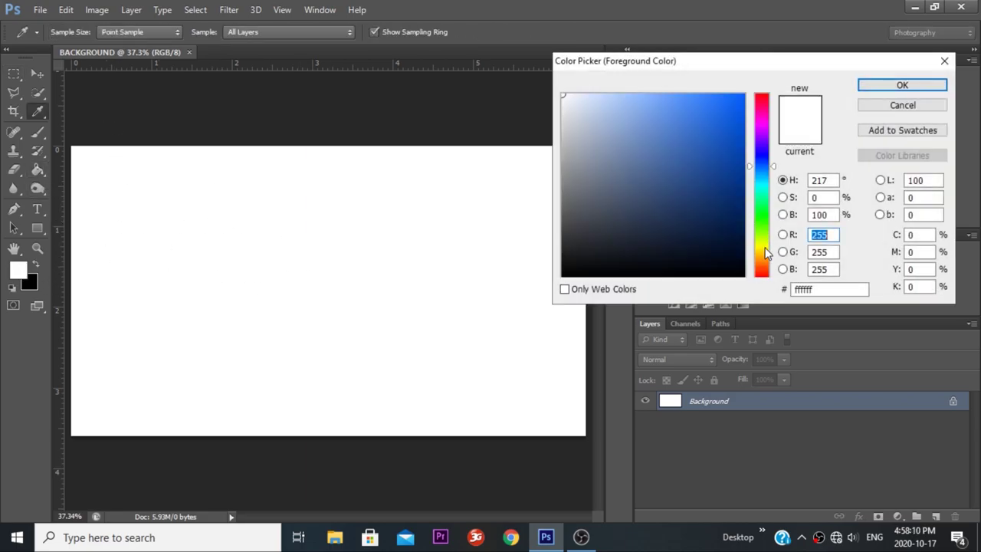
left_click(760, 258)
left_click_drag(742, 100, 769, 108)
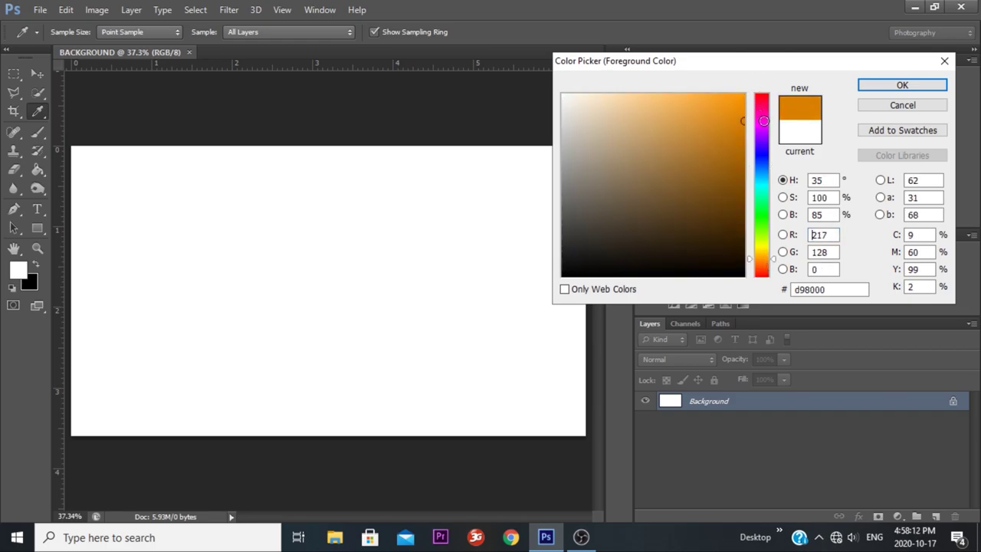
left_click(764, 263)
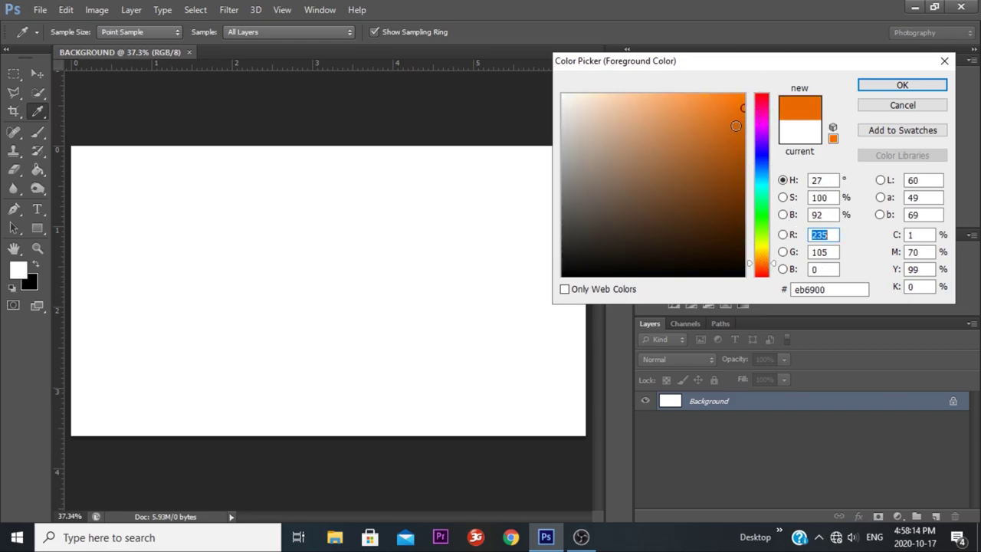
left_click_drag(736, 125, 729, 90)
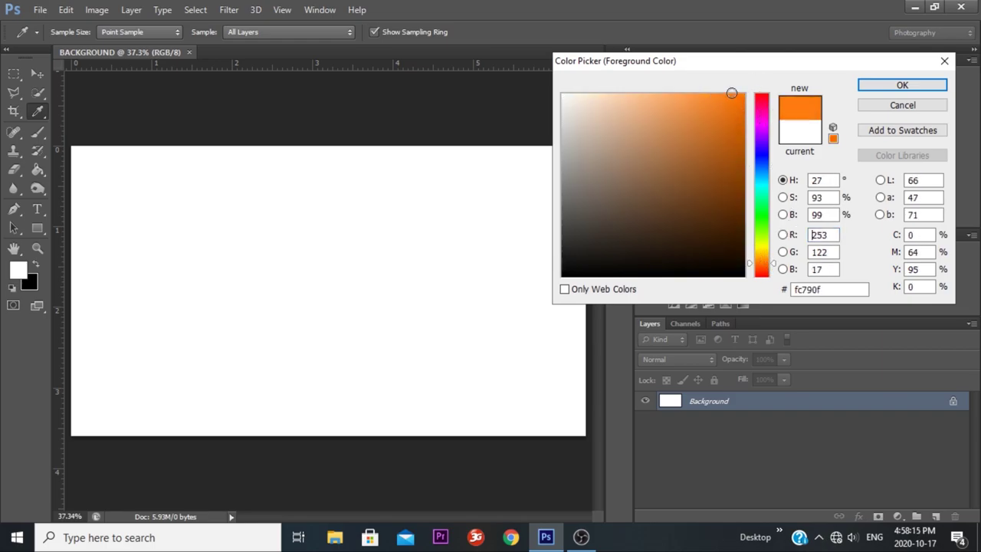
left_click(902, 85)
left_click(409, 236)
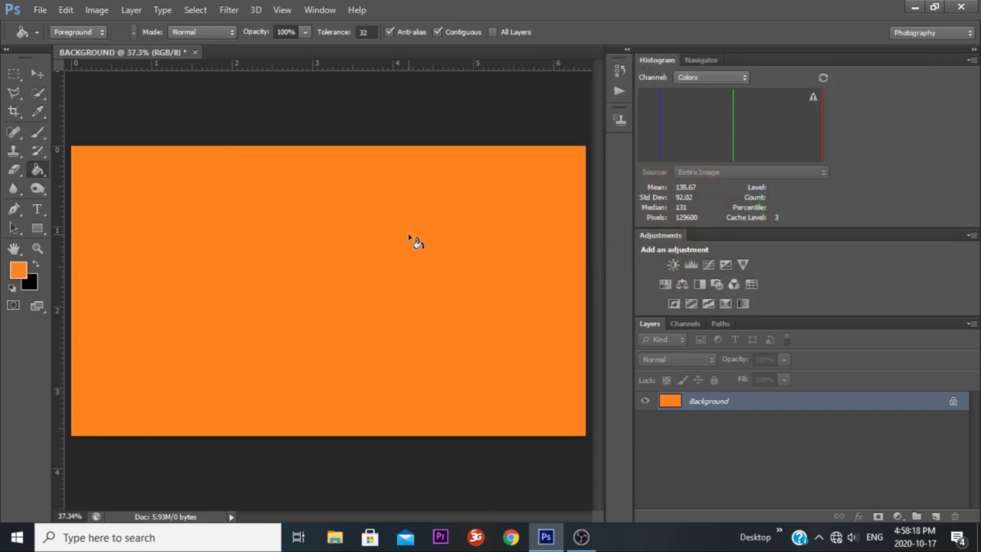
Choose the lighter orange #ffa963 and fill the canvas with it
left_click(17, 269)
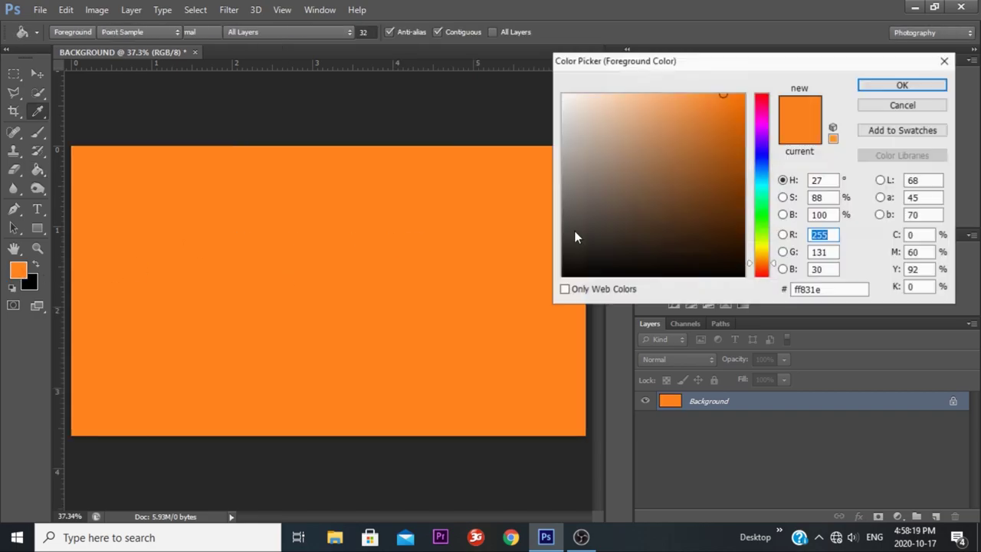
left_click(934, 88)
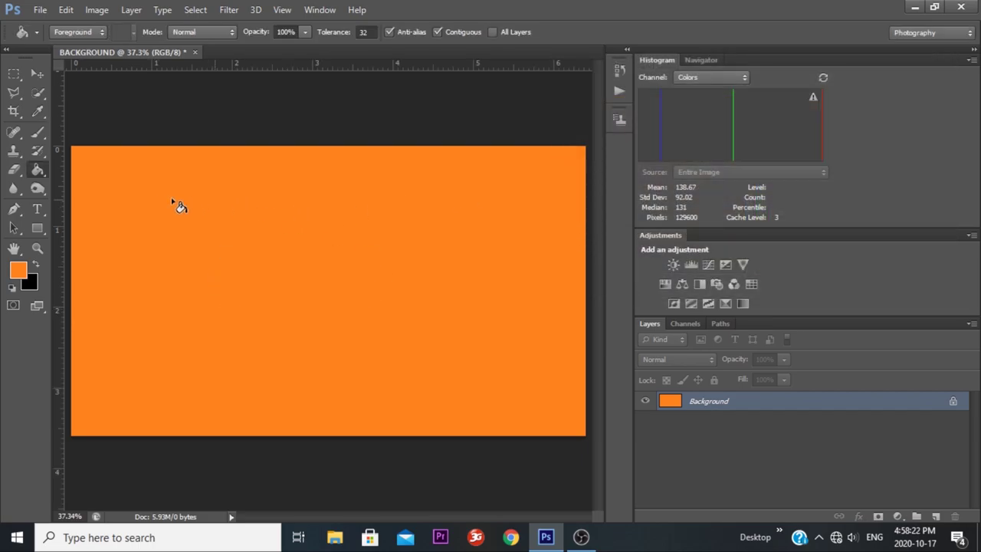
left_click(23, 274)
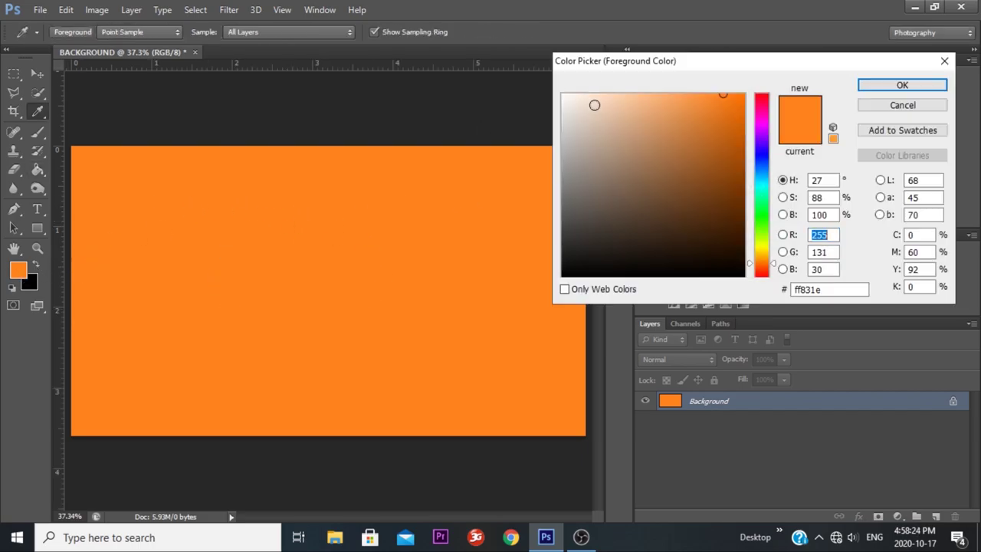
left_click_drag(699, 107, 674, 87)
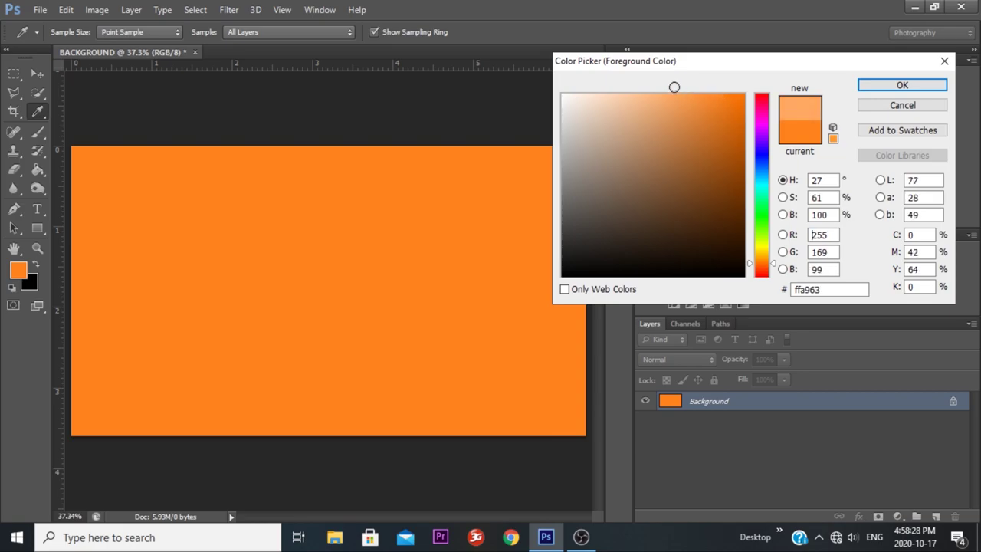
left_click(874, 86)
left_click(460, 196)
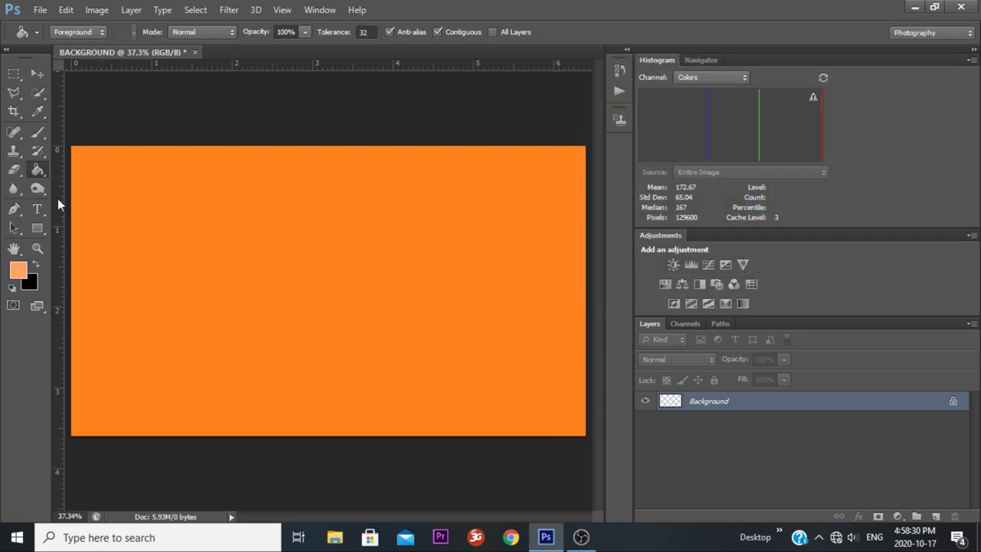
Erase a soft pale glow into the canvas centre with a 1162 px, 57%-flow eraser
left_click(16, 172)
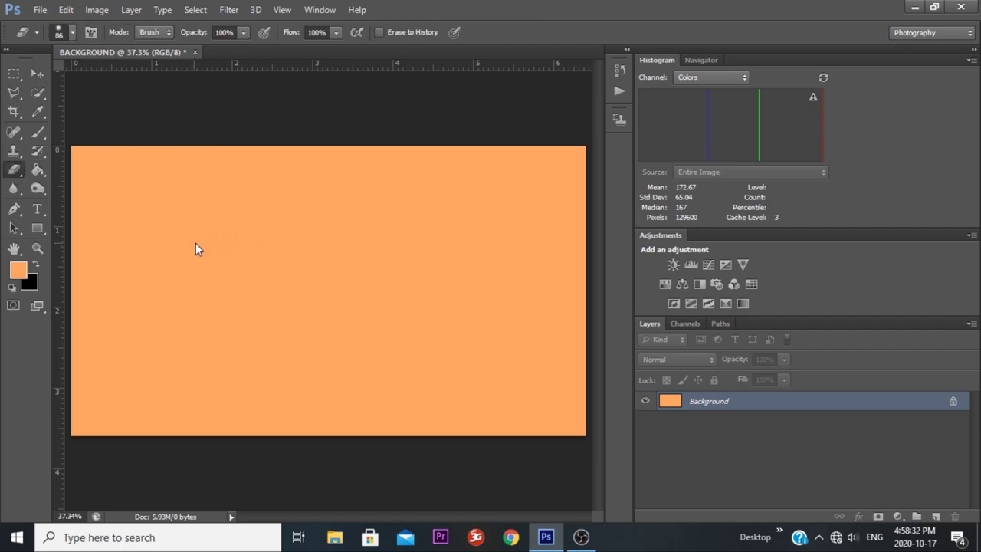
left_click_drag(195, 243, 340, 258)
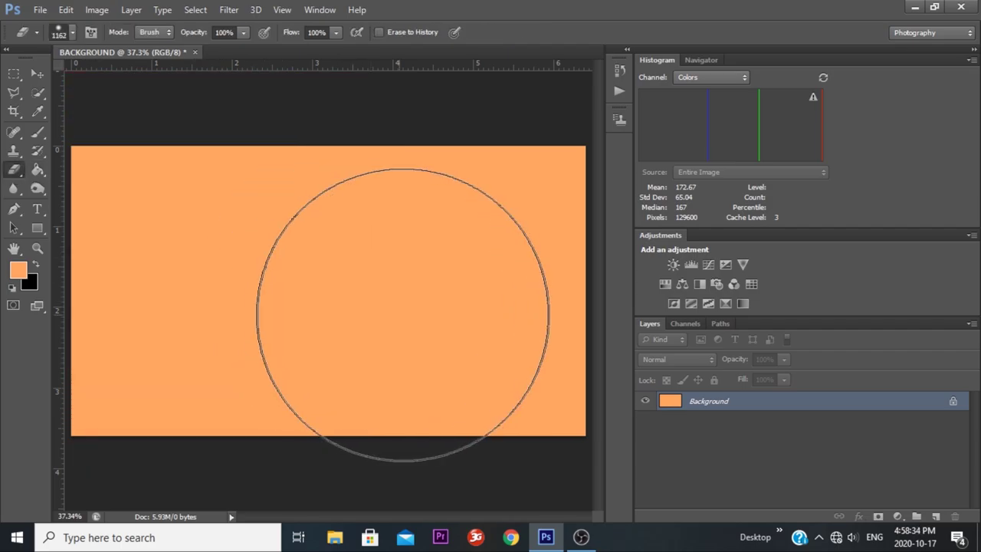
left_click_drag(291, 32, 261, 34)
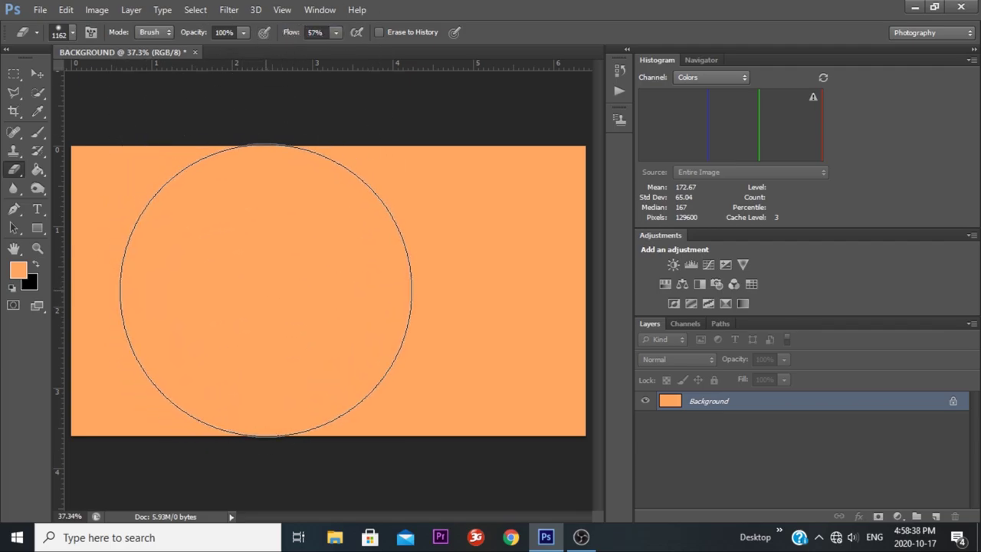
left_click(266, 291)
key("ctrl+z")
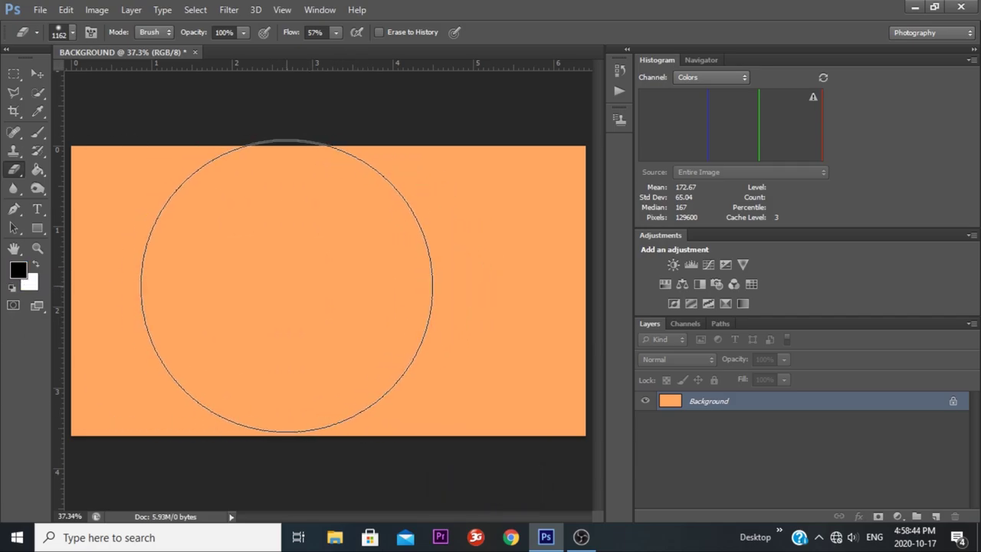
left_click(287, 286)
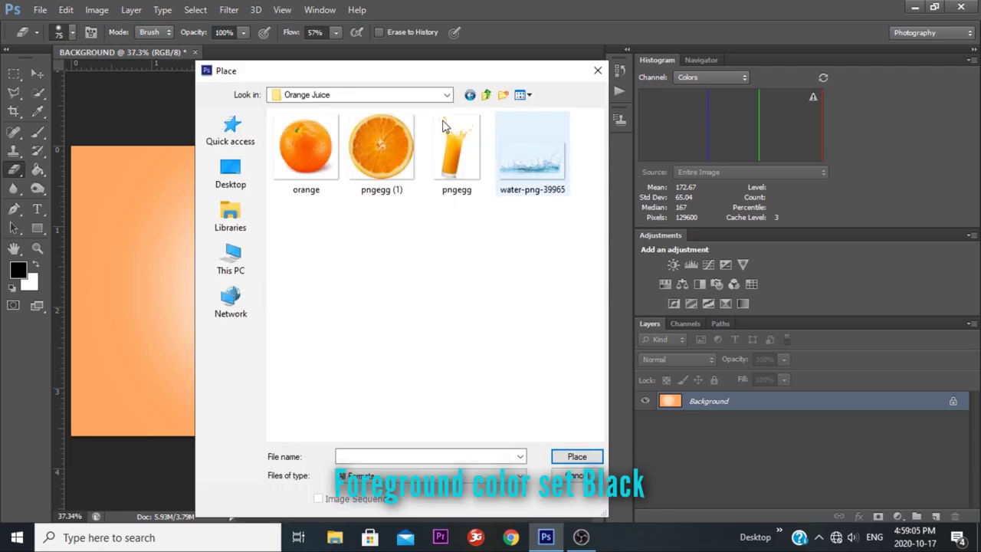
Place the pngegg juice glass, rotated -9.23°, scaled to 19.6% and moved up-left over the glow
double_click(453, 176)
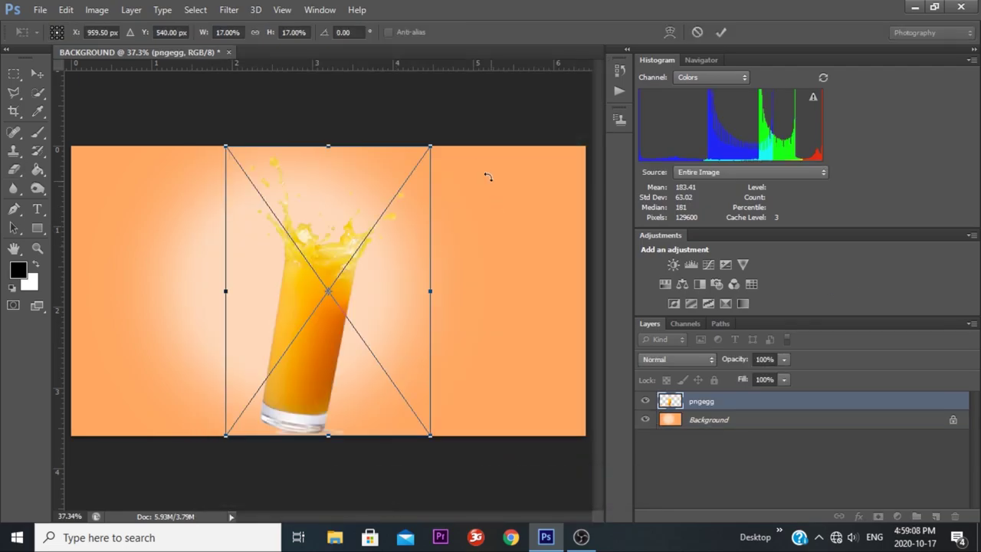
left_click_drag(488, 177, 473, 139)
left_click_drag(381, 265, 346, 245)
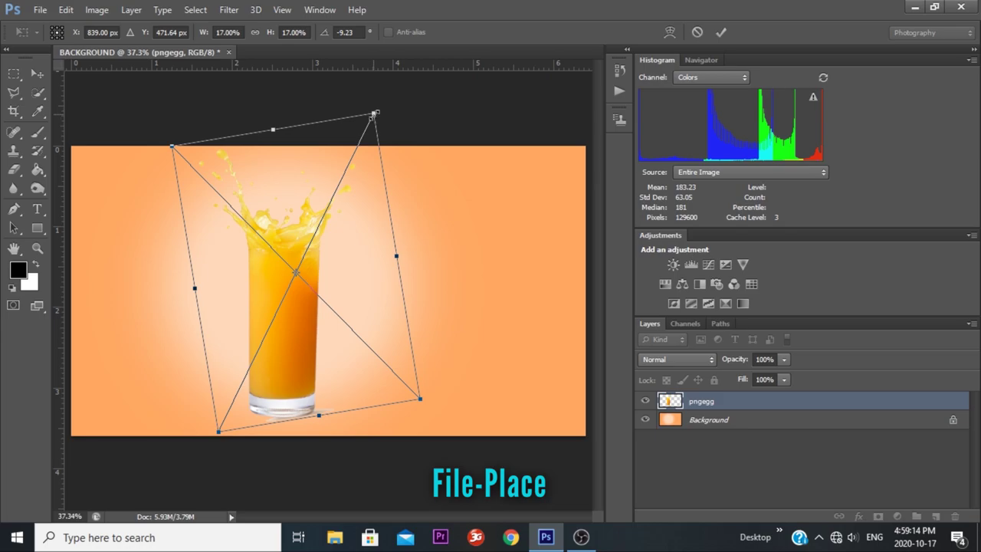
left_click_drag(373, 114, 385, 86)
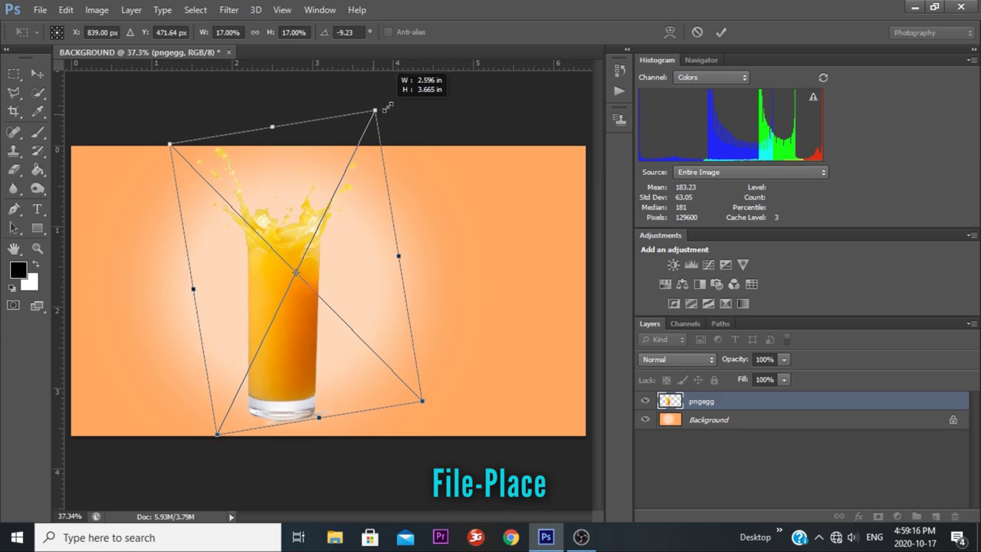
left_click_drag(355, 207, 358, 216)
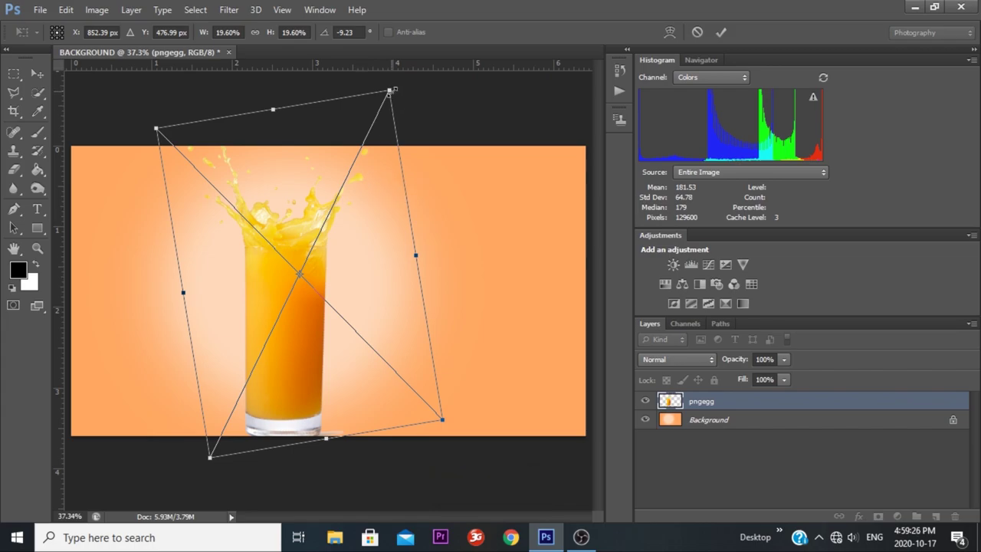
left_click(719, 34)
key("e")
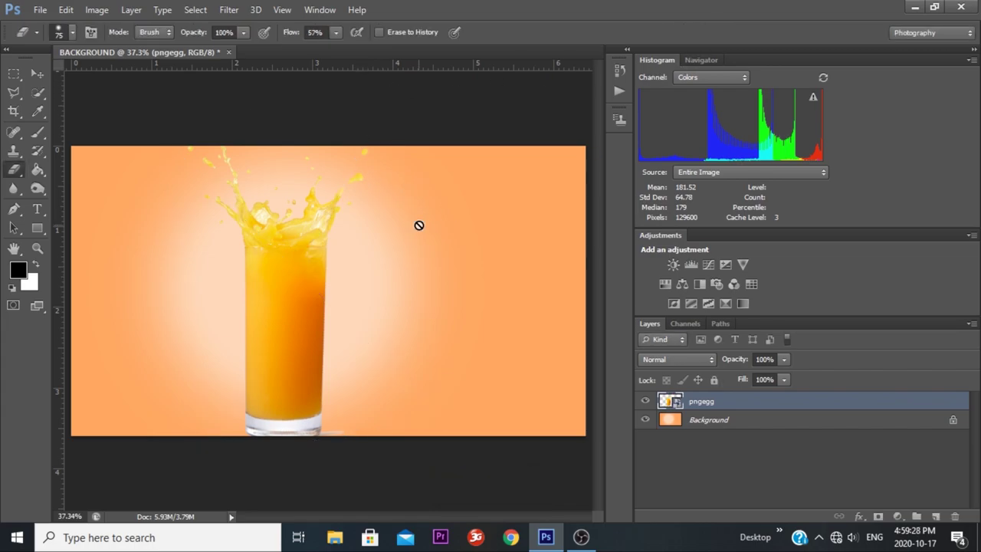
Rasterize the pngegg layer so it can be erased
scroll(282, 462, "up", 2)
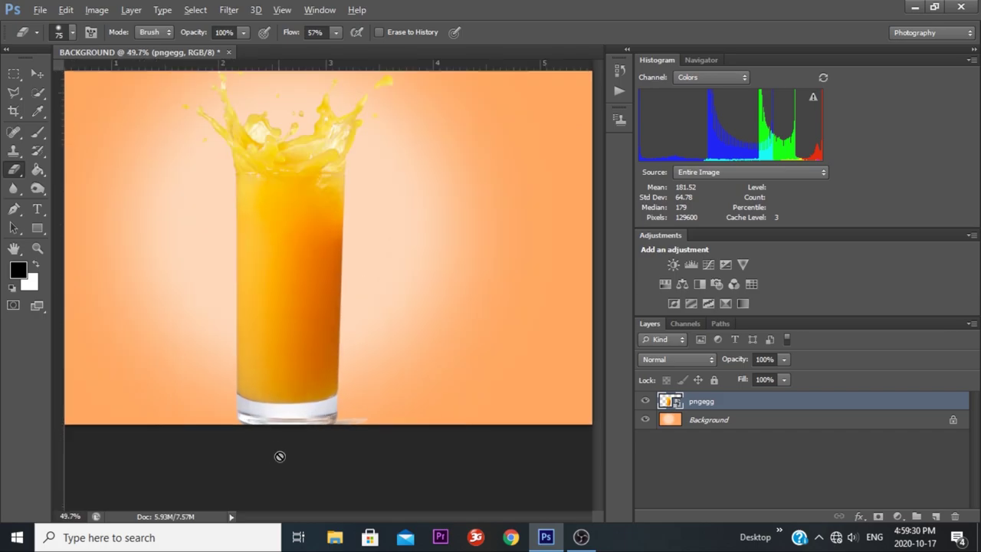
scroll(278, 455, "up", 2)
scroll(284, 447, "up", 2)
scroll(286, 438, "up", 2)
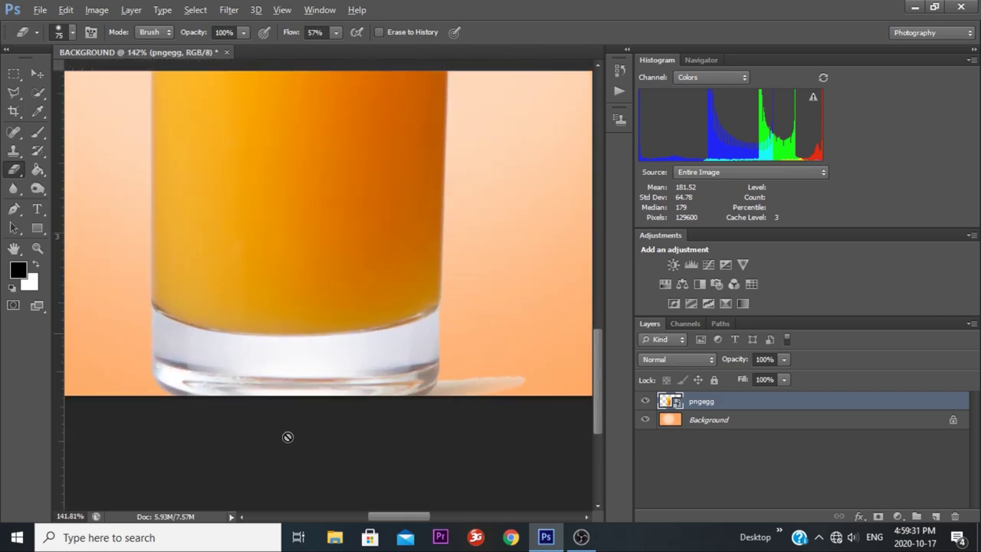
right_click(693, 401)
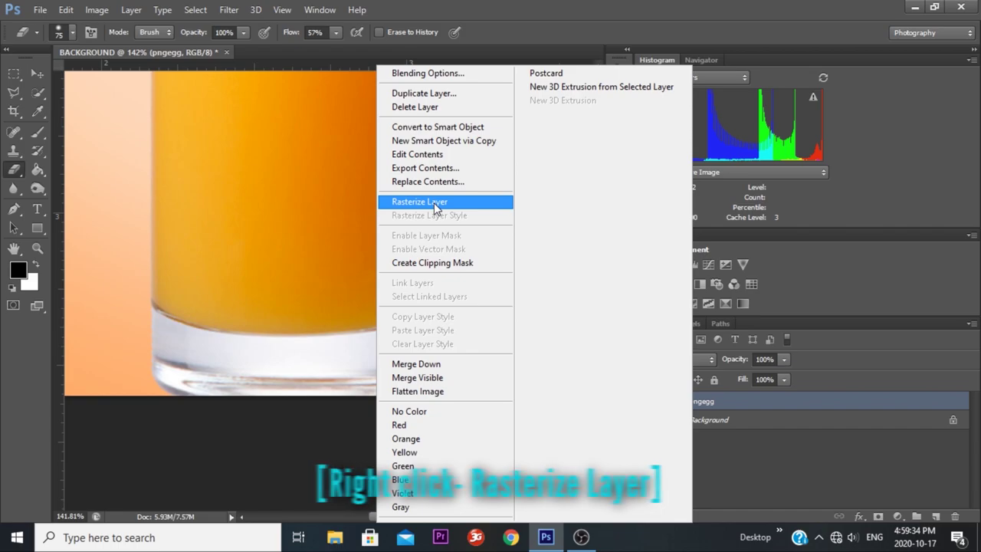
left_click(434, 203)
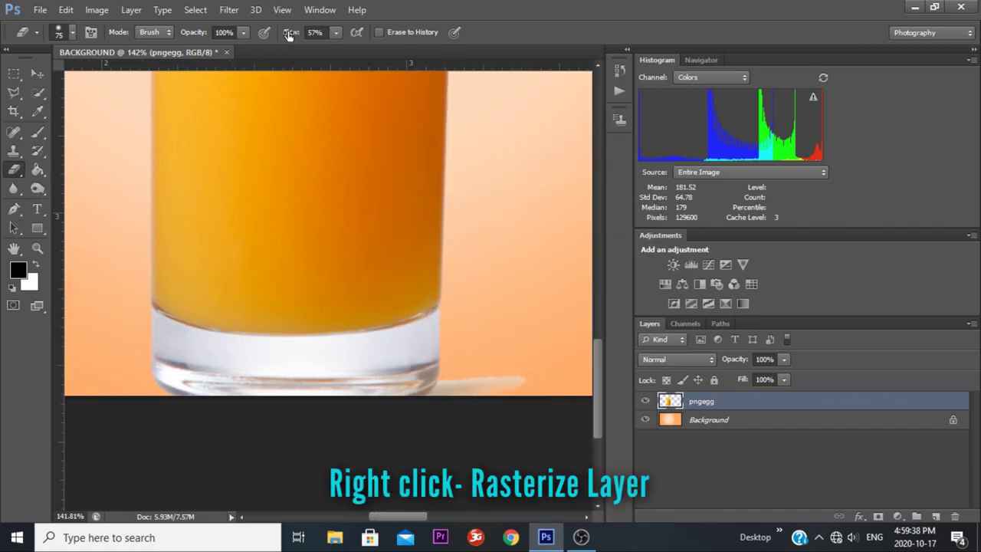
Erase the glass's white base and rim at 54% hardness, then bring up the Orange Juice folder
right_click(230, 357, "alt")
mouse_move(230, 353)
left_mouse_down()
mouse_move(238, 274)
mouse_move(245, 434)
left_mouse_up()
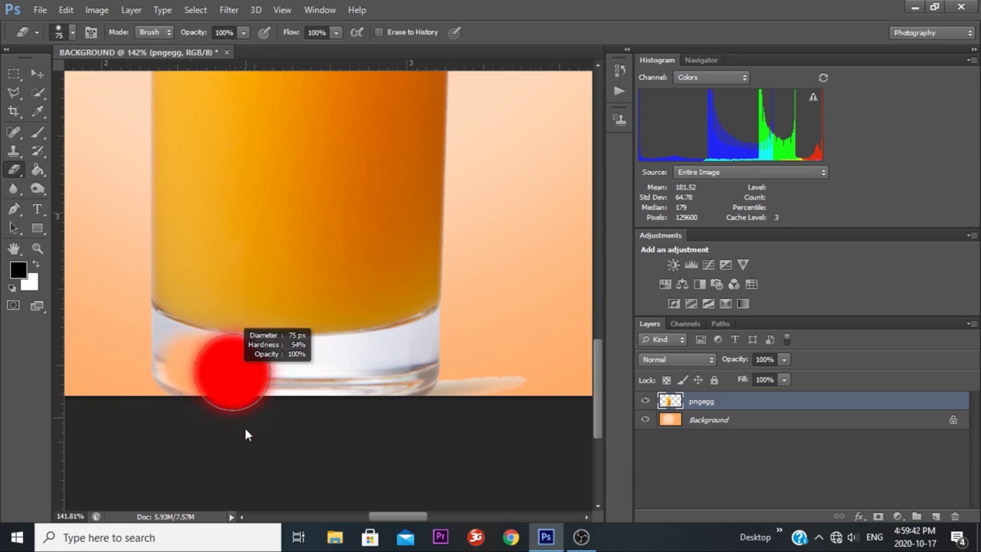
left_click_drag(229, 368, 158, 401)
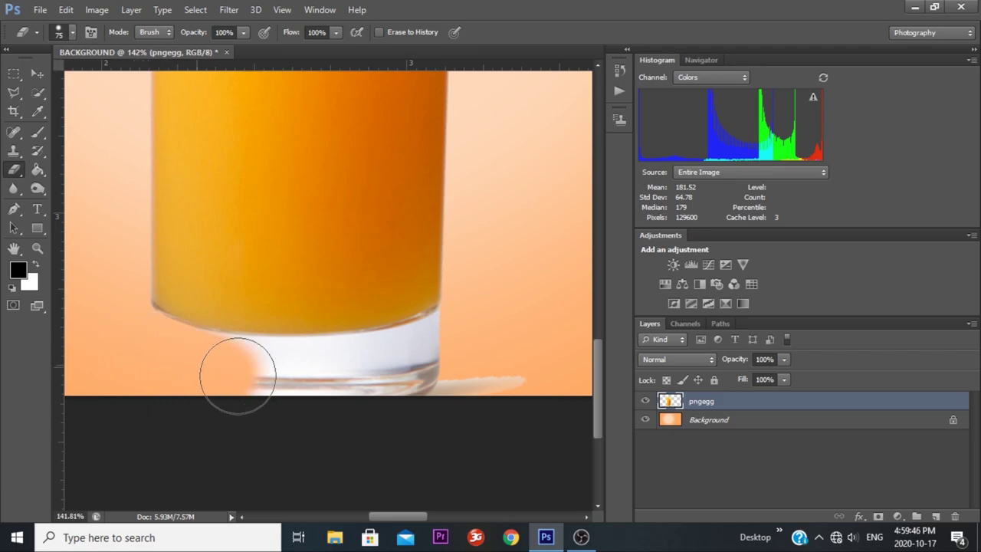
mouse_move(237, 373)
left_mouse_down()
mouse_move(450, 361)
mouse_move(525, 381)
mouse_move(466, 335)
mouse_move(421, 350)
left_mouse_up()
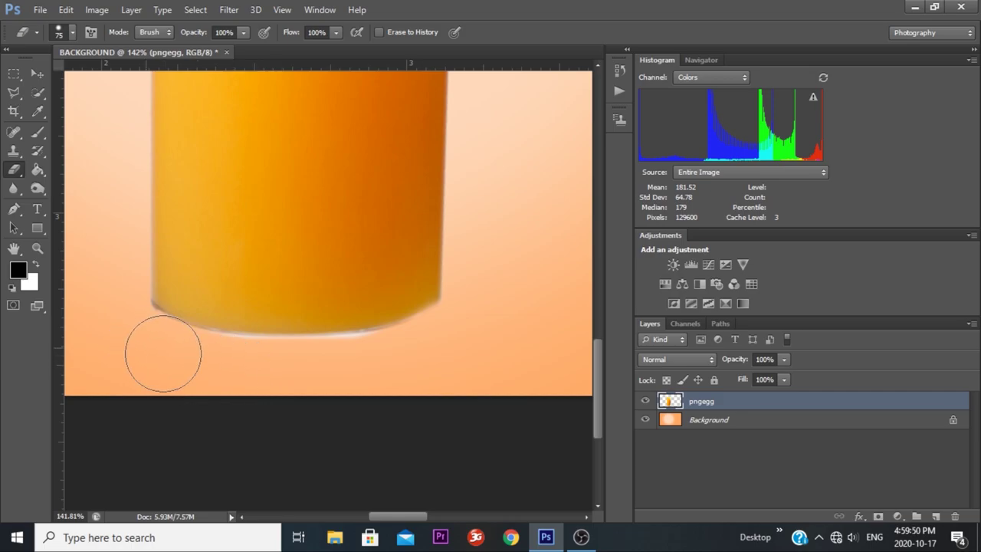
mouse_move(339, 373)
left_mouse_down()
mouse_move(389, 361)
mouse_move(228, 373)
left_mouse_up()
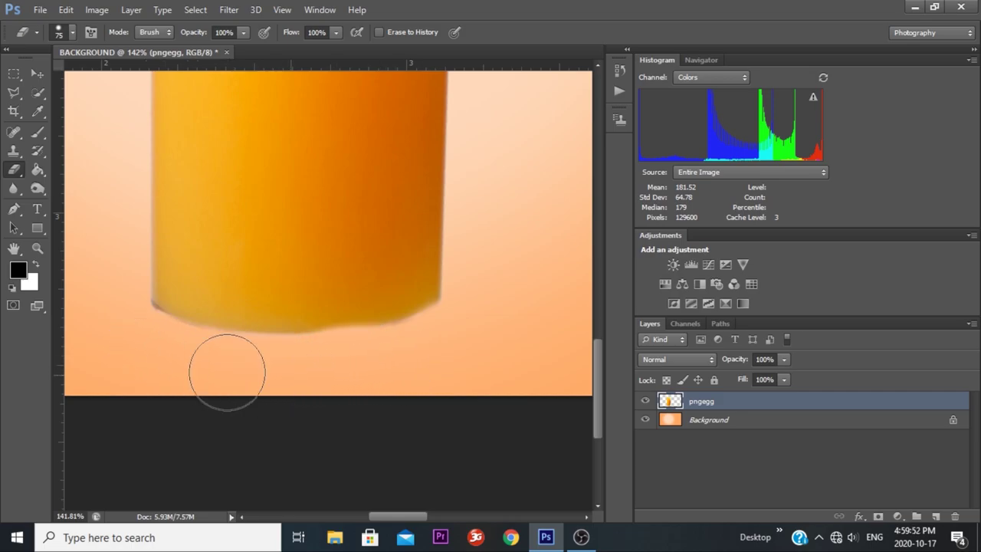
key("ctrl+0")
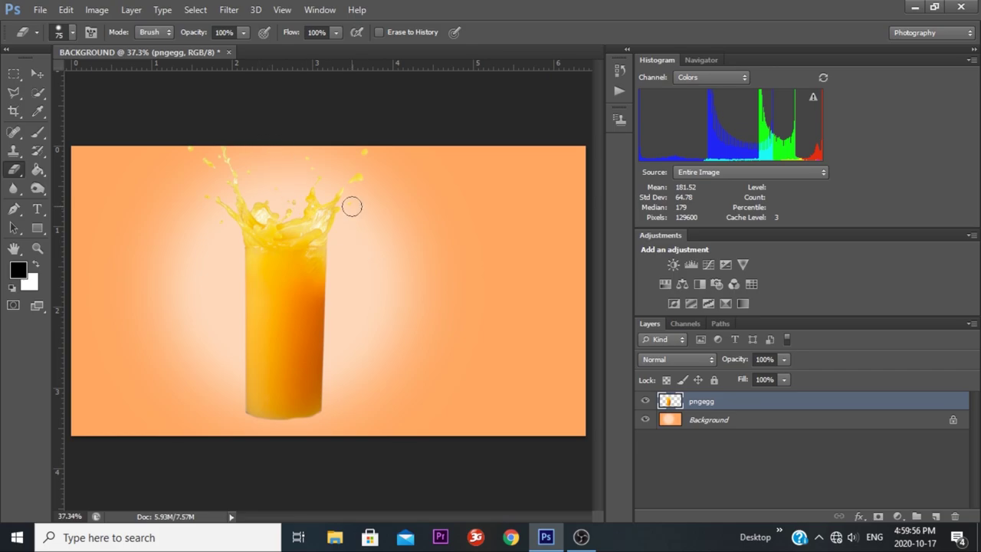
key("ctrl+o")
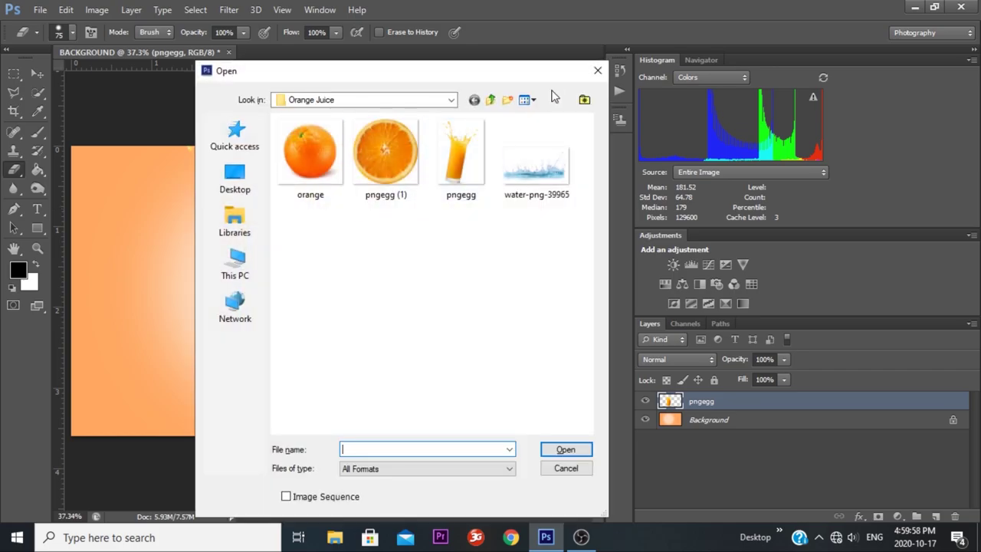
Place the water-png-39965 splash, scaled to 54.30% and lowered along the poster's bottom edge
left_click(598, 71)
left_click(40, 10)
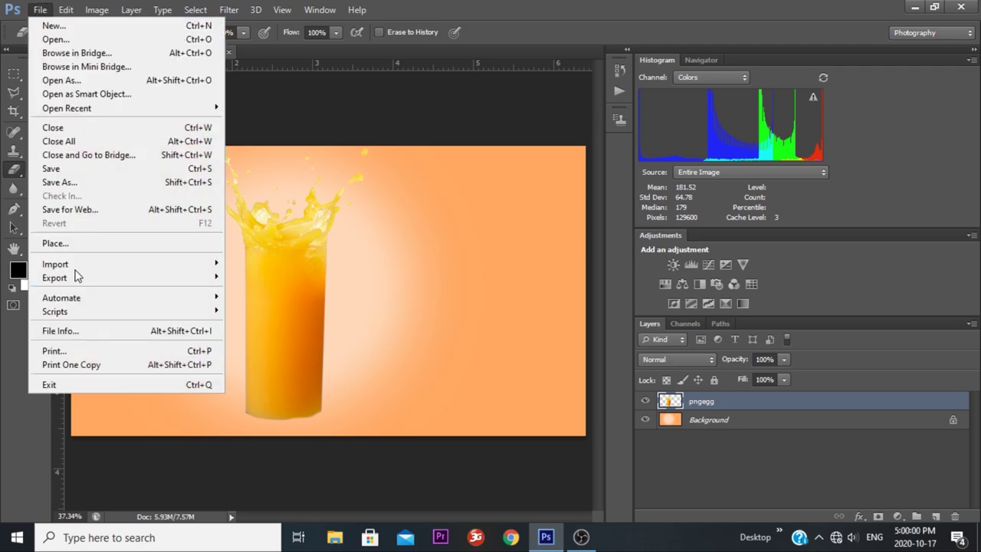
left_click(77, 243)
double_click(534, 160)
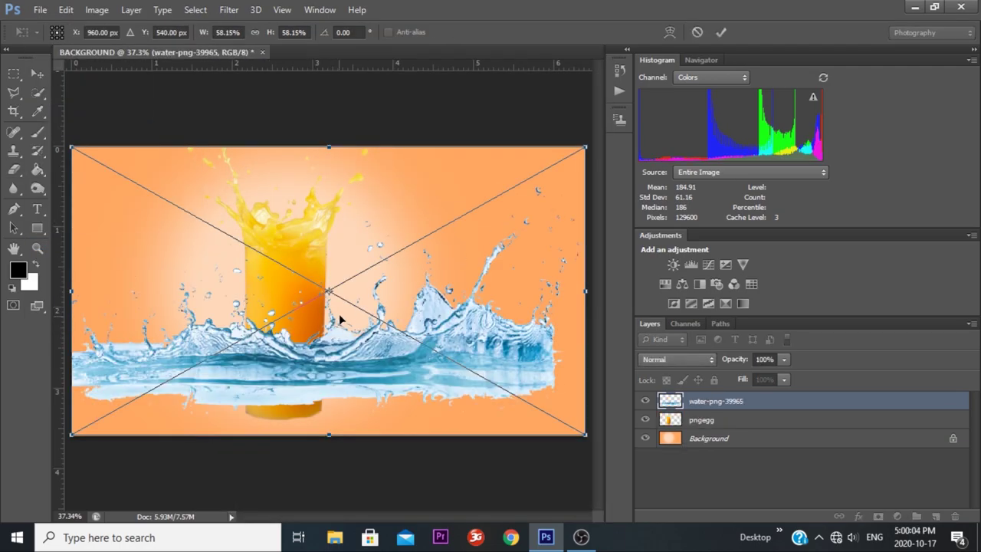
left_click_drag(587, 144, 568, 157)
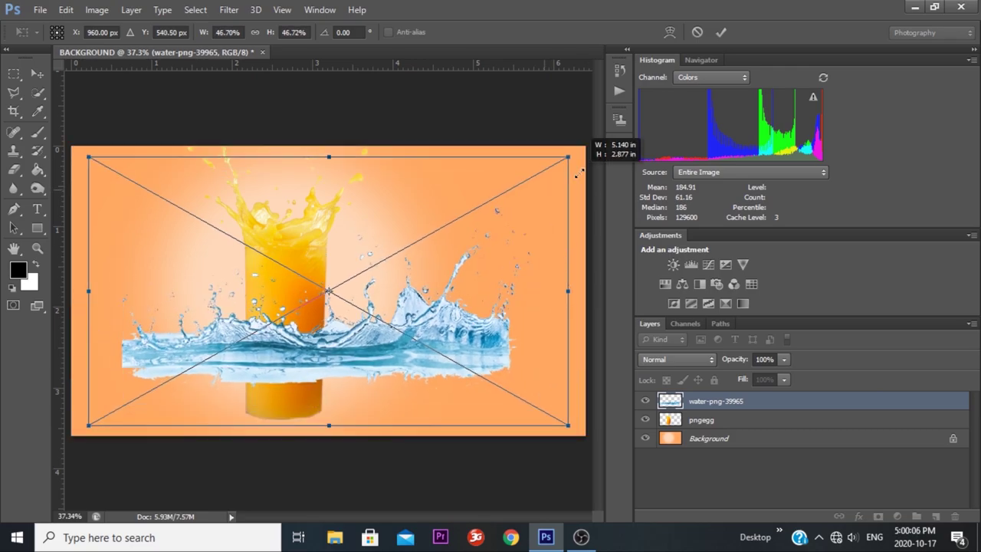
mouse_move(447, 272)
left_mouse_down()
mouse_move(451, 349)
mouse_move(475, 347)
mouse_move(461, 345)
left_mouse_up()
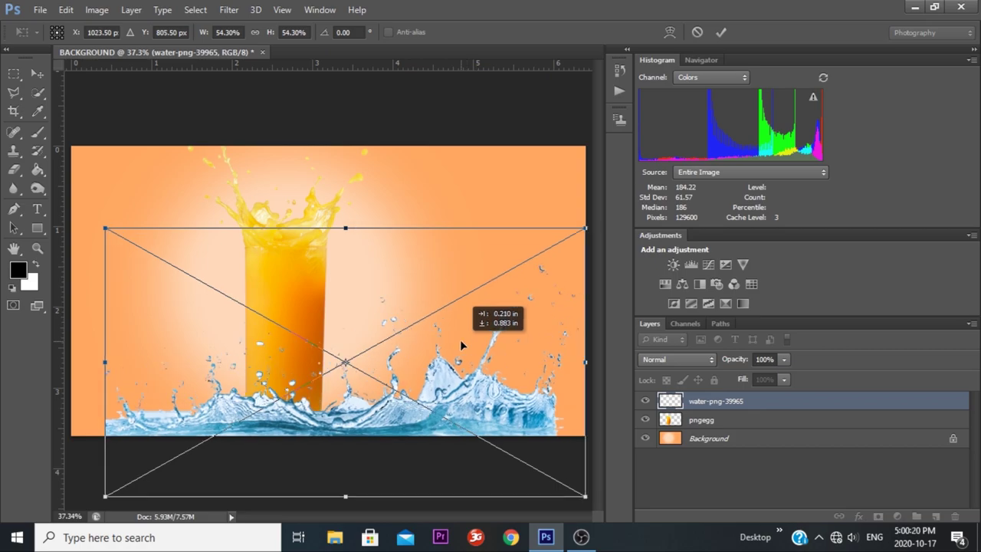
left_click(725, 32)
Rasterize the water layer, move it below the juice glass, and set its opacity to 100%
key("e")
scroll(260, 408, "up", 1)
scroll(261, 408, "up", 1)
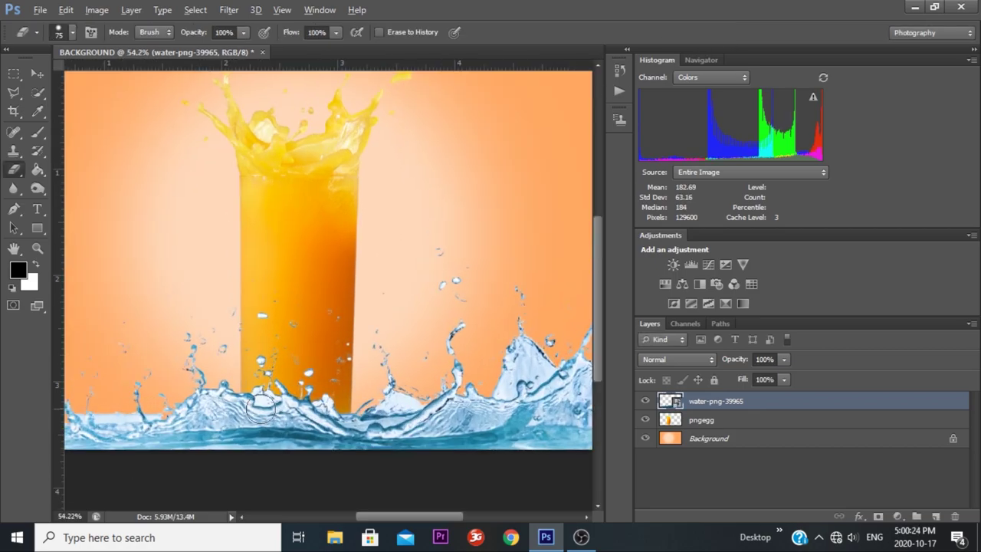
scroll(260, 408, "up", 1)
right_click(710, 406)
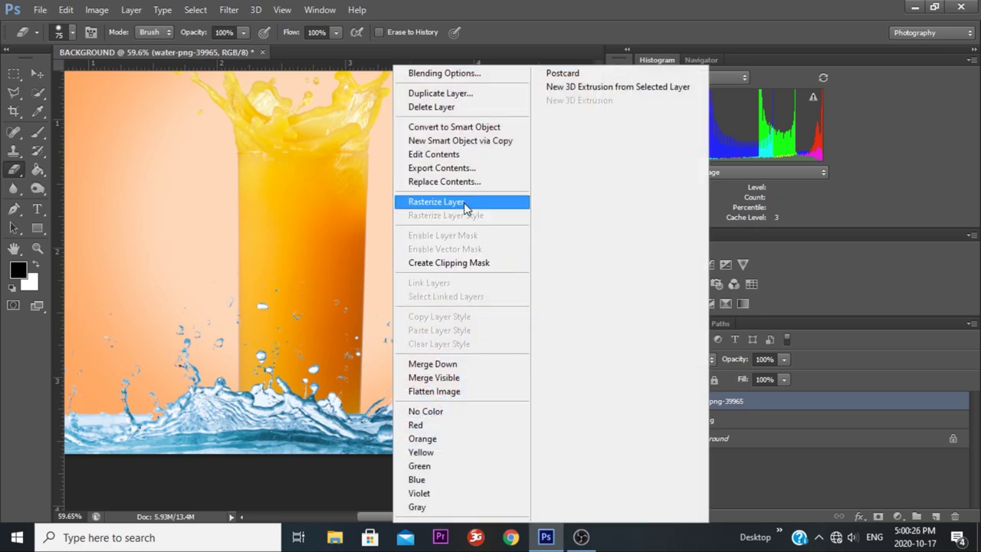
left_click(463, 201)
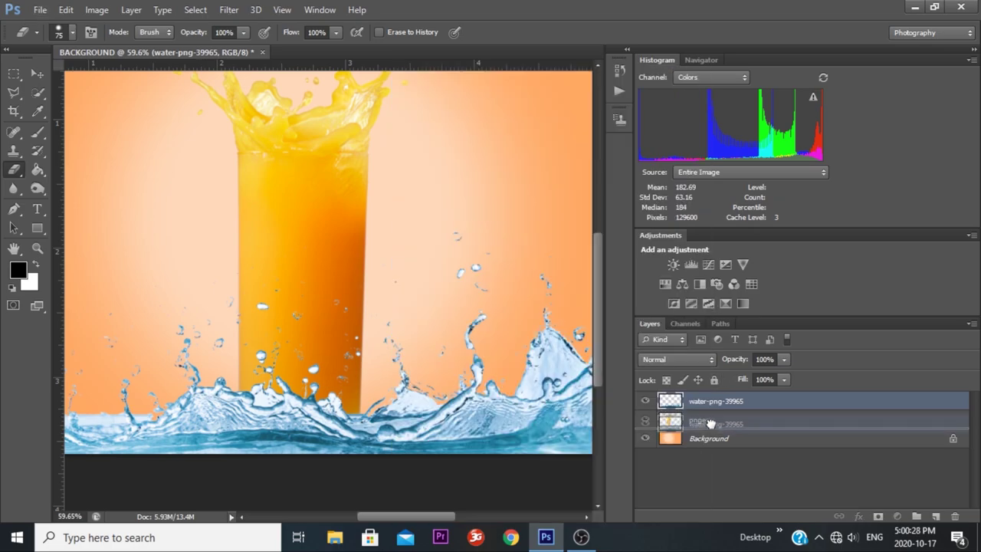
left_click_drag(710, 406, 710, 429)
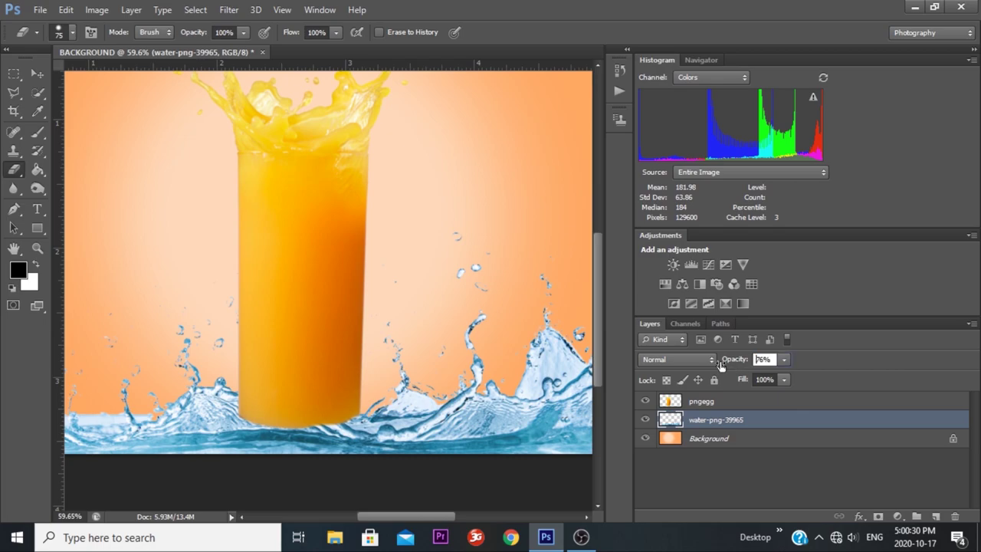
left_click_drag(720, 365, 721, 365)
type("100")
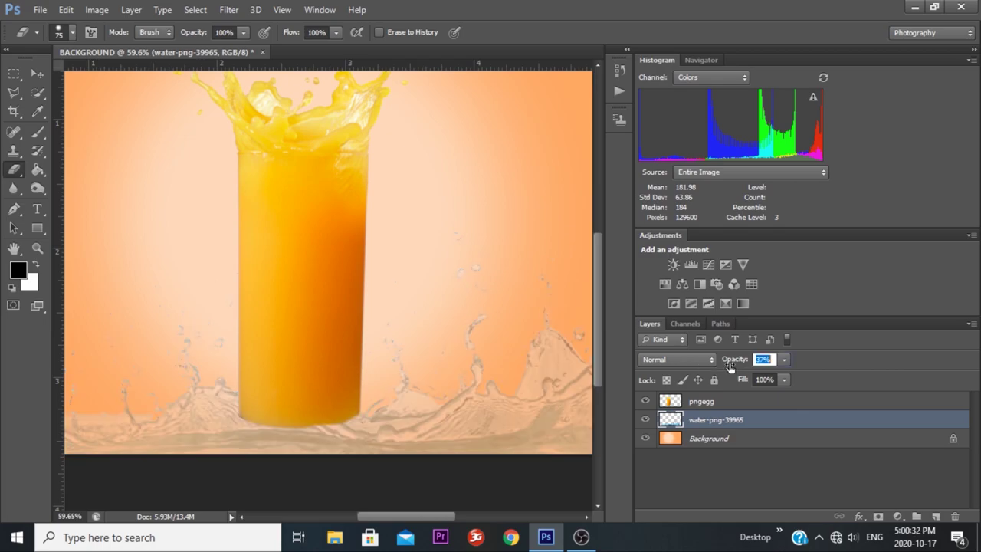
key("Return")
At 59% glass opacity, erase the glass where waves overlap, then restore it to 100%
left_click(739, 399)
left_click_drag(734, 359, 703, 359)
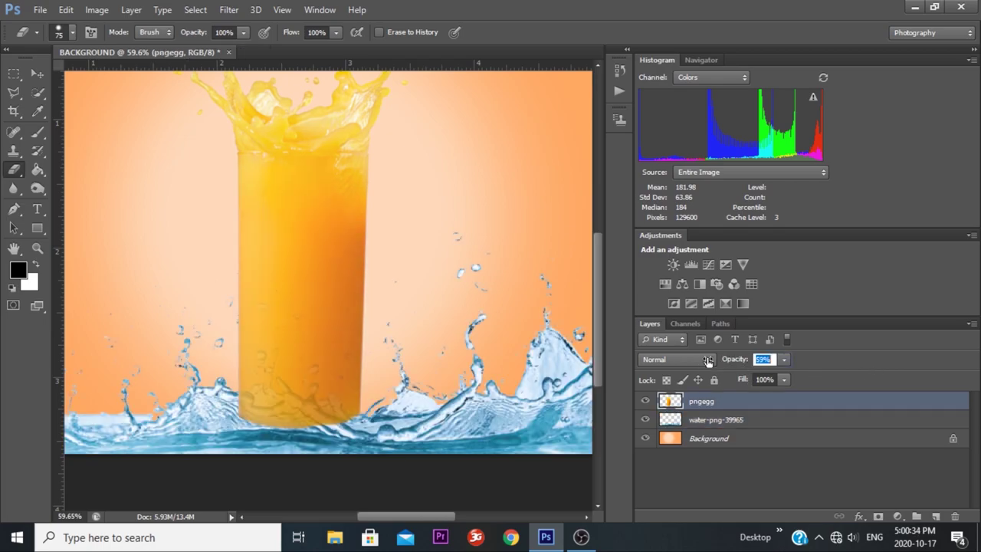
scroll(299, 430, "up", 5)
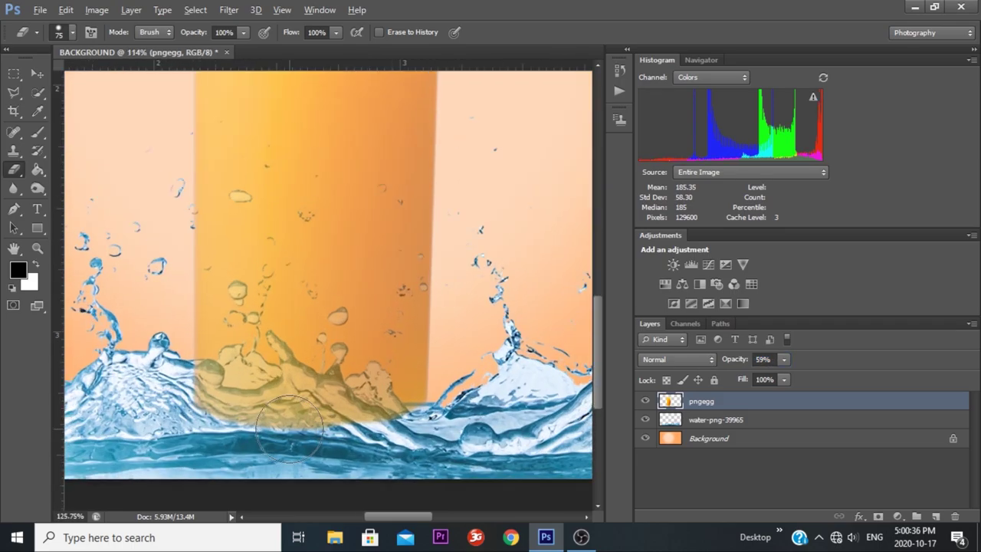
right_click(285, 344, "alt")
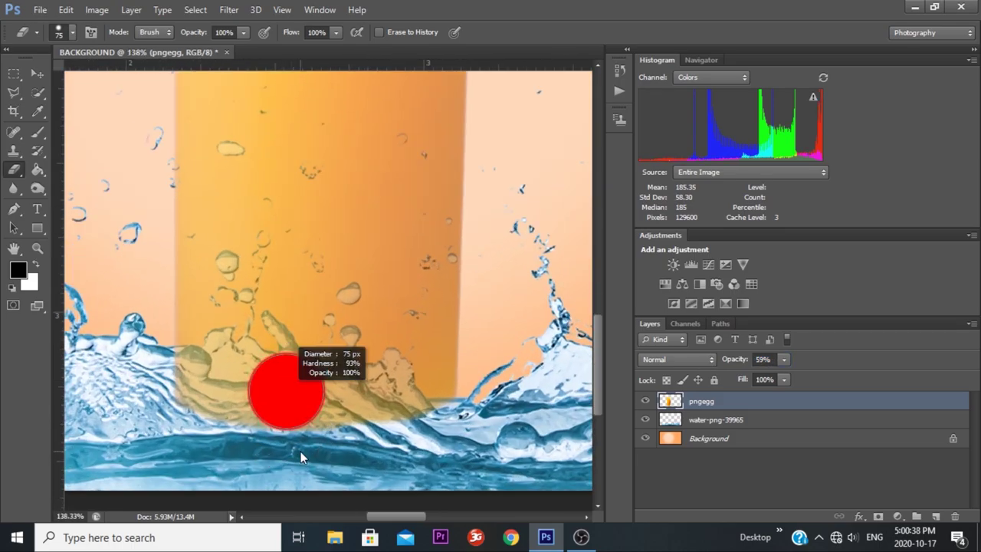
right_click(208, 387, "alt")
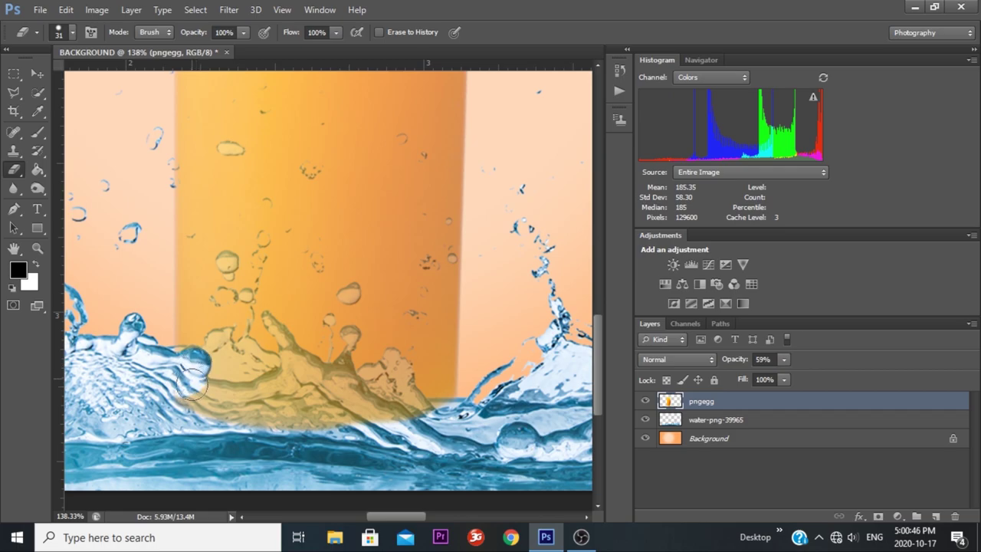
left_click_drag(216, 397, 276, 393)
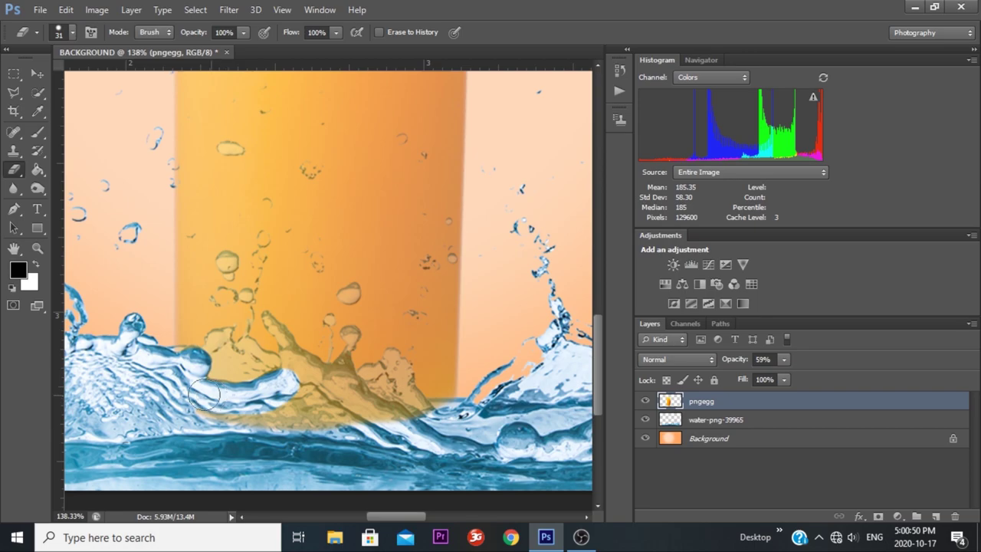
left_click_drag(222, 422, 237, 428)
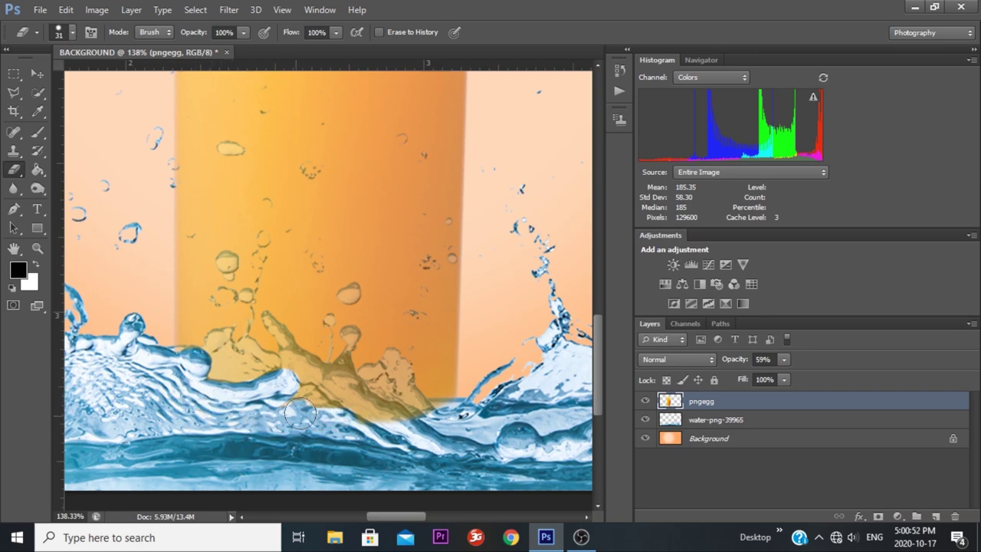
left_click_drag(301, 373, 310, 381)
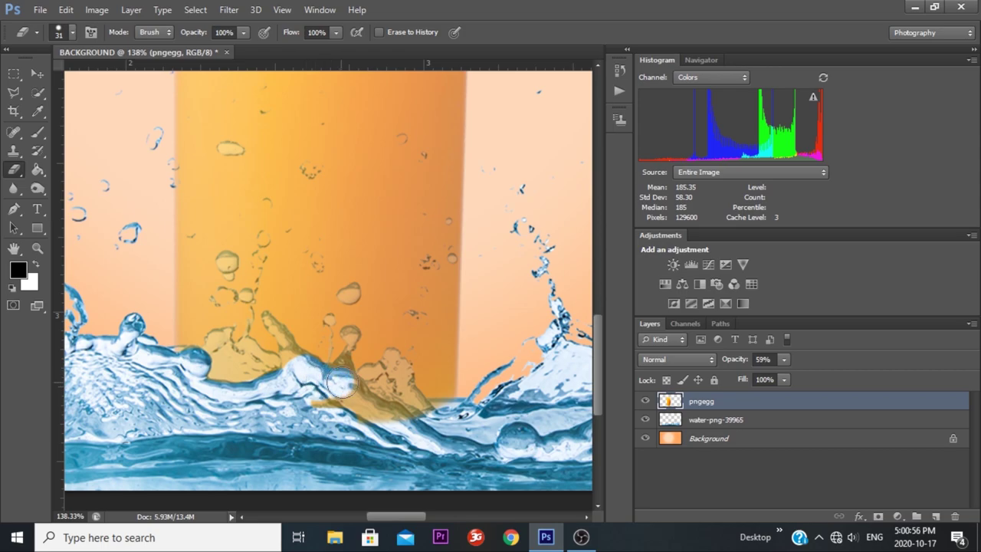
left_click_drag(349, 393, 359, 404)
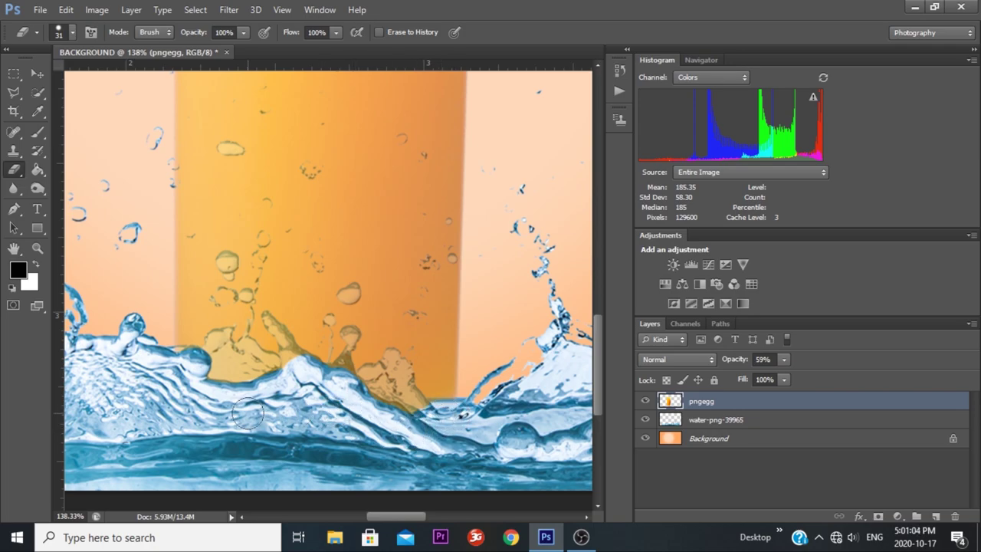
left_click_drag(728, 367, 760, 367)
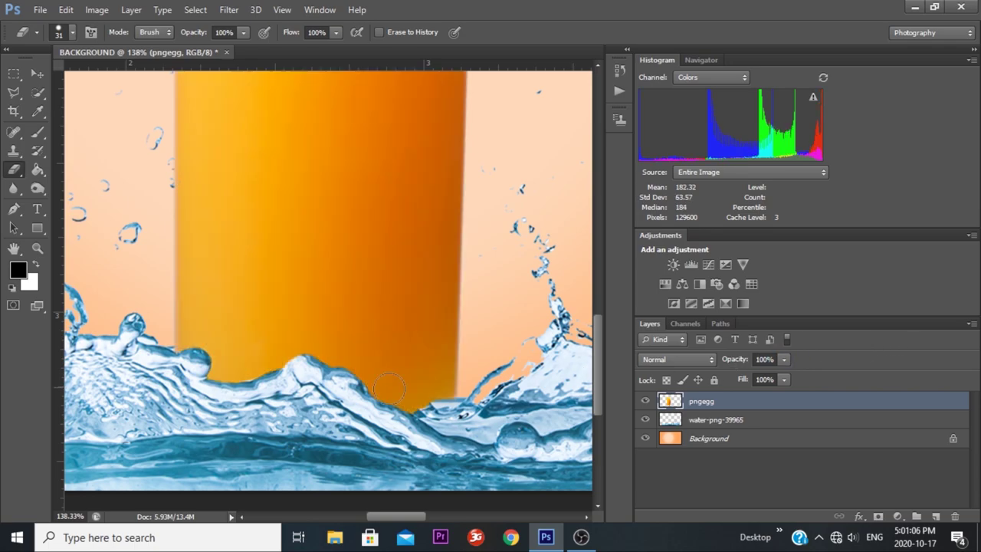
left_click(14, 189)
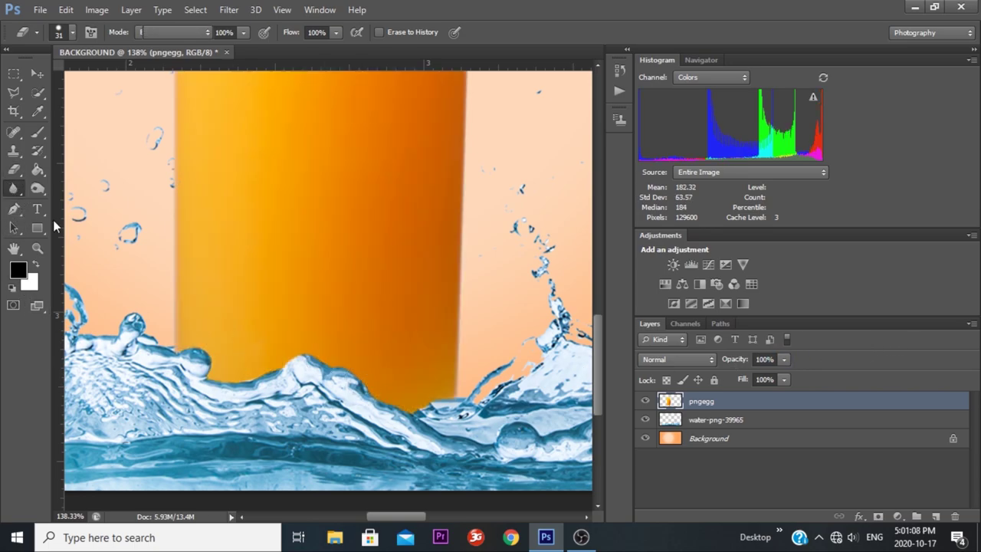
right_click(178, 346)
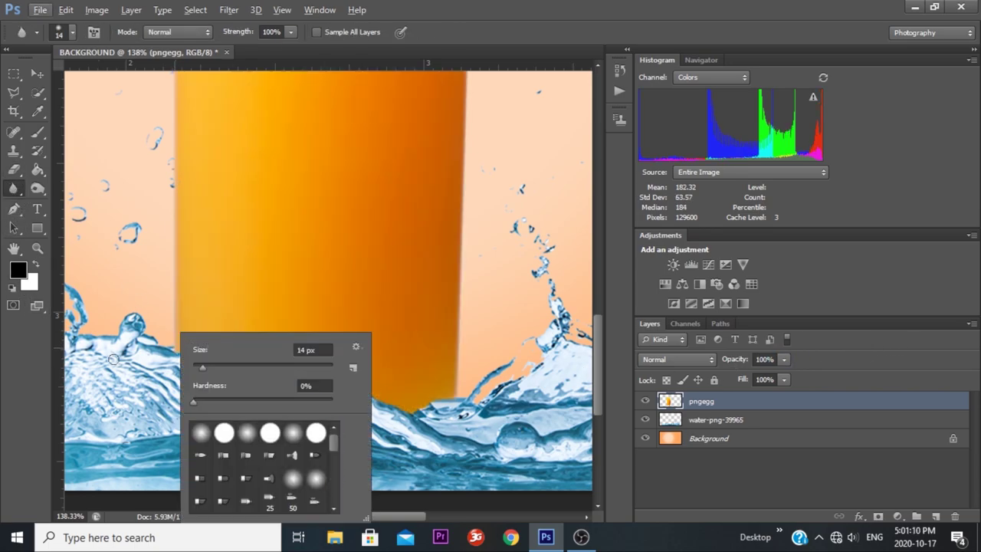
key("Escape")
mouse_move(164, 341)
left_mouse_down()
mouse_move(213, 359)
mouse_move(294, 366)
left_mouse_up()
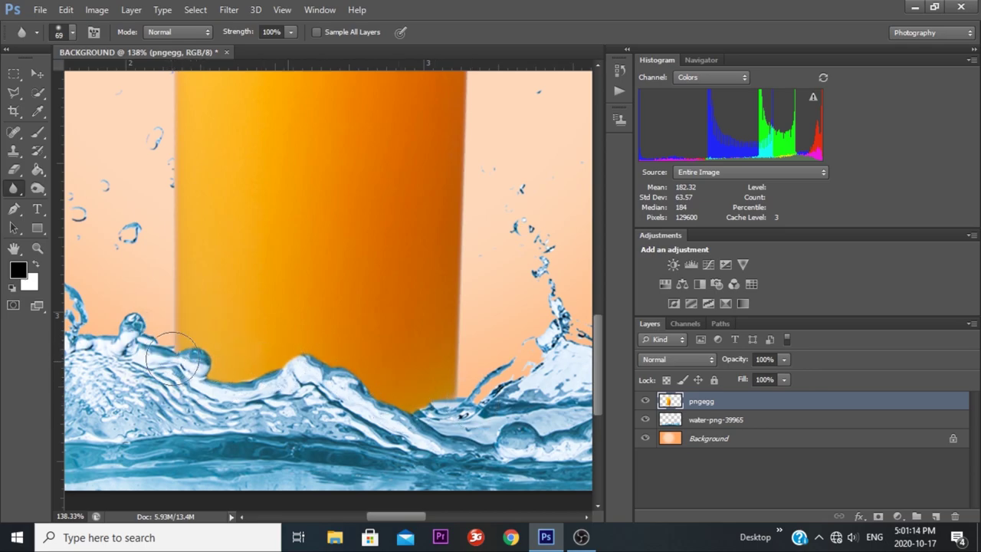
key("ctrl+0")
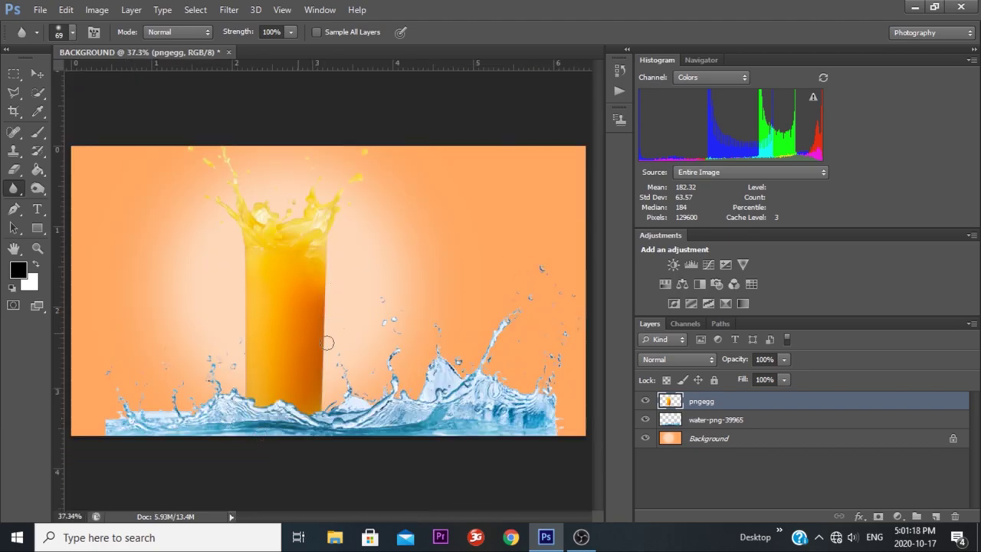
scroll(328, 342, "up", 2)
scroll(322, 322, "up", 2)
scroll(315, 291, "up", 2)
scroll(302, 253, "up", 1)
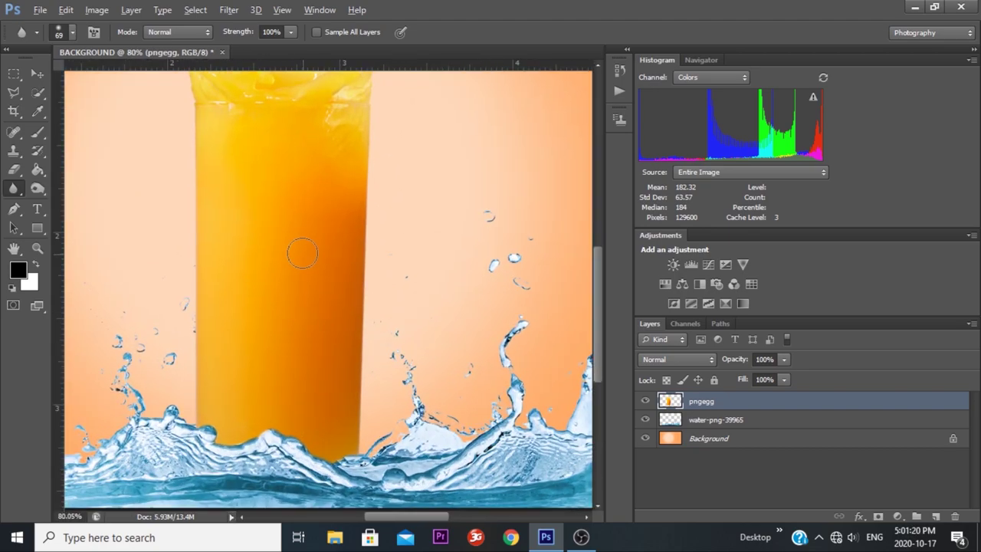
scroll(302, 252, "up", 1)
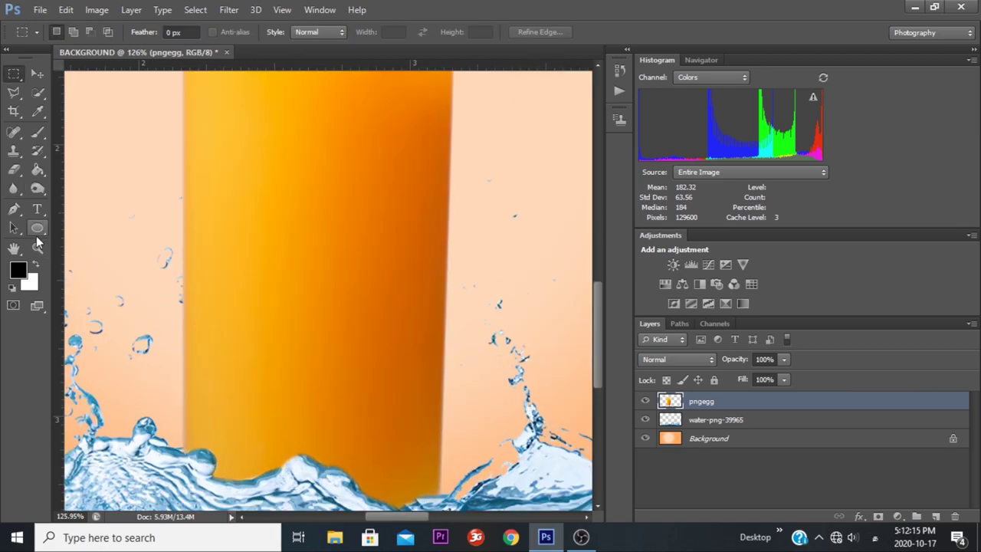
Draw an elliptical path across the juice glass and save it as Path 1
left_click(38, 229)
left_click(78, 33)
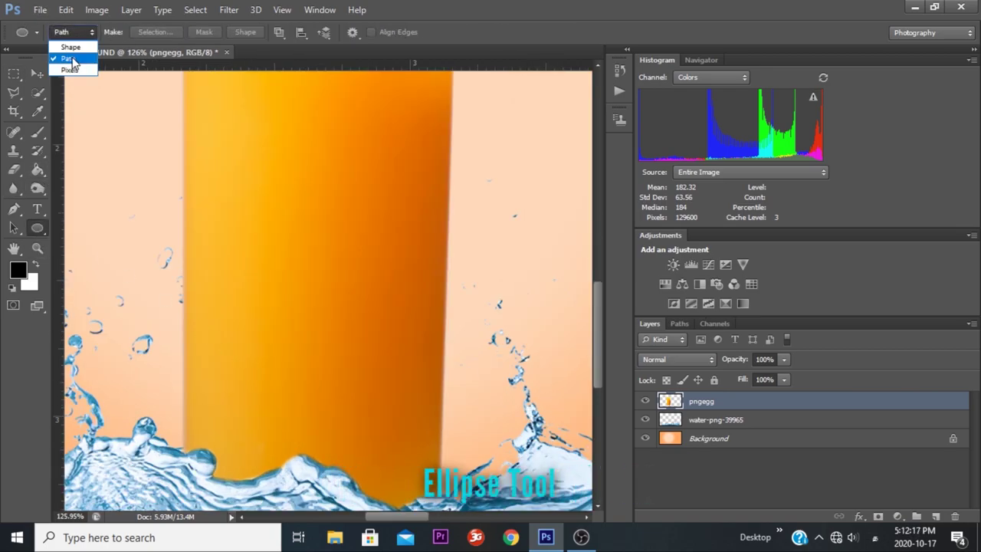
left_click(73, 57)
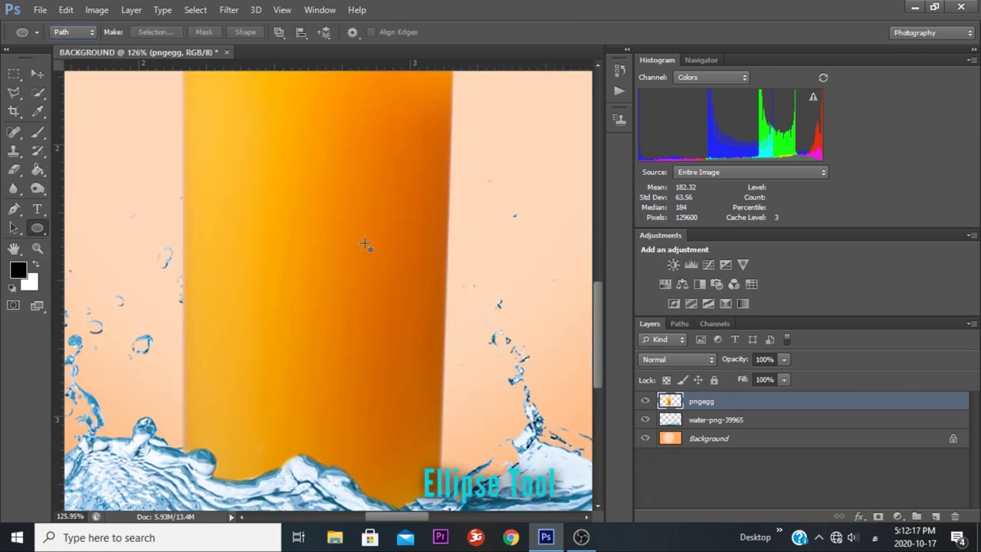
left_click(679, 324)
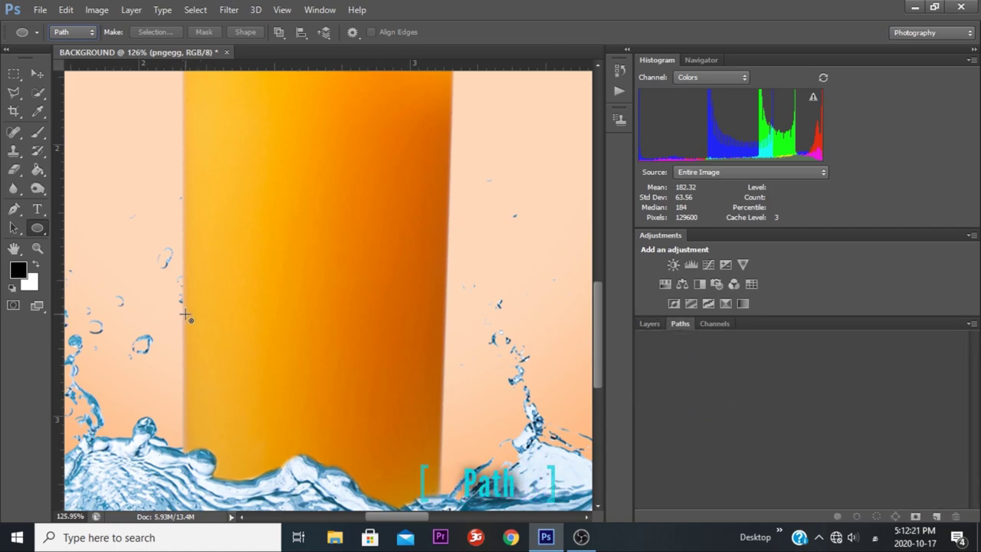
left_click_drag(183, 314, 444, 385)
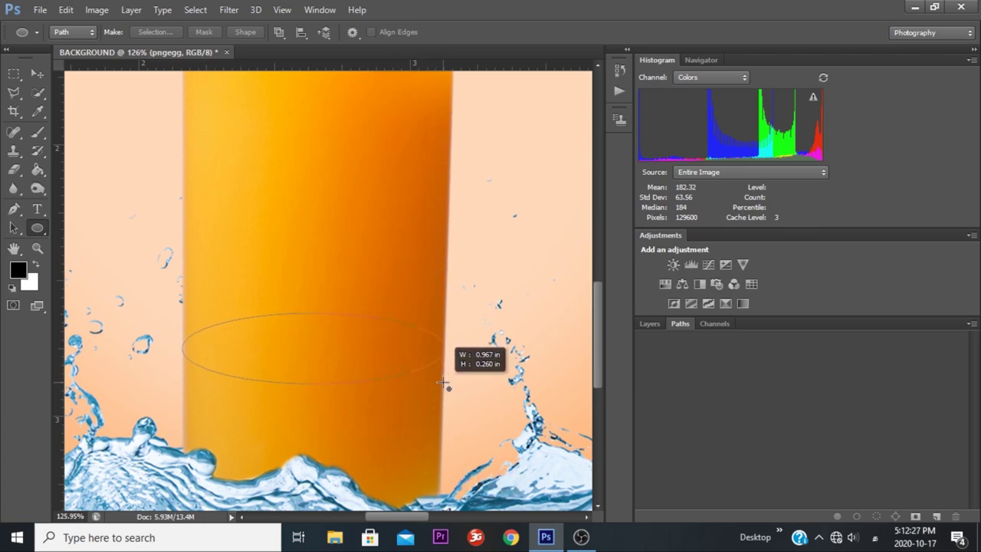
left_click_drag(443, 383, 443, 383)
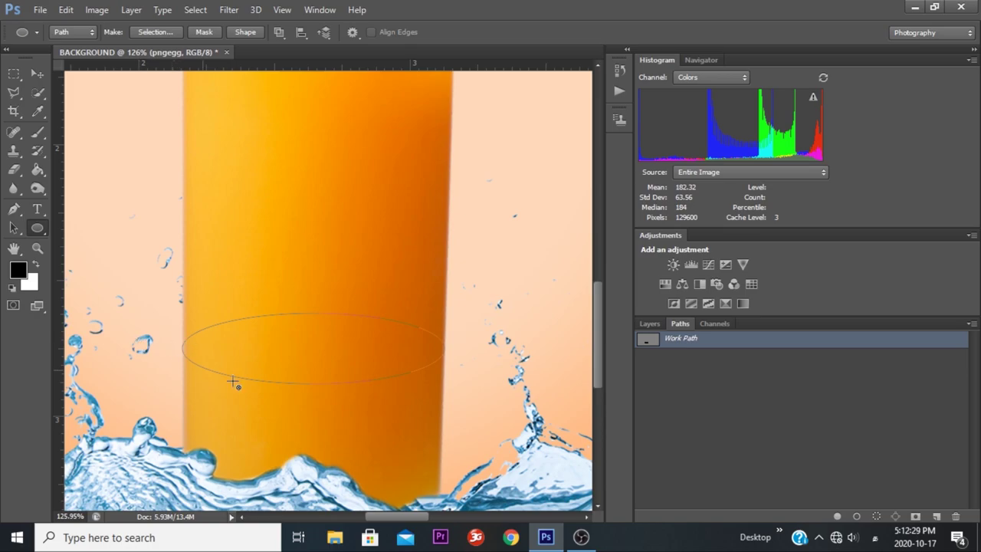
scroll(334, 370, "up", 3, "alt")
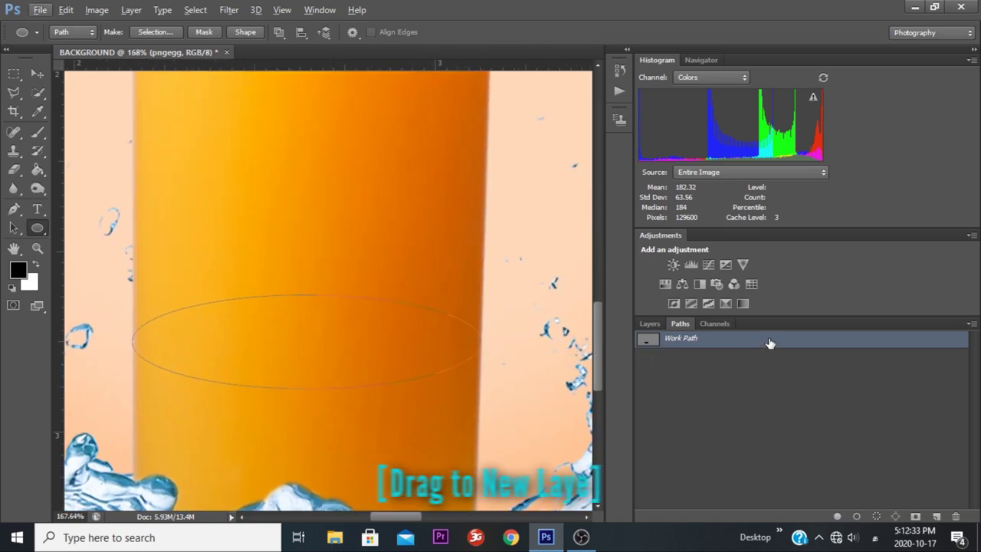
left_click_drag(776, 354, 827, 447)
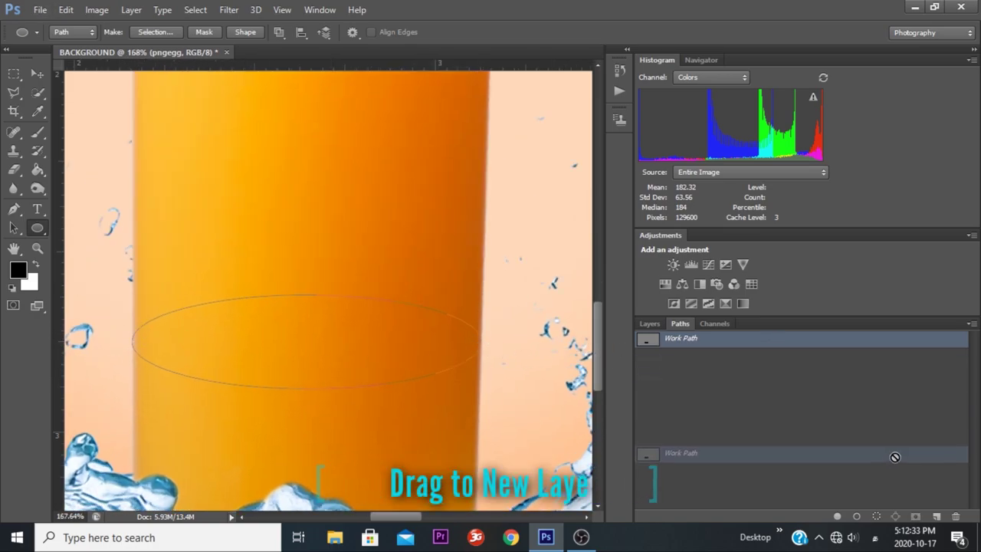
Duplicate Path 1, rename the copy Path 2, and place it above Path 1
double_click(680, 342)
left_click(691, 359)
left_click(797, 348)
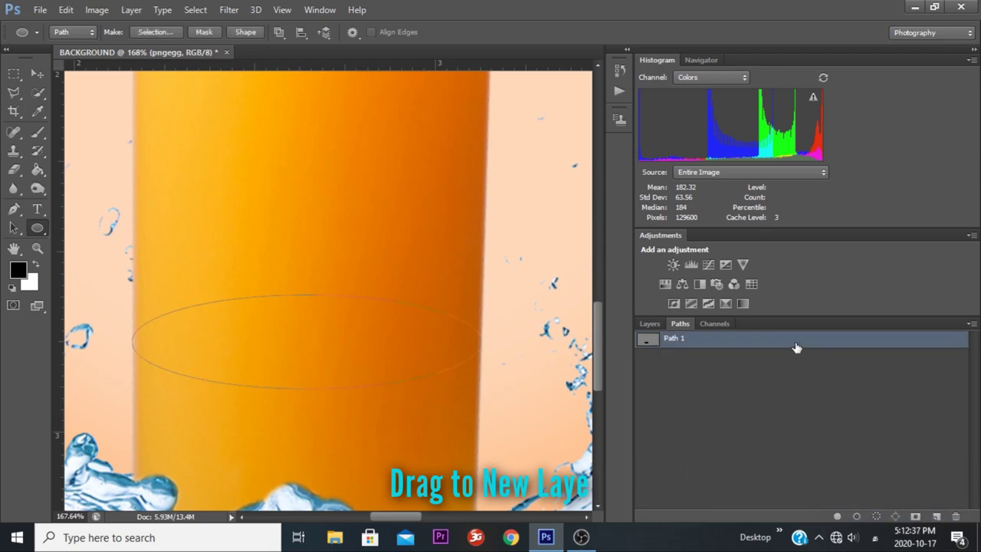
left_click_drag(797, 347, 936, 515)
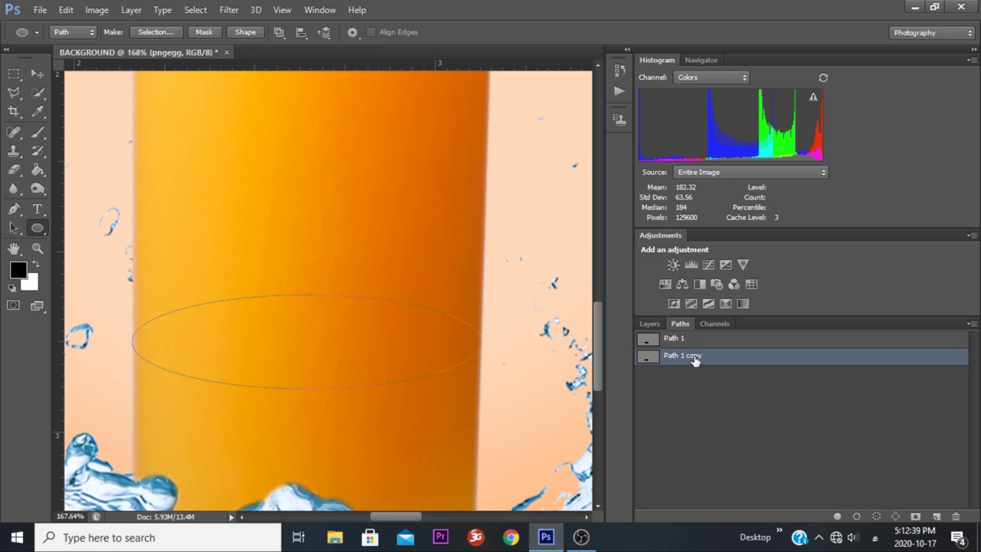
double_click(694, 358)
left_click(713, 355)
left_click(703, 380)
left_click_drag(679, 358, 675, 337)
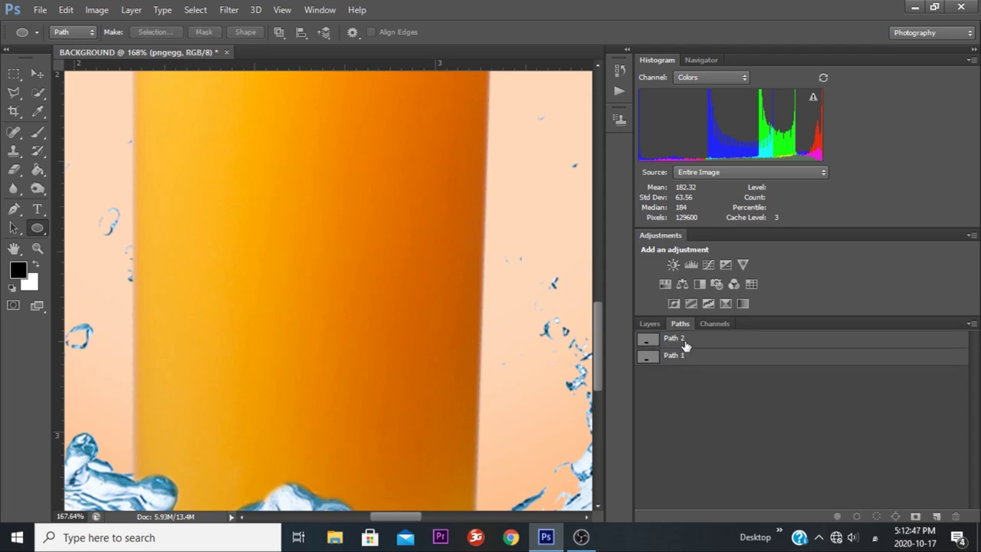
Move Path 2's ellipse higher up the glass with Path Selection
left_click(653, 357)
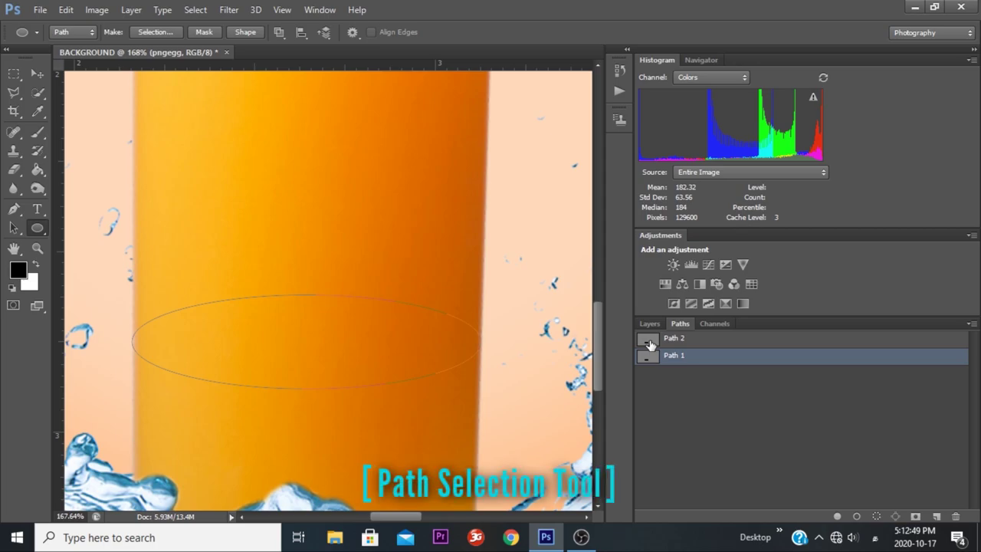
left_click(650, 342)
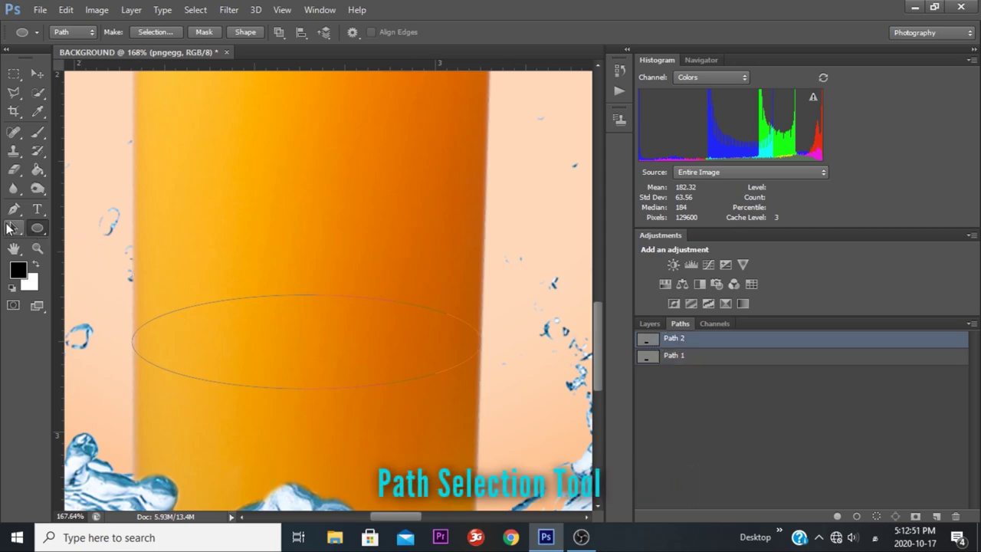
left_click(10, 228)
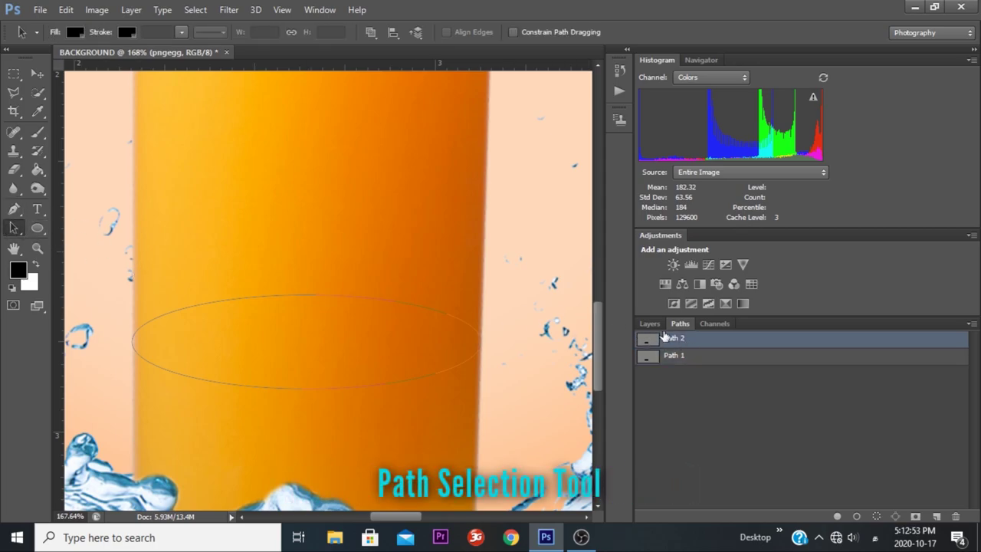
left_click_drag(309, 294, 311, 206)
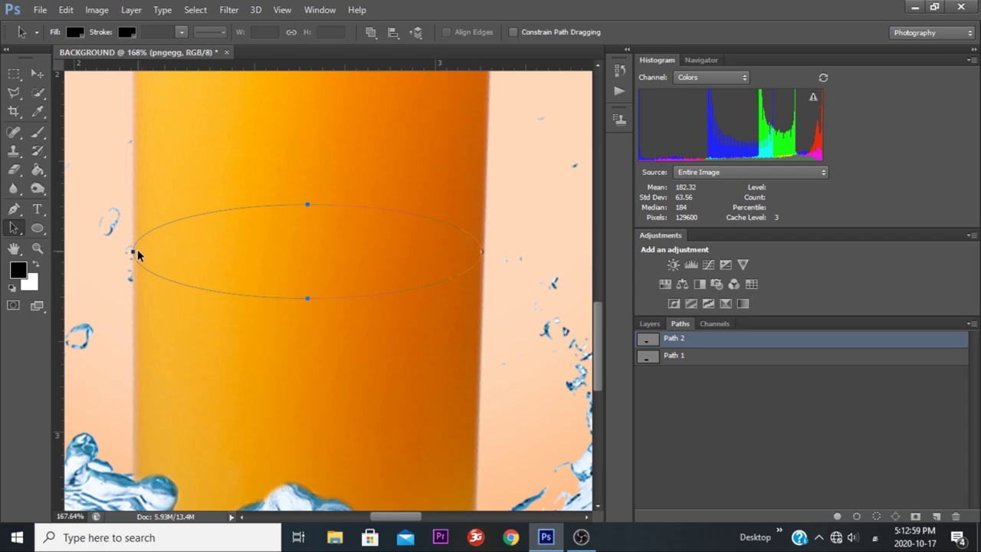
Test-load Path 1 and Path 2 ellipses as a combined selection, then deselect
left_click(649, 358)
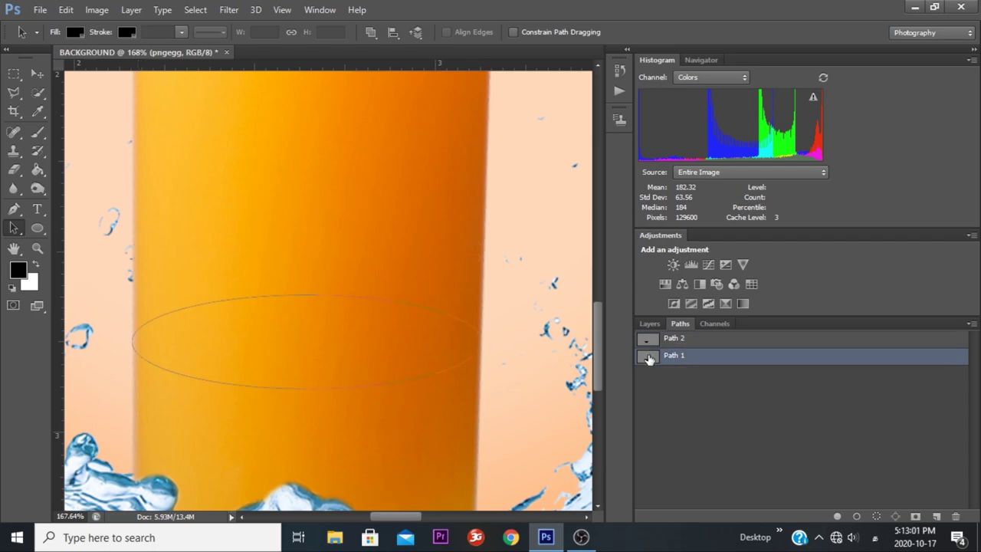
left_click(649, 358, "ctrl")
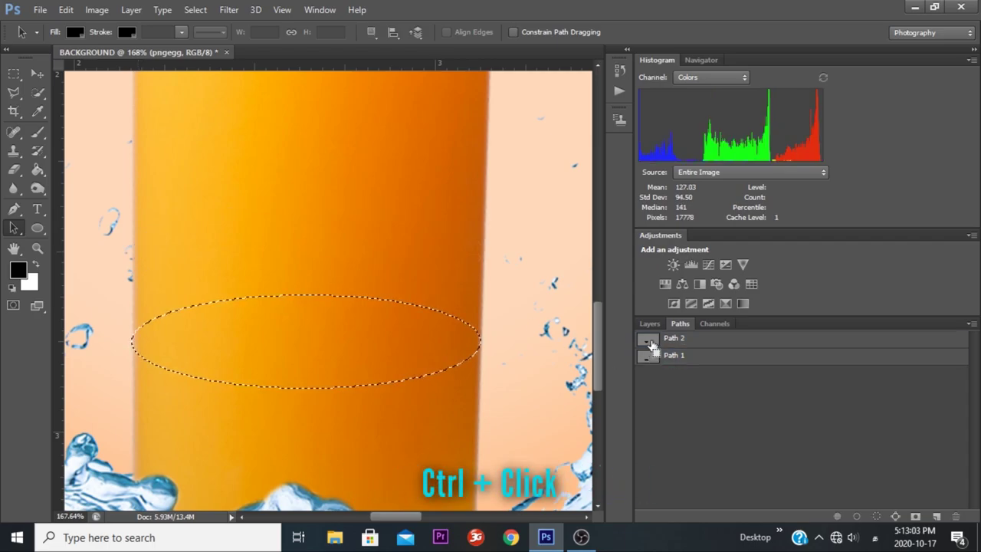
left_click(649, 341, "ctrl+shift")
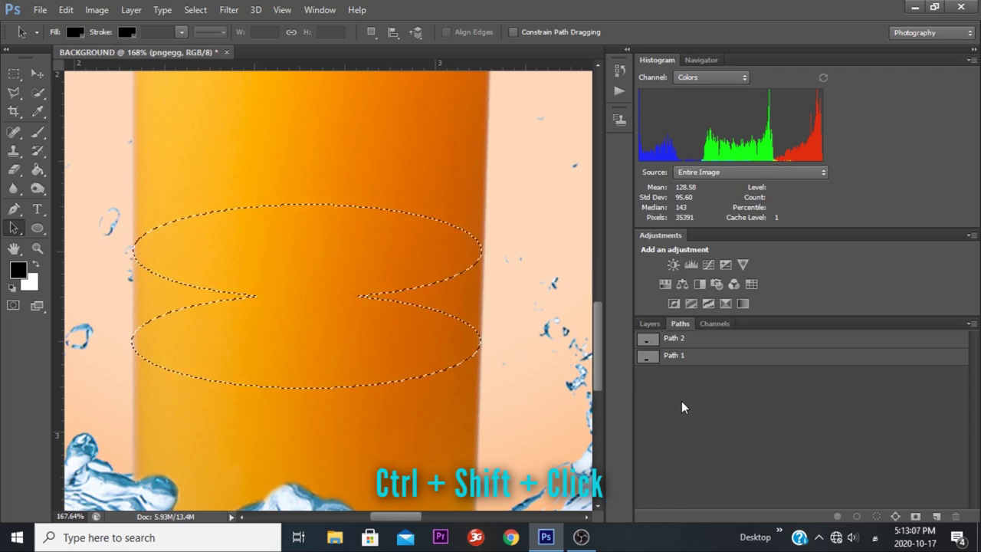
key("ctrl+d")
left_click(685, 356)
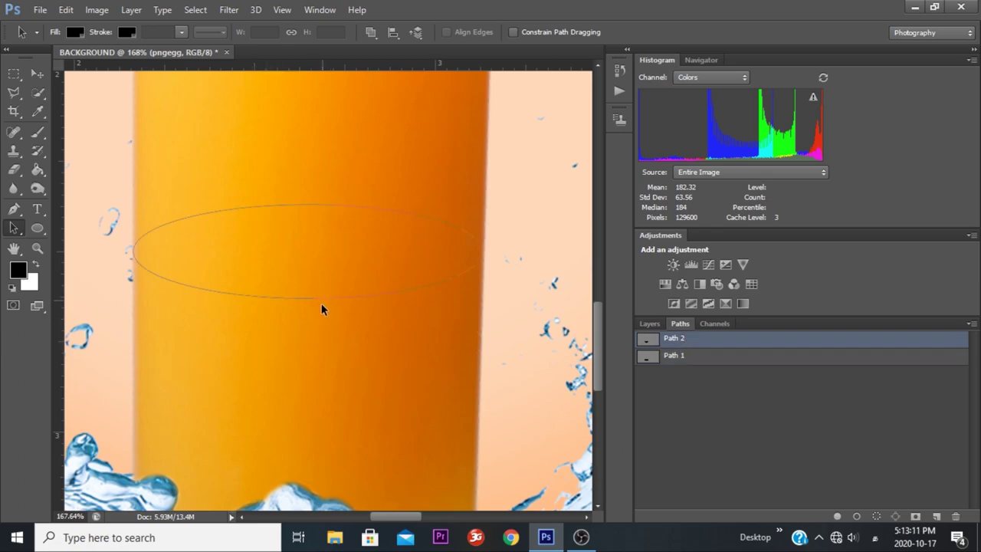
left_click(648, 360)
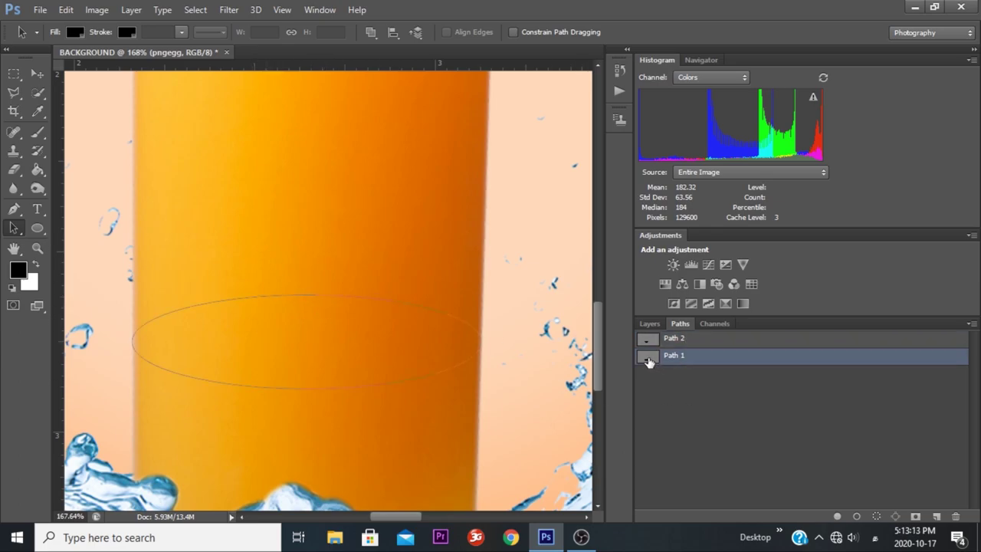
left_click(649, 360, "ctrl")
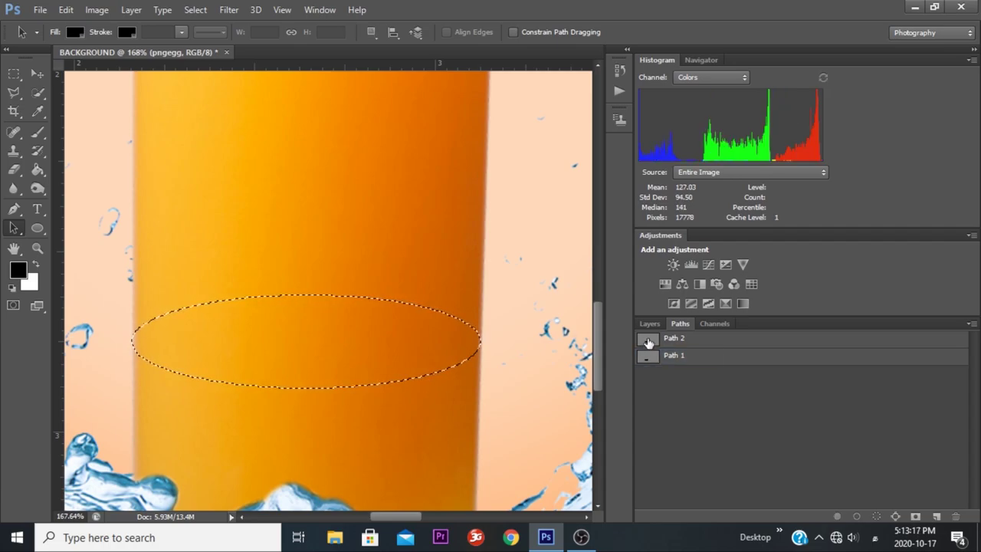
left_click(649, 342, "ctrl+shift")
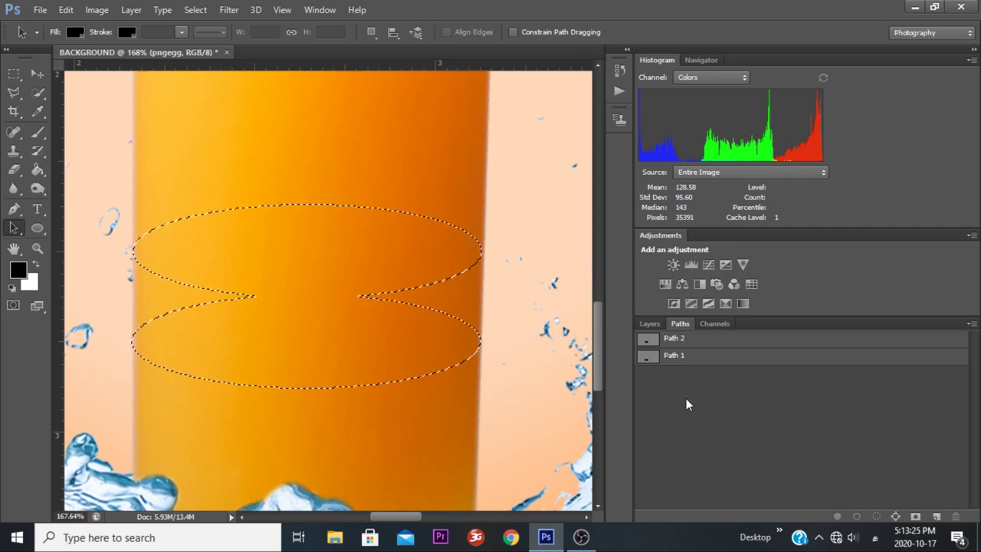
key("ctrl+d")
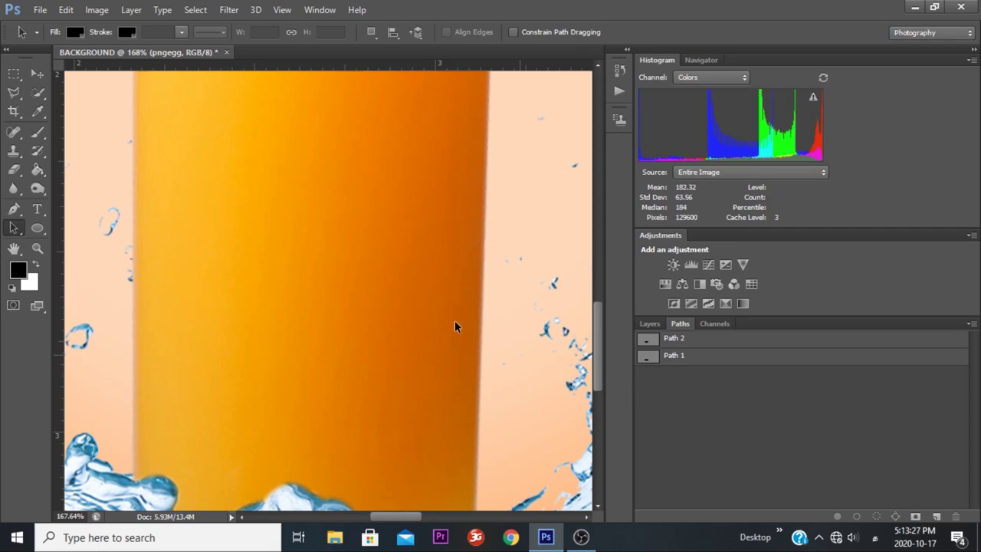
Duplicate Path 2 and rename the copy Path 3
left_click(712, 342)
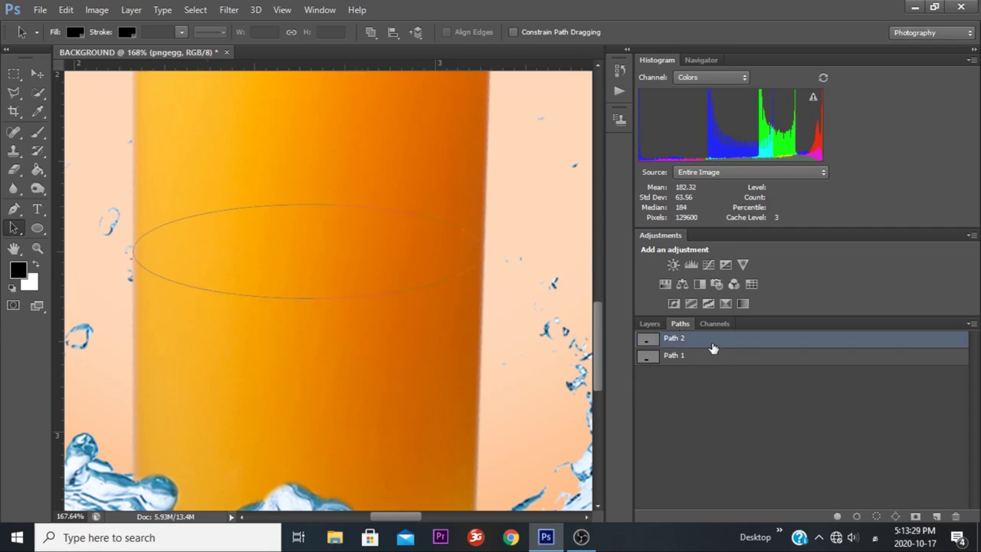
left_click_drag(779, 347, 936, 516)
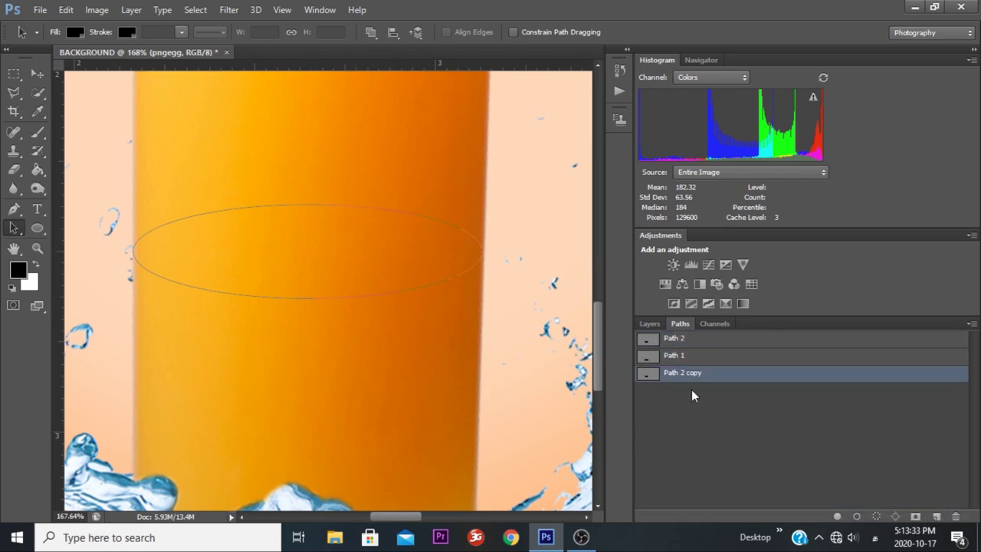
double_click(684, 373)
left_click_drag(710, 373, 689, 376)
type("3")
left_click(717, 436)
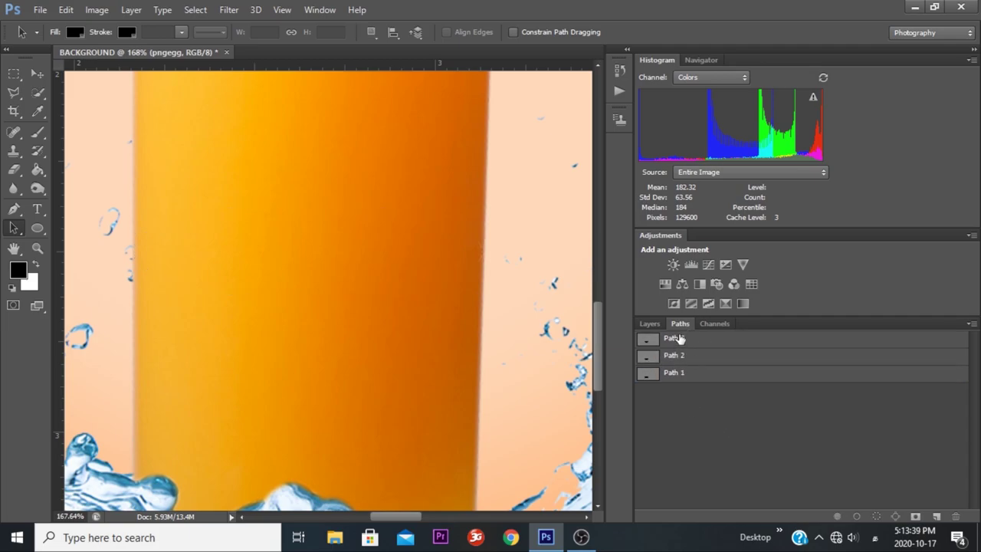
left_click(679, 338)
Move Path 3's ellipse further up the glass and enlarge it slightly
scroll(324, 212, "down", 2)
scroll(337, 158, "down", 2)
scroll(337, 155, "down", 2)
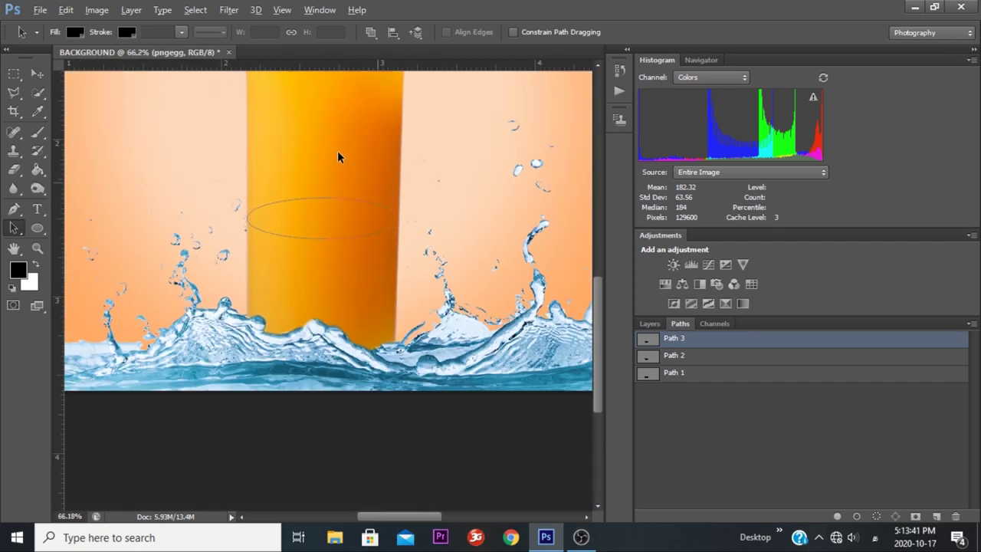
scroll(347, 135, "up", 2)
scroll(337, 176, "up", 1)
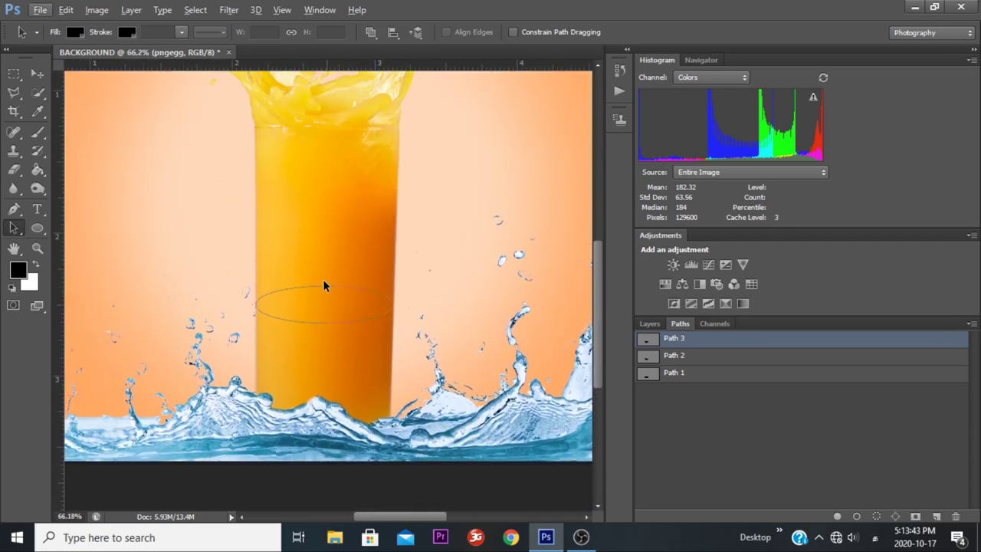
left_click_drag(324, 284, 325, 237)
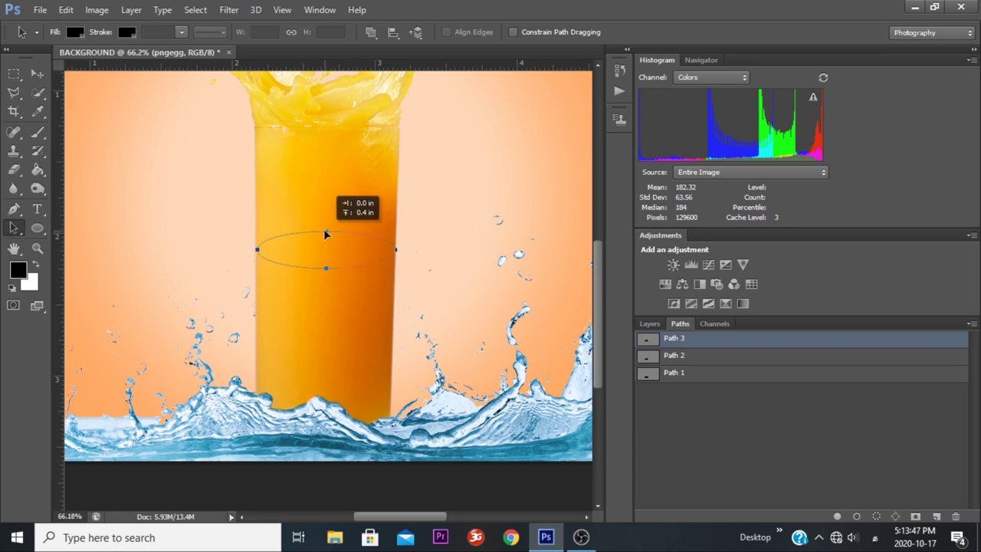
left_click_drag(325, 233, 323, 229)
scroll(323, 229, "up", 1)
scroll(323, 229, "up", 3)
scroll(334, 226, "up", 2)
scroll(335, 223, "up", 2)
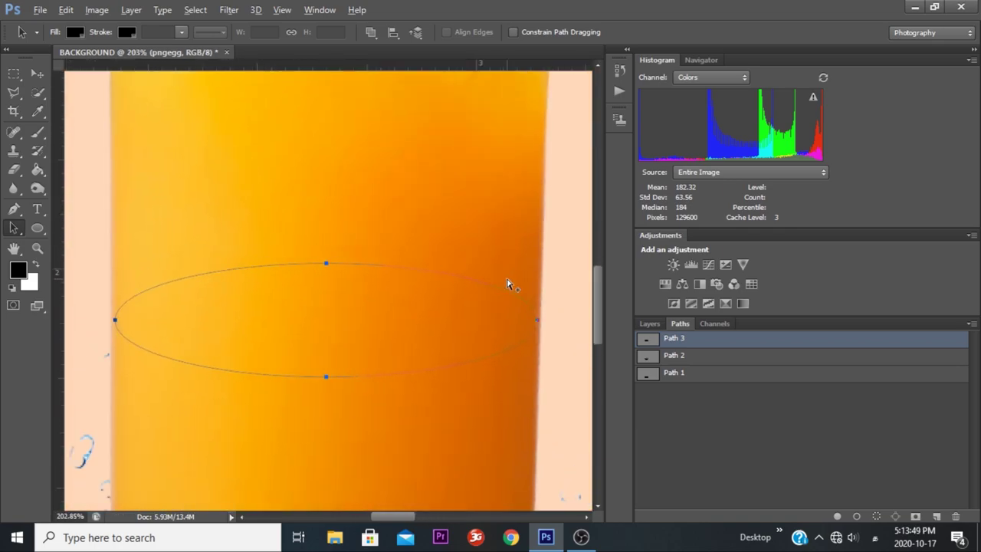
key("ctrl+t")
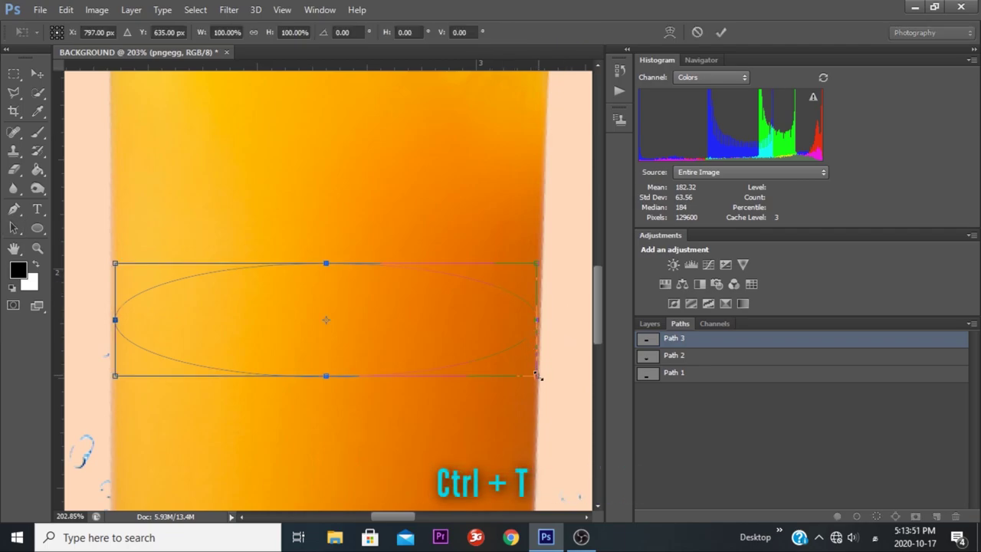
left_click_drag(536, 376, 541, 376)
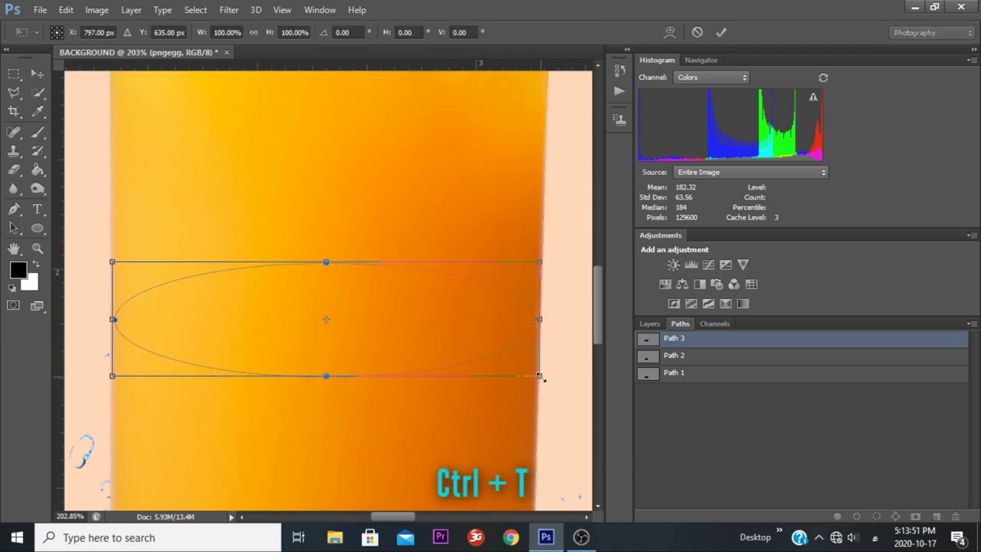
left_click(721, 32)
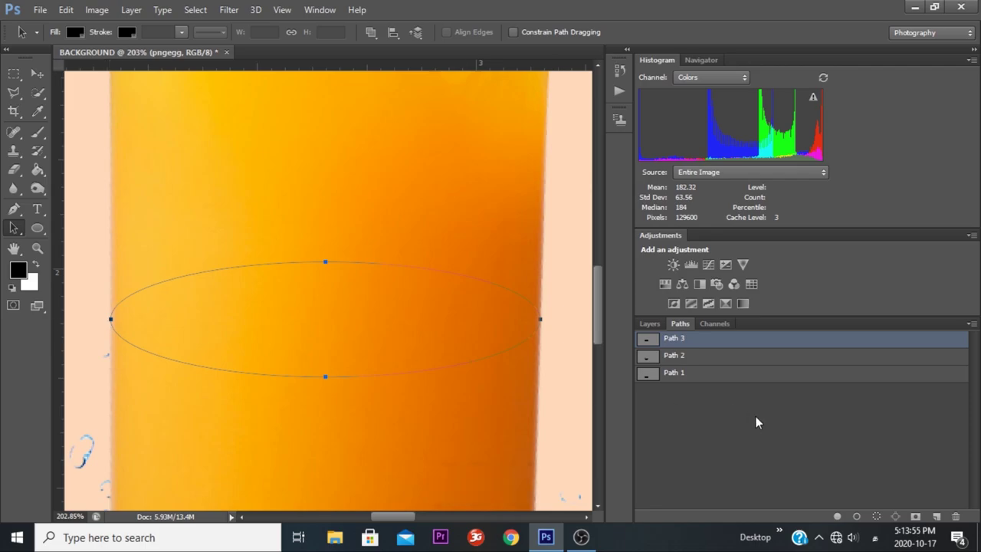
Duplicate it as Path 4, moved higher up the glass and slightly enlarged
left_click_drag(746, 342, 936, 516)
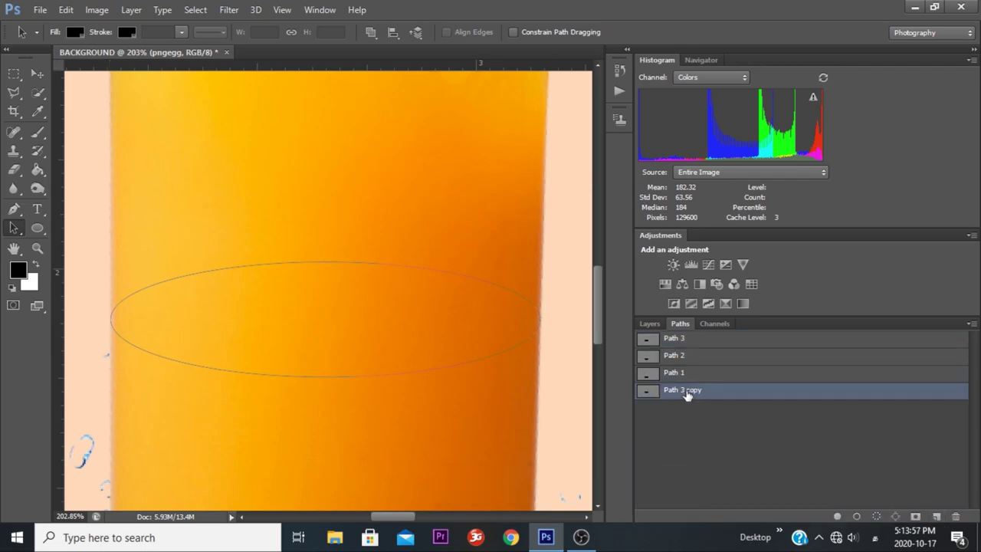
double_click(684, 389)
type("Path 4")
left_click(692, 401)
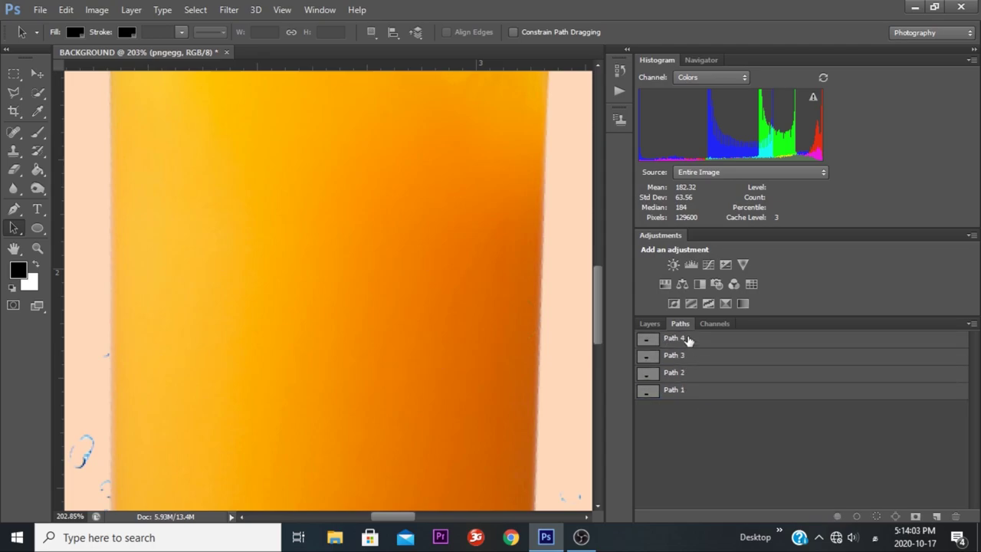
left_click(688, 340)
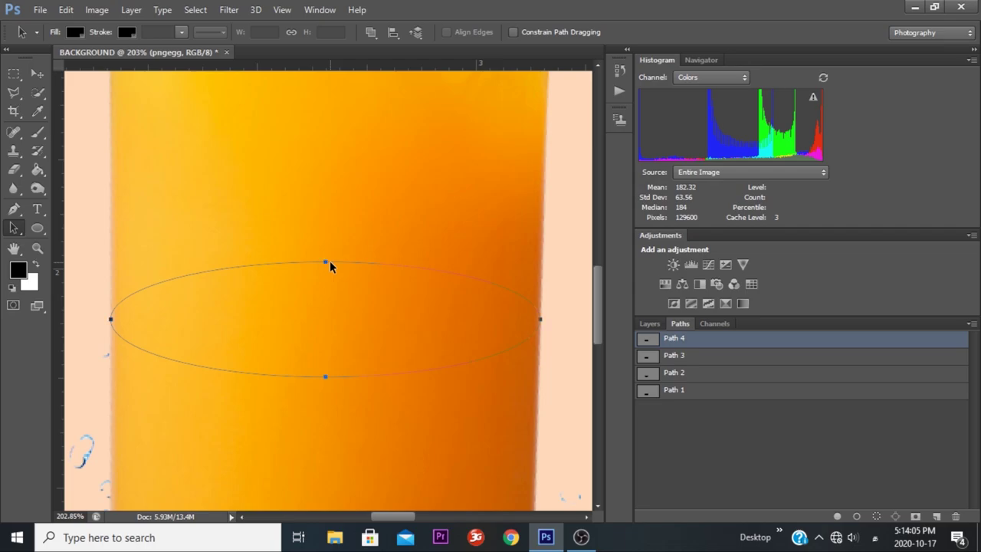
left_click_drag(329, 262, 332, 152)
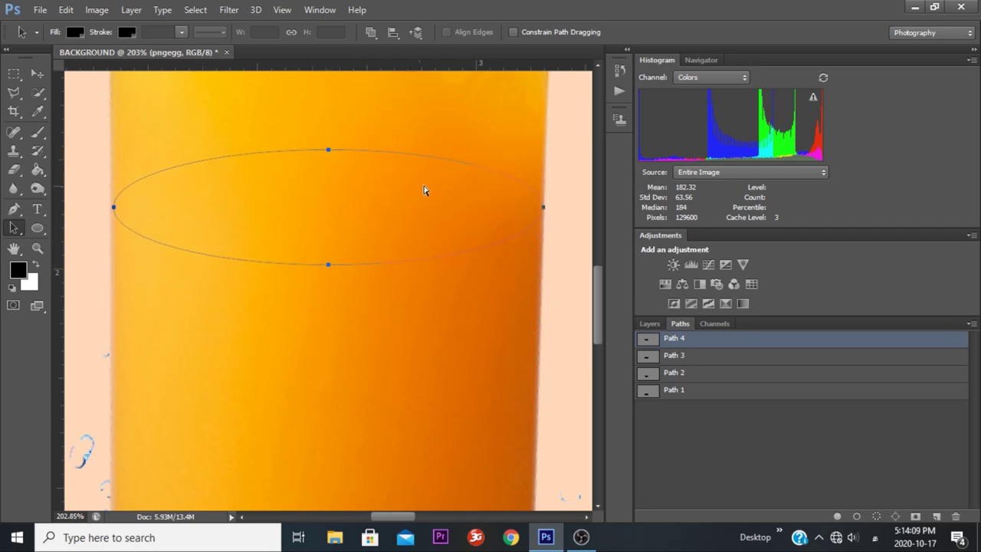
key("ctrl+t")
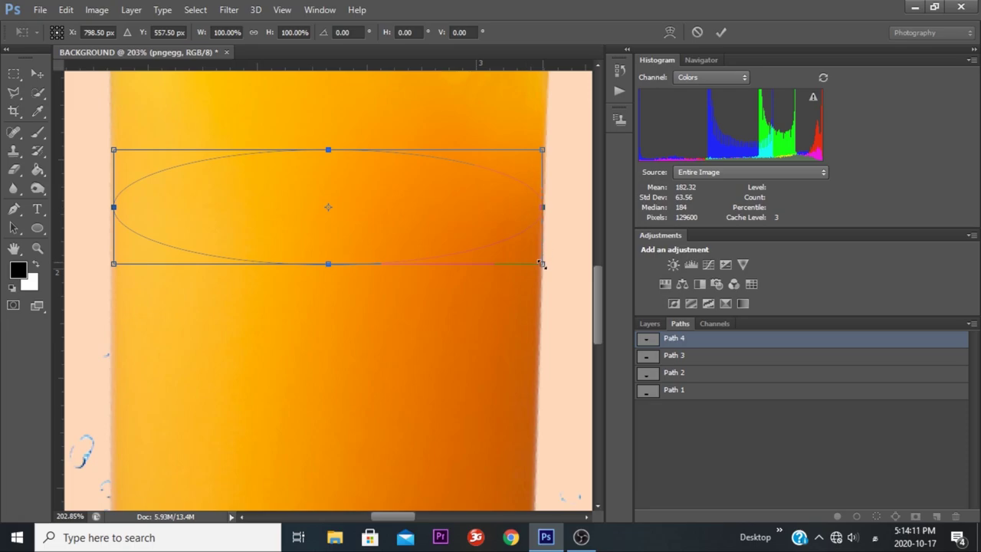
left_click_drag(541, 263, 544, 265)
left_click(719, 34)
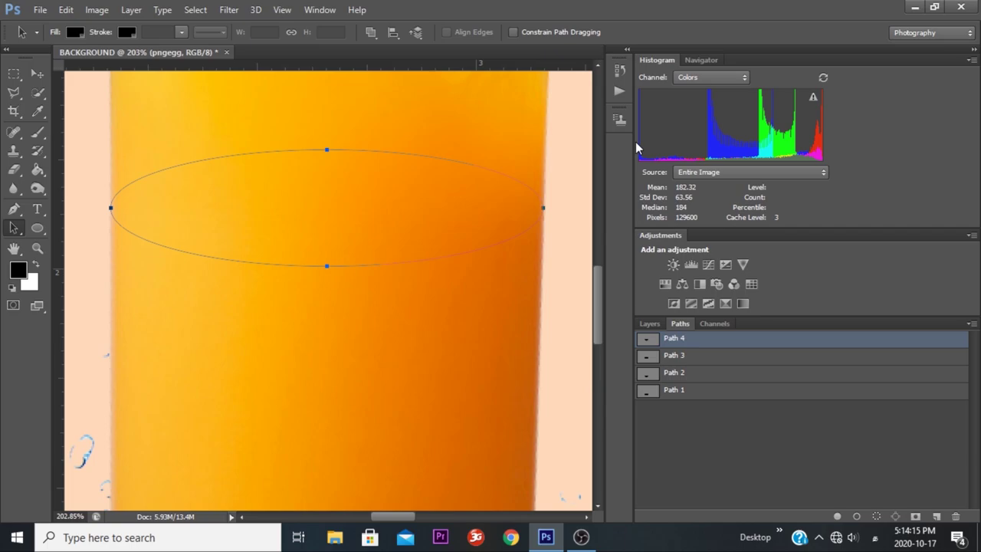
Test-load the lower and upper ellipses as a selection, undo, deselect, and hide Path 4
left_click(654, 358, "ctrl")
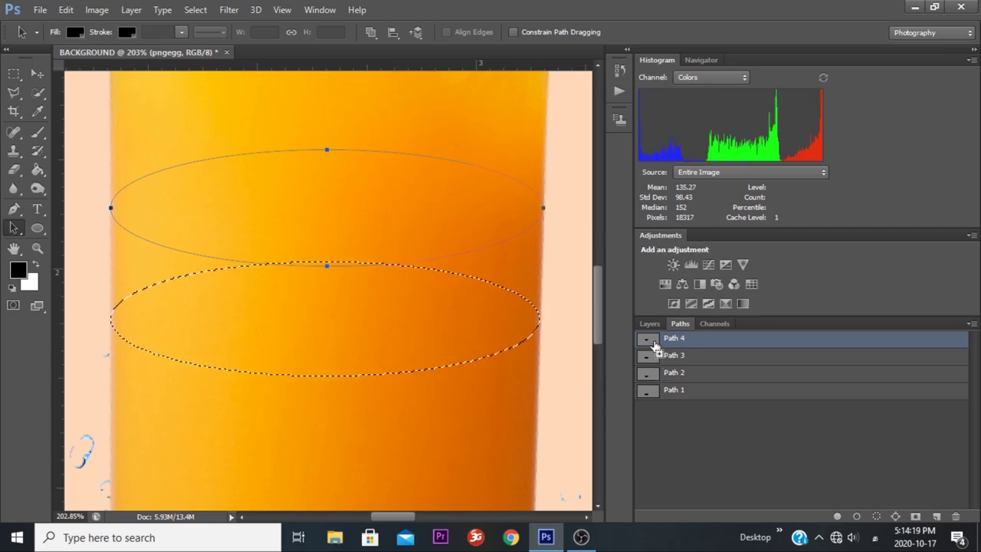
left_click(653, 342, "ctrl+shift")
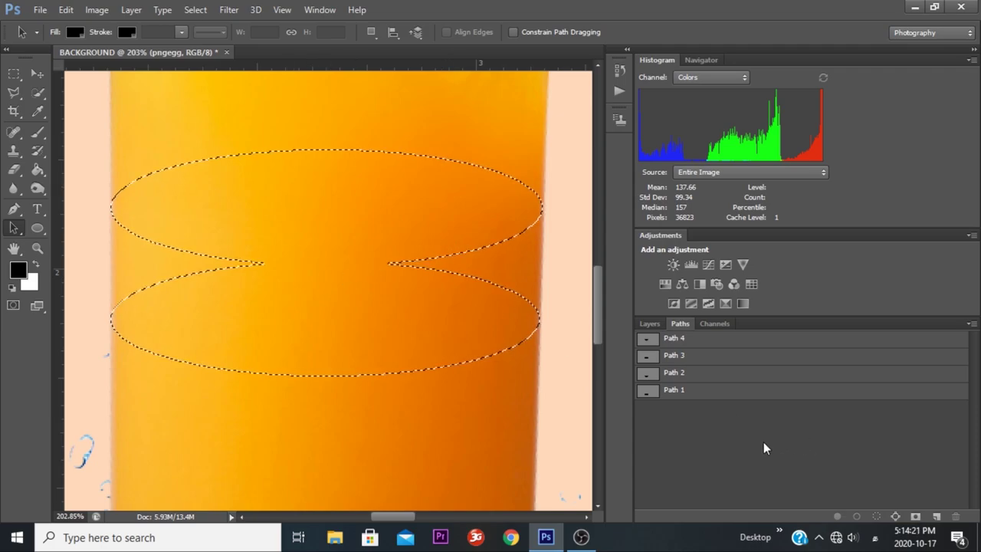
key("ctrl+z")
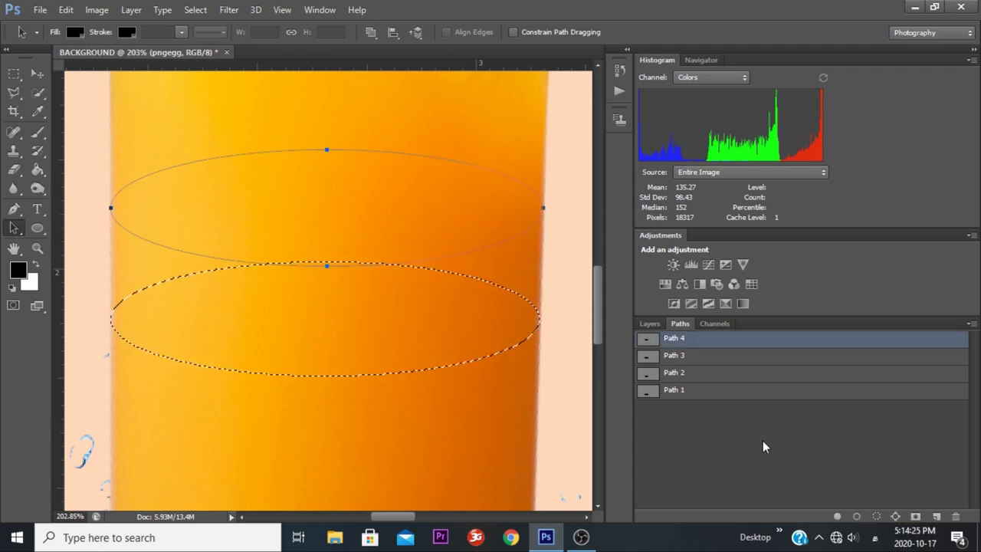
key("ctrl+d")
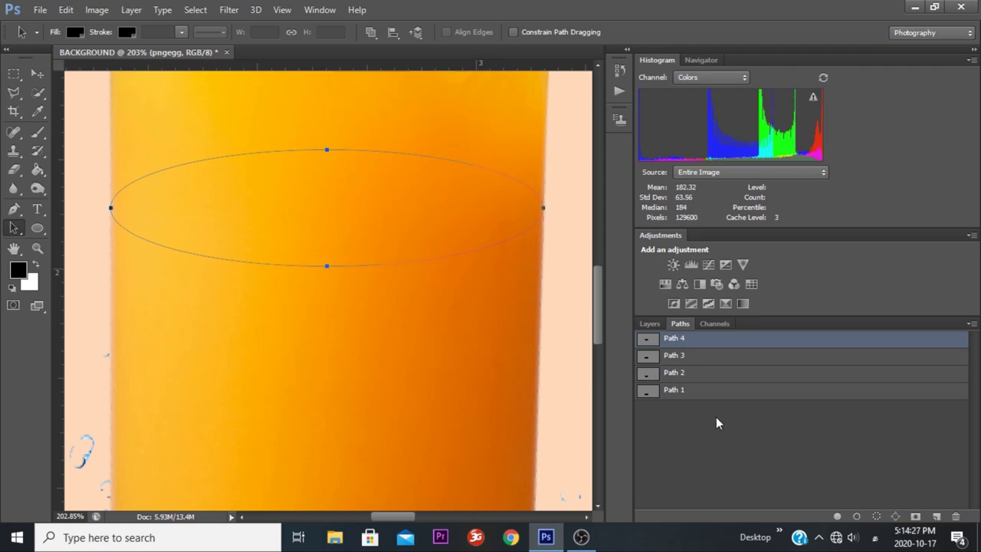
left_click(715, 422)
Select the Path 1 and Path 2 ellipses plus a bridging rectangle as one selection
key("ctrl+0")
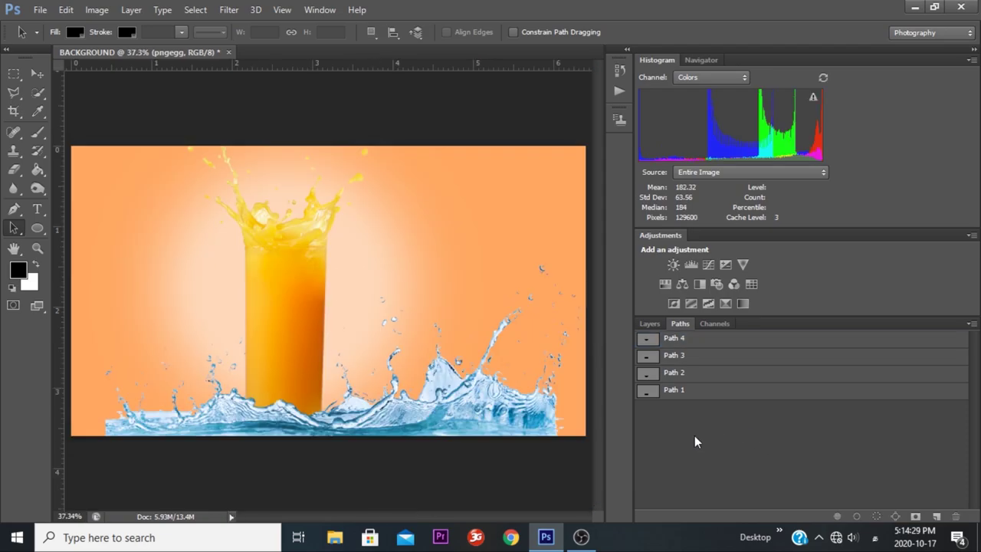
scroll(277, 345, "up", 1)
scroll(277, 338, "up", 2)
scroll(277, 345, "up", 1)
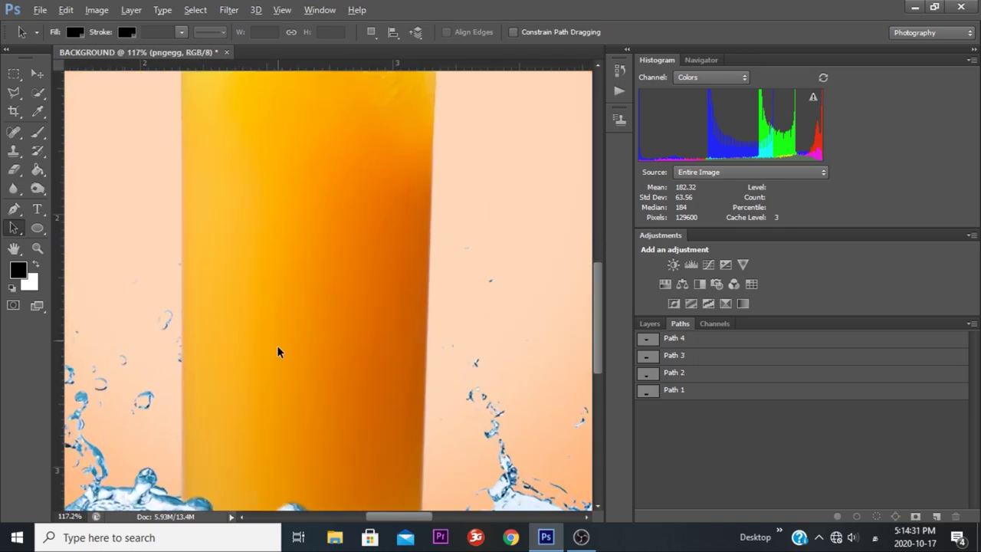
scroll(286, 364, "up", 1)
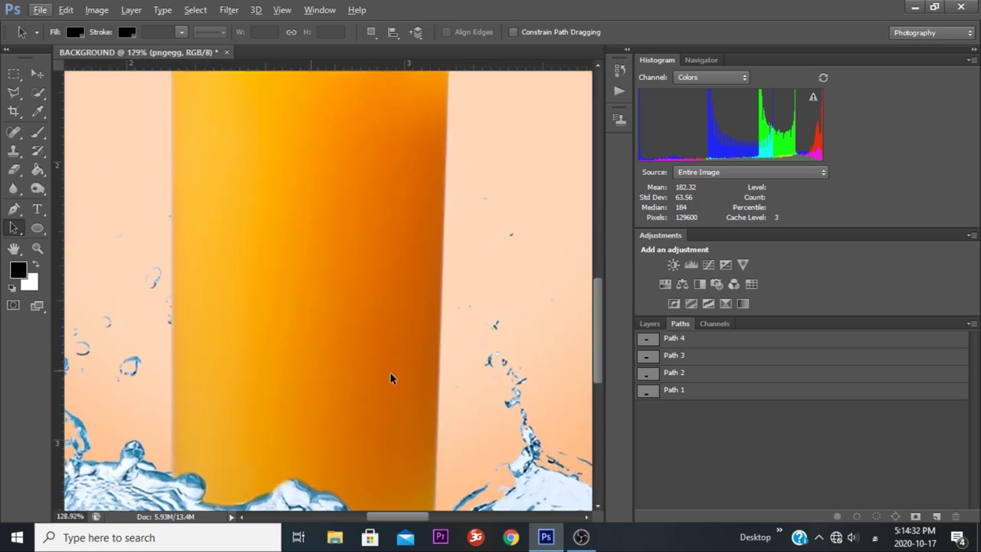
left_click(647, 395, "ctrl")
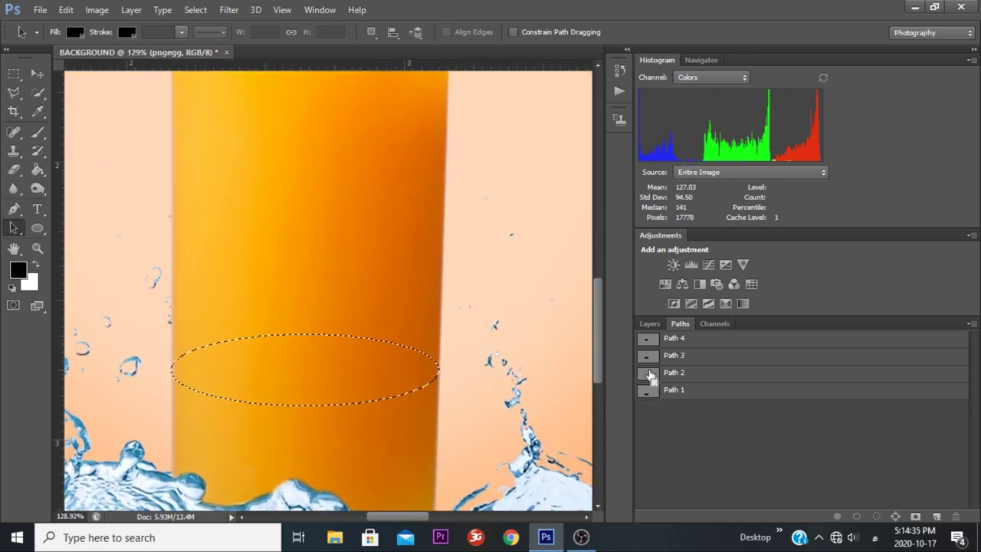
left_click(649, 375, "ctrl+shift")
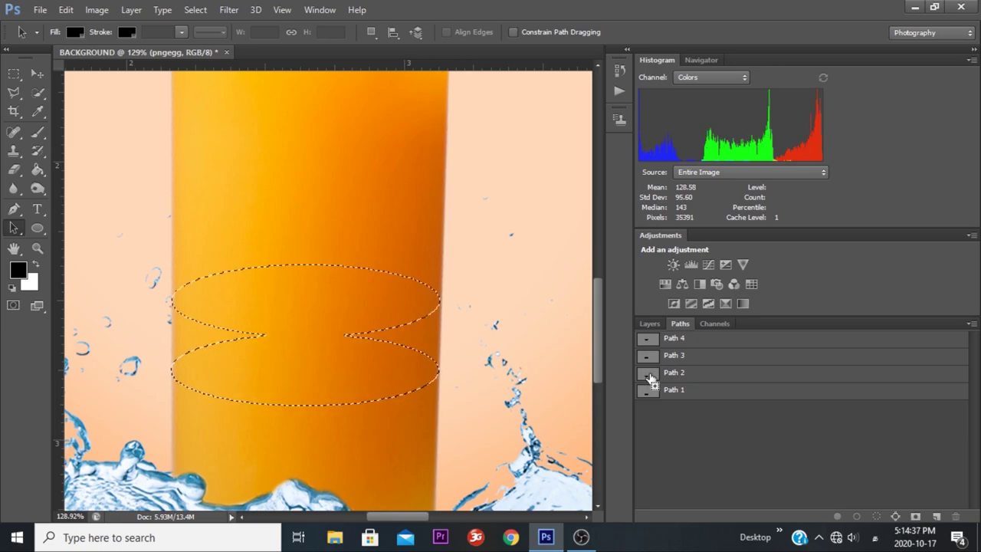
left_click(14, 74)
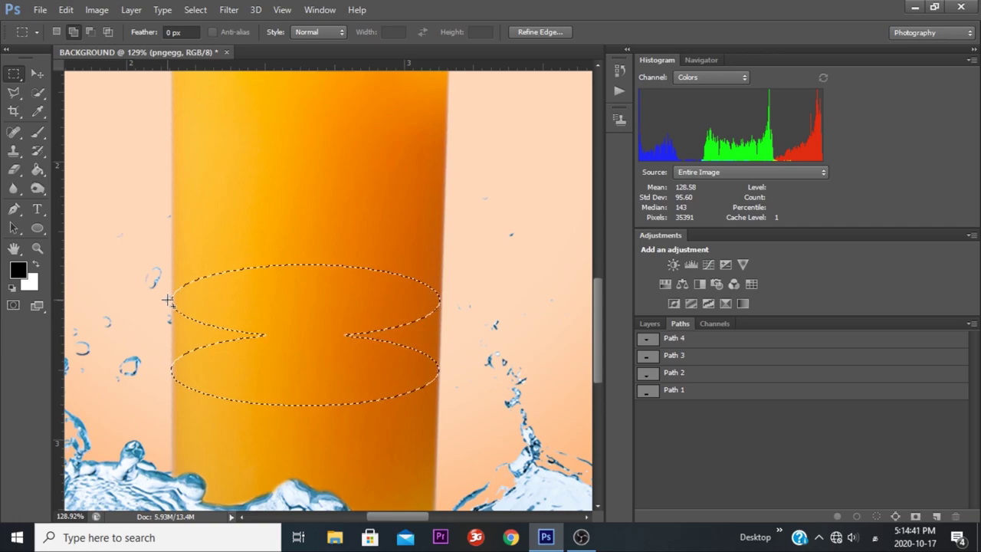
mouse_move(167, 301)
left_mouse_down()
mouse_move(450, 351)
mouse_move(450, 375)
left_mouse_up()
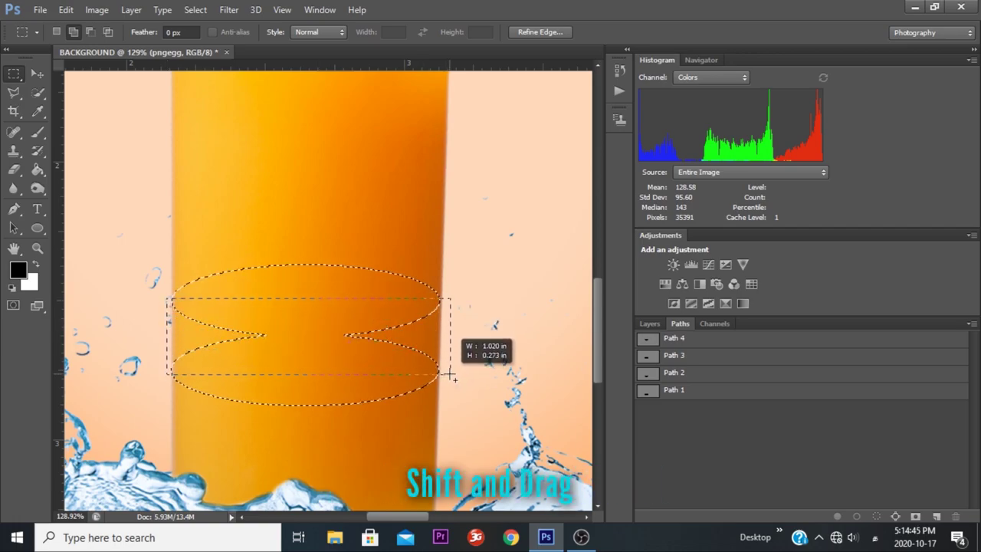
left_click_drag(451, 376, 451, 375)
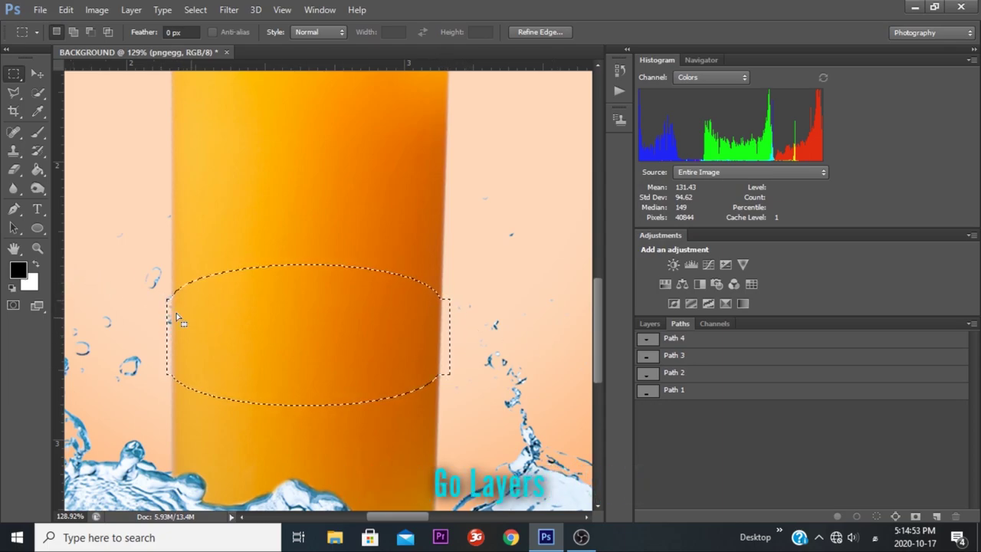
Intersect the selection with the pngegg layer's pixels and subtract the Path 2 ellipse
left_click(650, 323)
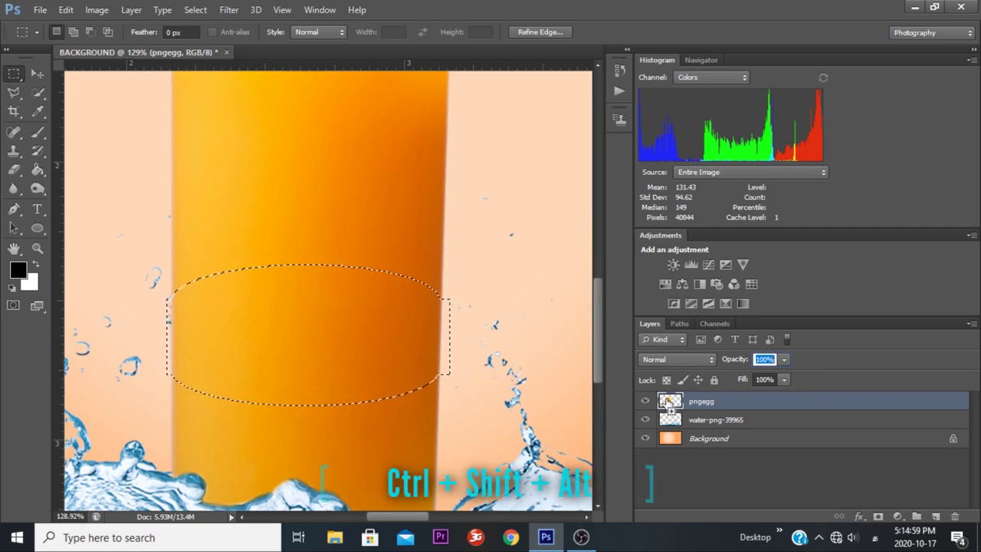
left_click(671, 403, "ctrl+alt+shift")
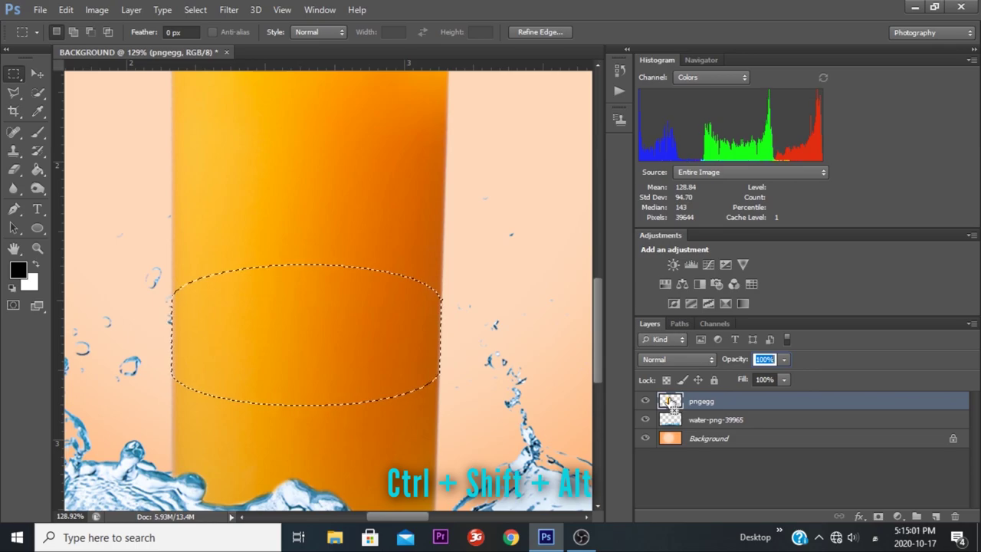
left_click(678, 324)
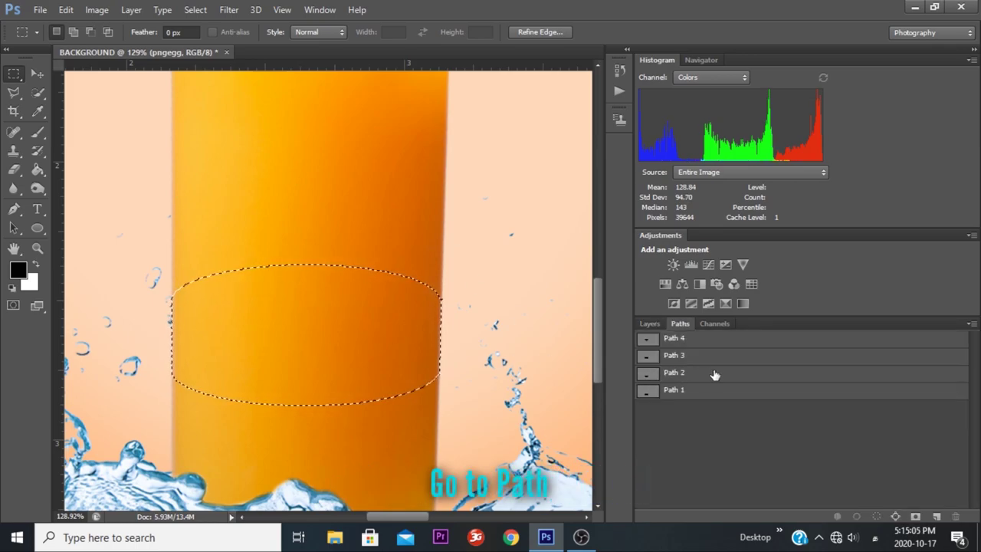
left_click(649, 375, "ctrl+alt")
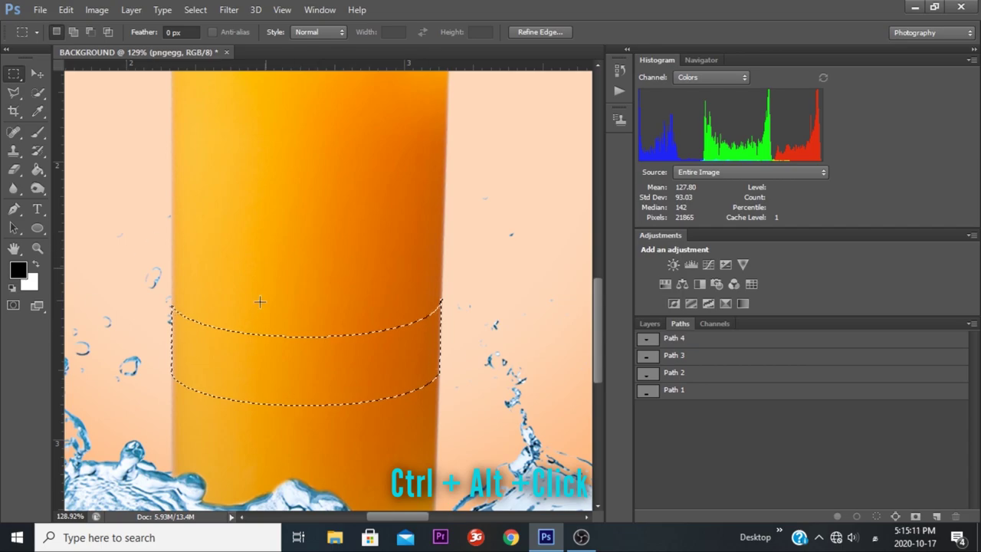
left_click(653, 377)
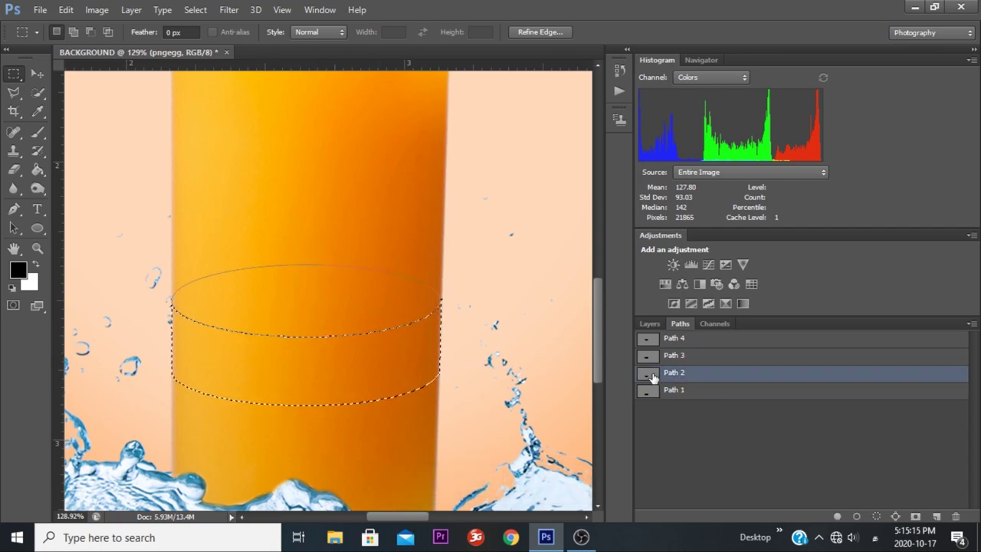
left_click(669, 415)
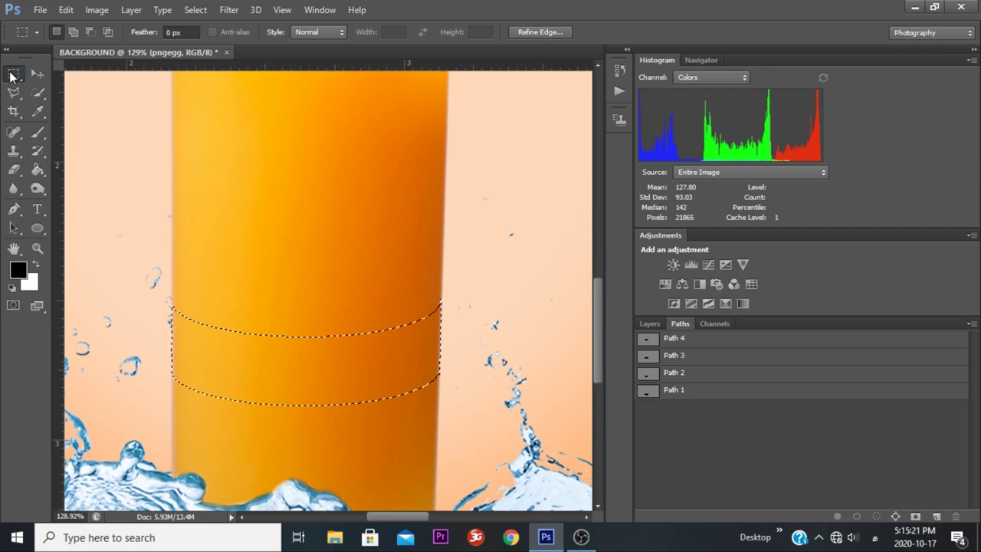
Subtract the leftover area above the band with a rectangular marquee
key("alt")
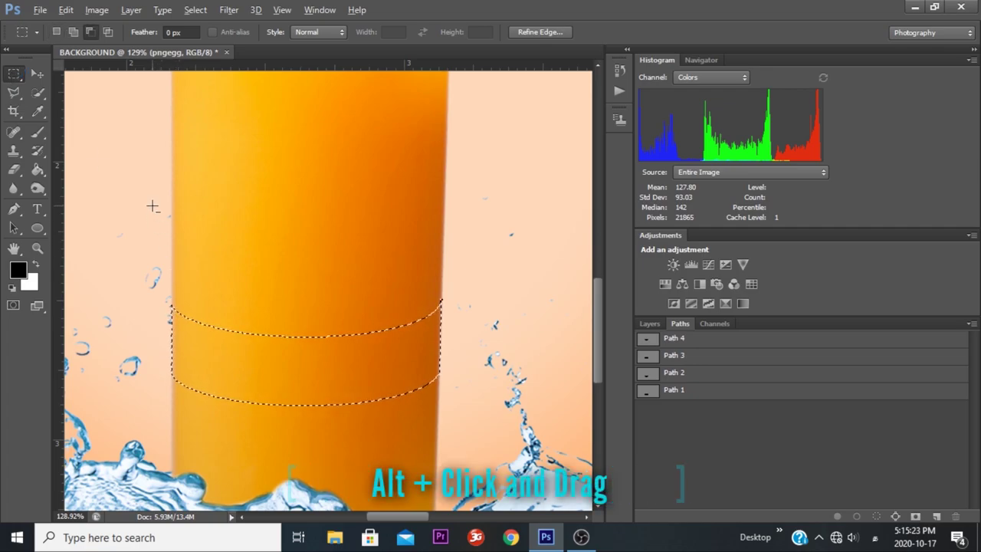
left_click_drag(151, 203, 474, 300)
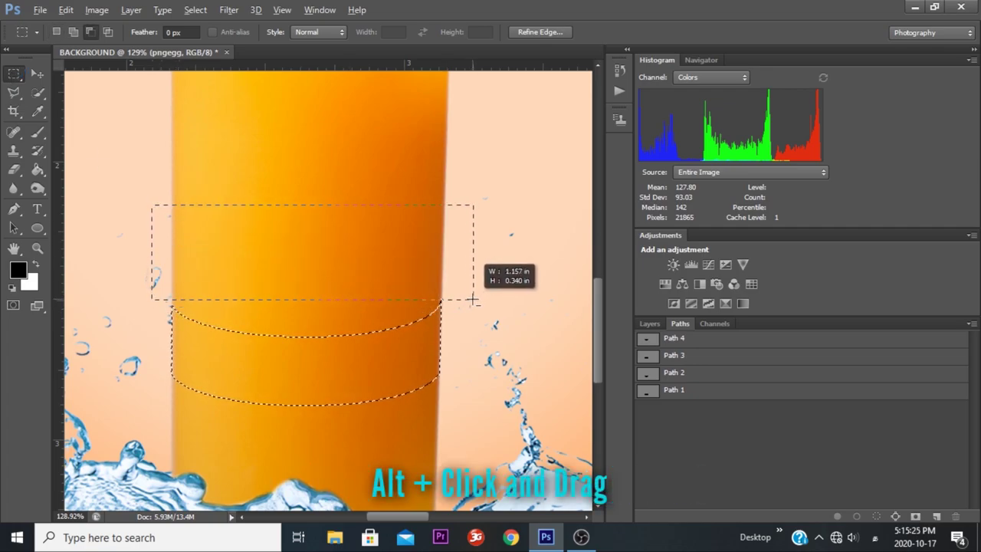
left_click_drag(473, 300, 474, 303)
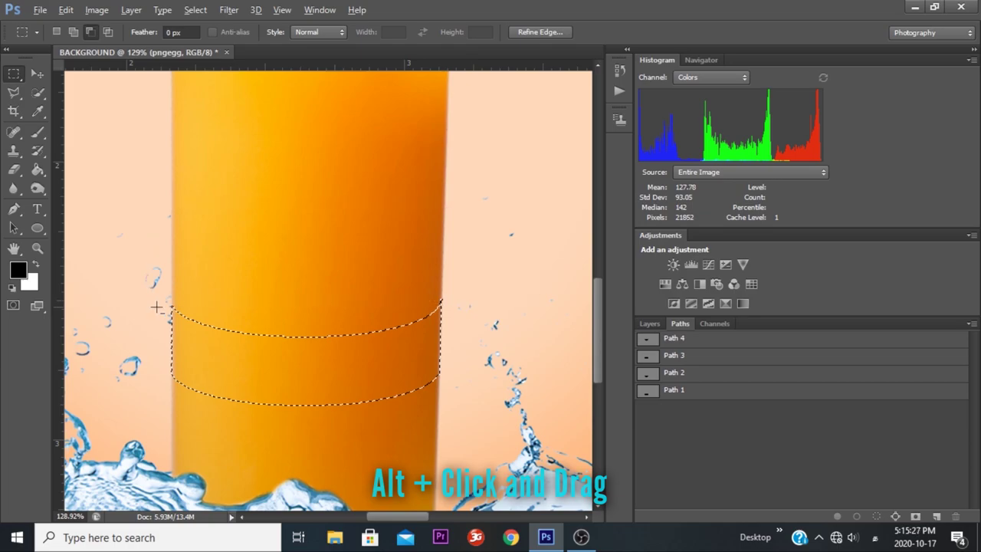
left_click(665, 374)
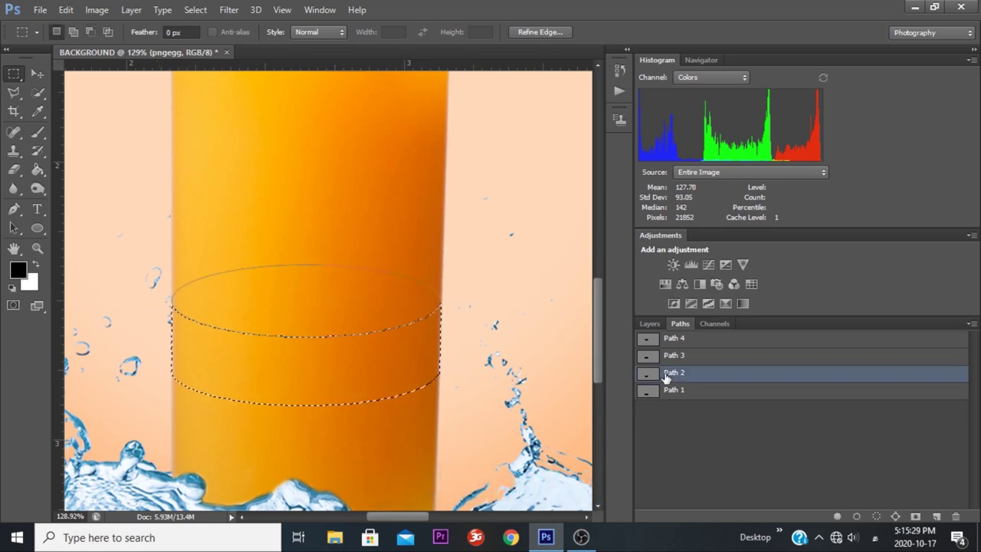
left_click(668, 419)
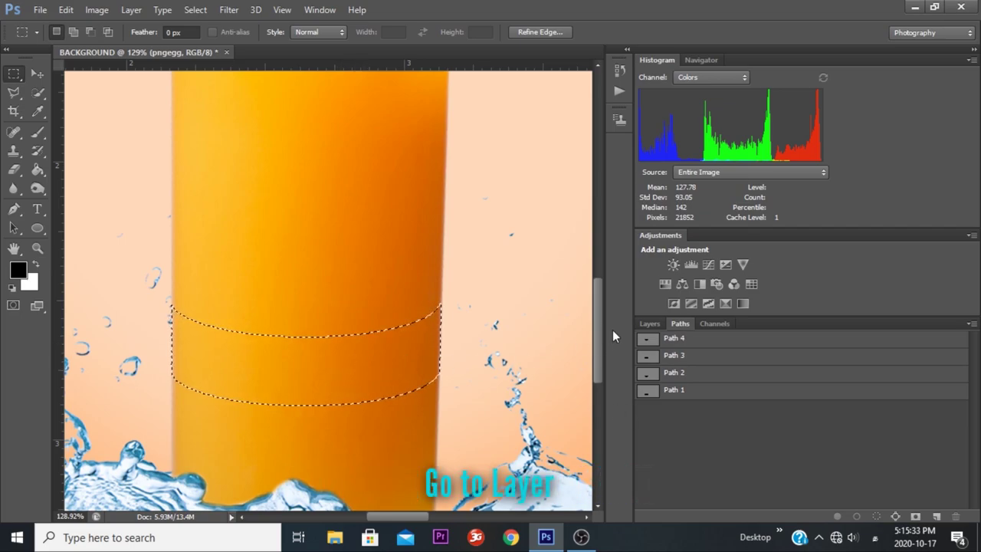
Cut the band selection from pngegg onto a new Layer 1 with Layer Via Cut
left_click(649, 322)
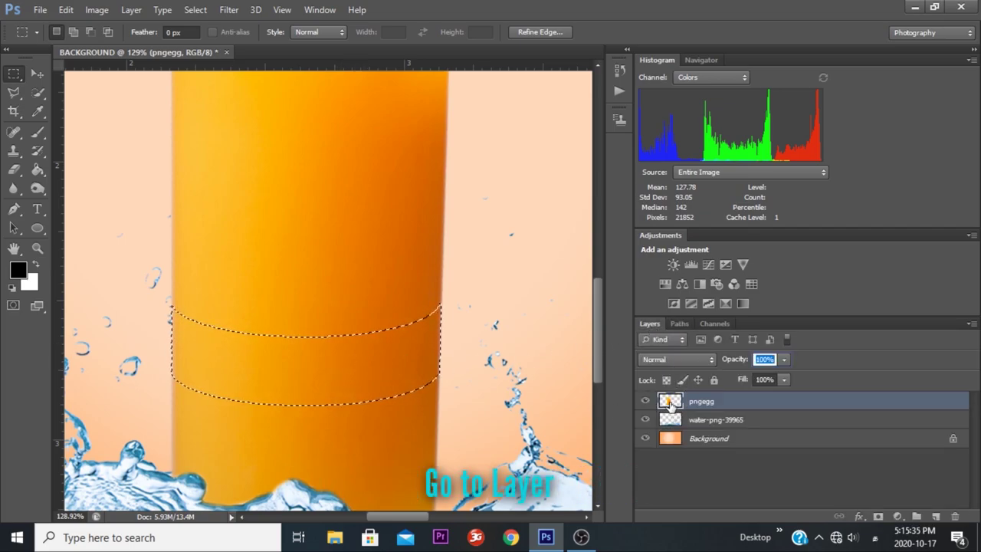
right_click(349, 361)
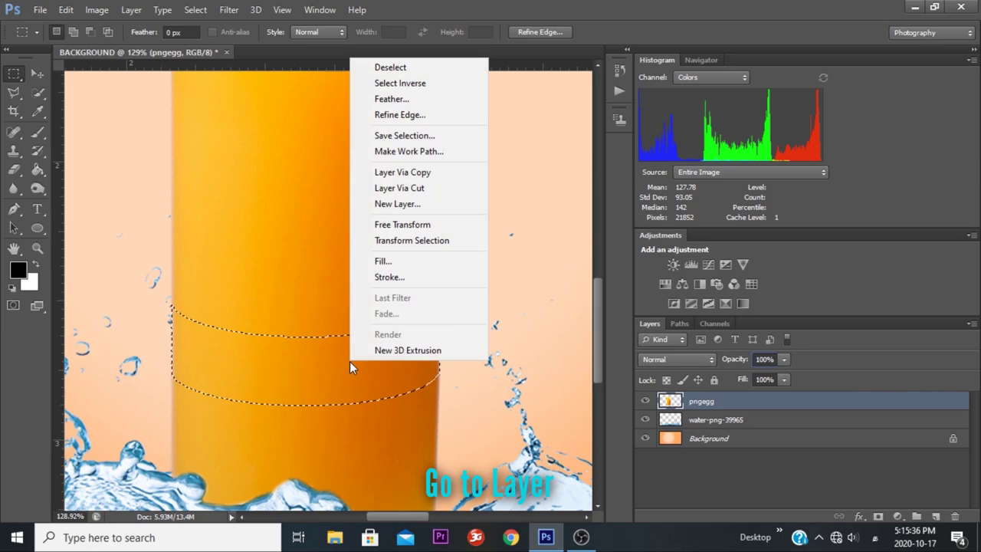
left_click(421, 188)
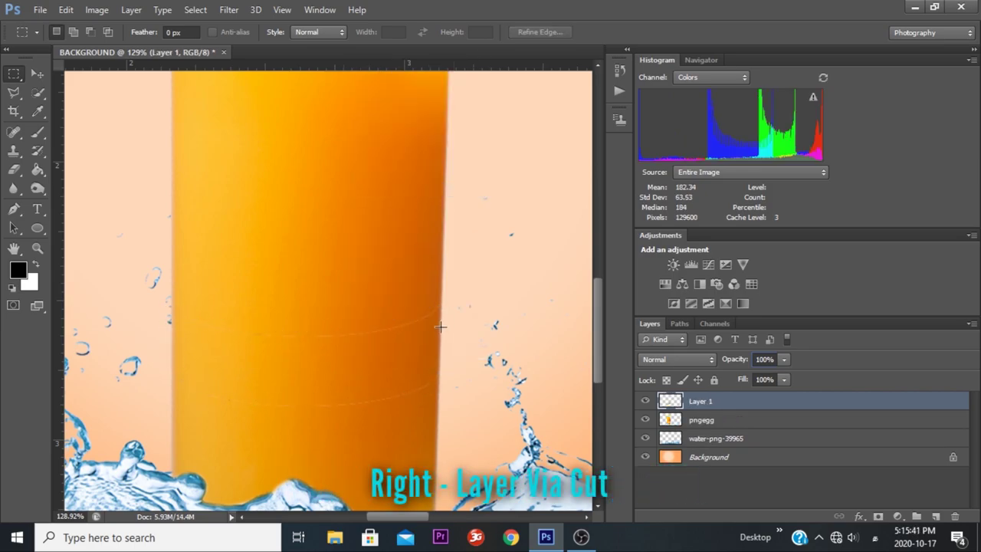
Load Path 3 as a selection and add the Path 4 ellipse to it
scroll(358, 244, "down", 3)
scroll(306, 153, "down", 1)
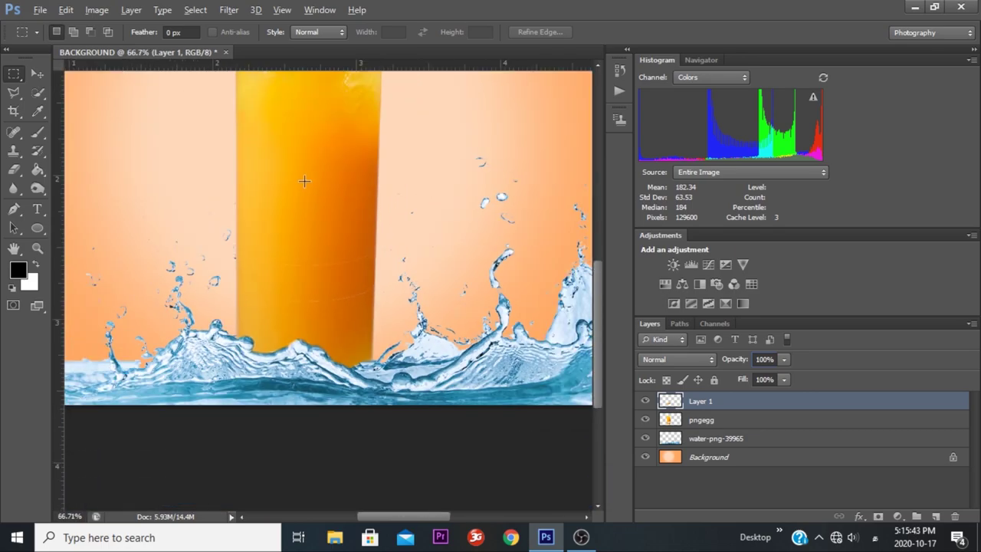
scroll(299, 105, "down", 1)
scroll(306, 106, "up", 1)
scroll(314, 106, "up", 1)
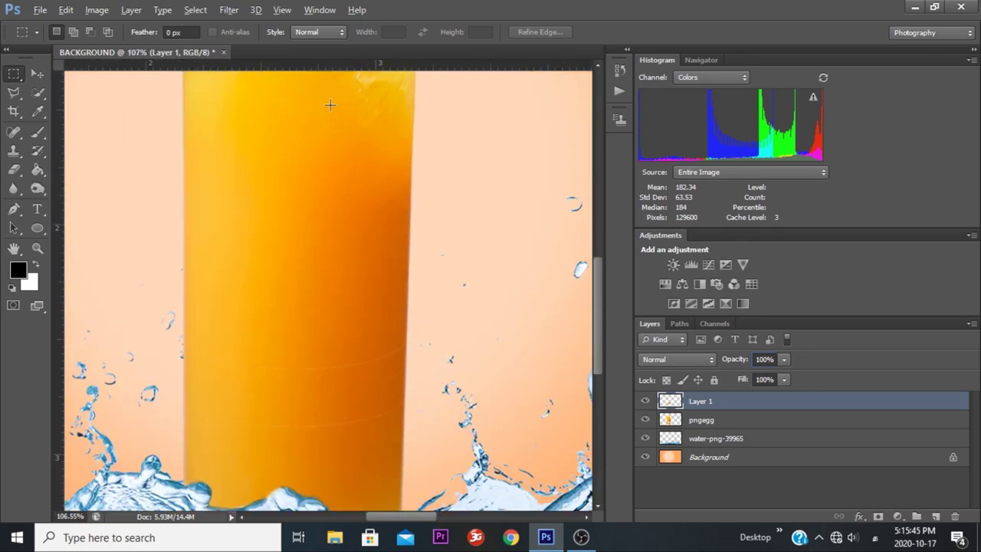
scroll(330, 105, "up", 1)
key("alt")
left_click(678, 322)
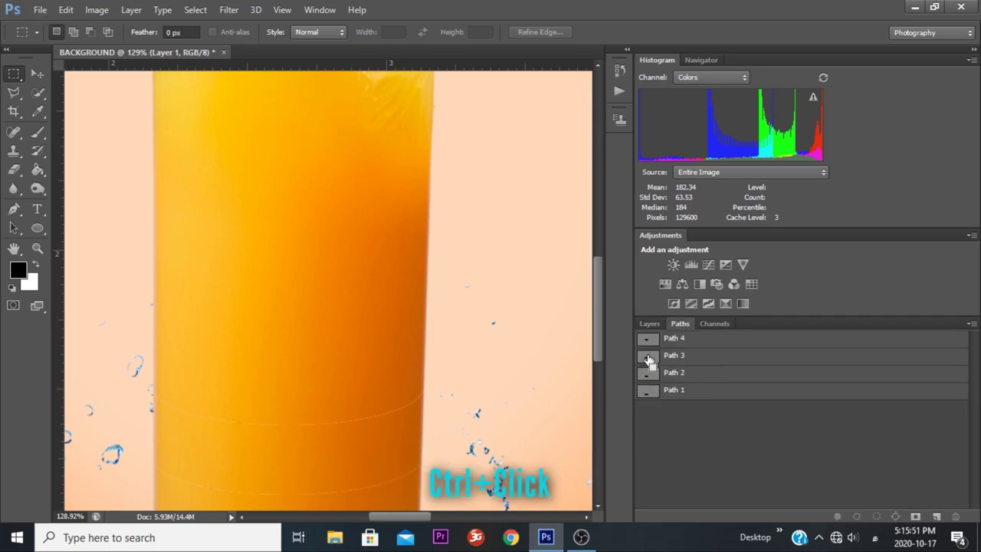
left_click(649, 357, "ctrl")
left_click(648, 340, "ctrl+shift")
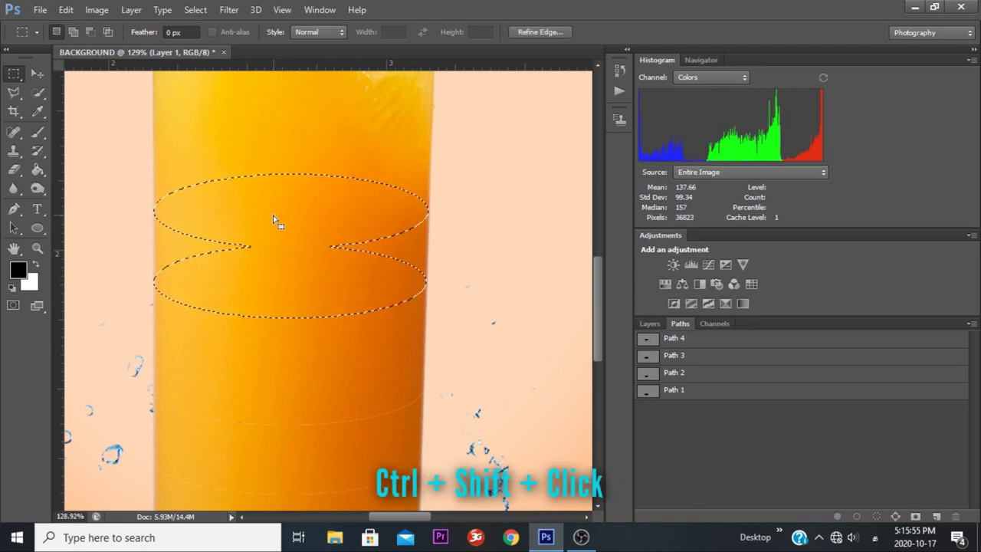
Add a rectangle bridging the ellipses and intersect the selection with the pngegg pixels
key("shift")
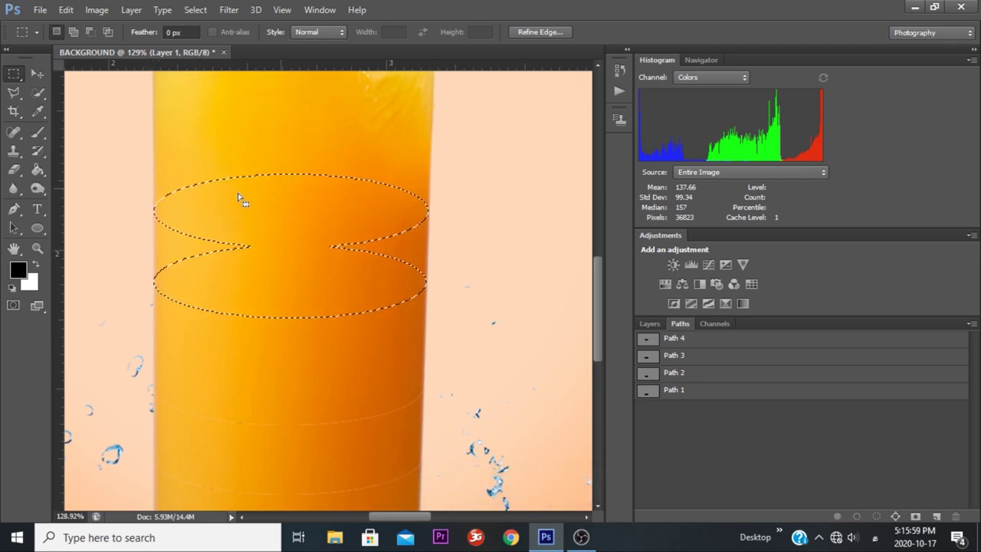
key("shift")
left_click_drag(150, 209, 449, 275)
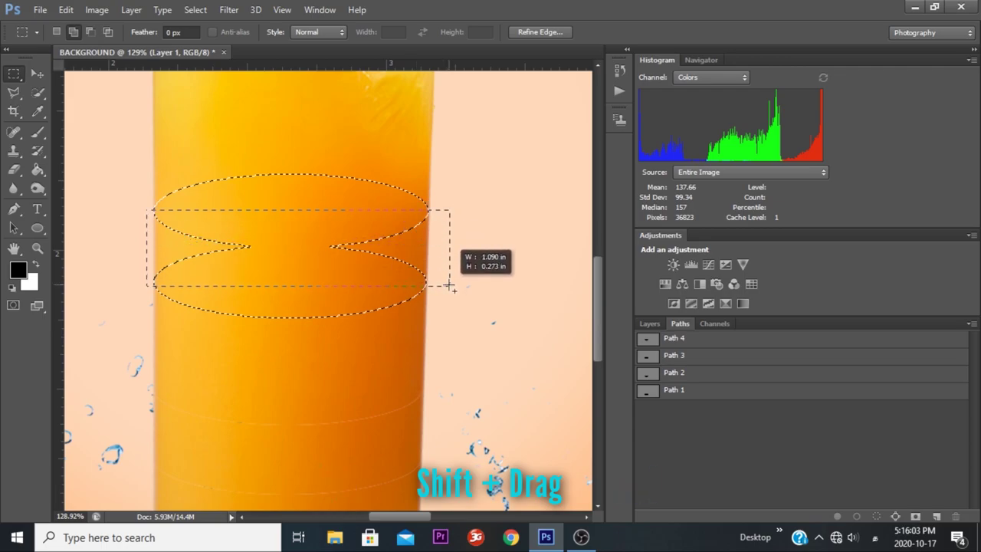
left_click_drag(448, 276, 450, 283)
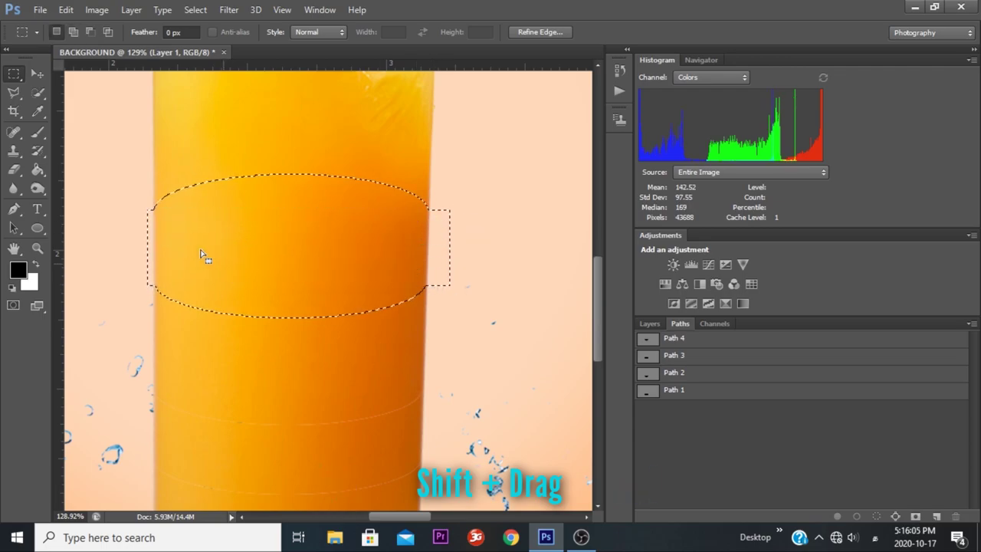
left_click(647, 324)
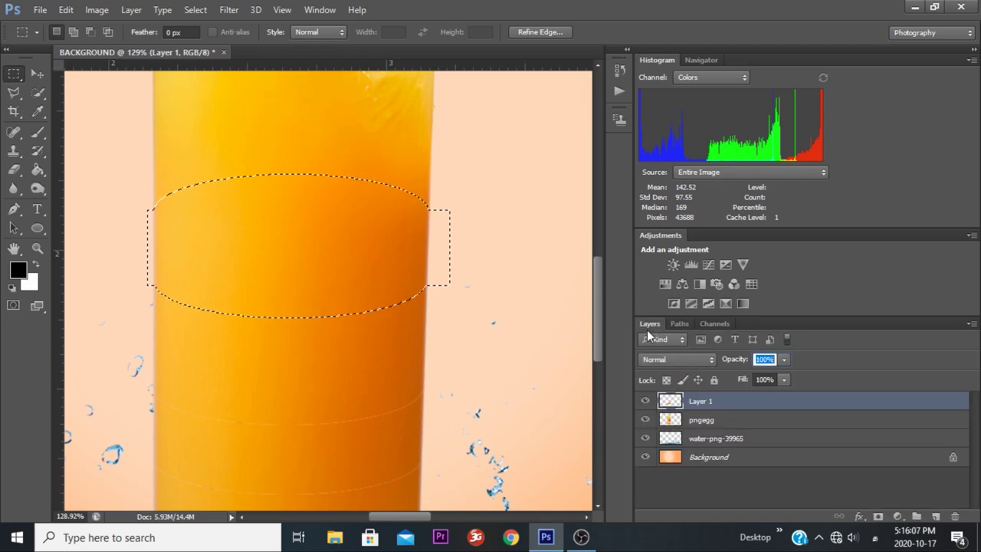
left_click(674, 421)
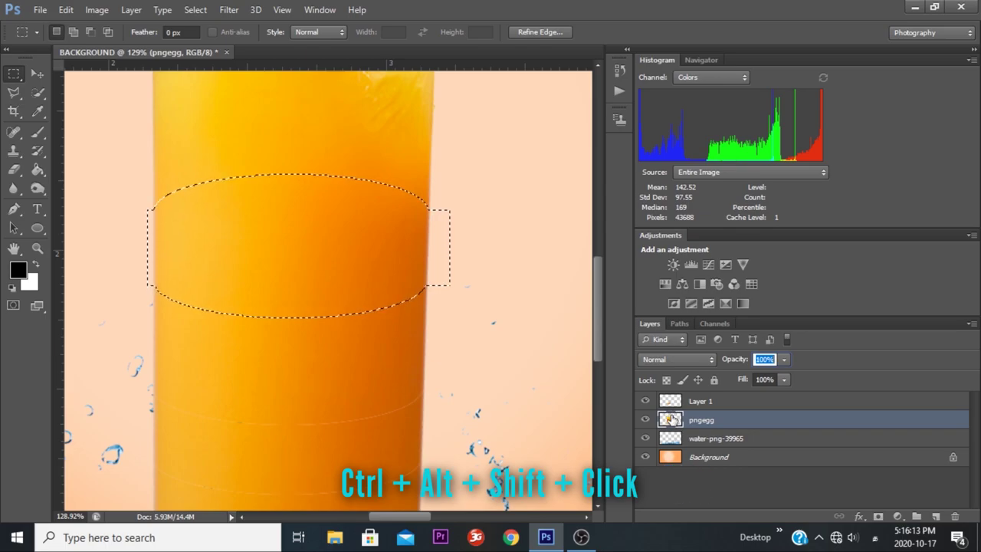
left_click(673, 420, "ctrl+alt+shift")
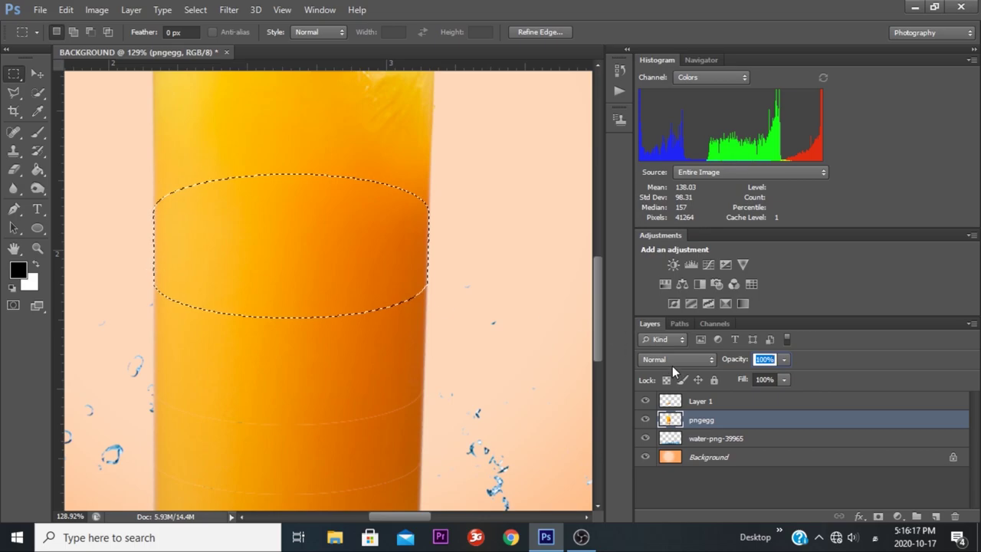
left_click(681, 325)
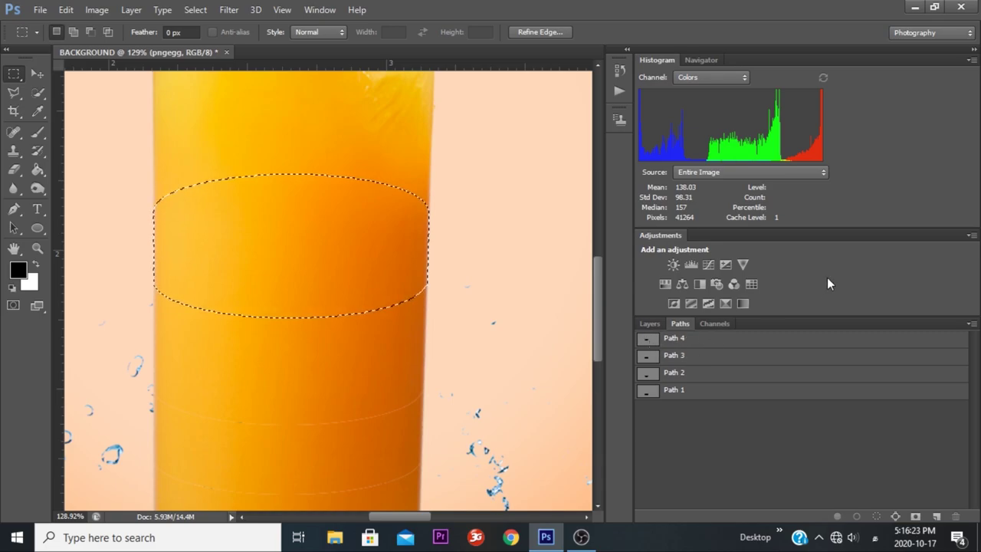
Subtract Path 4 and the area above it, leaving a thin upper band
key("ctrl+alt")
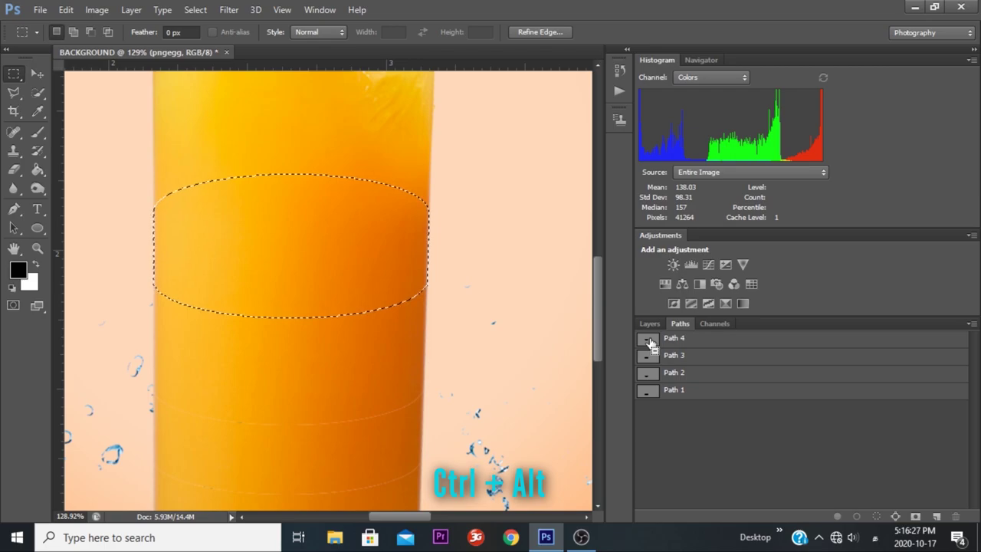
left_click(648, 341, "ctrl+alt")
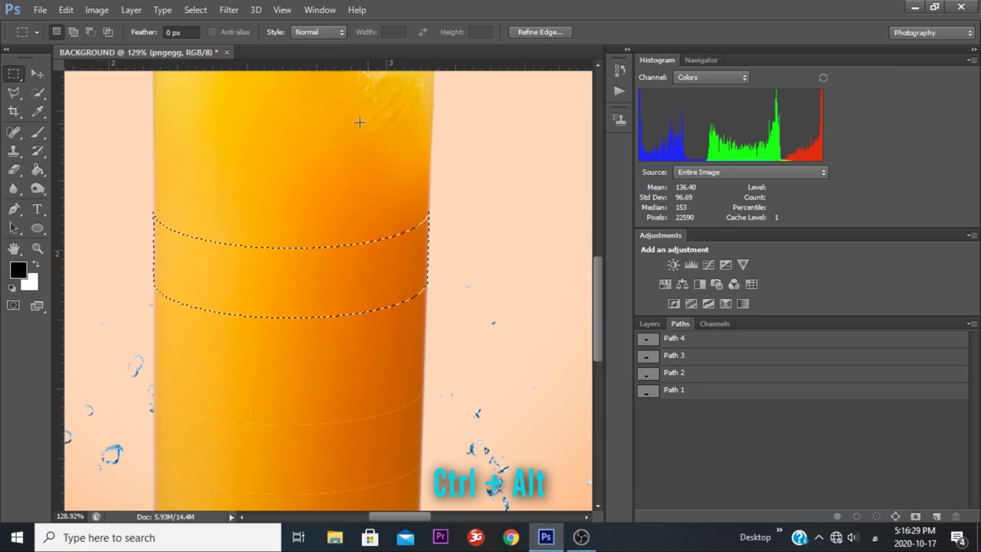
scroll(434, 138, "up", 3)
left_click(674, 343)
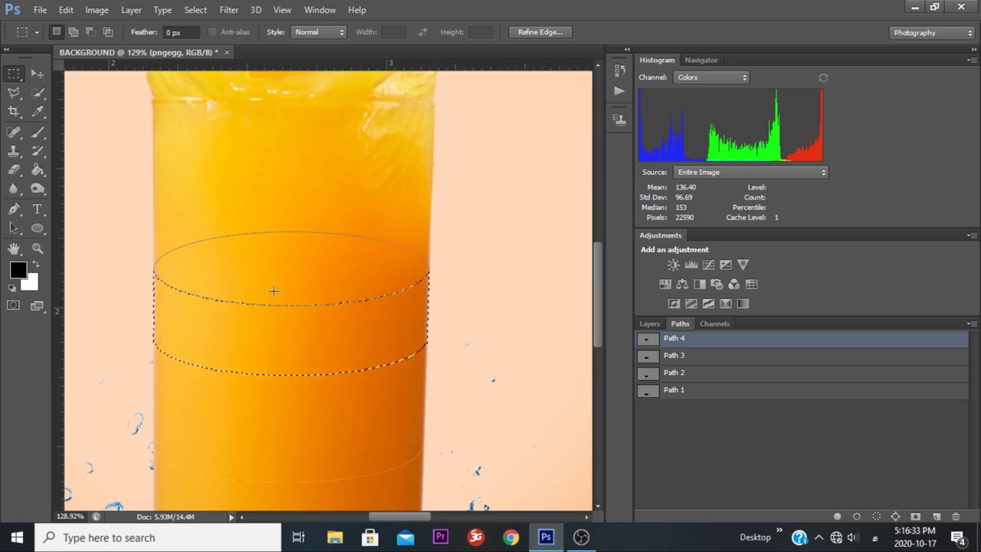
left_click(686, 416)
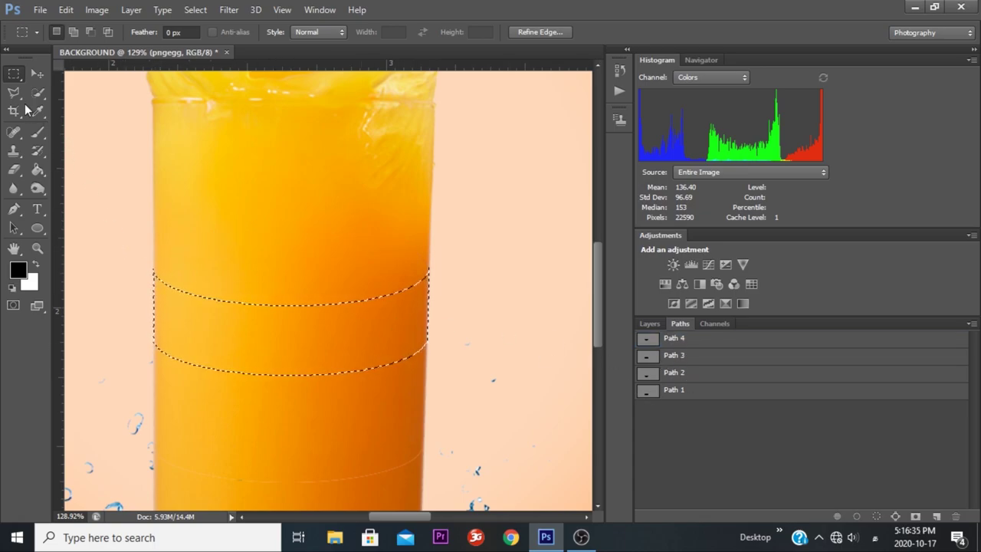
left_click_drag(105, 147, 479, 269)
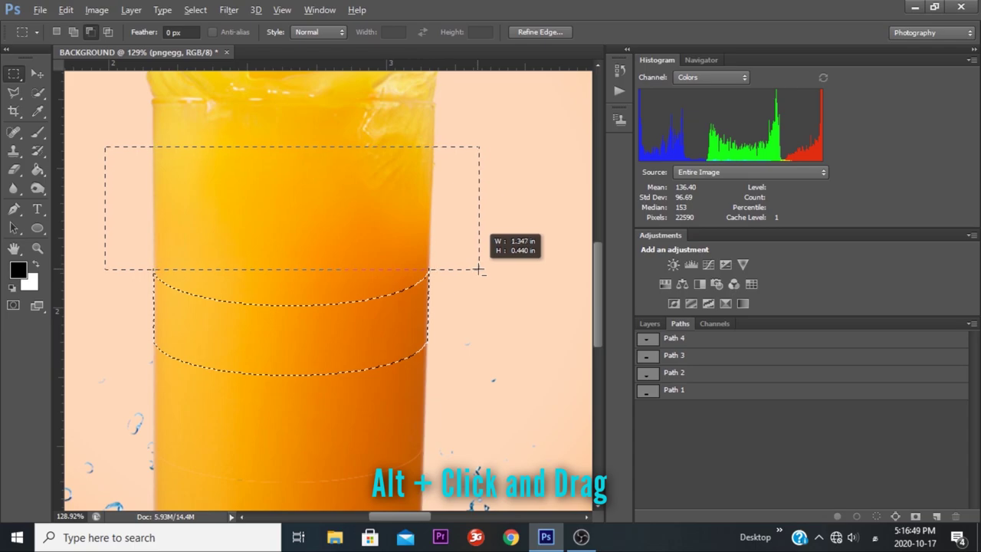
left_click_drag(479, 269, 478, 269)
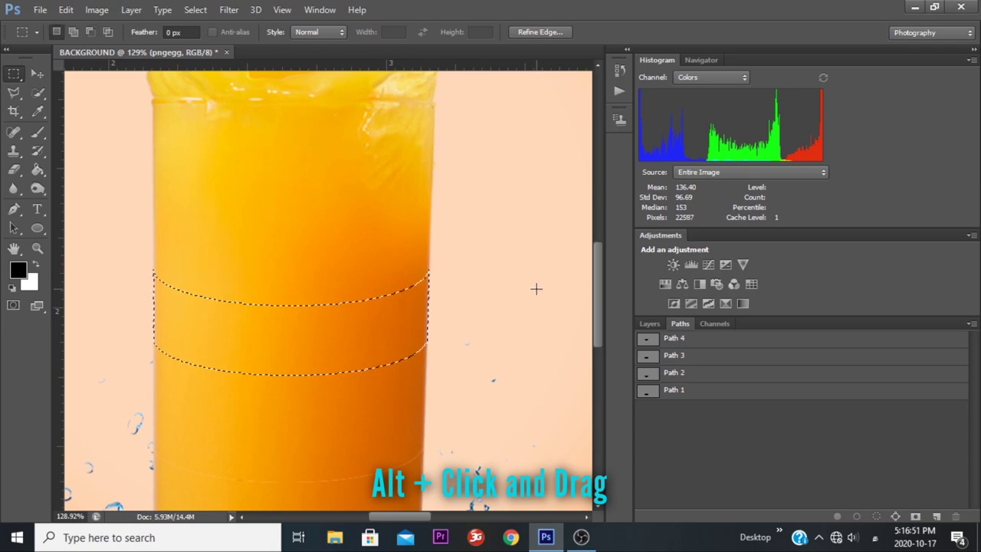
left_click(653, 323)
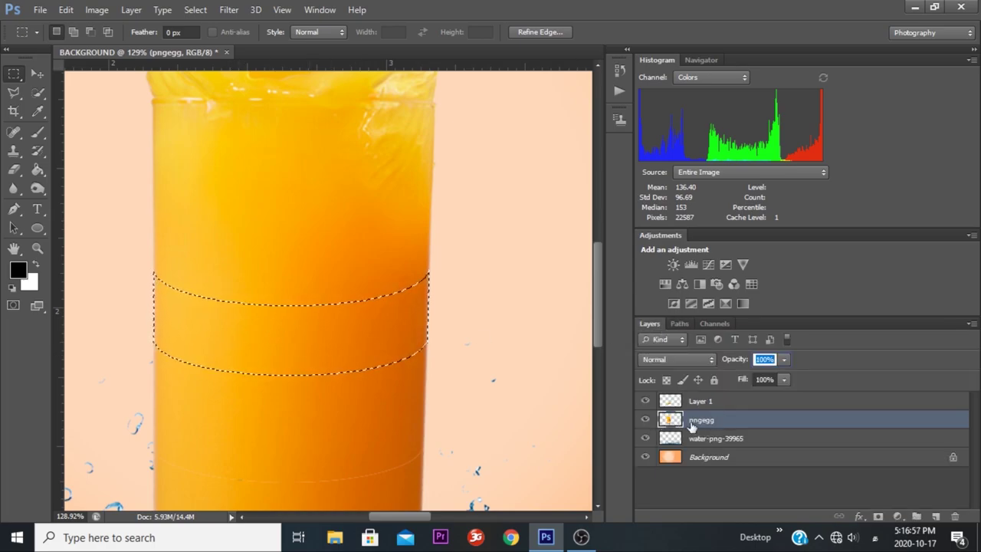
right_click(317, 326)
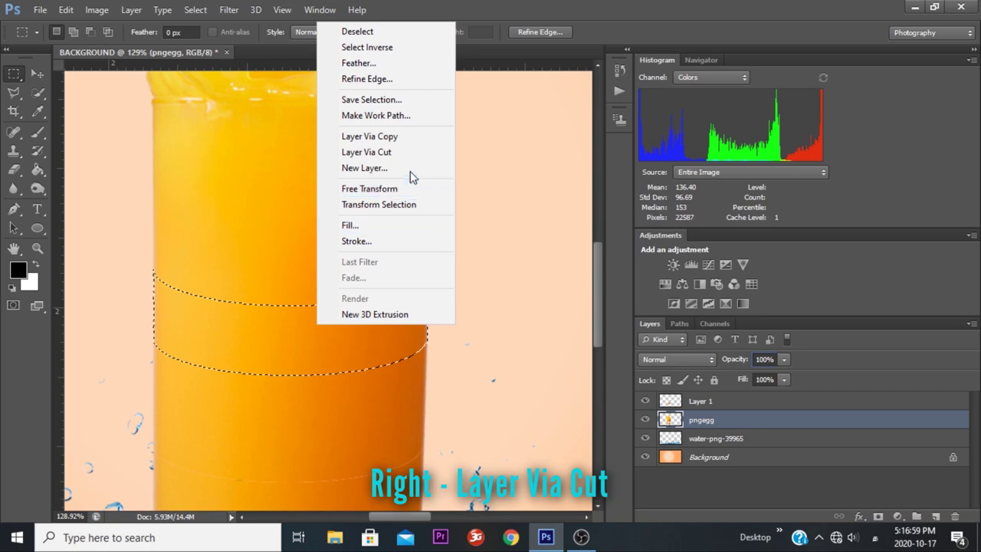
Cut the second band onto a new Layer 2 and fit the whole poster in view
left_click(394, 155)
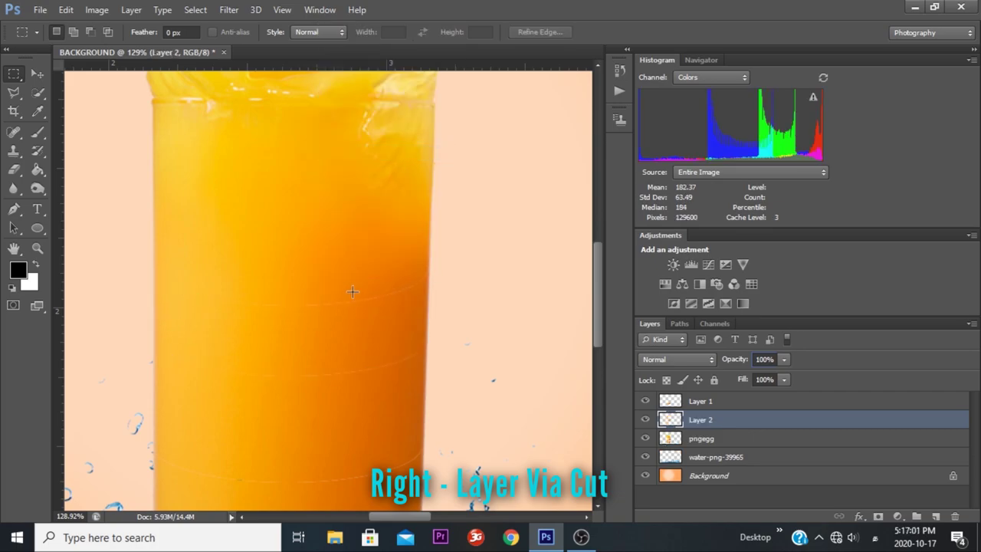
key("ctrl+0")
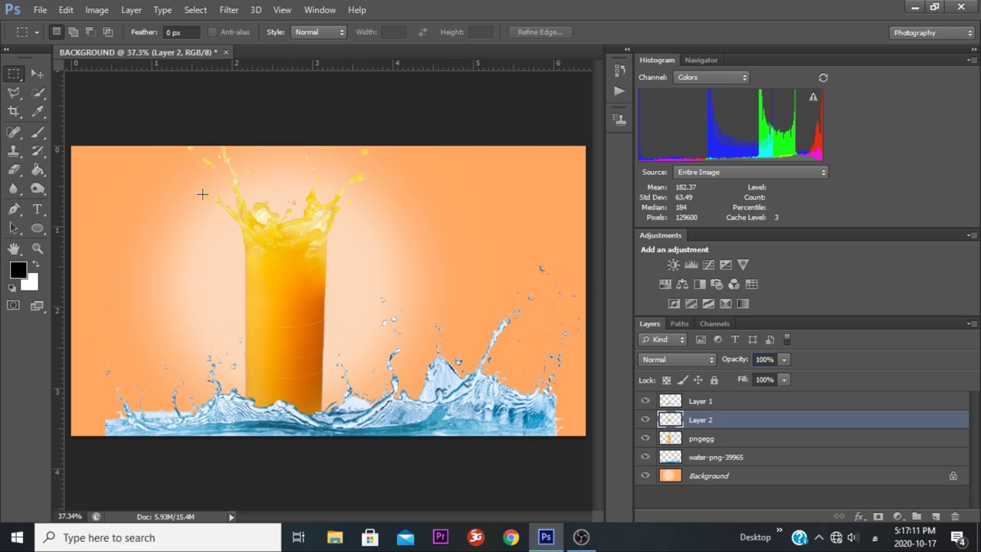
left_click(37, 73)
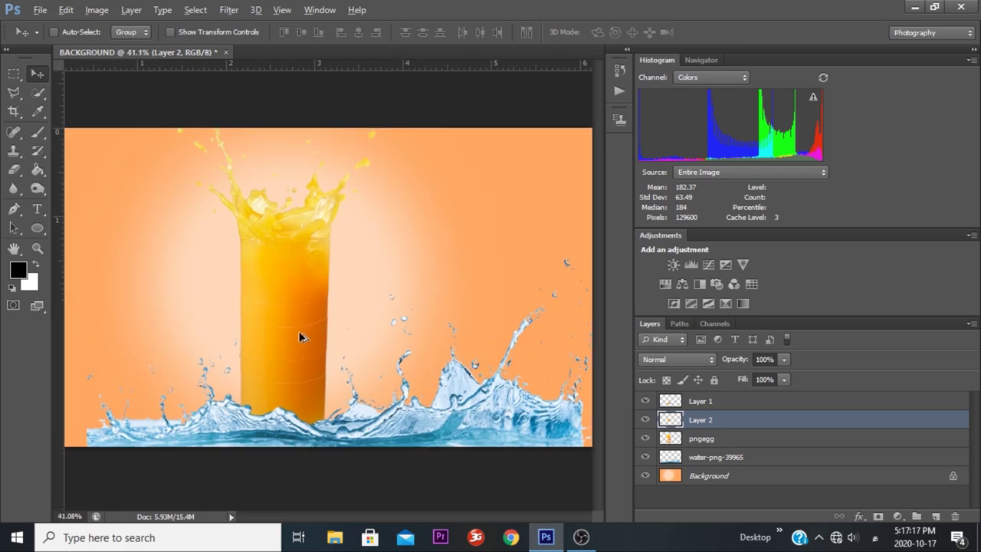
scroll(299, 335, "up", 5)
Rename Layer 1 to 'bottom layer', switching keyboard input to English
left_click(707, 405)
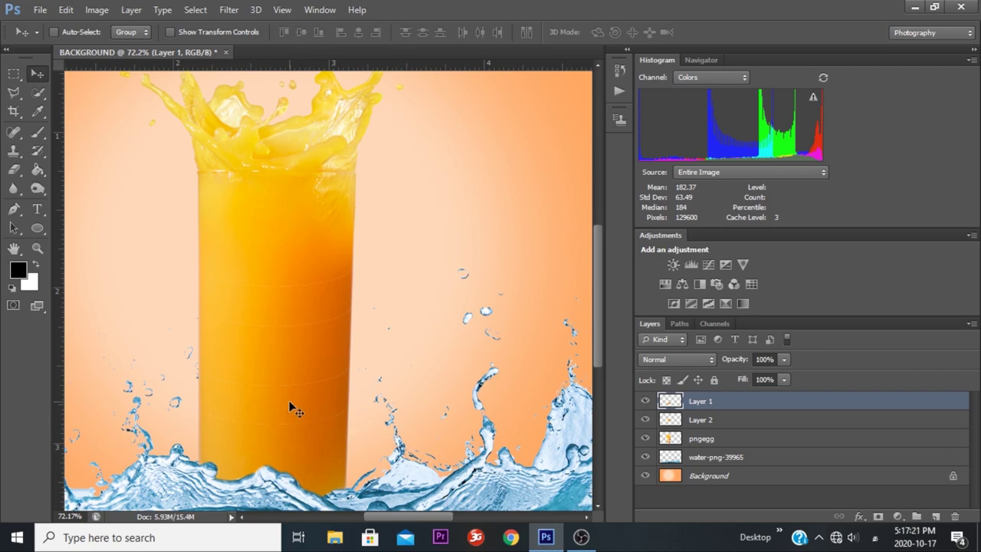
double_click(700, 404)
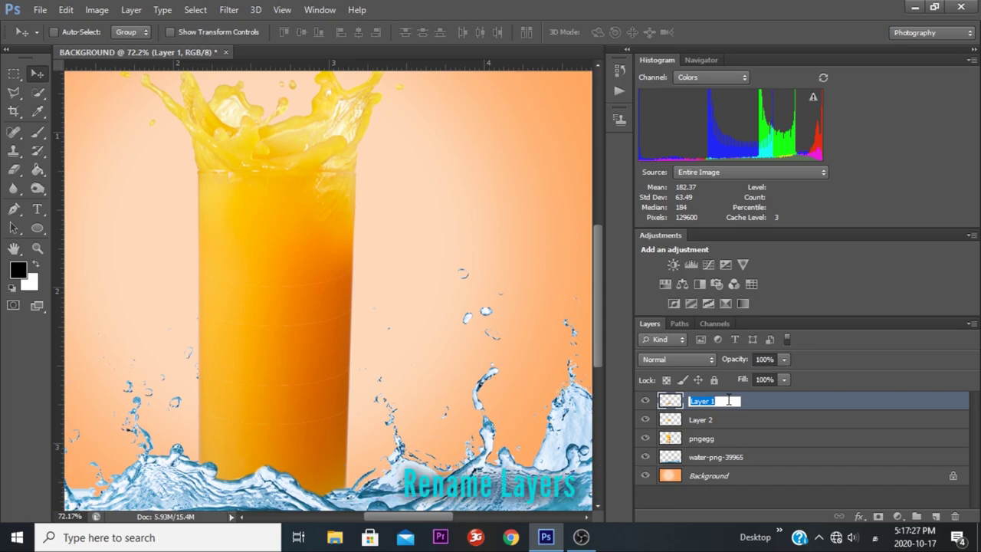
type("gl")
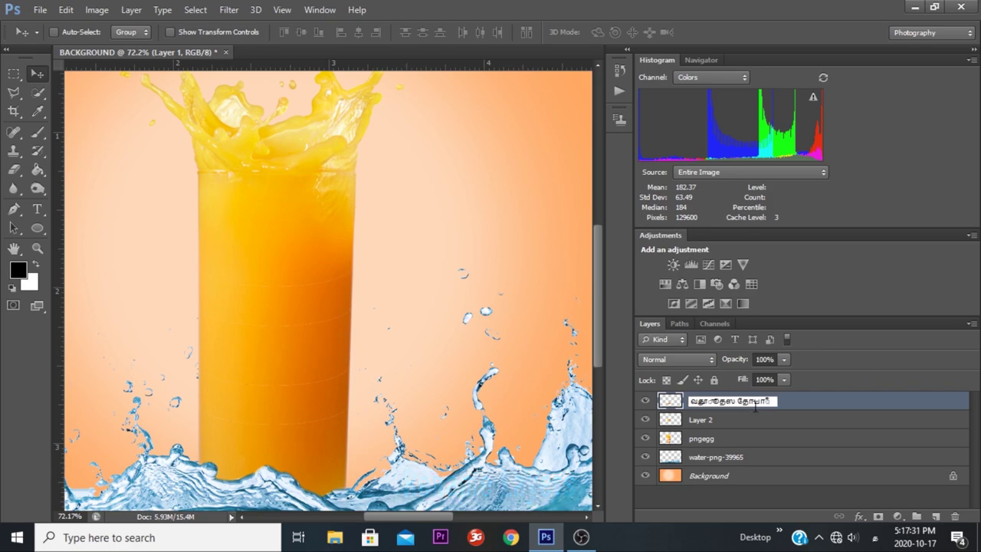
left_click(877, 532)
left_click(823, 379)
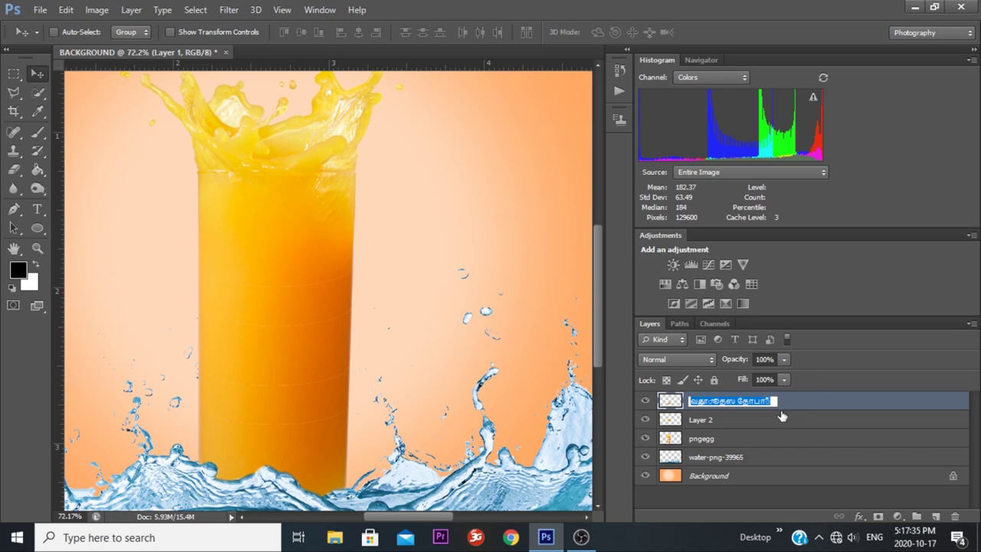
type("bottom layer")
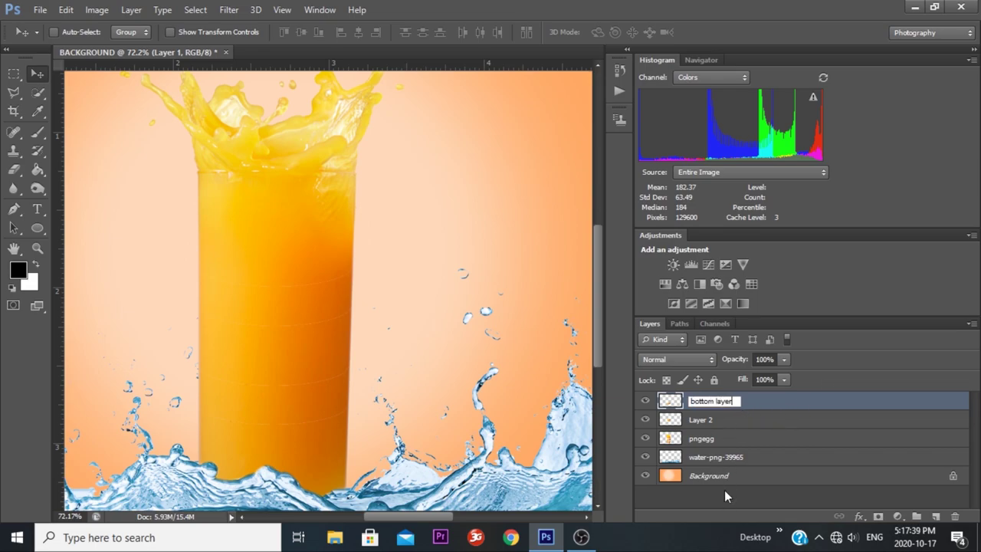
key("Return")
Rename Layer 2 to 'top layer'
left_click(701, 421)
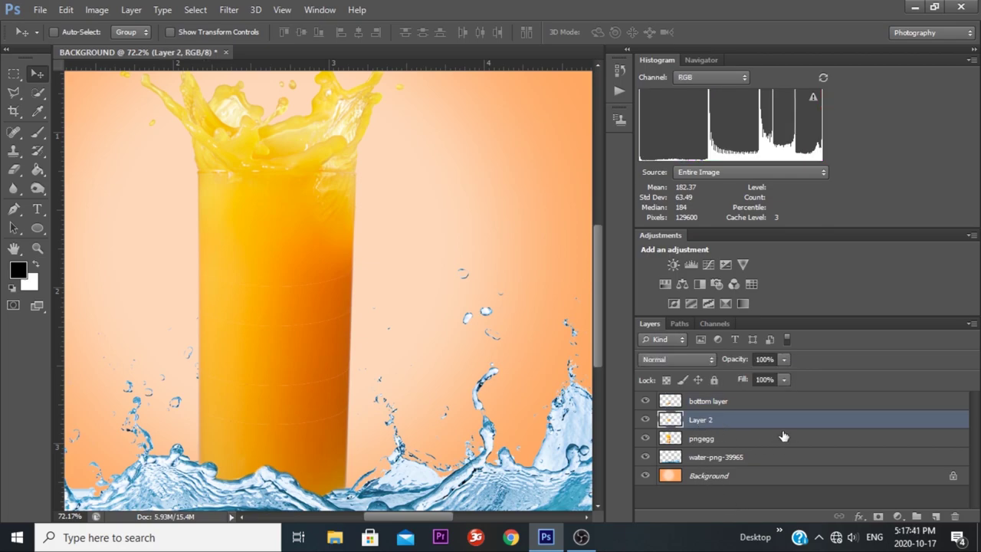
double_click(705, 421)
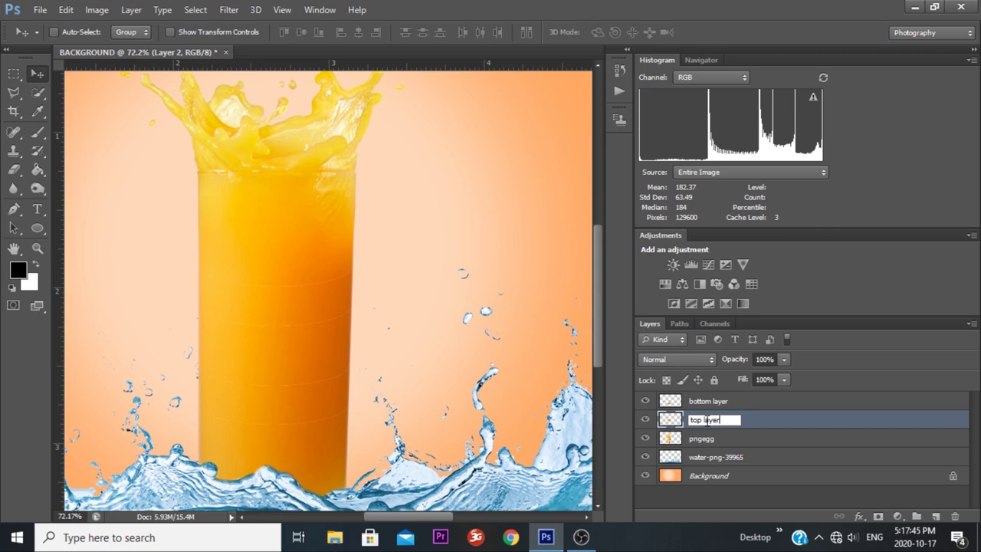
key("Return")
left_click(763, 494)
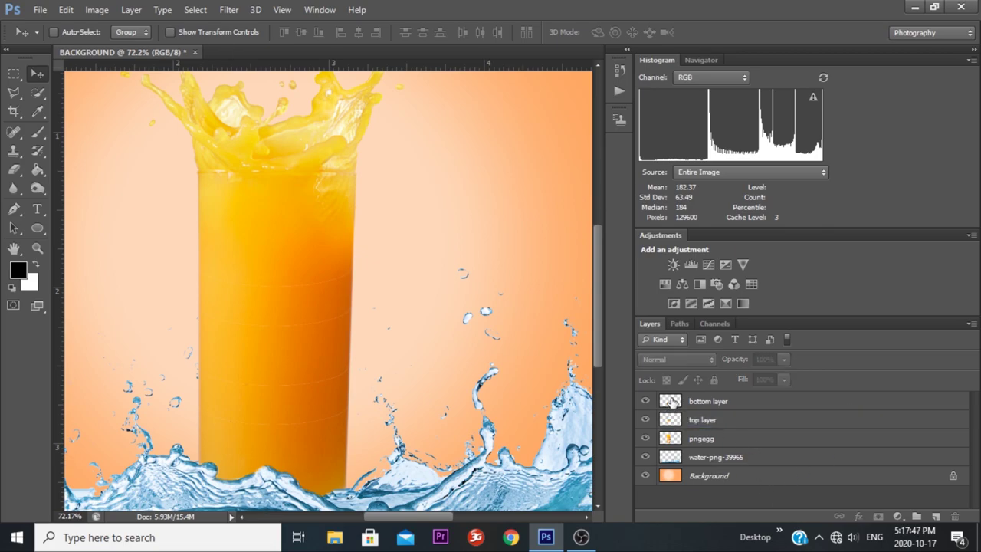
Move bottom layer beneath top layer and nudge its slice 3 left, 2 down
left_click_drag(671, 401, 709, 429)
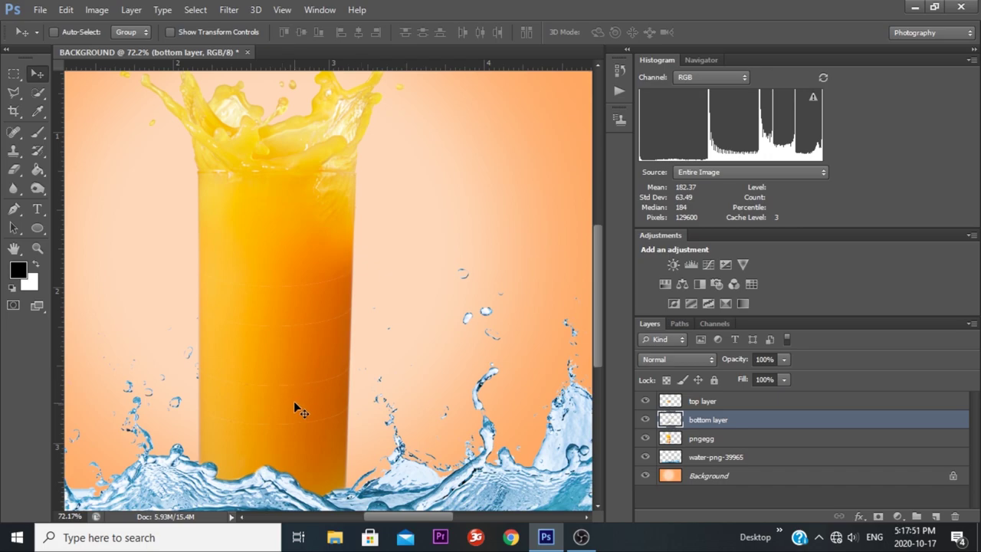
key("Left")
key("Left")
key("Left")
key("Left")
key("Left")
key("Left")
key("Left")
key("Left")
key("Left")
key("Left")
key("Left")
key("Left")
key("Left")
key("Left")
key("Left")
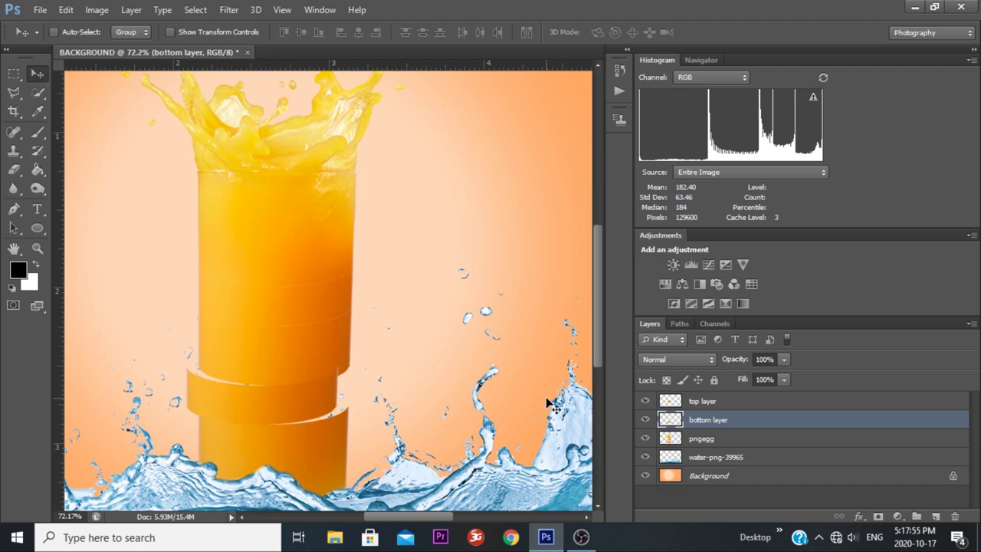
key("Left")
key("Left")
key("Left")
key("Left")
key("Left")
key("Left")
key("Left")
key("Left")
key("Left")
key("Left")
key("Left")
key("Left")
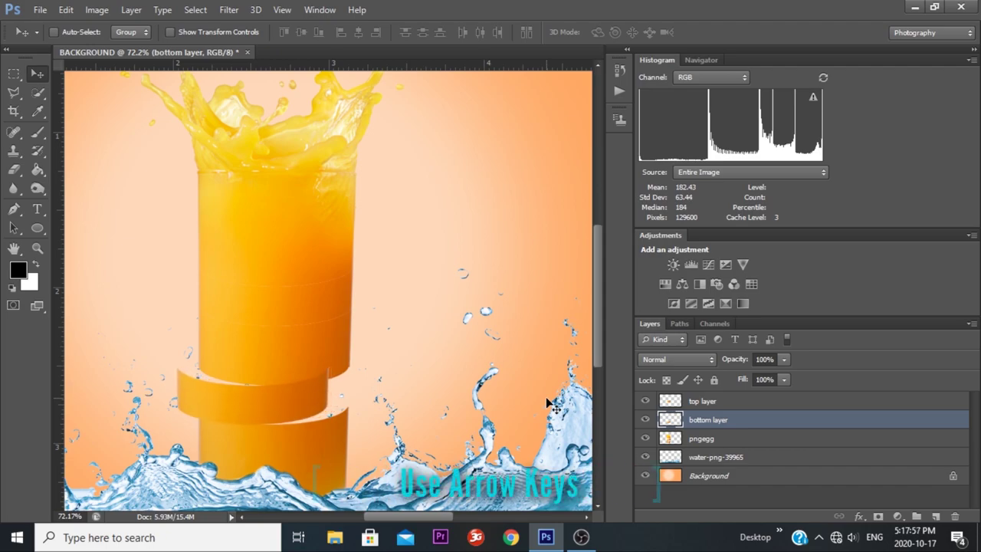
key("Left")
key("Left")
key("Left")
key("Left")
key("Left")
key("Left")
key("Left")
key("Left")
key("Left")
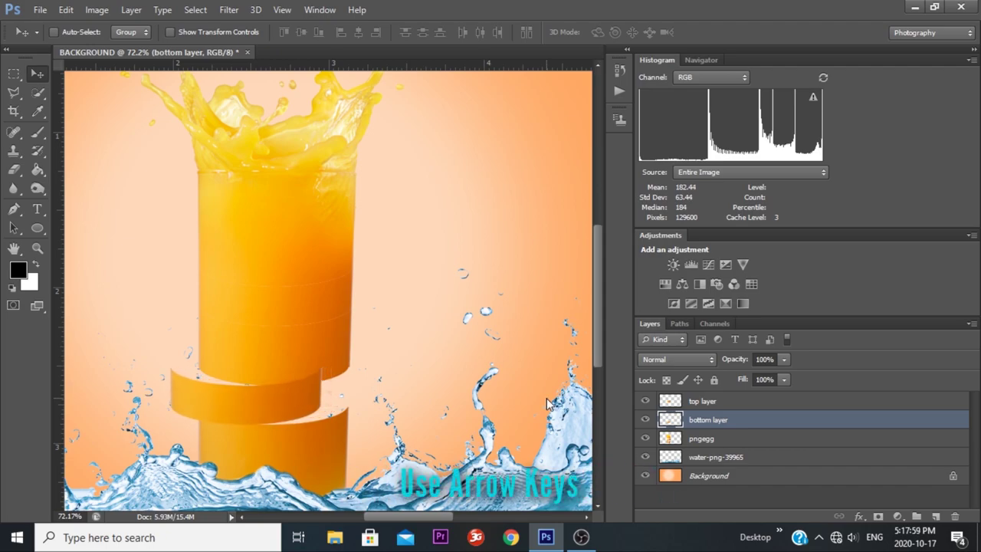
key("Down")
key("Down")
key("Down")
key("Down")
key("Down")
key("Down")
key("Down")
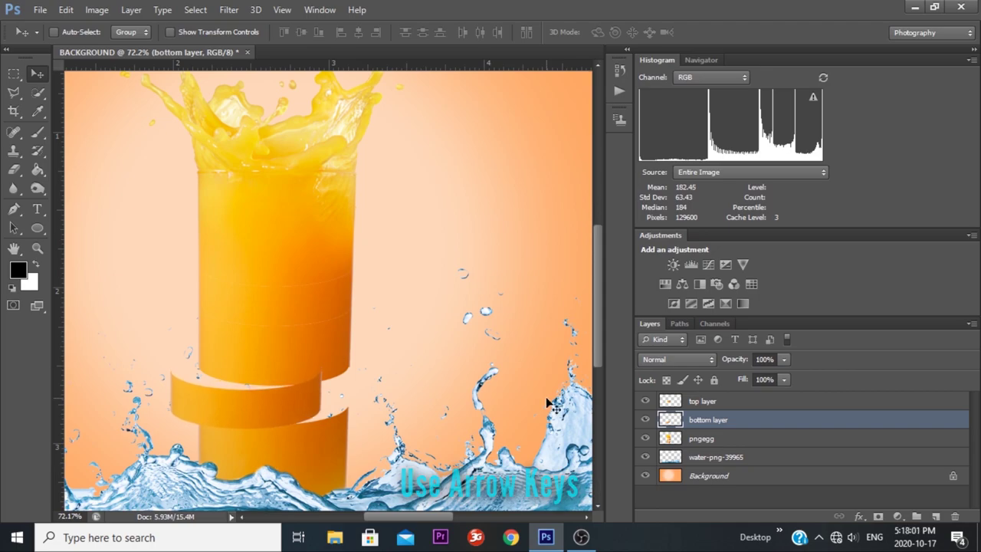
key("Down")
key("Down")
key("Down")
key("Down")
key("Down")
key("Down")
key("Down")
key("Down")
key("Down")
key("Down")
key("Down")
key("Down")
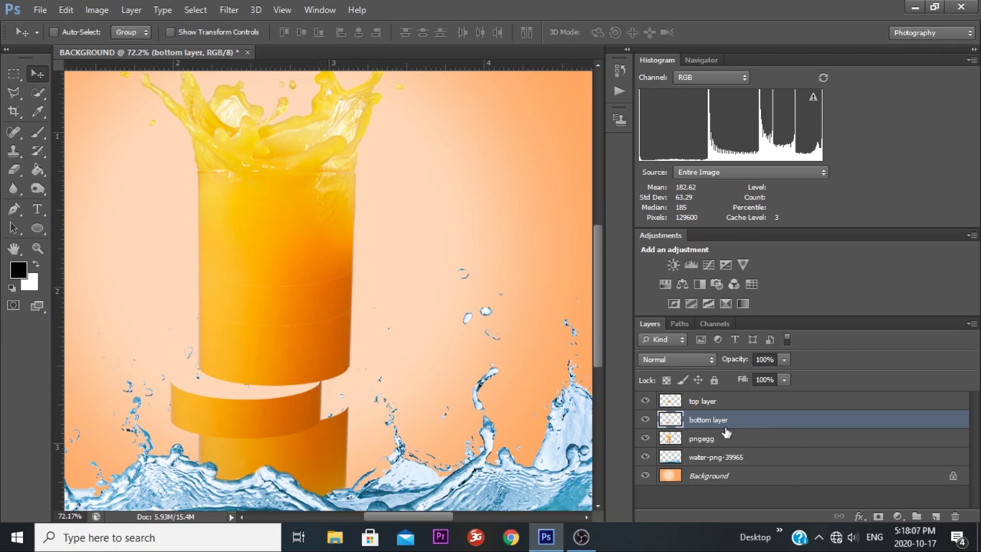
Nudge the top layer's slice 5 steps right and 2 steps down net
left_click(701, 404)
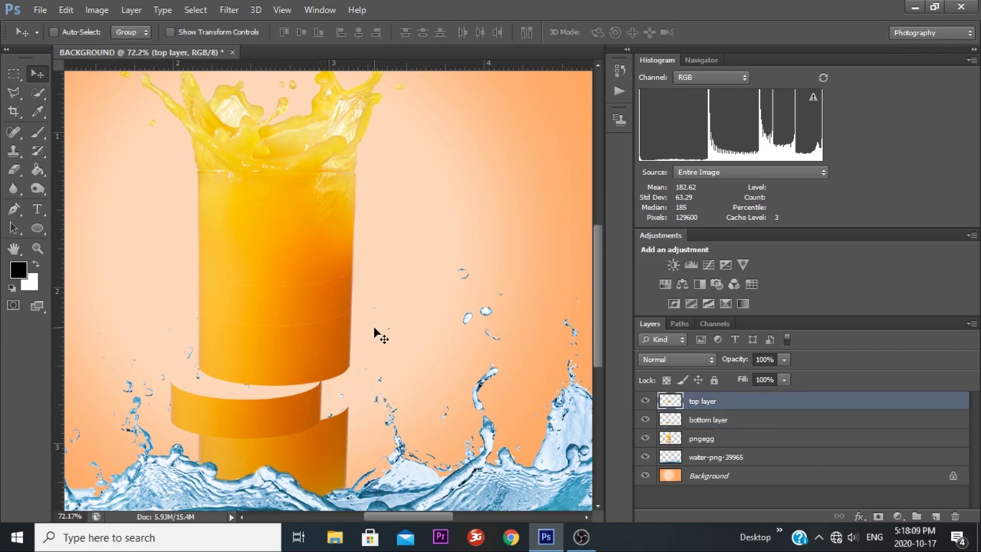
key("Right")
key("Right")
key("Right")
key("Right")
key("Right")
key("Right")
key("Right")
key("Right")
key("Right")
key("Right")
key("Right")
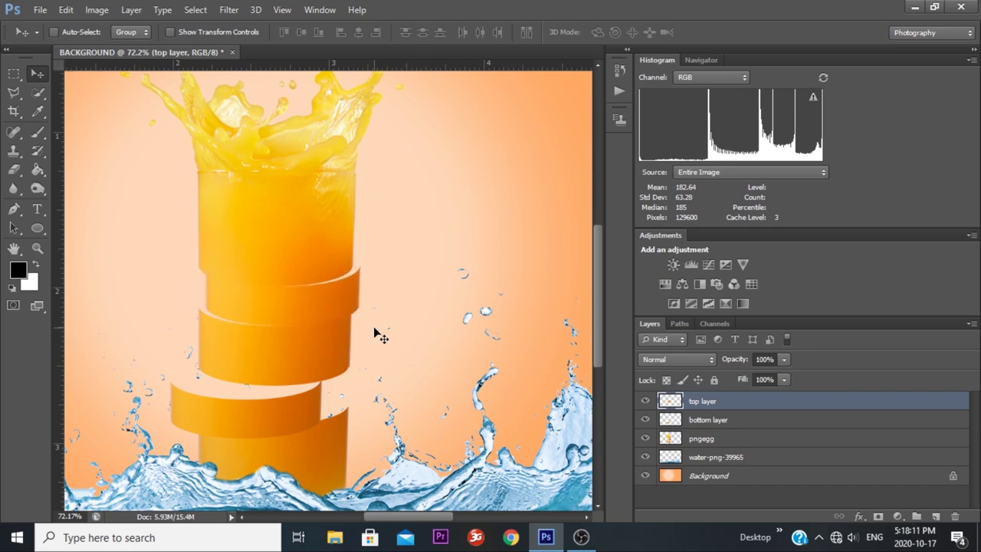
key("Right")
key("Right")
key("Right")
key("Right")
key("Right")
key("Right")
key("Right")
key("Right")
key("Right")
key("Right")
key("Right")
key("Right")
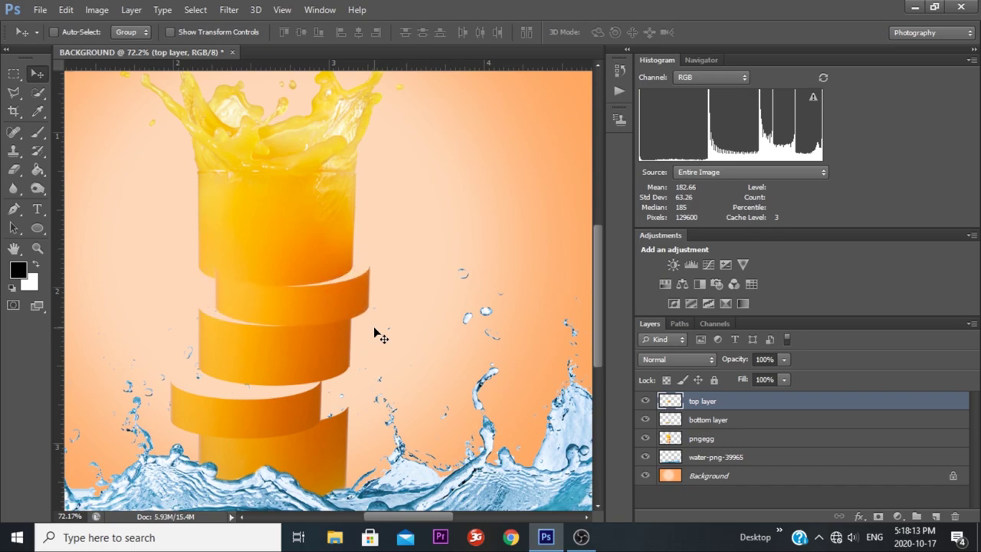
key("Right")
key("Right")
key("Right")
key("Right")
key("Right")
key("Right")
key("Right")
key("Right")
key("Right")
key("Right")
key("Right")
key("Right")
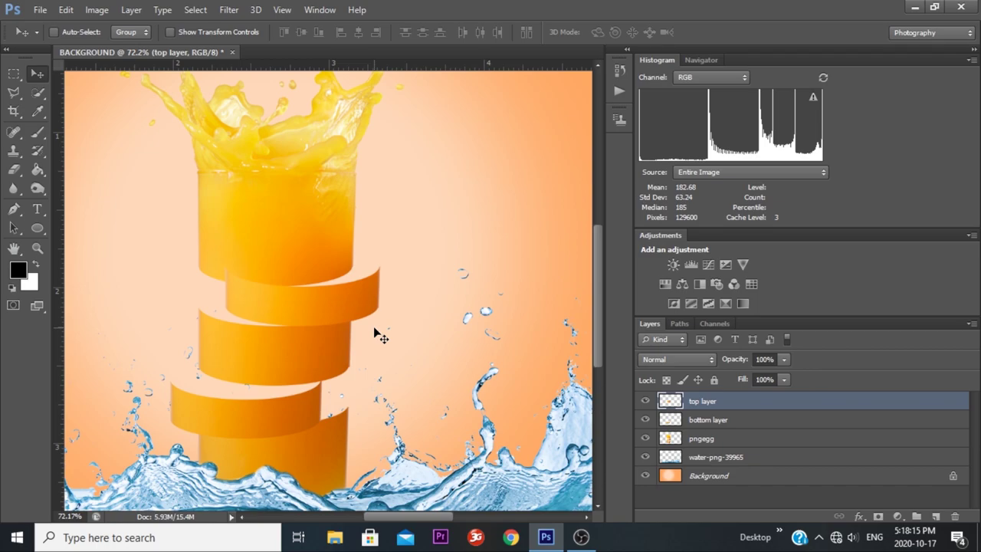
key("Right")
key("Right")
key("Right")
key("Right")
key("Right")
key("Right")
key("Right")
key("Right")
key("Right")
key("Right")
key("Right")
key("Right")
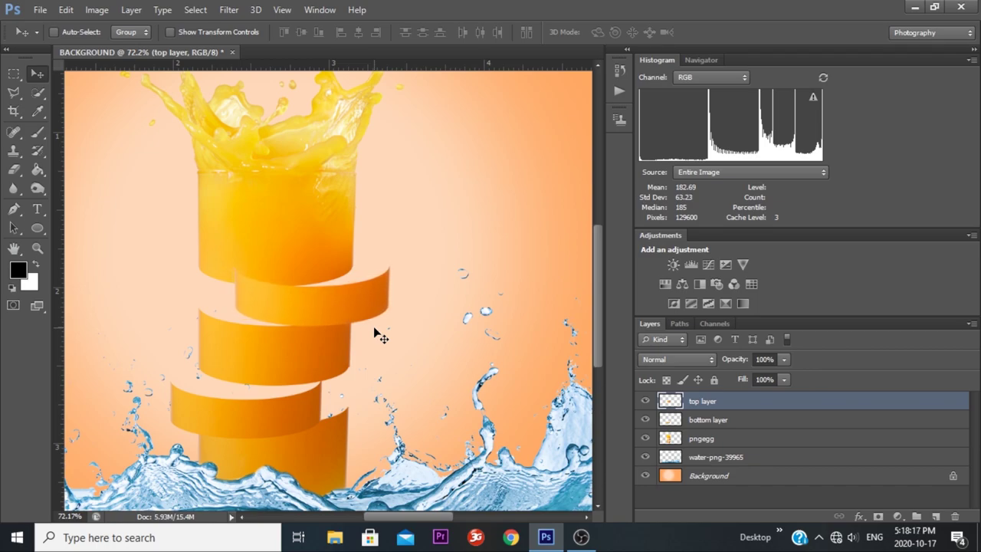
key("Right")
key("Right")
key("Right")
key("Right")
key("Right")
key("Right")
key("Right")
key("Right")
key("Right")
key("Right")
key("Right")
key("Right")
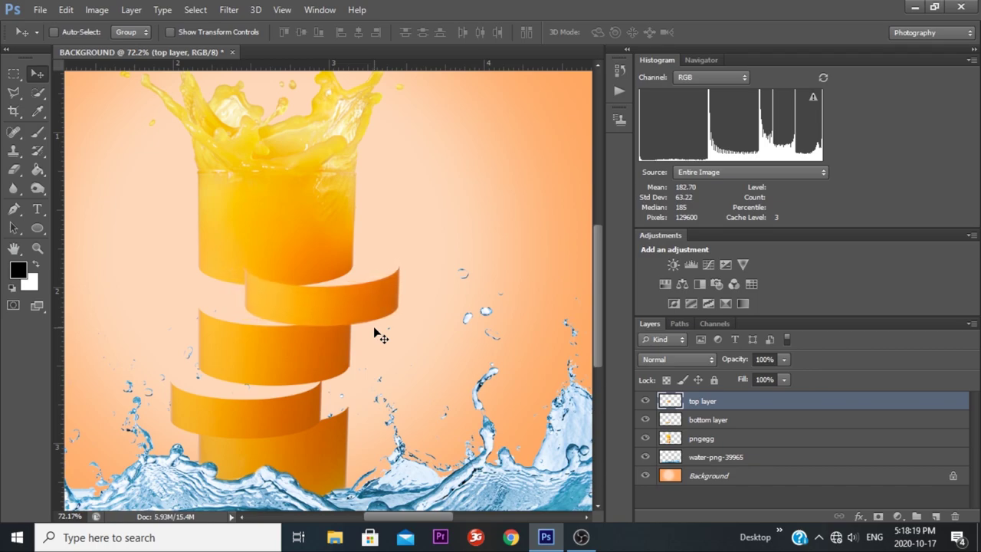
key("Down")
key("Down")
key("Down")
key("Down")
key("Down")
key("Down")
key("Down")
key("Down")
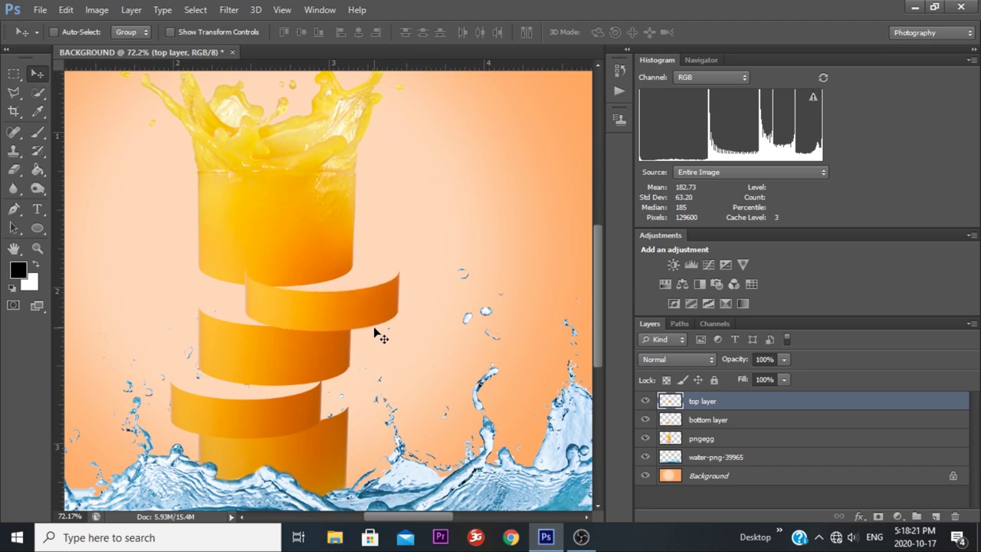
key("Down")
key("Down")
key("Down")
key("Down")
key("Down")
key("Down")
key("Down")
key("Down")
key("Down")
key("Down")
key("Down")
key("Down")
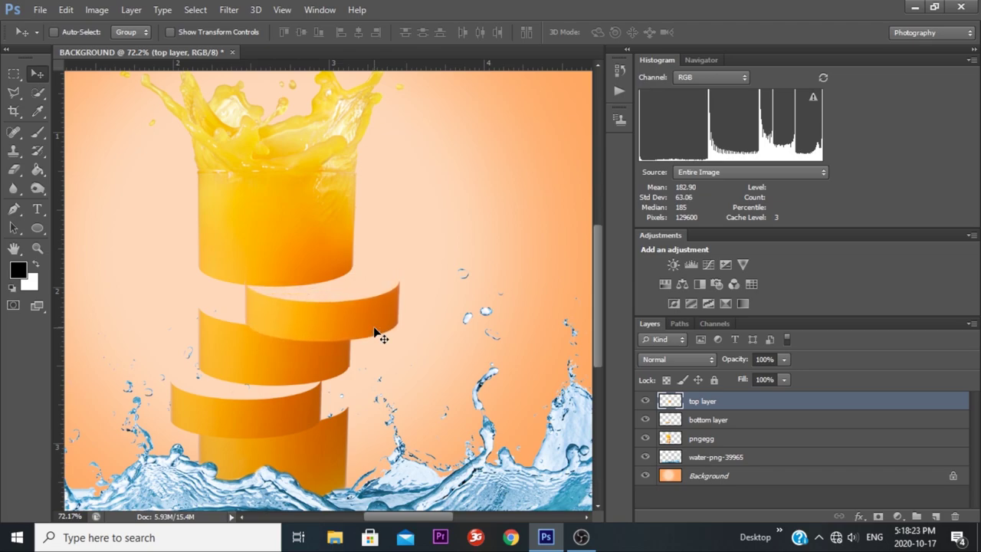
key("Down")
key("Down")
key("Down")
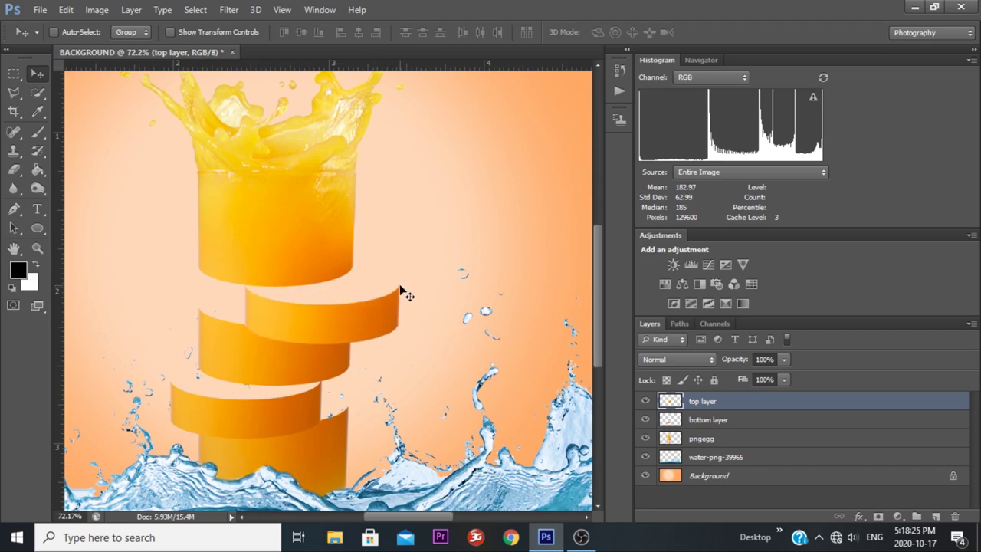
key("Up")
key("Up")
scroll(375, 341, "down", 3)
scroll(376, 325, "down", 2)
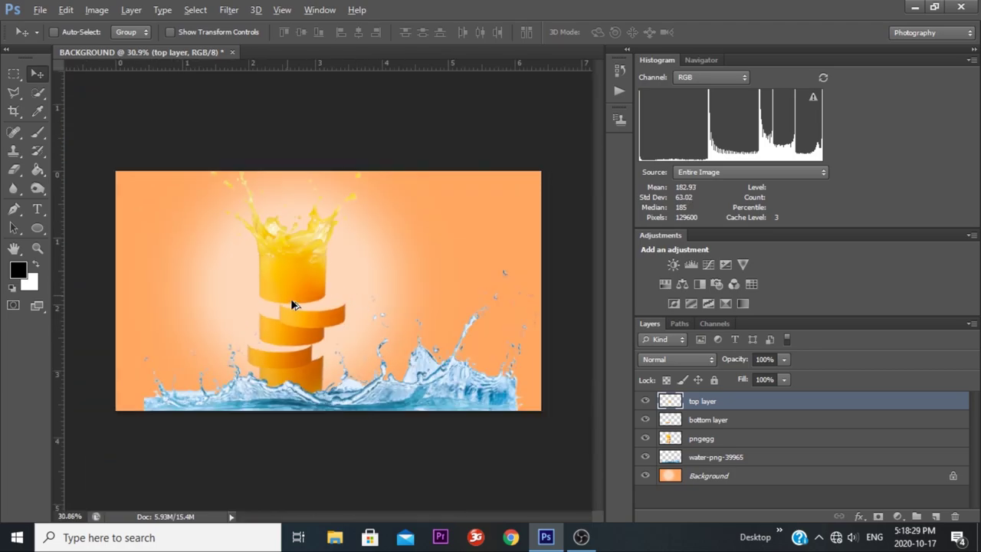
scroll(291, 305, "up", 2)
scroll(261, 317, "up", 1)
scroll(261, 317, "up", 2)
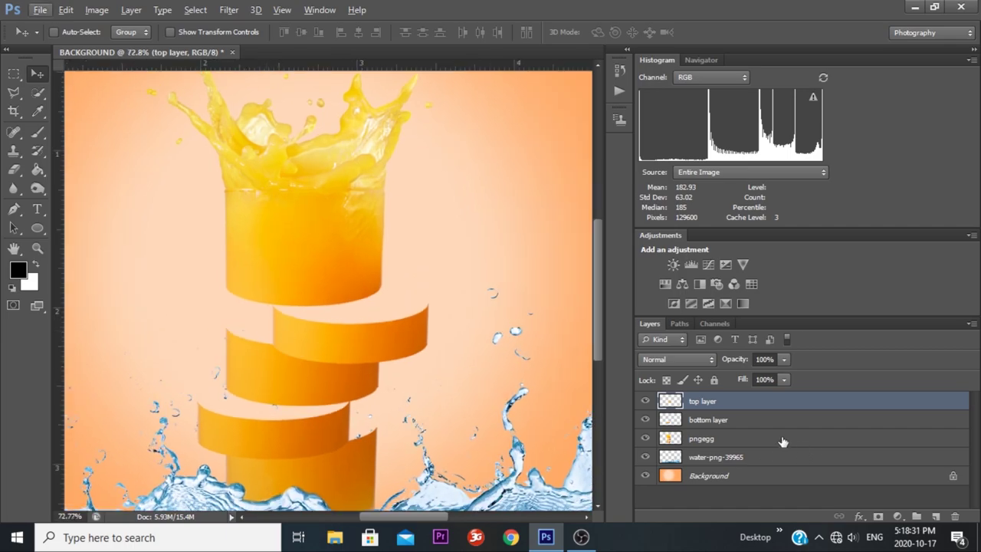
Hide top layer and make the pngegg glass layer active
left_click(645, 402)
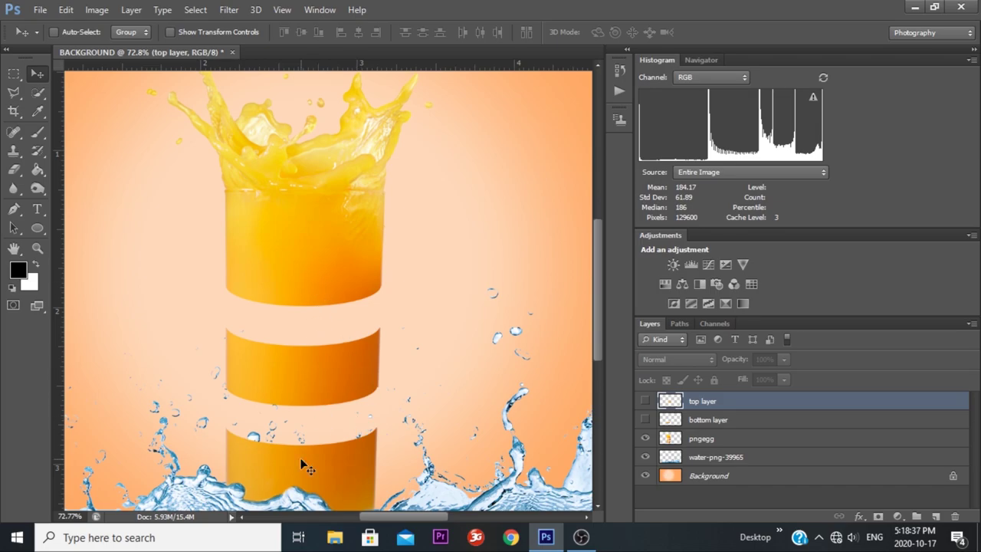
left_click(713, 440)
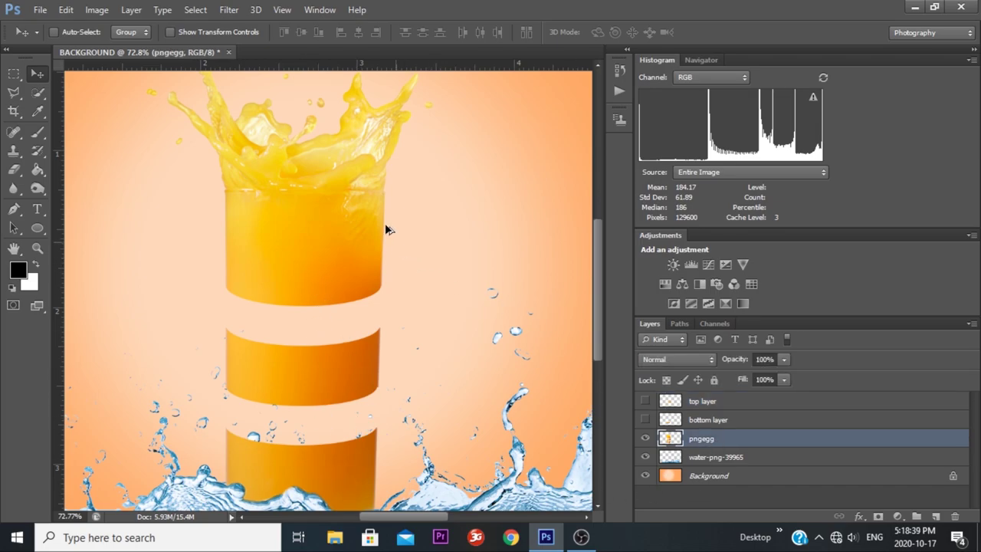
scroll(387, 229, "down", 3)
scroll(381, 149, "down", 1)
scroll(390, 138, "down", 1)
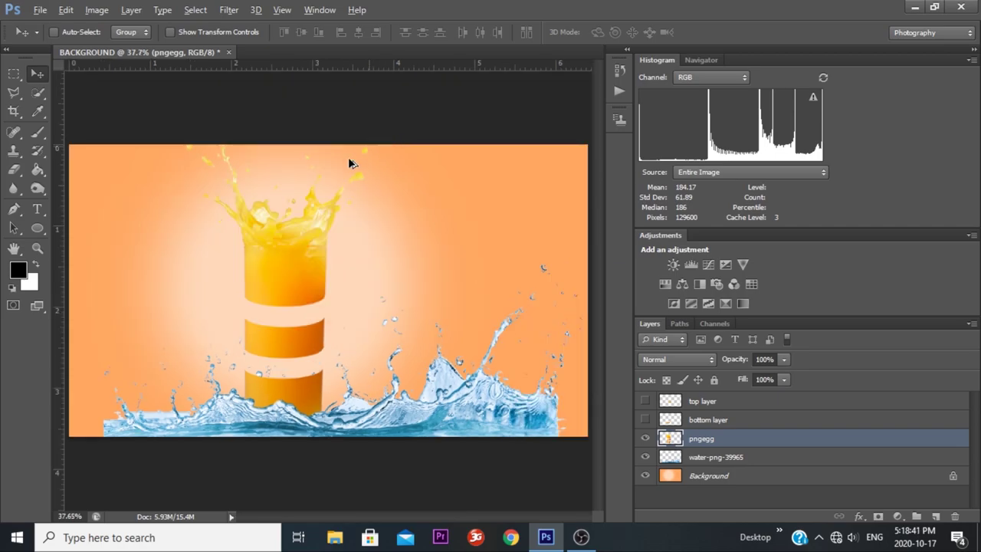
Trace a polygonal lasso selection around the upper glass and its splash
left_click(17, 96)
left_click(65, 105)
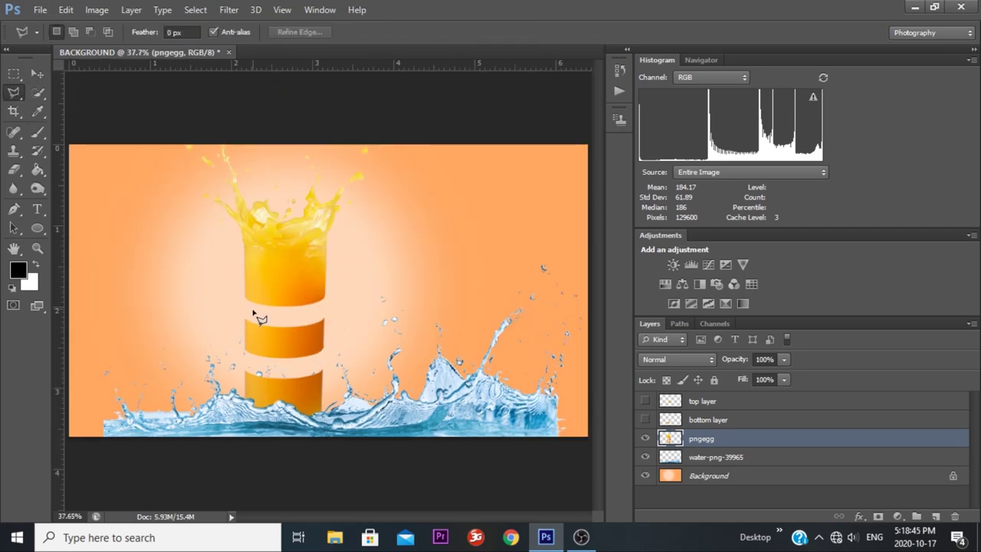
left_click(317, 313)
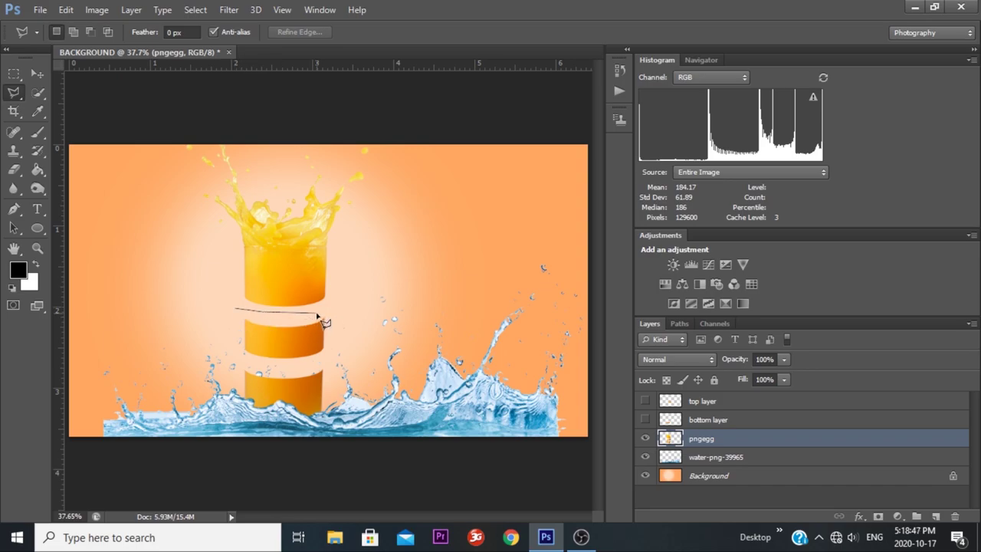
left_click(360, 293)
left_click(405, 149)
left_click(381, 126)
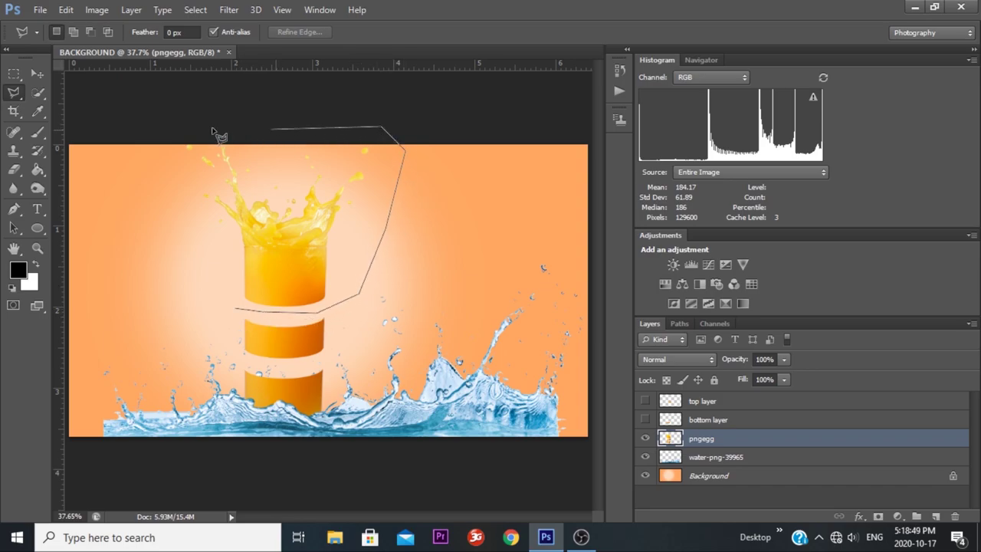
left_click(190, 130)
left_click(146, 153)
left_click(162, 211)
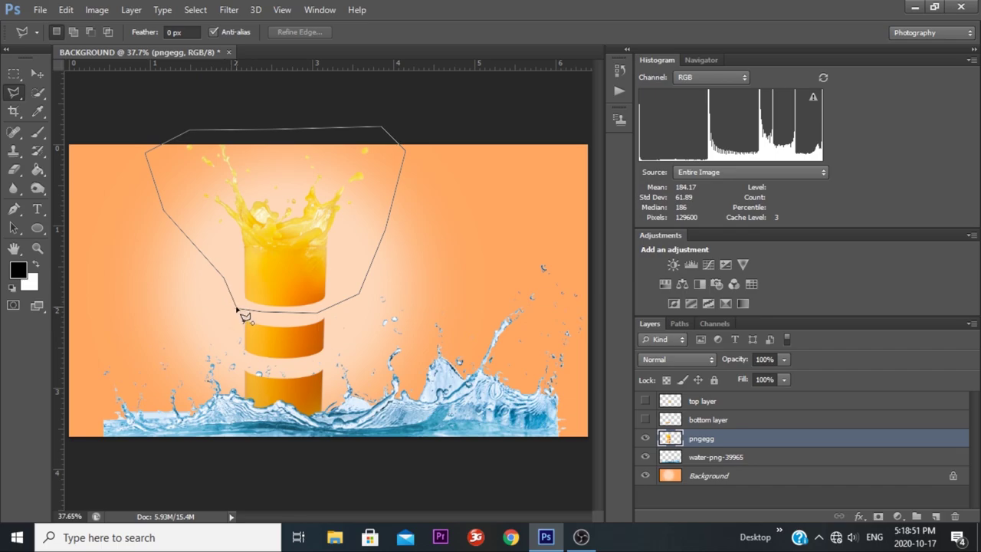
left_click(236, 309)
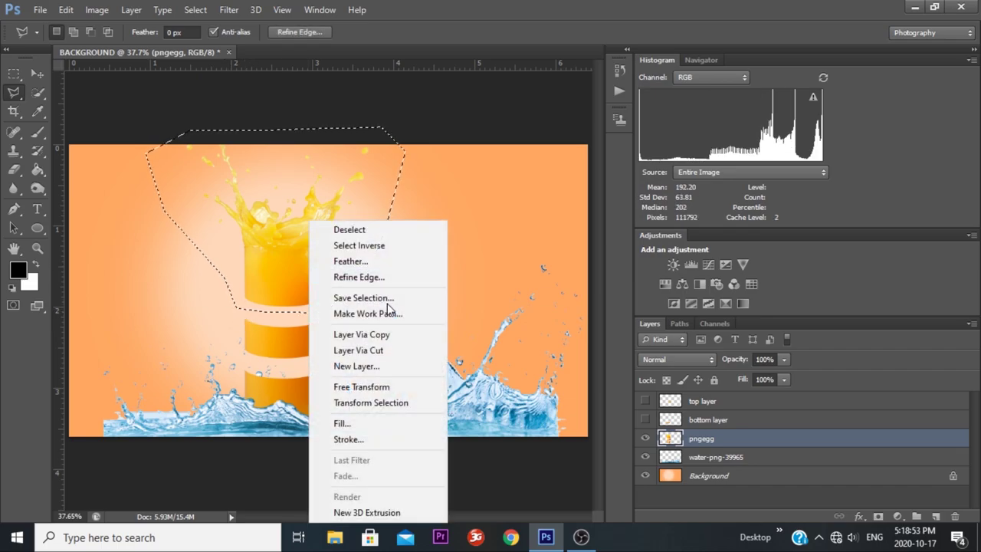
Cut the upper glass selection onto a new layer named 'top'
left_click(398, 360)
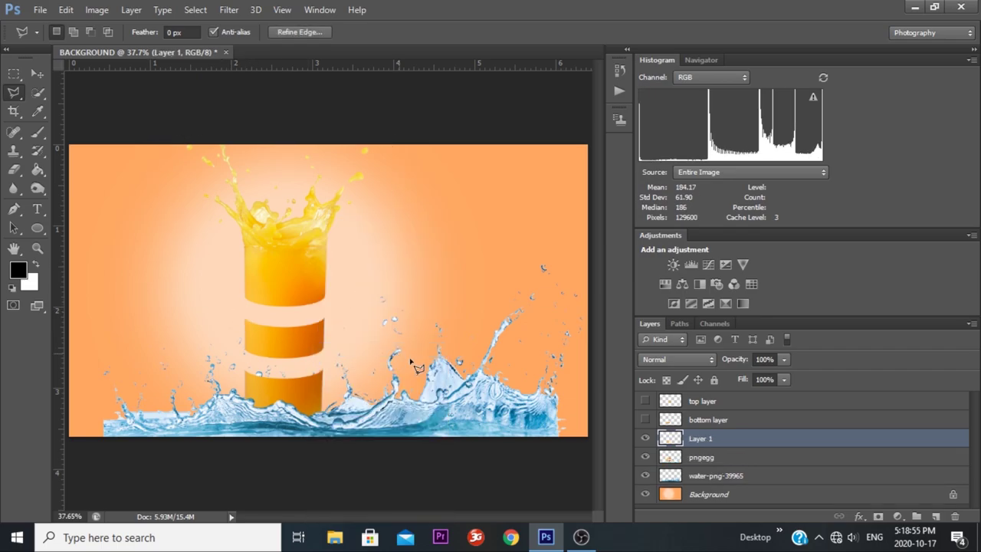
double_click(701, 440)
type("top")
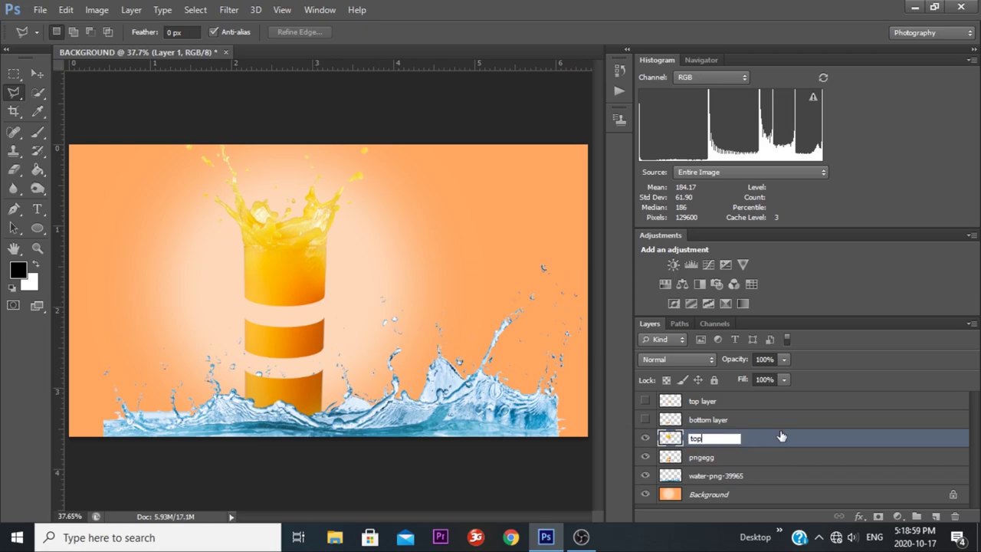
key("Return")
left_click(753, 456)
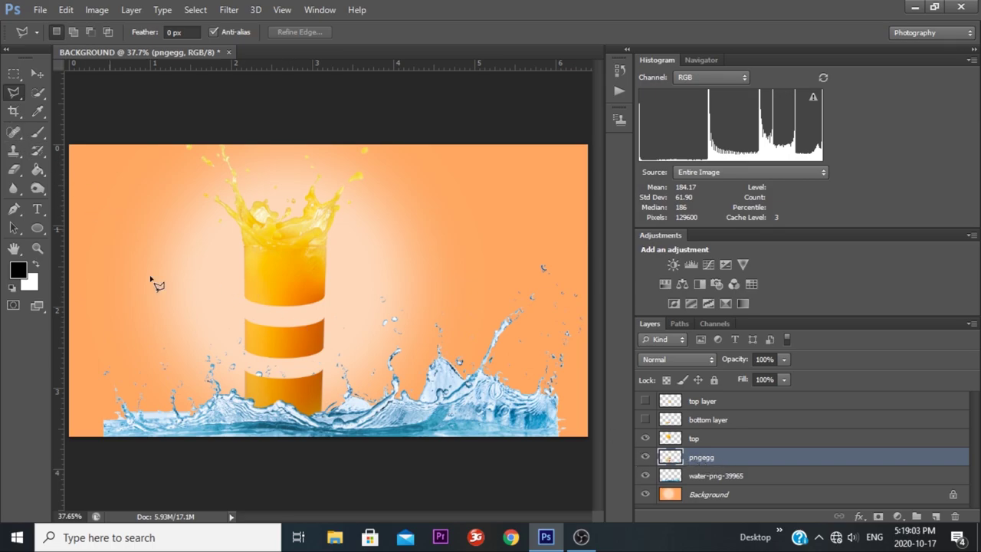
Trace a polygonal lasso selection around the glass's middle band
left_click(235, 309)
left_click(309, 314)
left_click(337, 309)
left_click(341, 331)
left_click(333, 353)
left_click(291, 369)
left_click(266, 368)
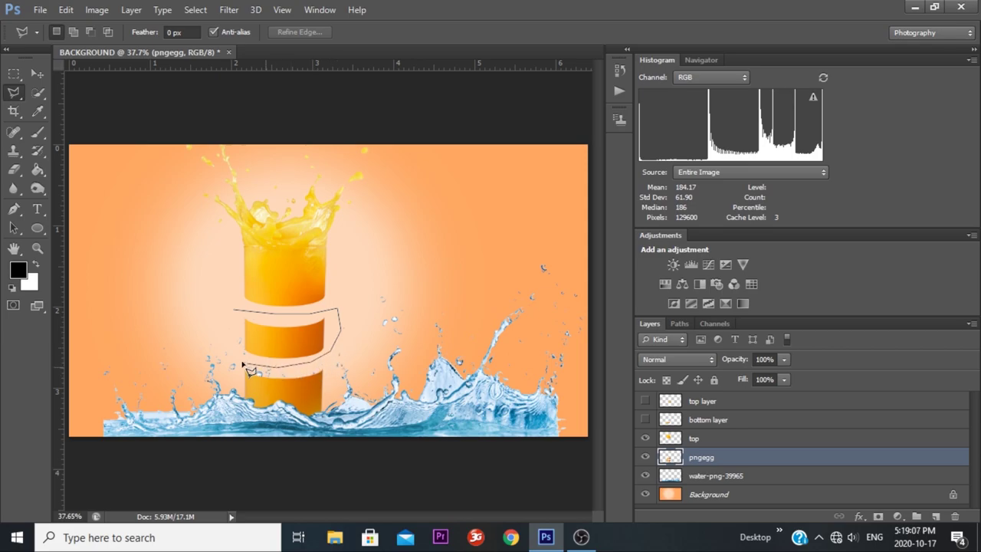
left_click(228, 352)
left_click(227, 332)
left_click(235, 310)
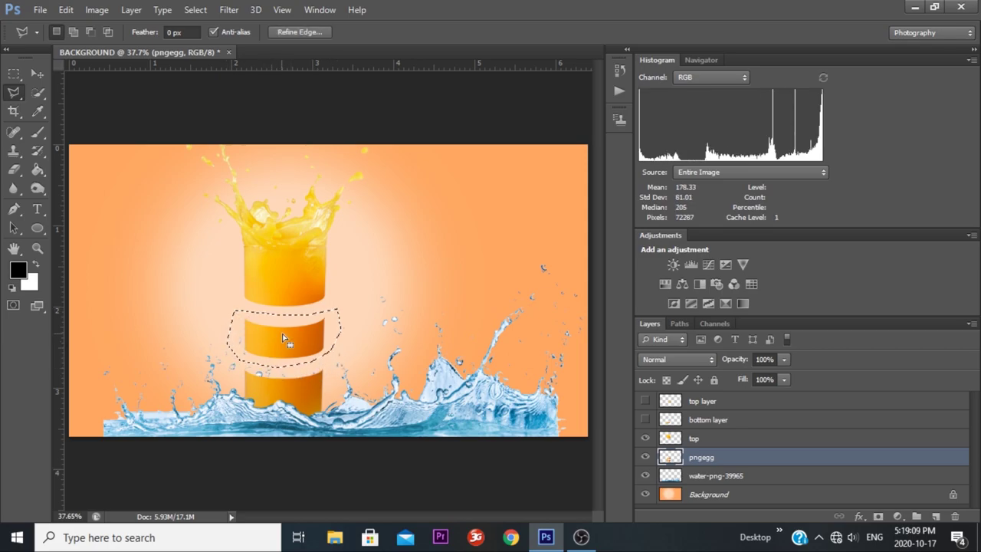
Cut the middle band onto a new layer named 'middle'
right_click(282, 333)
left_click(341, 161)
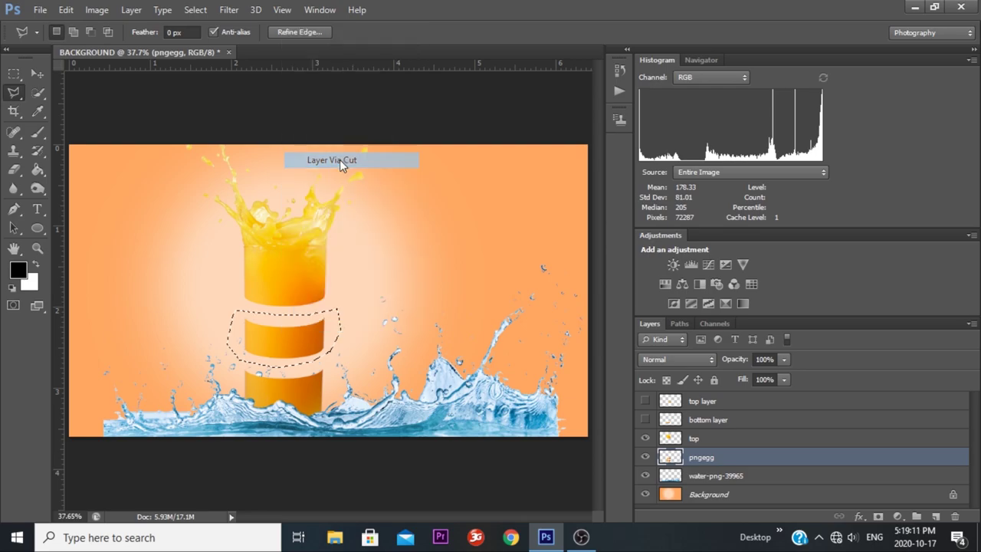
double_click(702, 458)
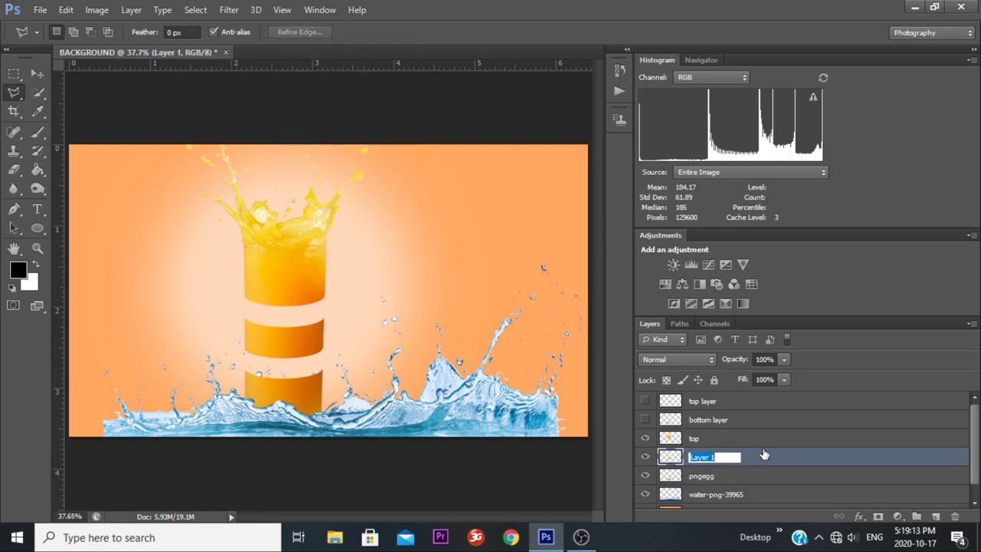
type("mo")
left_click(711, 479)
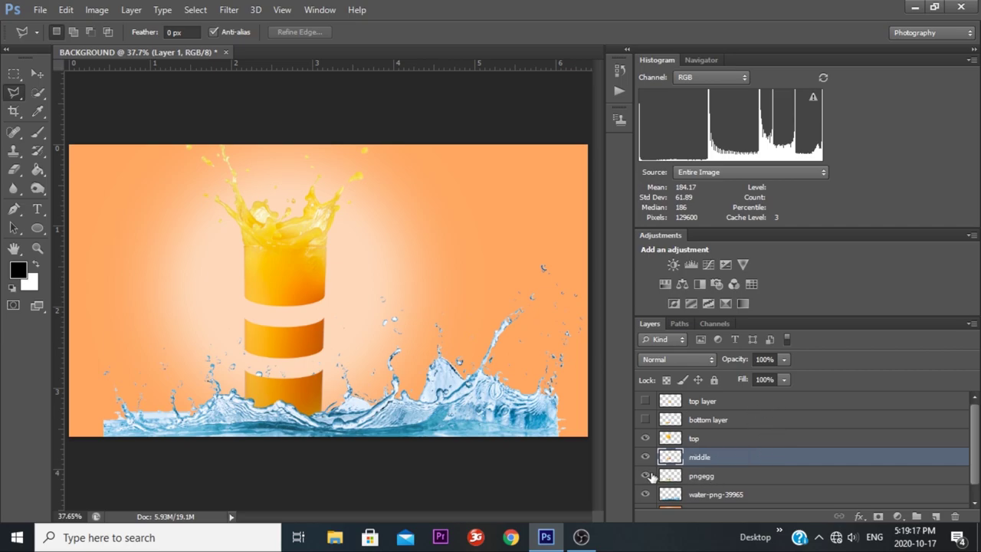
Check the remaining pngegg layer's visibility and rename it 'bottom'
left_click(645, 475)
left_click(646, 475)
double_click(699, 477)
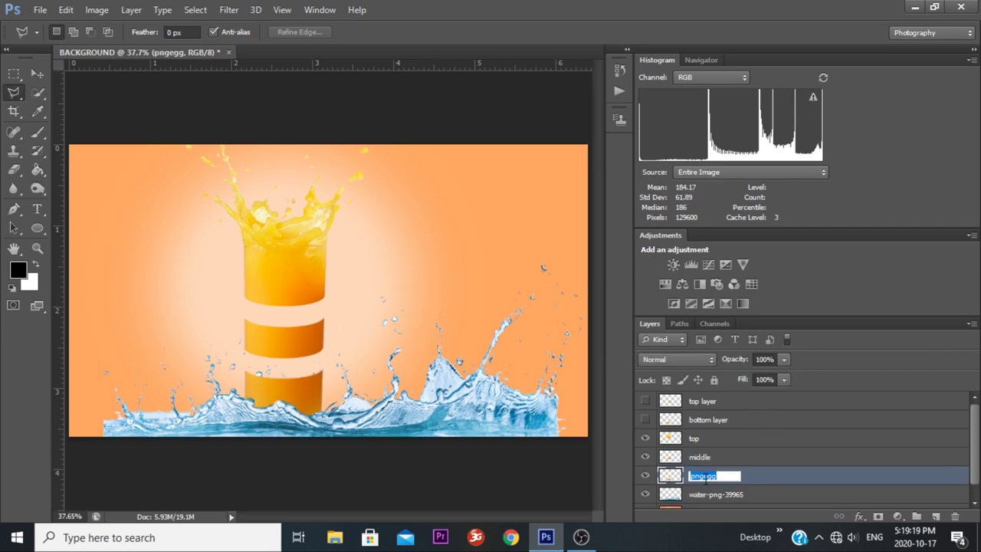
type("bottom")
Name the last glass piece 'bottom' and check the top and middle pieces' visibility
left_click(781, 441)
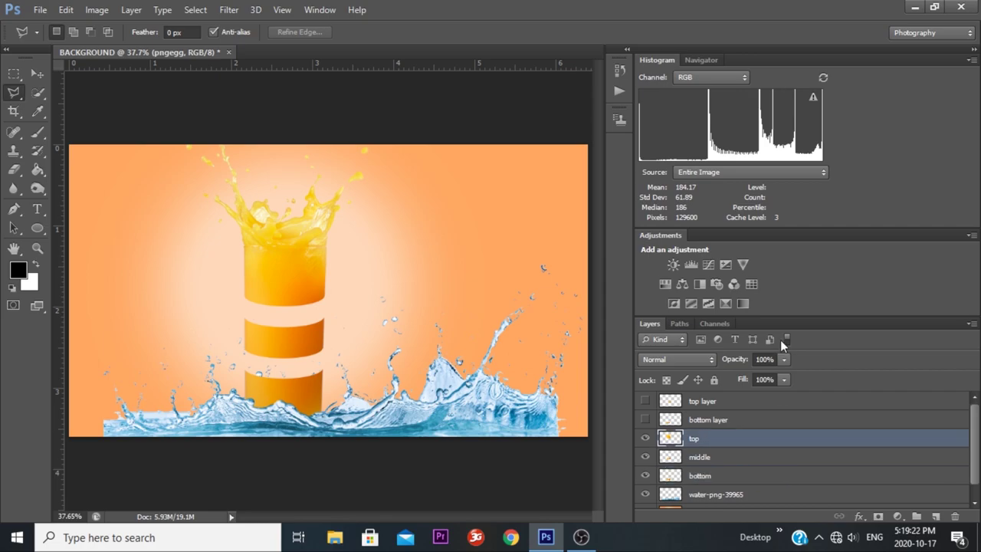
left_click(645, 439)
left_click(645, 456)
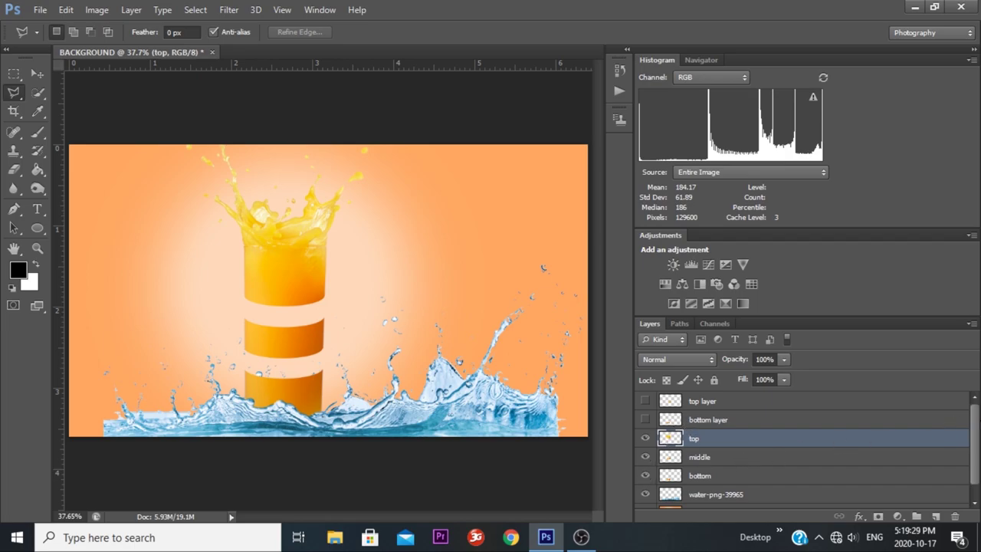
Hide the glass pieces and upper band so only the bottom layer band shows, and select it
left_click(645, 401)
left_click(646, 419)
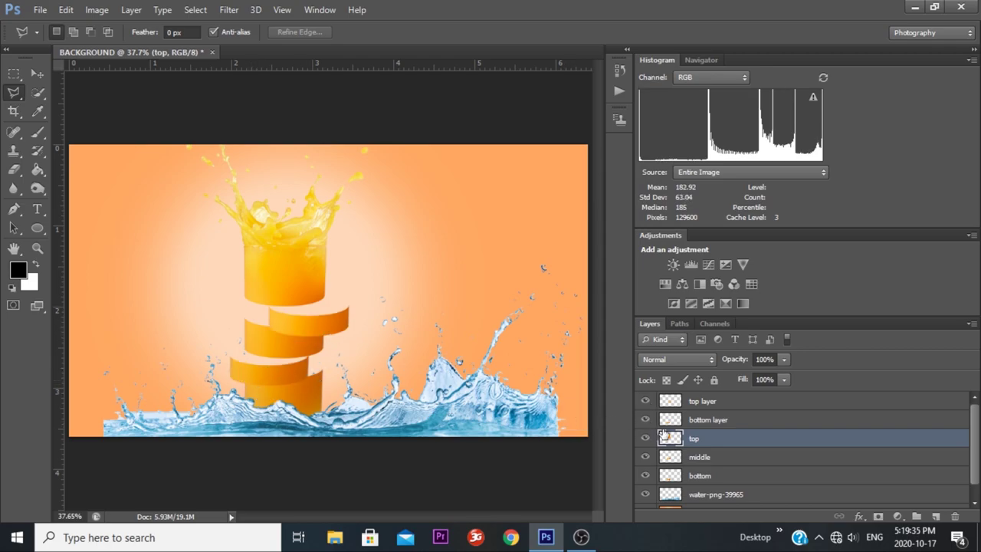
left_click(645, 437)
left_click(645, 457)
left_click(645, 475)
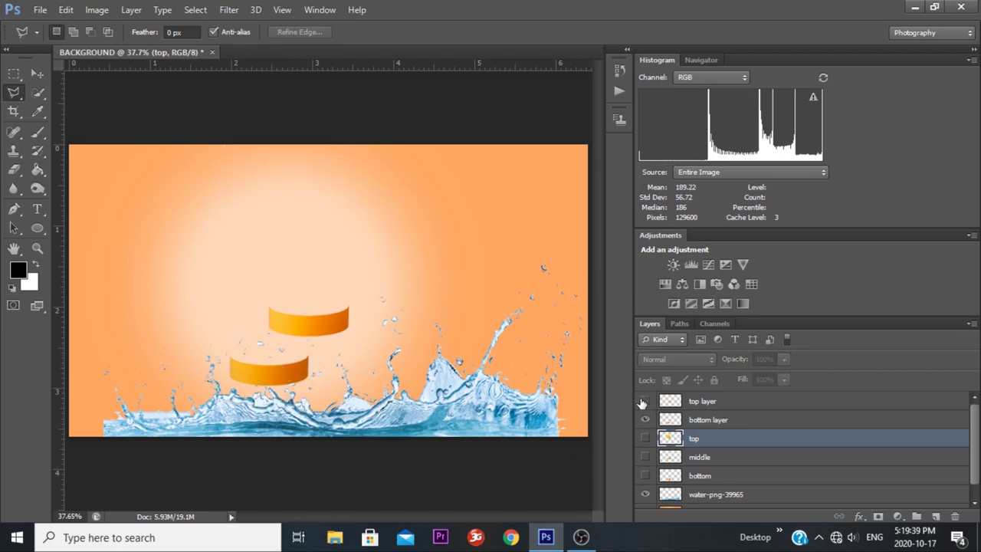
left_click(644, 401)
left_click(713, 421)
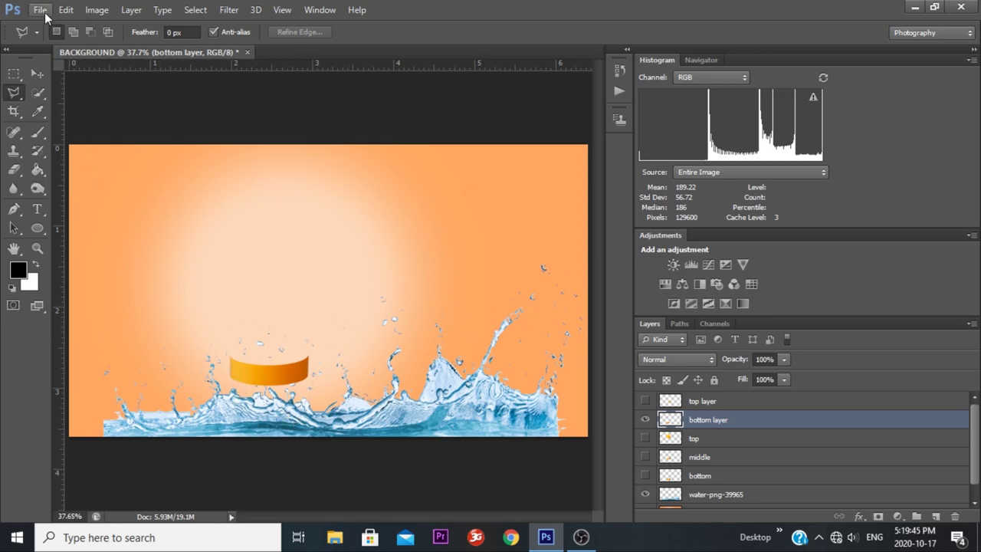
left_click(42, 11)
Place the 'orange' photo rotated 23.66° and scaled to 29.76% in the lower-left splash
left_click(55, 243)
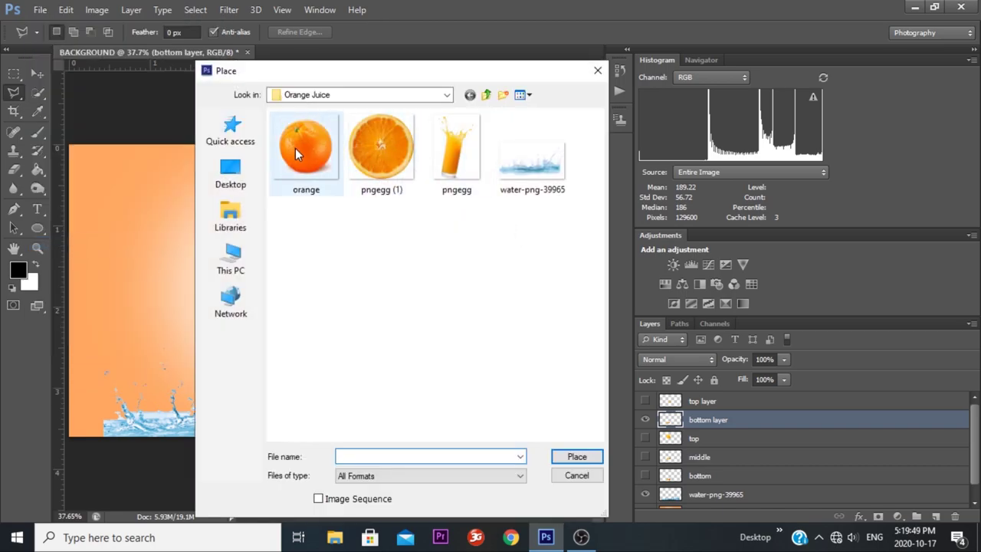
double_click(296, 148)
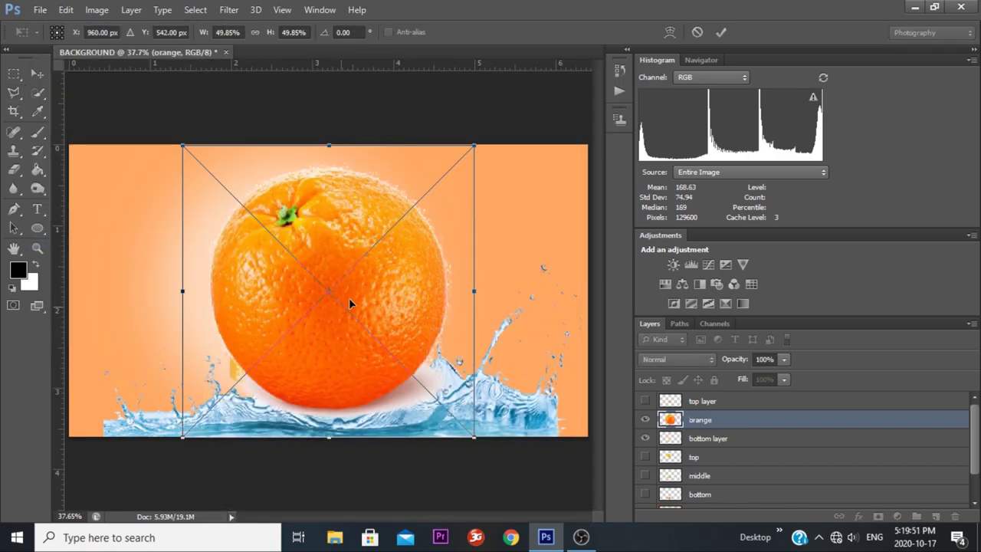
left_click_drag(503, 140, 537, 218)
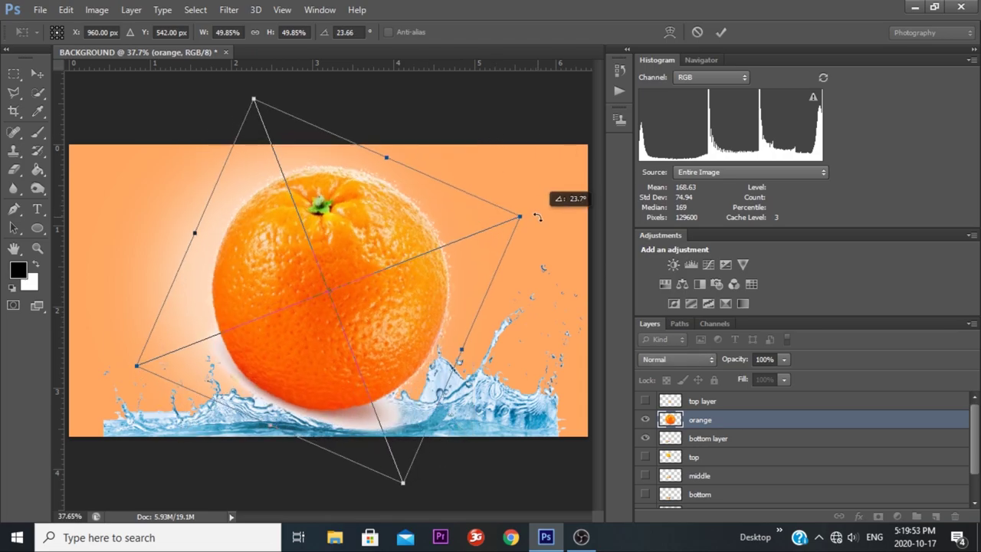
left_click_drag(348, 240, 283, 347)
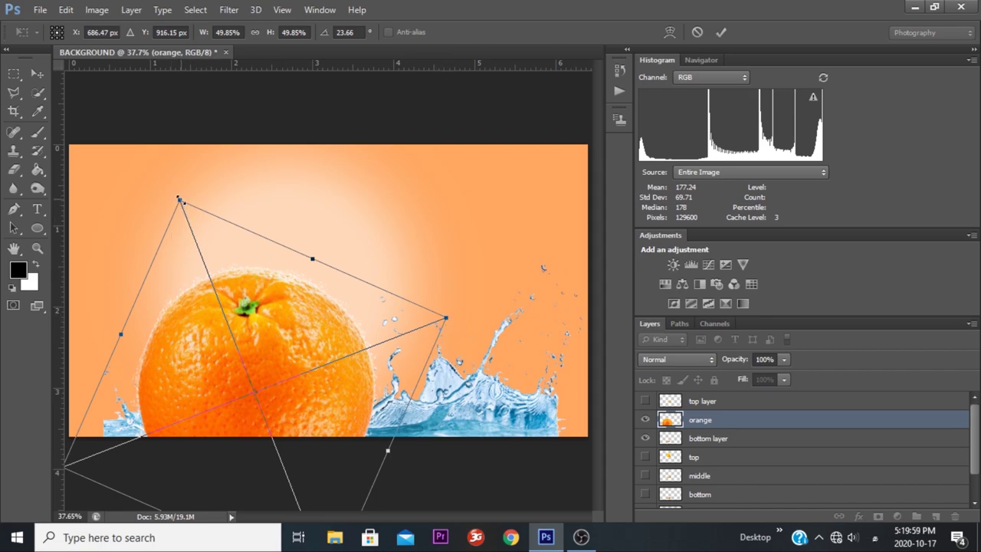
left_click_drag(180, 200, 210, 278)
left_click_drag(290, 343, 285, 335)
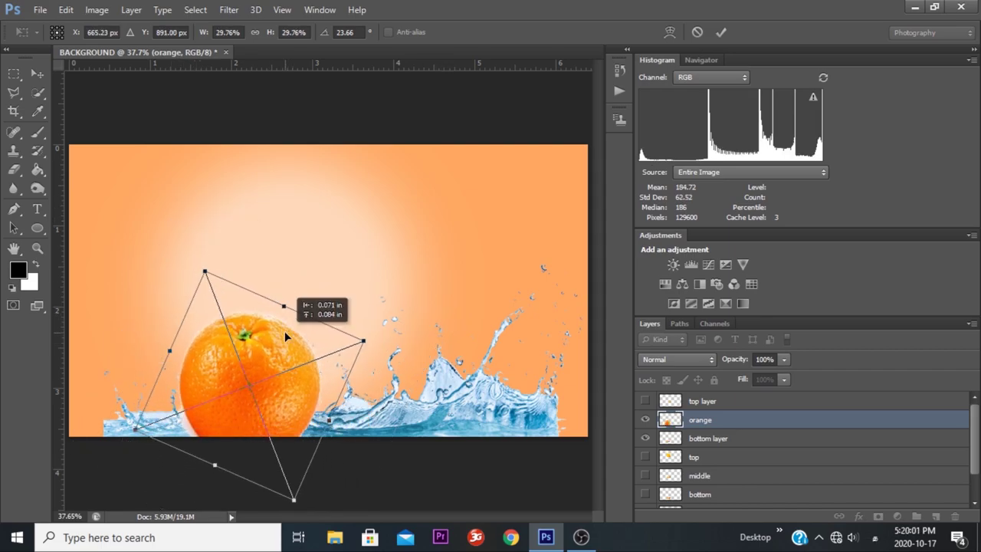
left_click(721, 32)
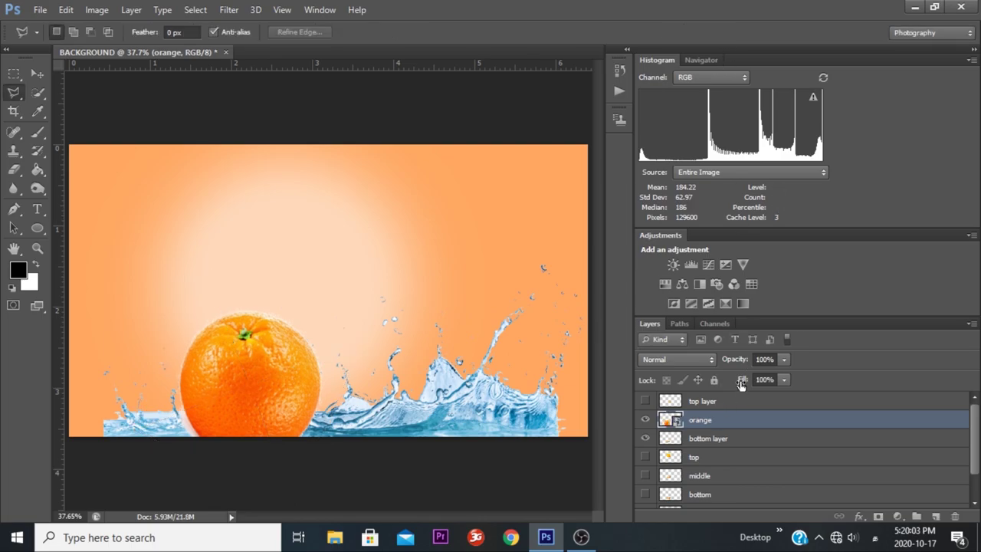
Rasterize the orange layer and lower its opacity to 56%
right_click(707, 422)
left_click(444, 201)
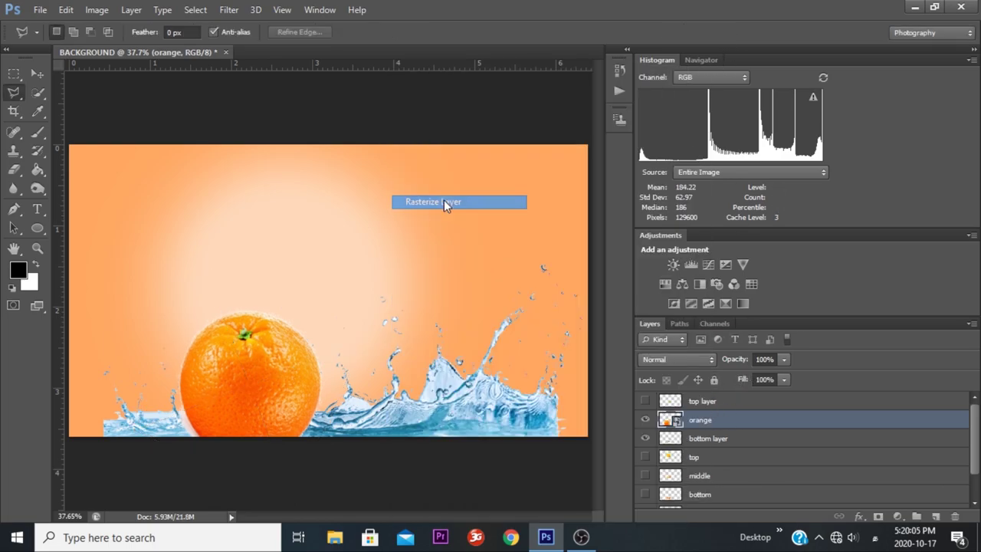
left_click_drag(734, 360, 708, 364)
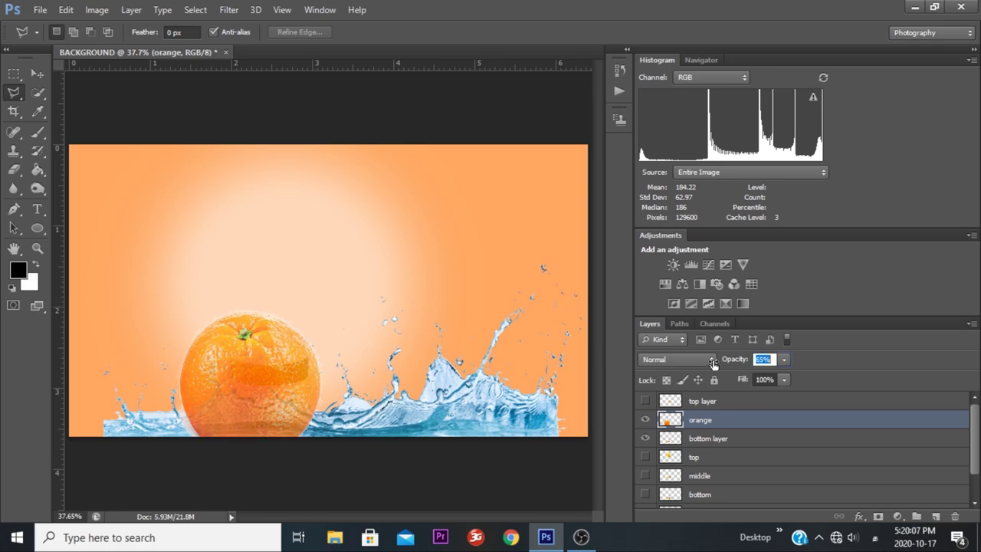
Try outlining a selection on the orange, dismiss the no-pixels warning, and choose the Move tool
left_click(275, 357)
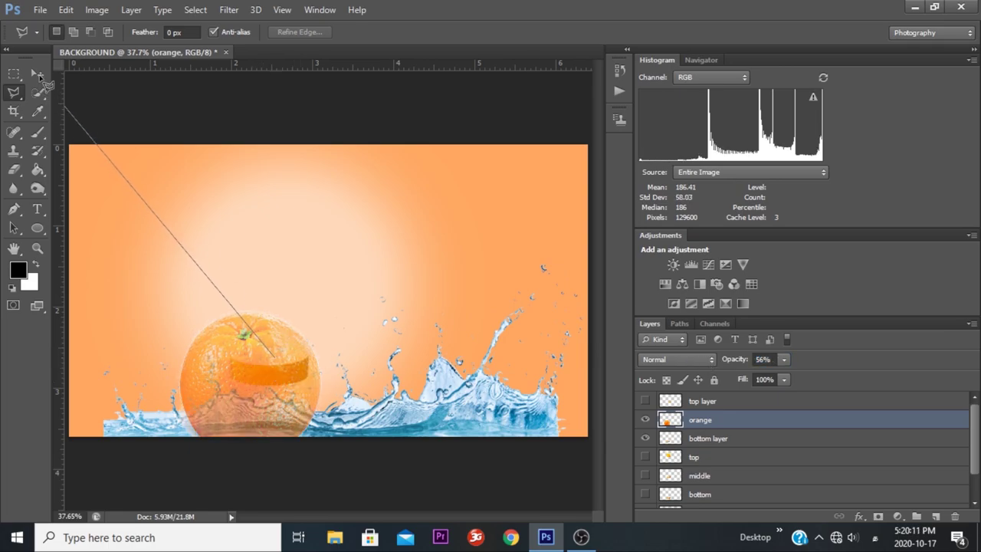
left_click(65, 102)
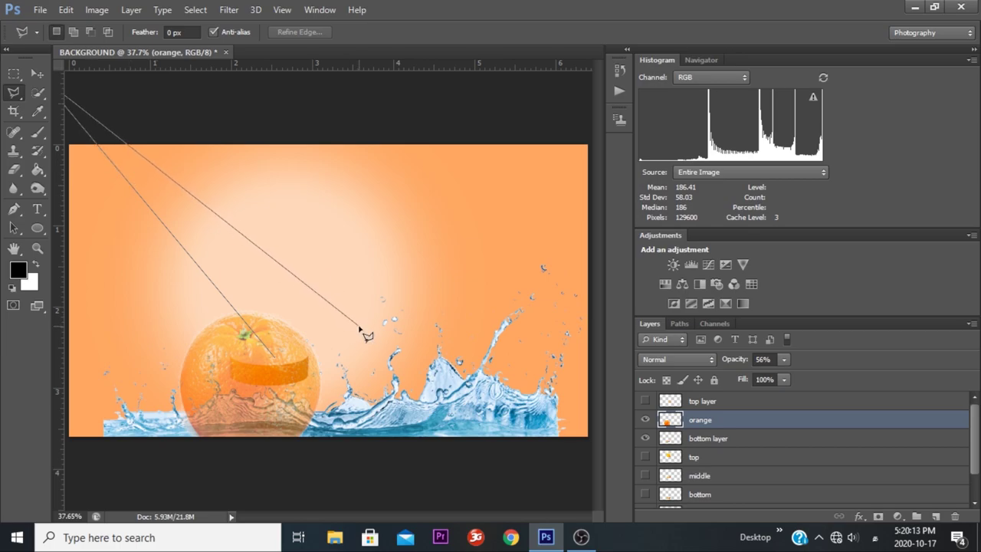
left_click(276, 357)
left_click(492, 205)
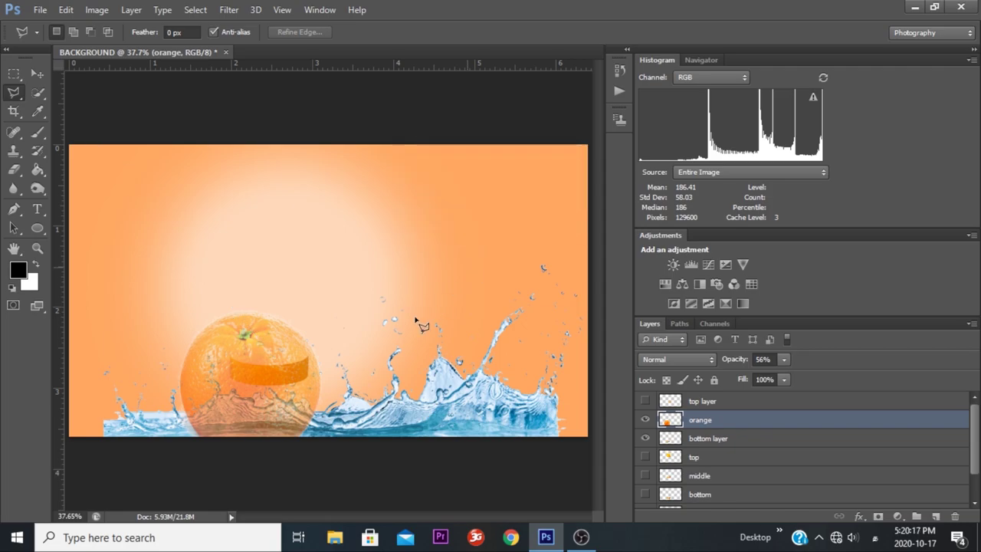
left_click(43, 72)
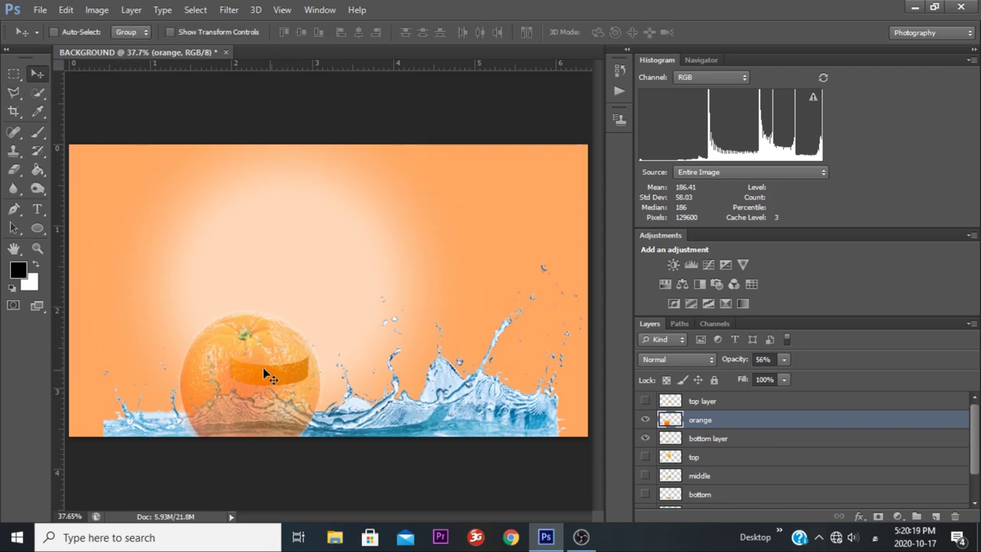
Rotate the orange about 3° clockwise and shrink it to about 65%, raised slightly
left_click_drag(263, 374, 281, 370)
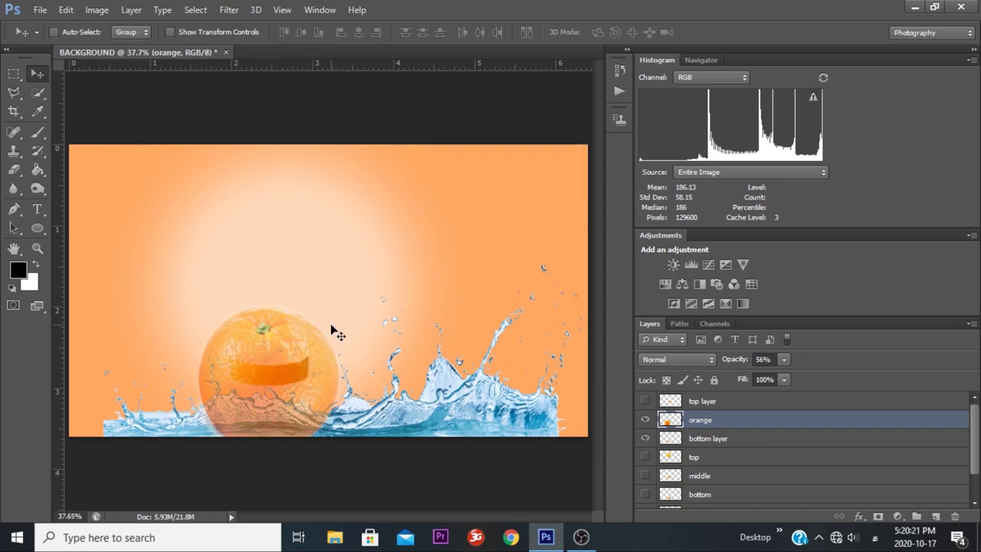
key("ctrl+t")
left_click_drag(359, 308, 363, 314)
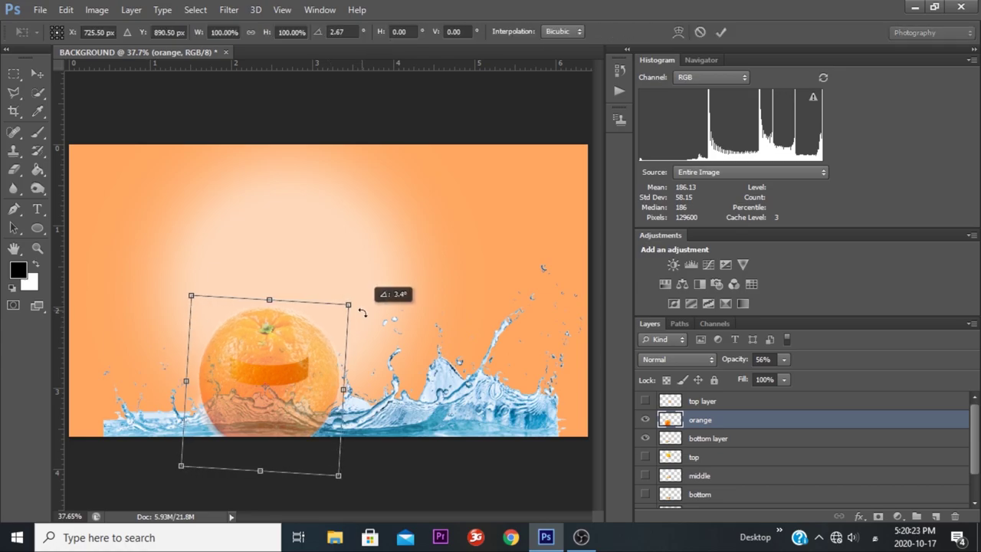
left_click(724, 31)
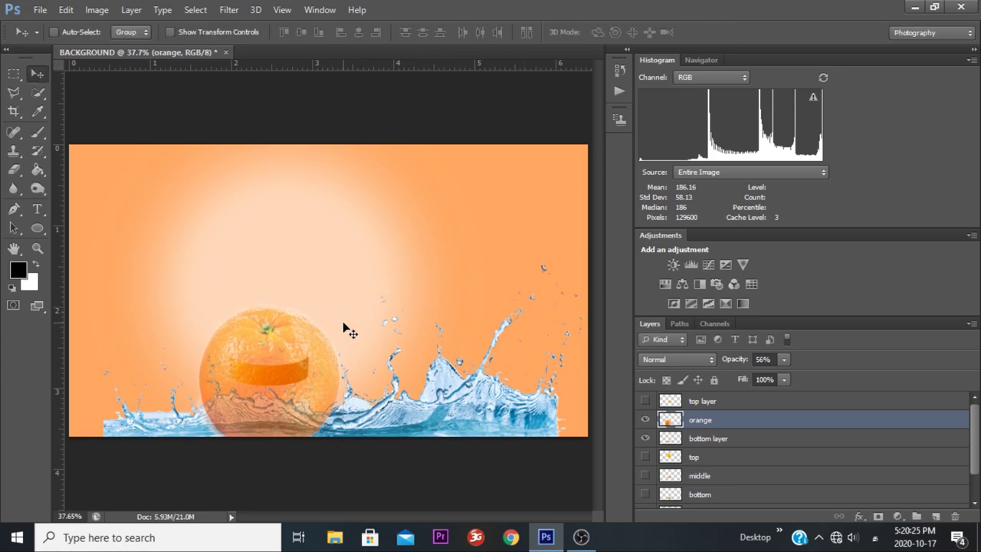
key("ctrl+t")
mouse_move(343, 300)
left_mouse_down()
mouse_move(317, 330)
mouse_move(289, 335)
left_mouse_up()
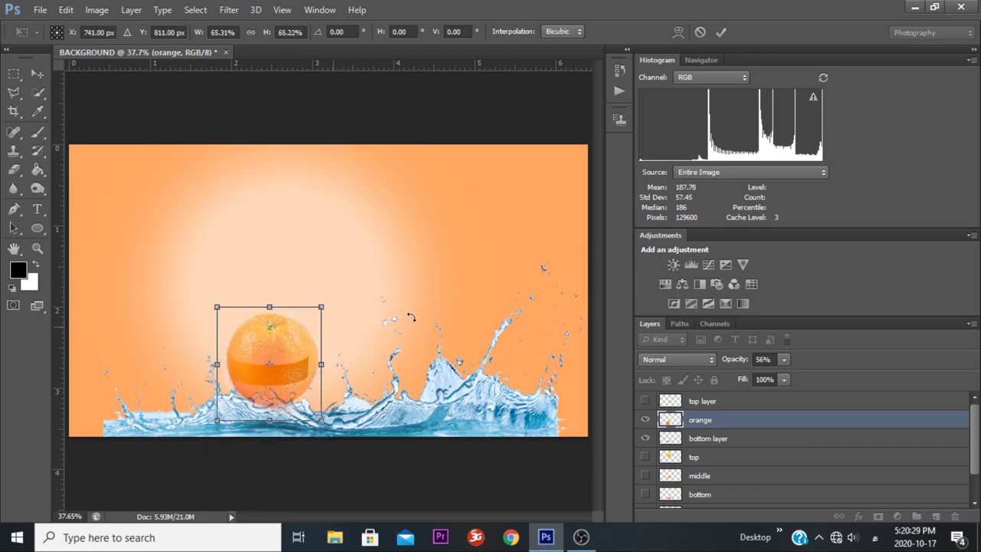
left_click(720, 33)
Centre the orange over the water splash and shrink it to about 92%
scroll(252, 379, "up", 5)
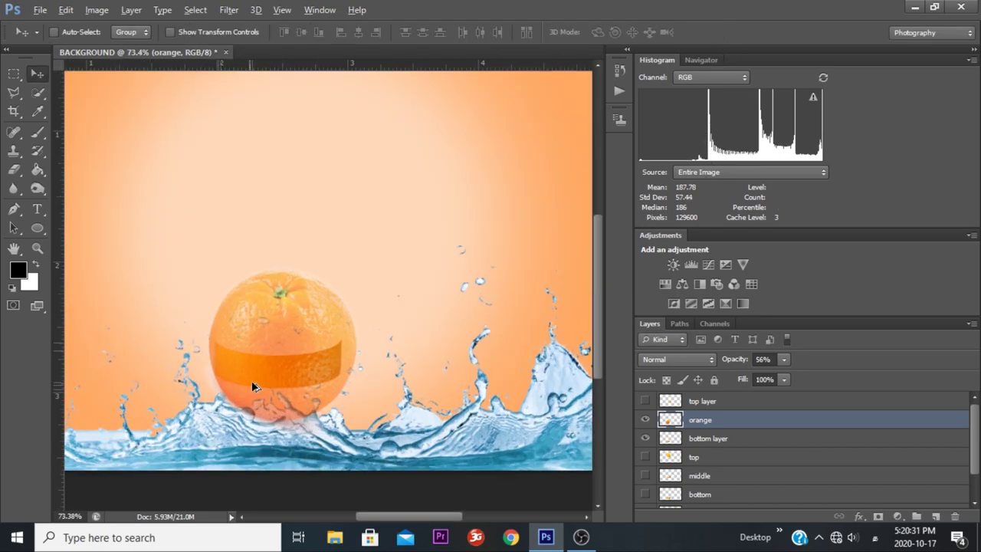
left_click_drag(335, 340, 309, 330)
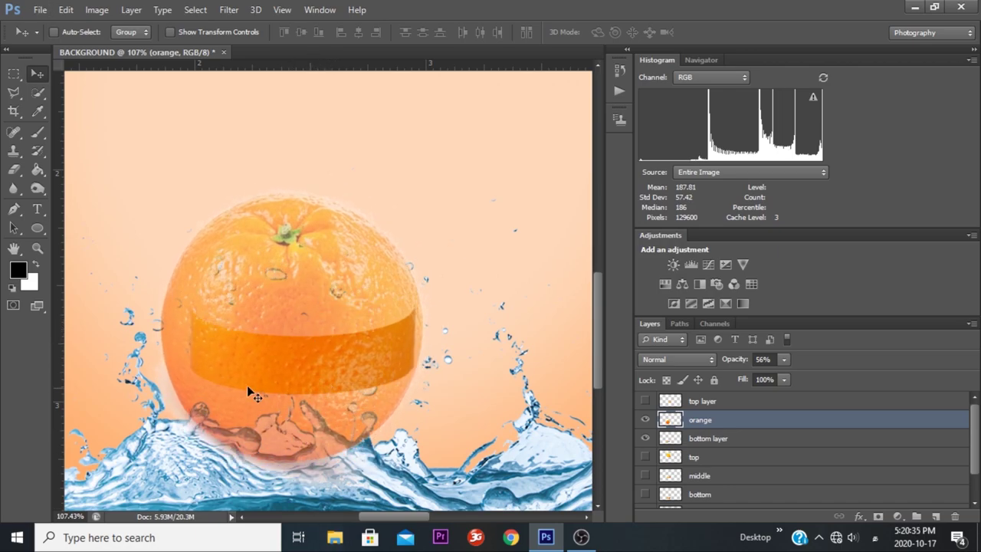
key("shift+Right")
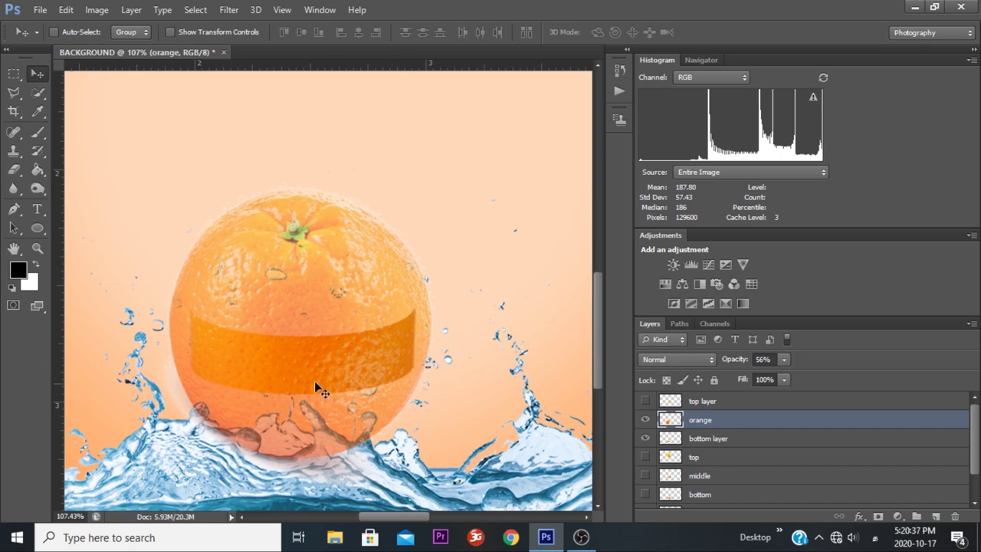
left_click_drag(314, 381, 317, 373)
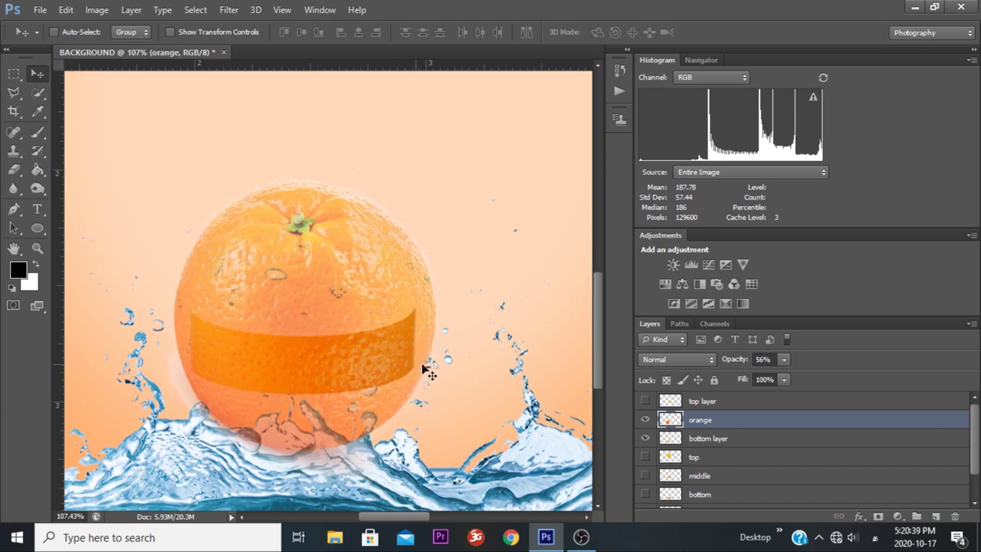
key("ctrl+t")
left_click_drag(445, 170, 433, 184)
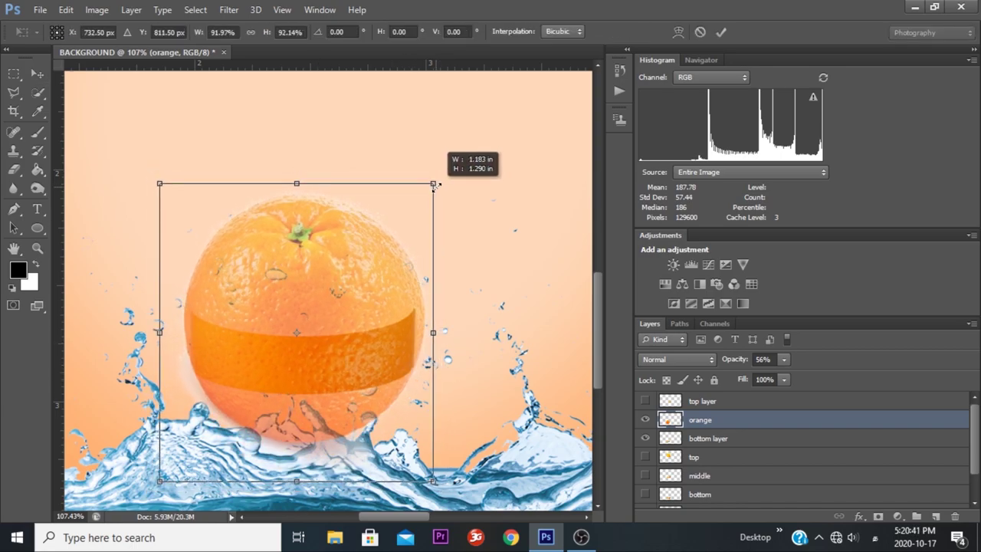
left_click(720, 32)
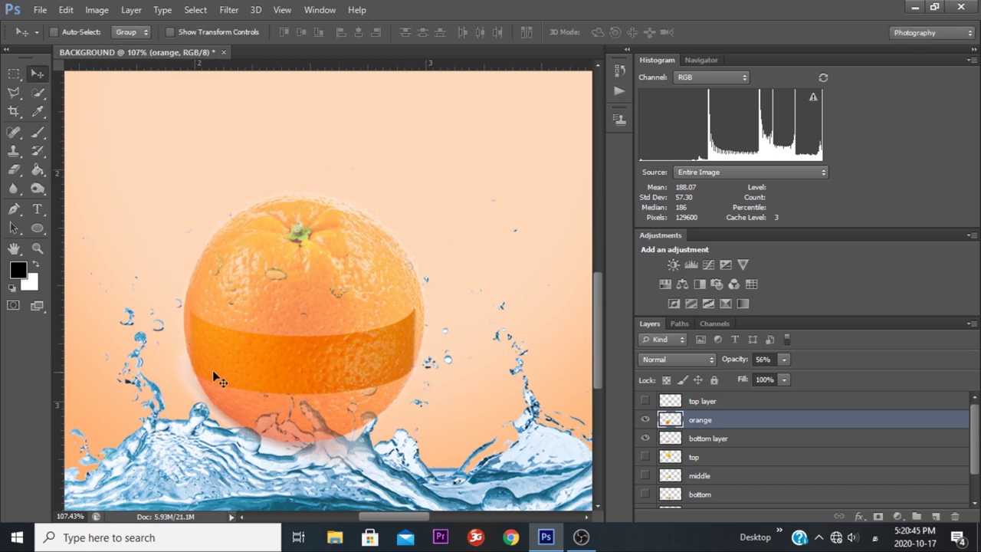
left_click_drag(214, 371, 212, 375)
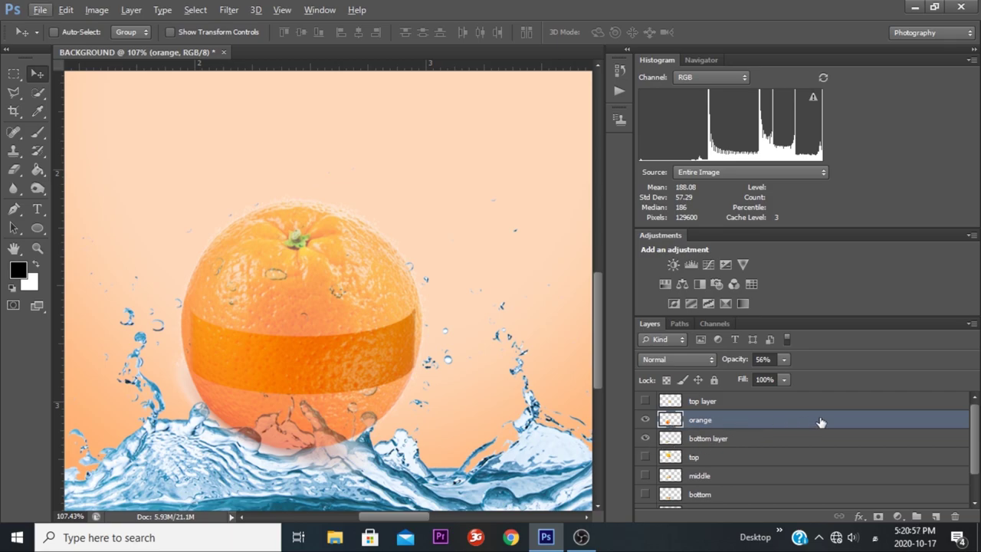
Duplicate the orange layer, hide the copy, and clip the original to the bottom layer band
left_click_drag(669, 421, 935, 516)
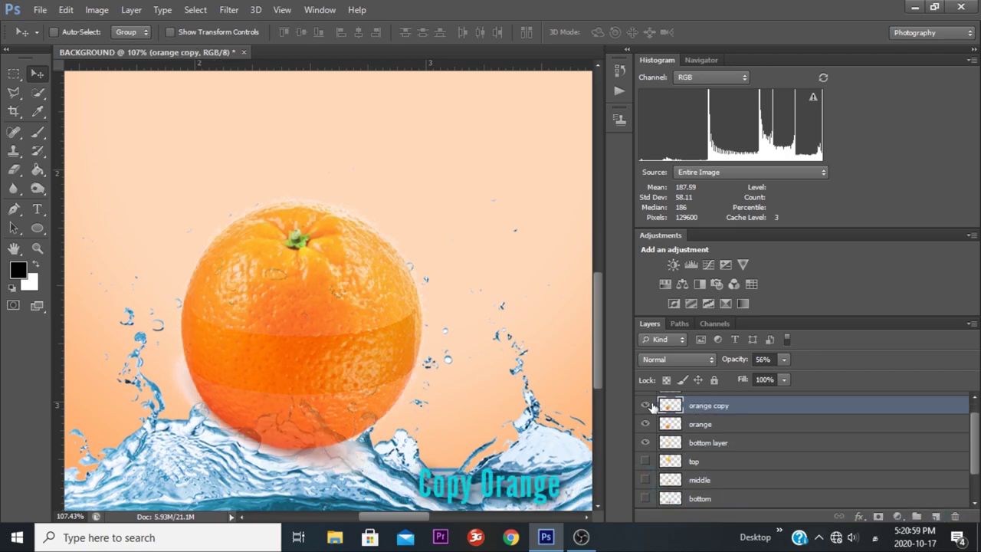
left_click(646, 405)
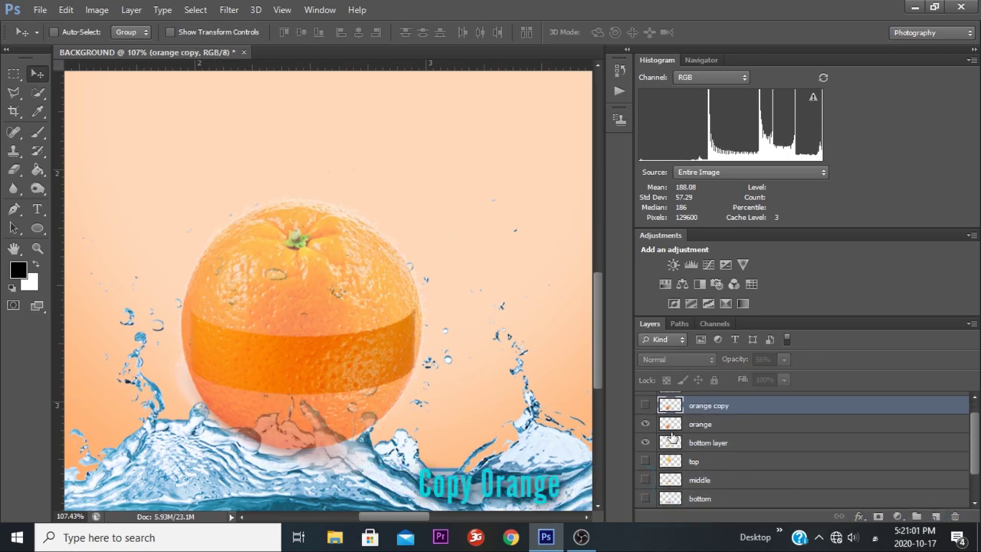
left_click_drag(671, 435, 671, 427)
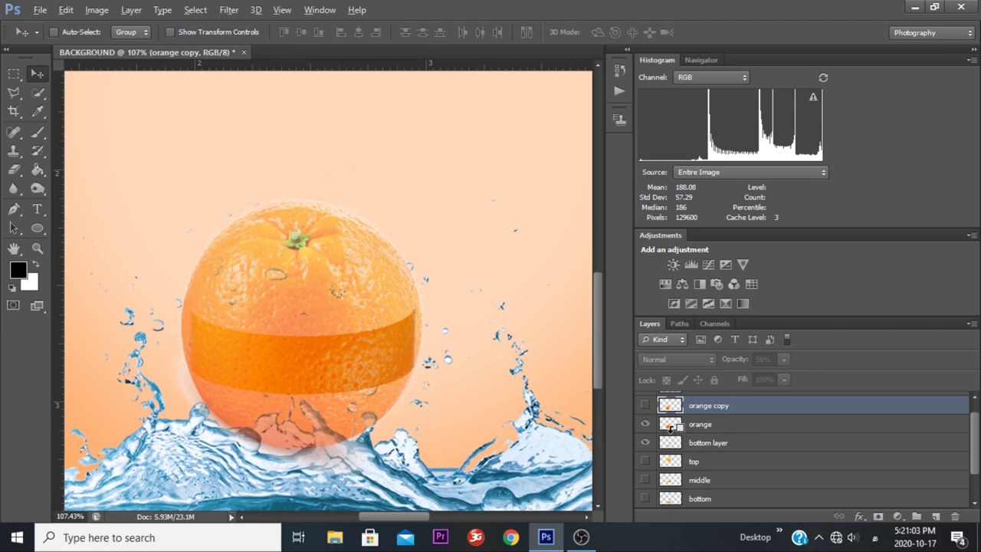
left_click(671, 427, "alt")
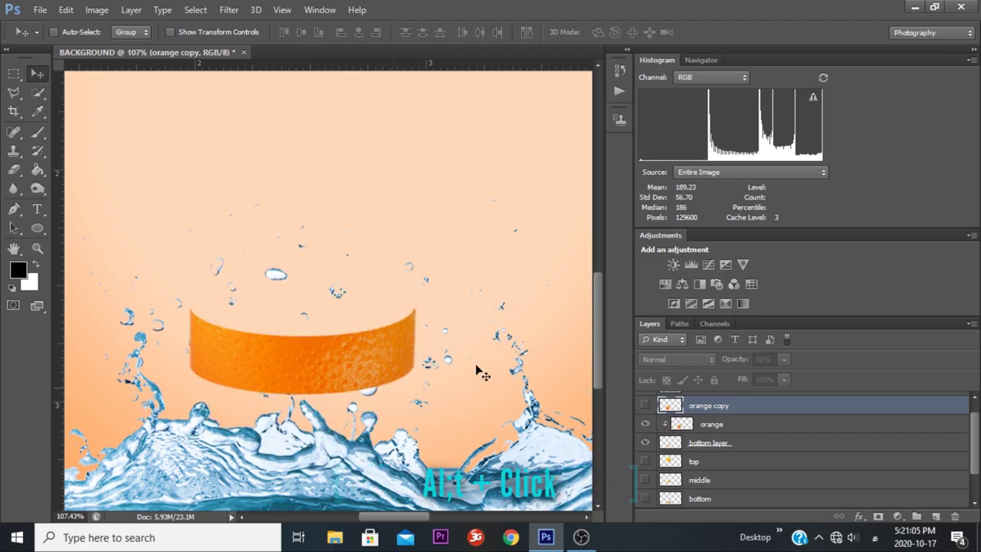
scroll(450, 354, "down", 2)
scroll(451, 354, "down", 1)
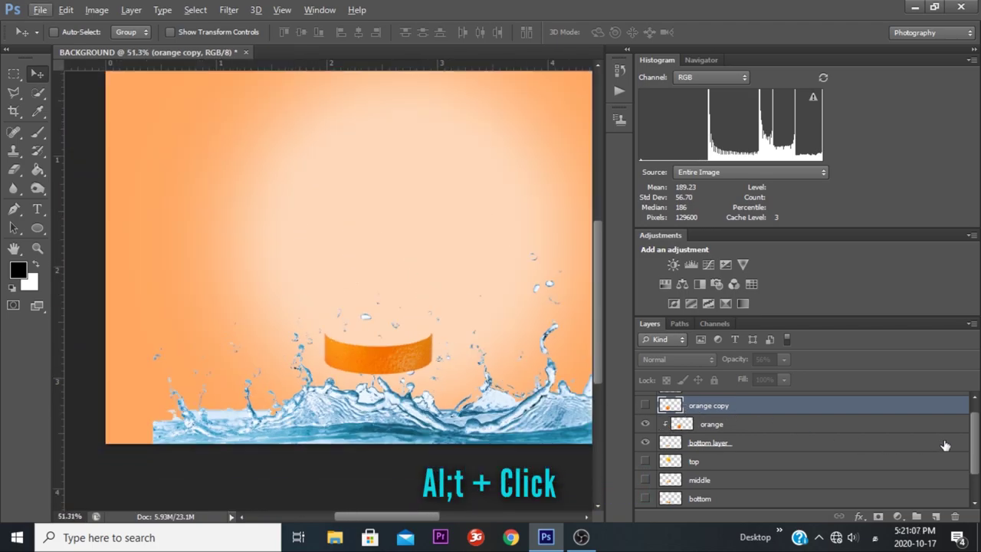
scroll(971, 437, "up", 1)
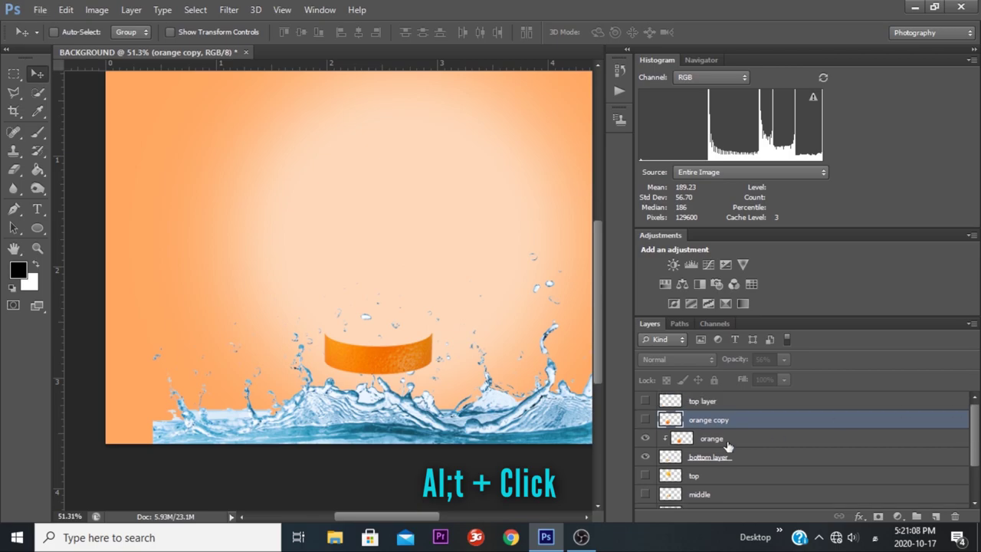
Show the orange copy above the top layer in the stack and show the top band
left_click(644, 419)
left_click_drag(703, 422, 699, 403)
left_click(645, 420)
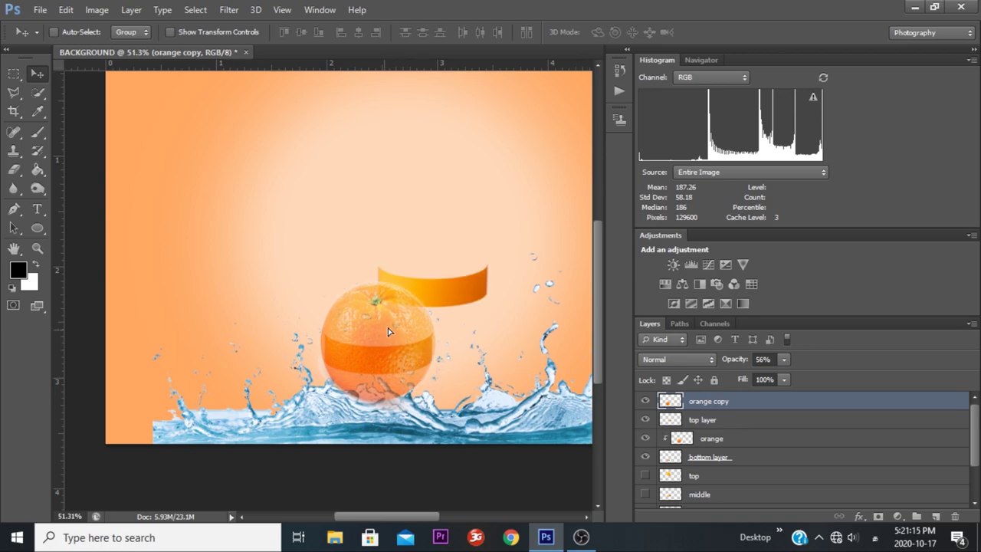
Drag the orange copy onto the upper band and nudge it right and down into alignment
left_click_drag(387, 328, 444, 266)
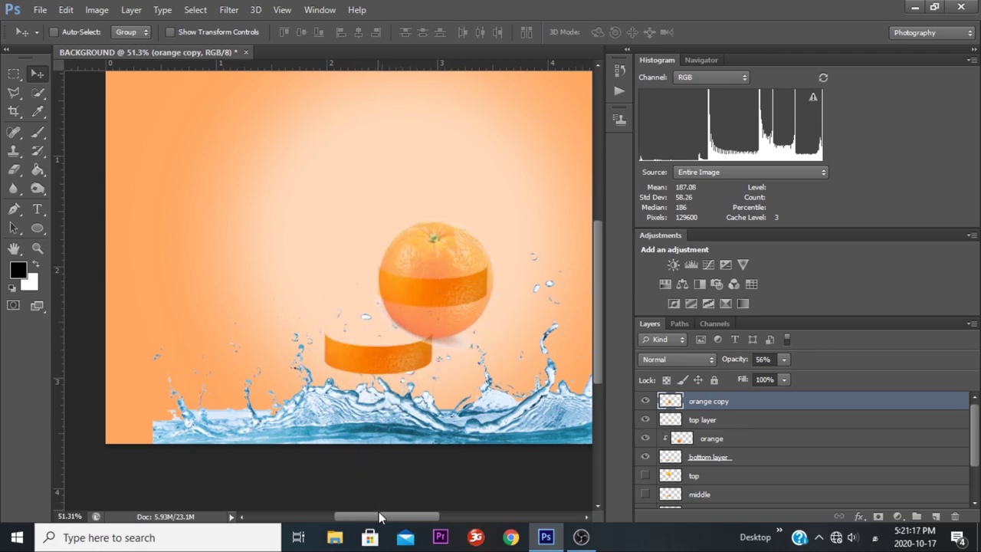
left_click_drag(380, 518, 391, 518)
scroll(432, 273, "up", 2)
scroll(441, 256, "up", 3)
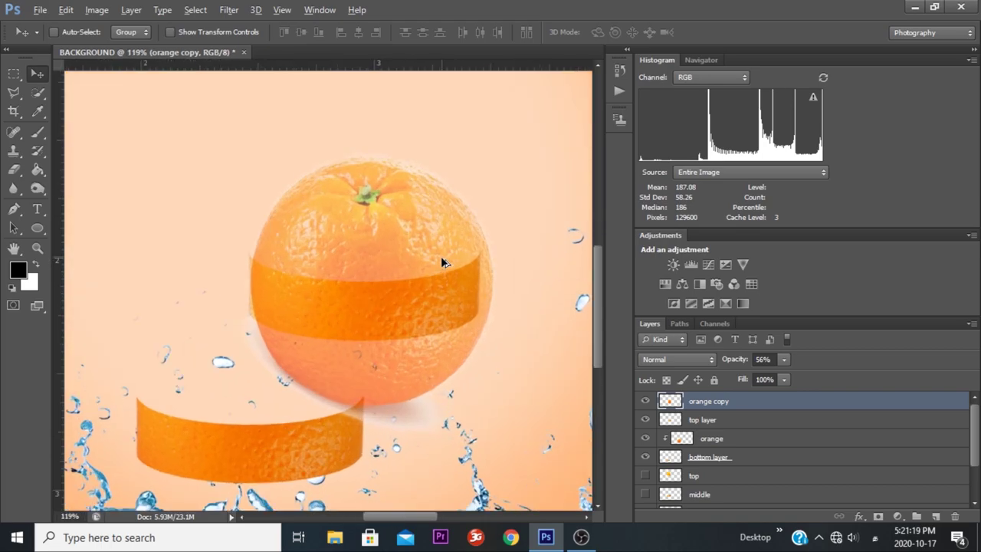
scroll(441, 256, "up", 1)
left_click_drag(442, 269, 393, 312)
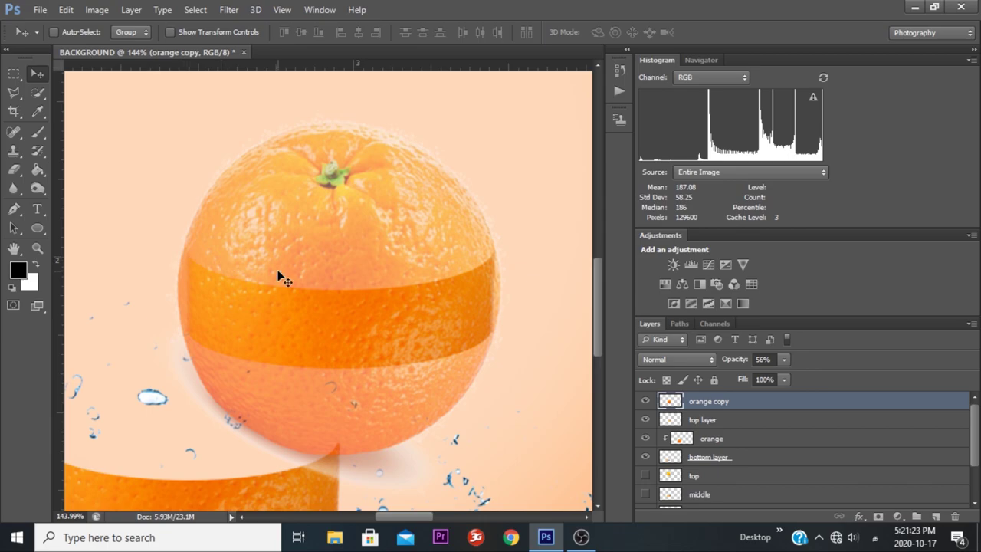
key("Right")
key("Right")
key("Right")
key("Down")
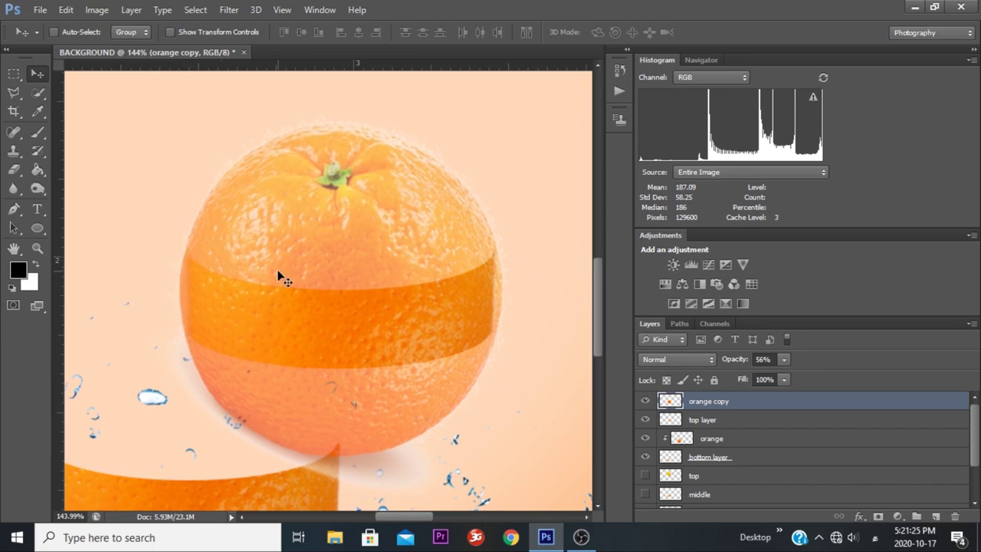
key("Down")
key("Down")
key("Down")
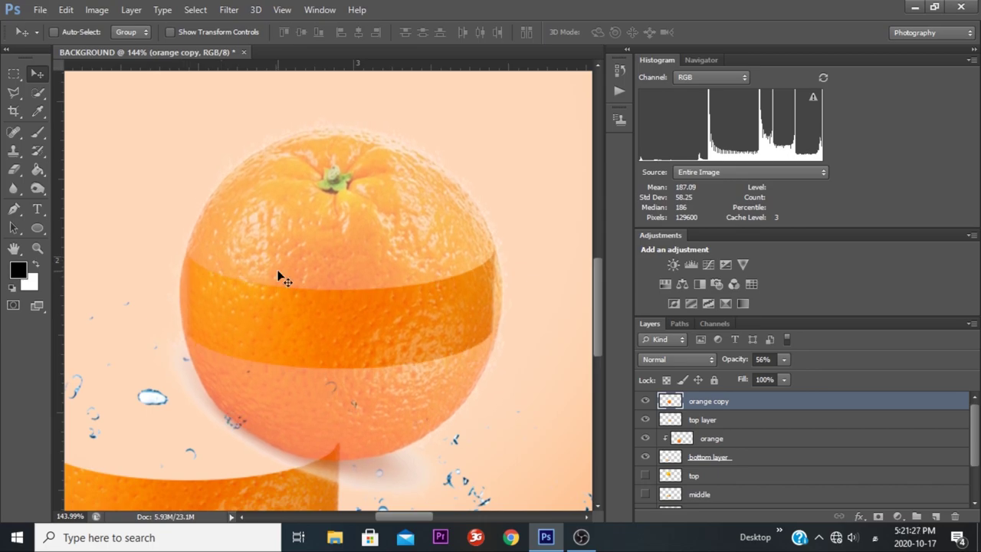
key("Down")
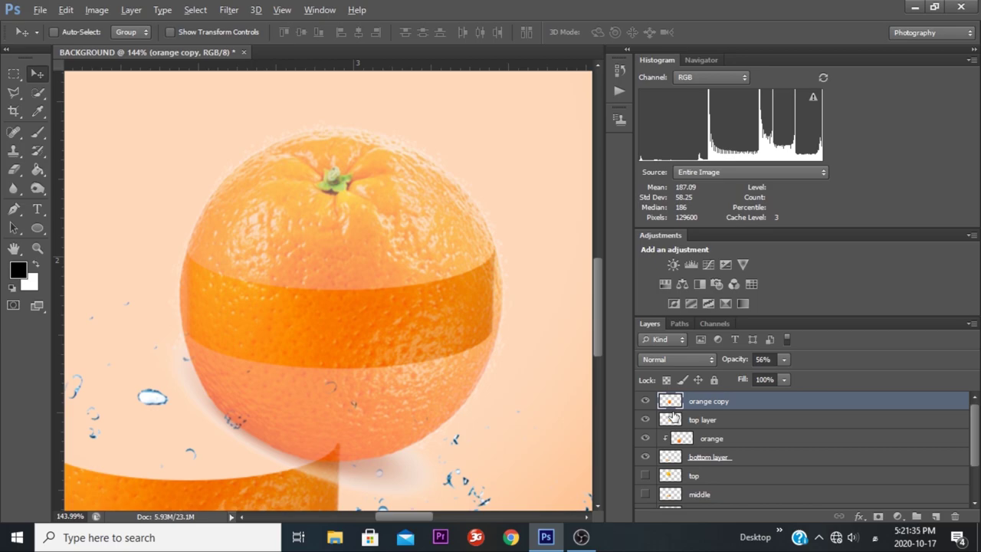
Clip the orange copy to the top layer band at 100% opacity
left_click(672, 410, "alt")
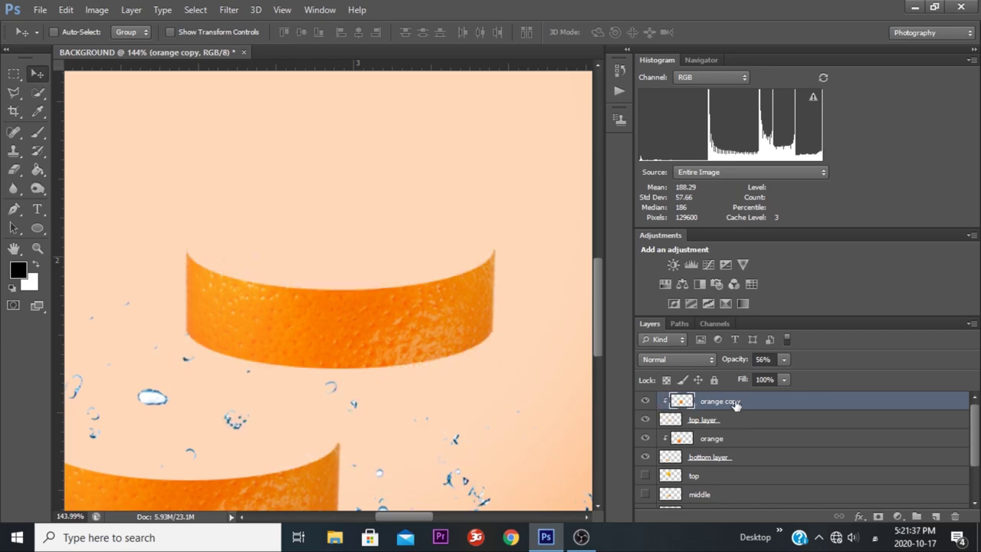
left_click_drag(735, 363, 912, 358)
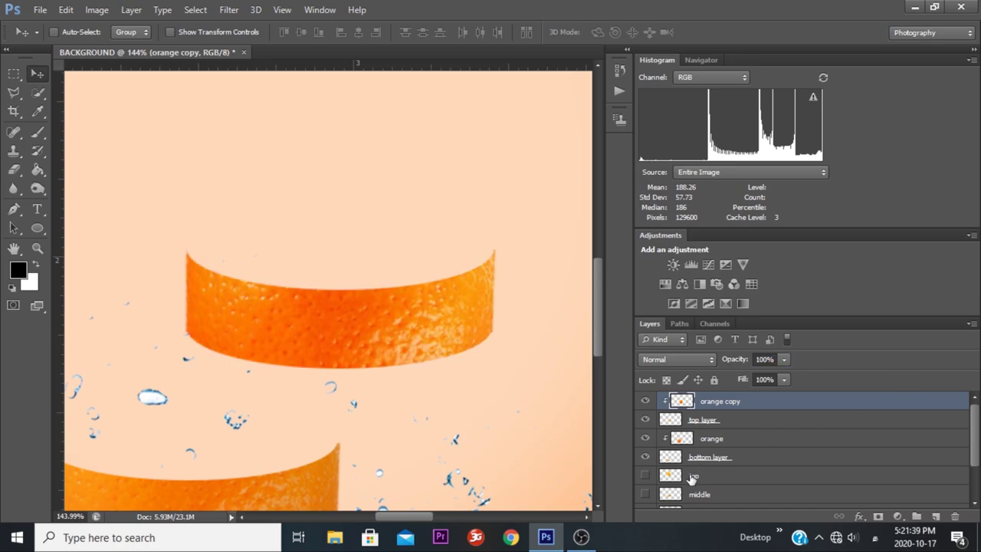
left_click(711, 438)
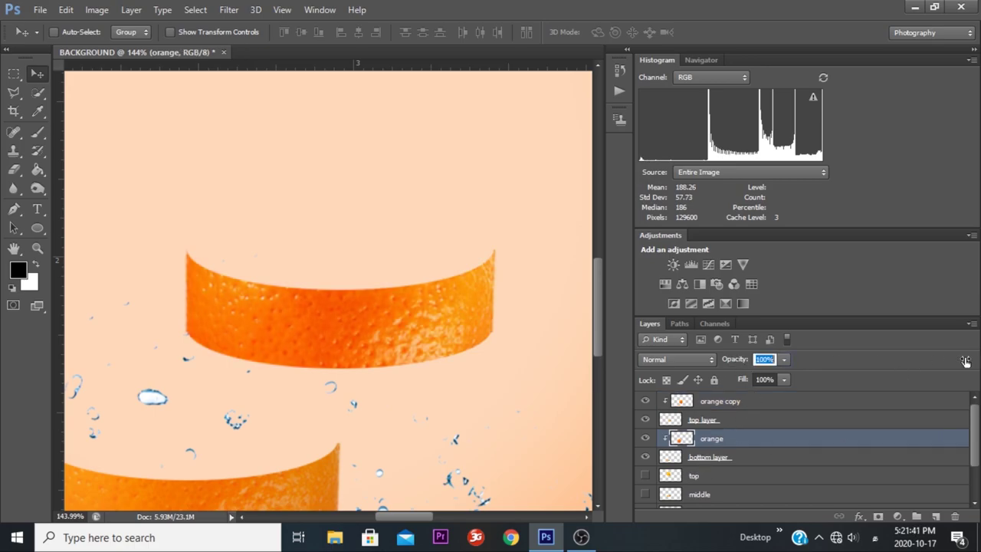
Fit the whole poster in view and show the top, middle and bottom glass layers
key("ctrl+0")
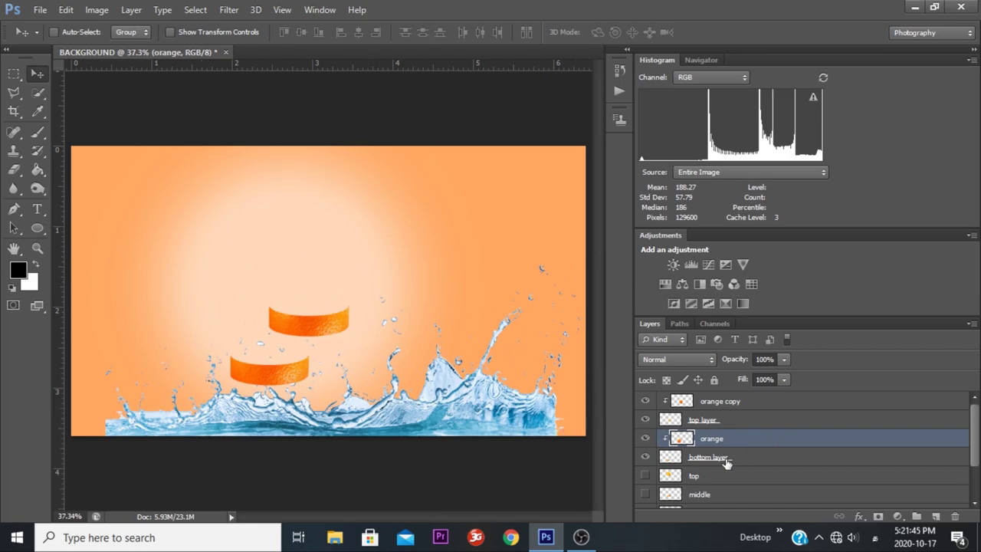
left_click_drag(978, 436, 978, 459)
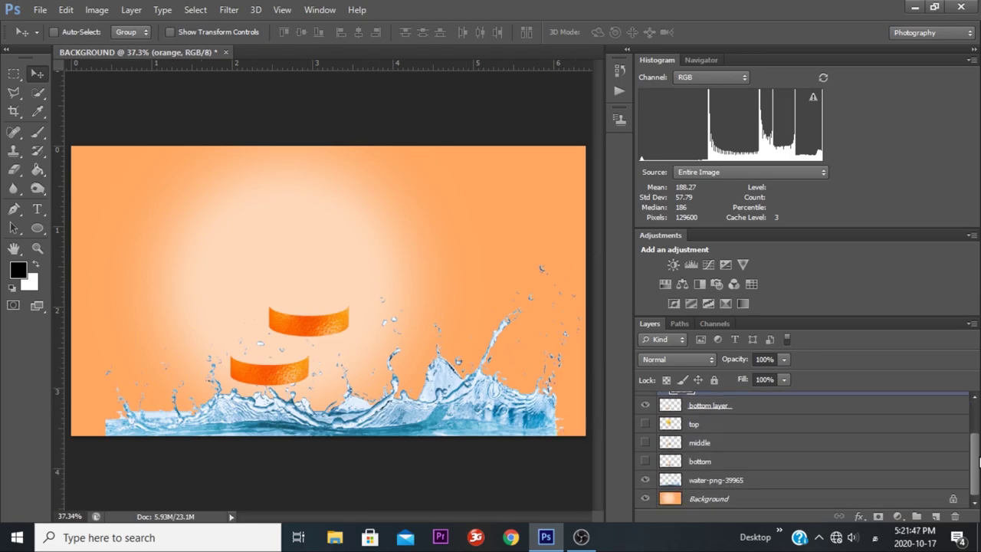
left_click_drag(646, 423, 645, 460)
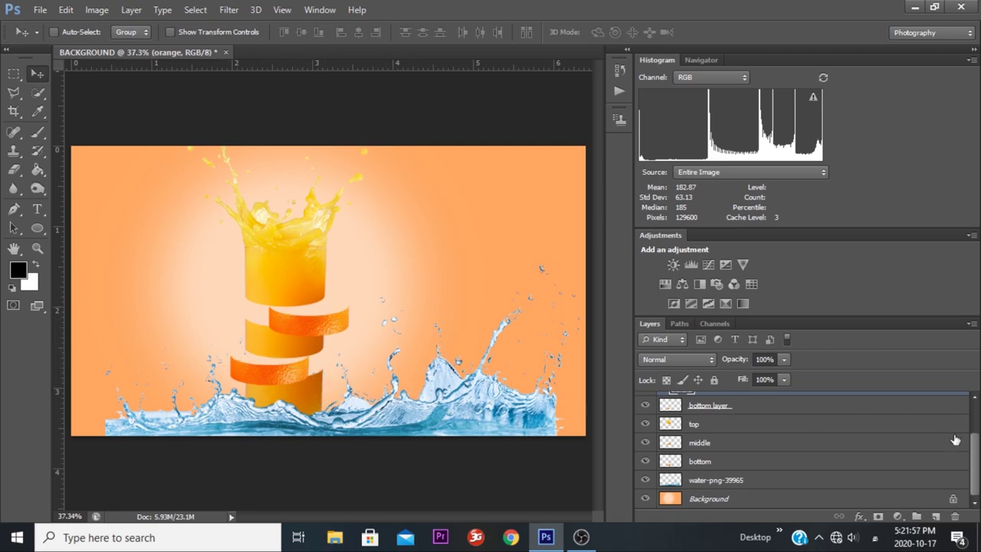
Select the bottom cylinder layer and hide the middle, top and bottom-layer glass segments
scroll(977, 455, "up", 3)
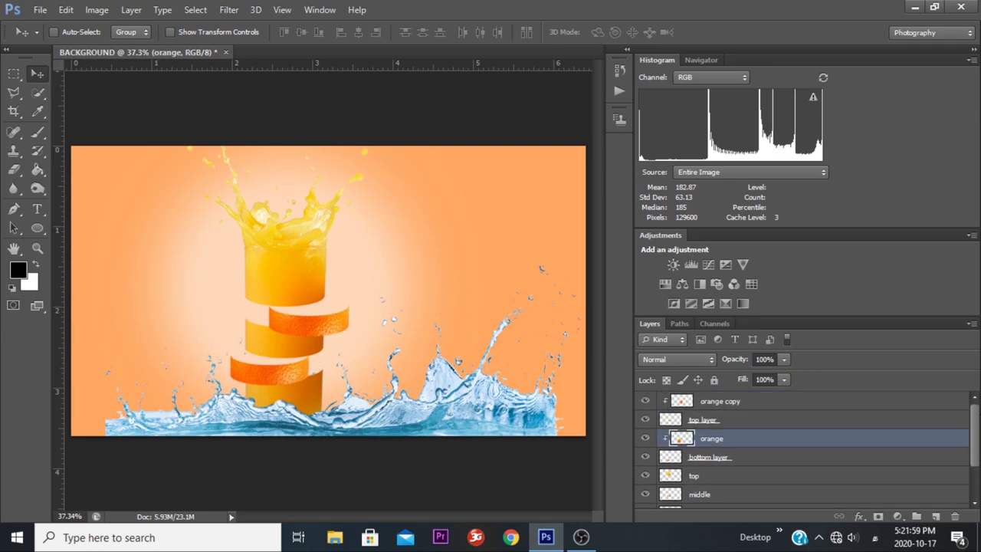
scroll(979, 470, "down", 3)
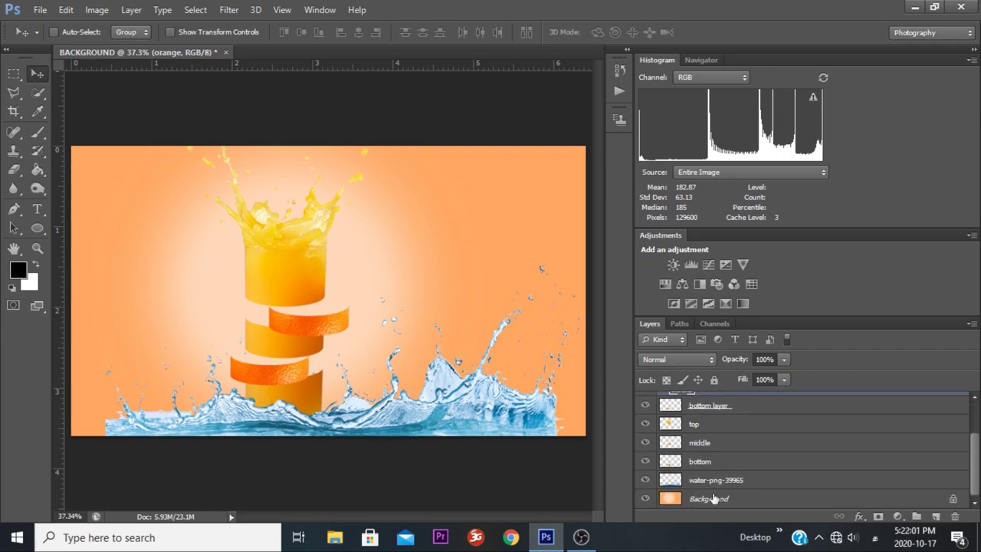
left_click(652, 463)
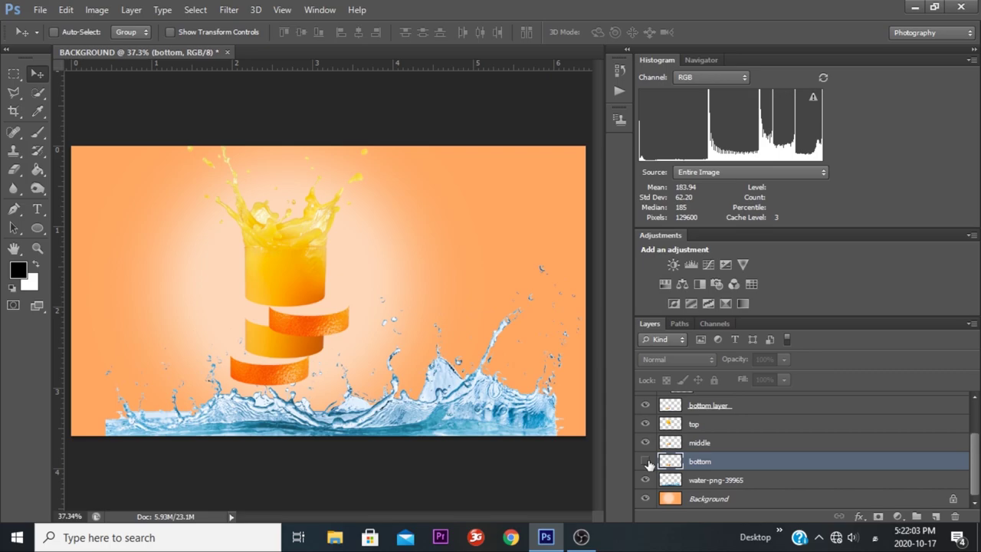
left_click(646, 462)
left_click(645, 442)
left_click(646, 423)
left_click(645, 405)
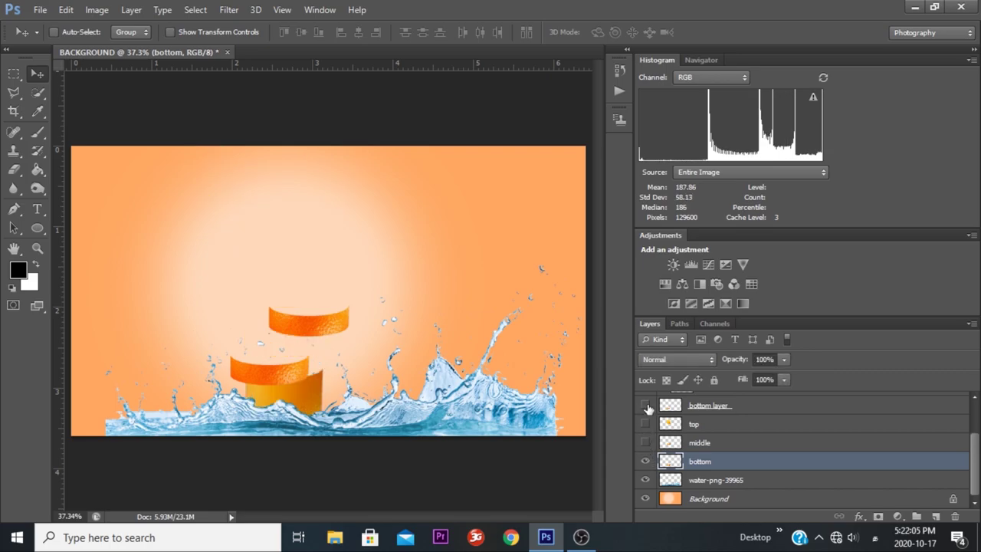
Hide the orange and orange copy slice layers so only the bottom cylinder shows
scroll(728, 444, "up", 1)
scroll(756, 460, "up", 2)
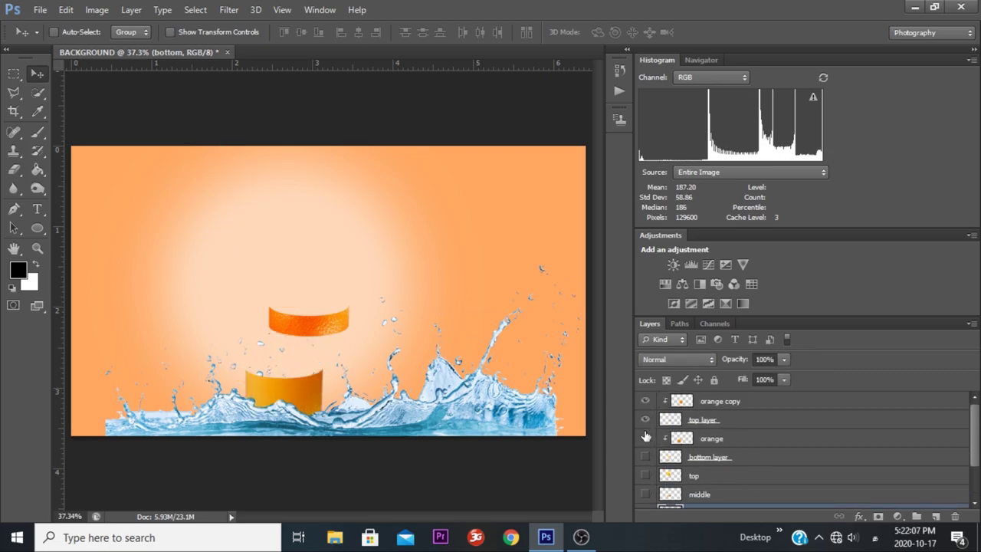
left_click(645, 440)
left_click_drag(646, 405, 646, 457)
scroll(755, 450, "down", 2)
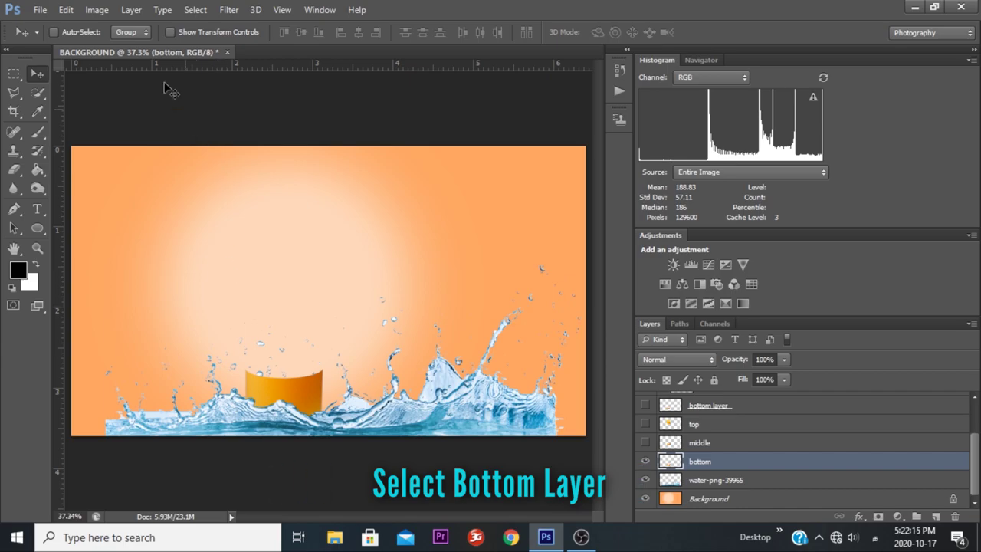
Place the orange PNG 'pngegg (1)', shrink it, and move it over the cylinder
left_click(40, 9)
left_click(69, 243)
double_click(390, 149)
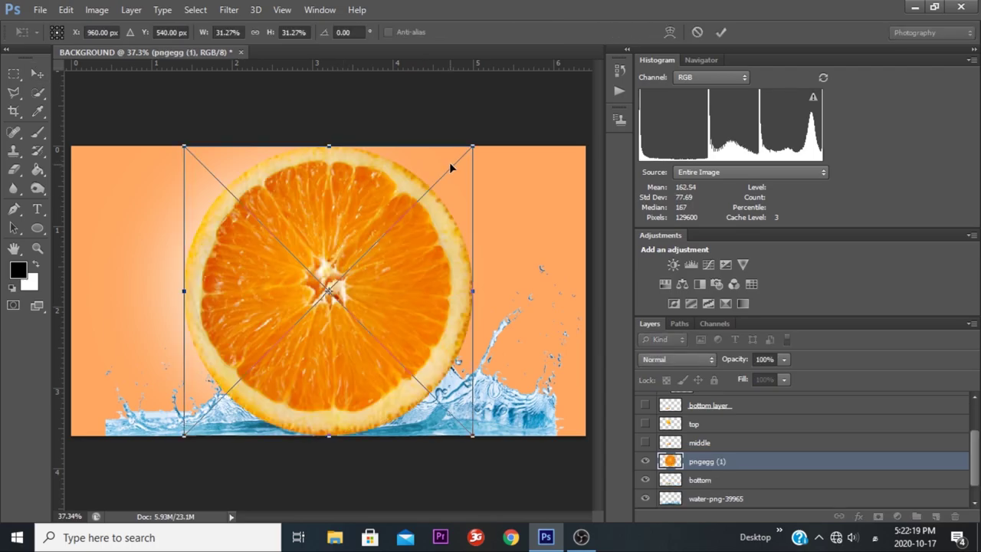
left_click_drag(471, 149, 383, 237)
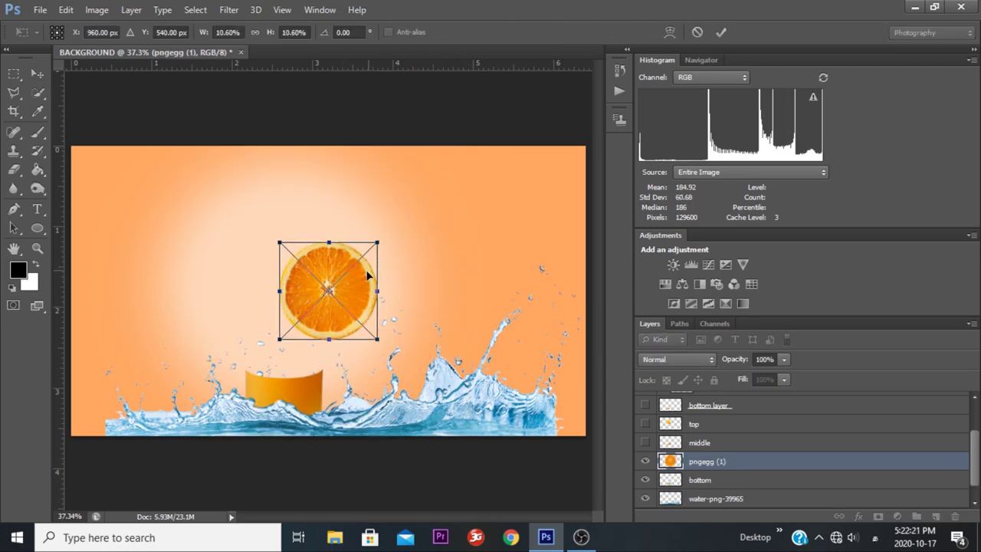
left_click_drag(349, 295, 301, 352)
Scale the orange slice to 8.43% to match the cylinder width and nudge it right and down
scroll(301, 351, "up", 3)
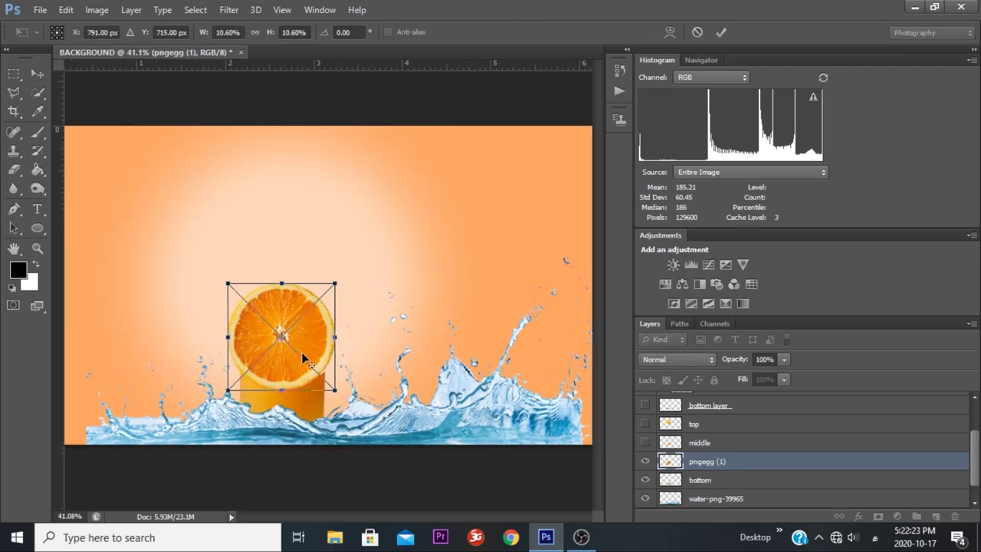
scroll(298, 350, "up", 3)
scroll(360, 283, "up", 1)
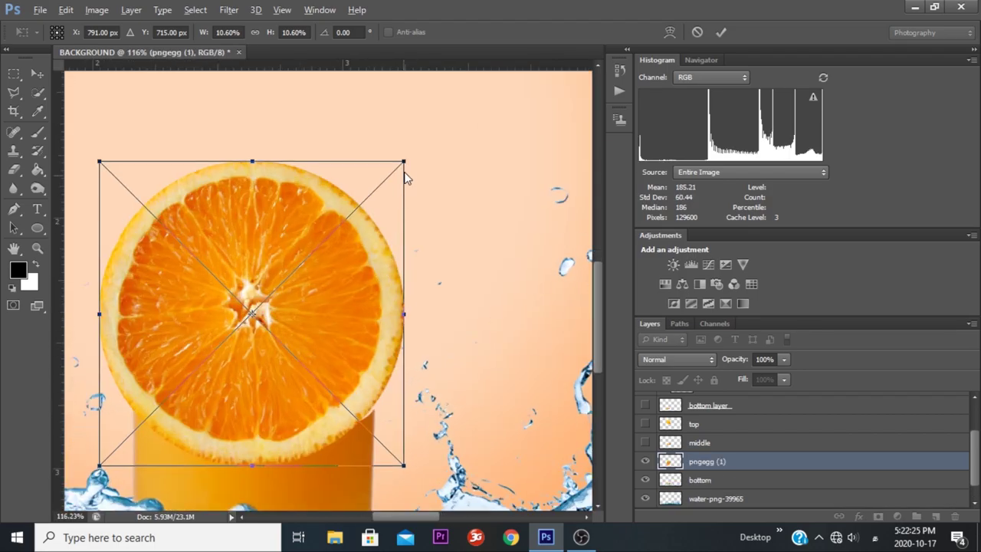
left_click_drag(405, 164, 383, 192)
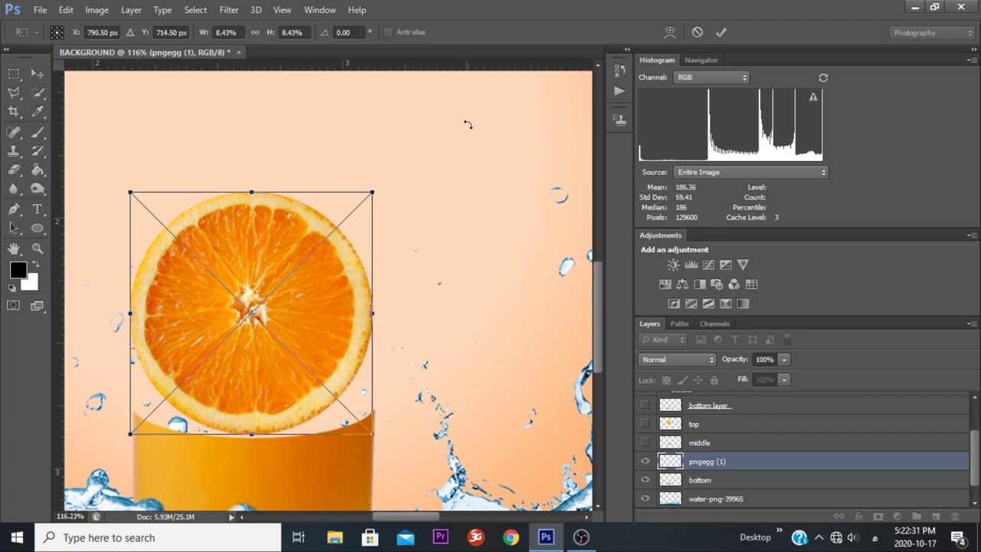
key("Right")
key("Right")
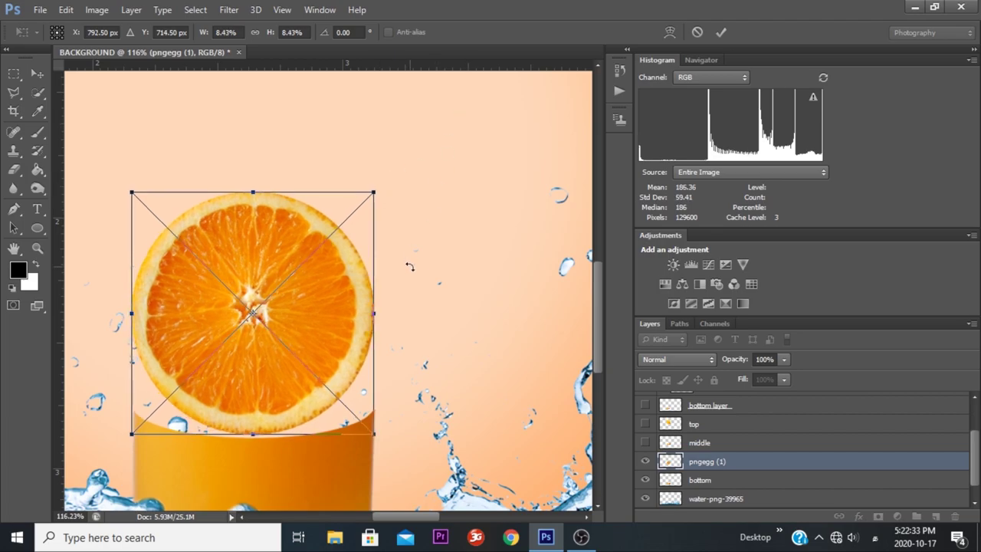
key("Right")
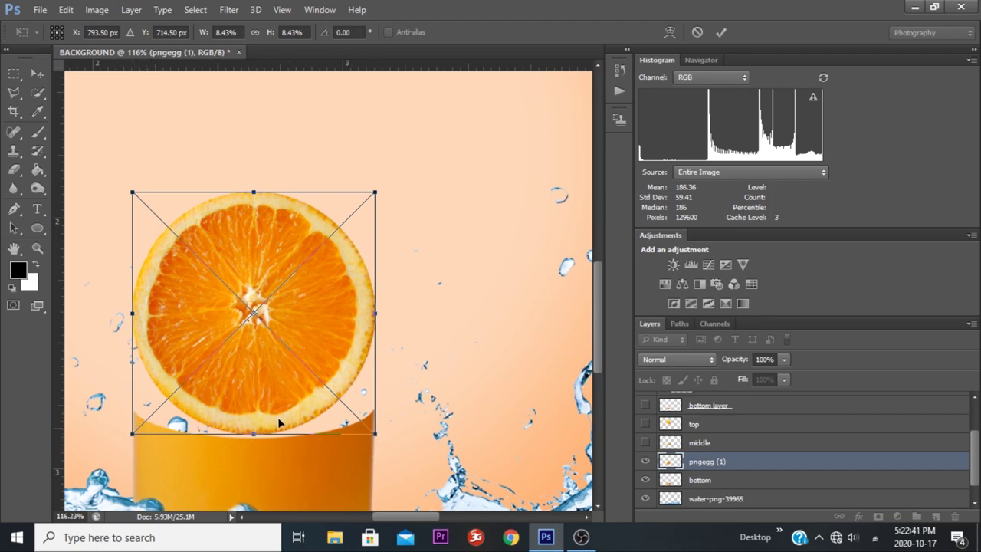
key("Down")
key("Down")
key("Down")
key("Down")
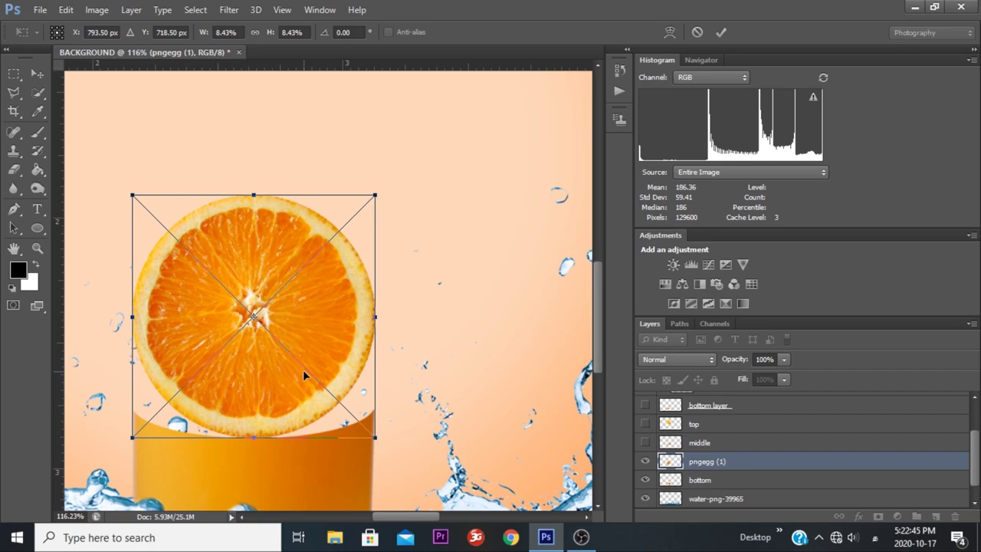
Taper the orange slice's top edge inward with a Perspective transform
right_click(285, 247)
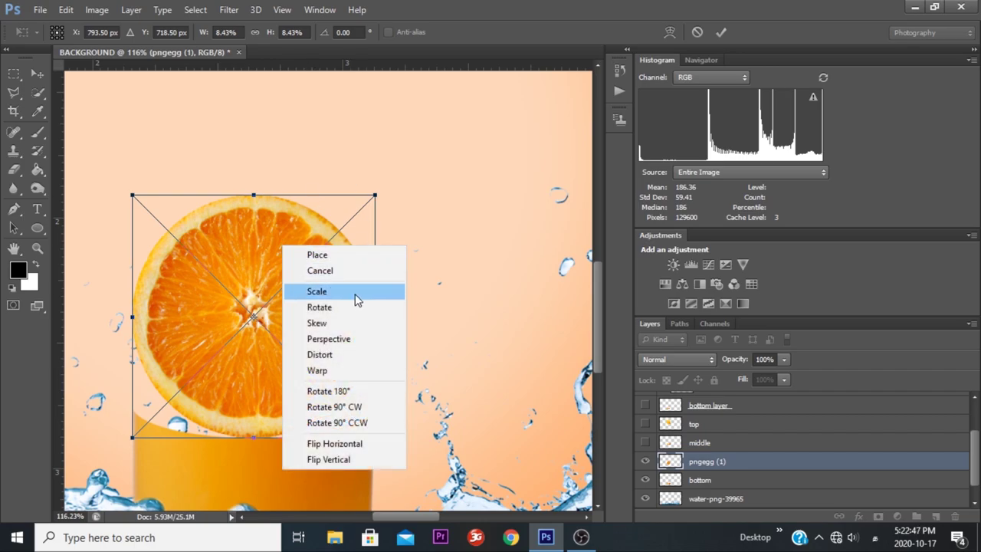
left_click(322, 343)
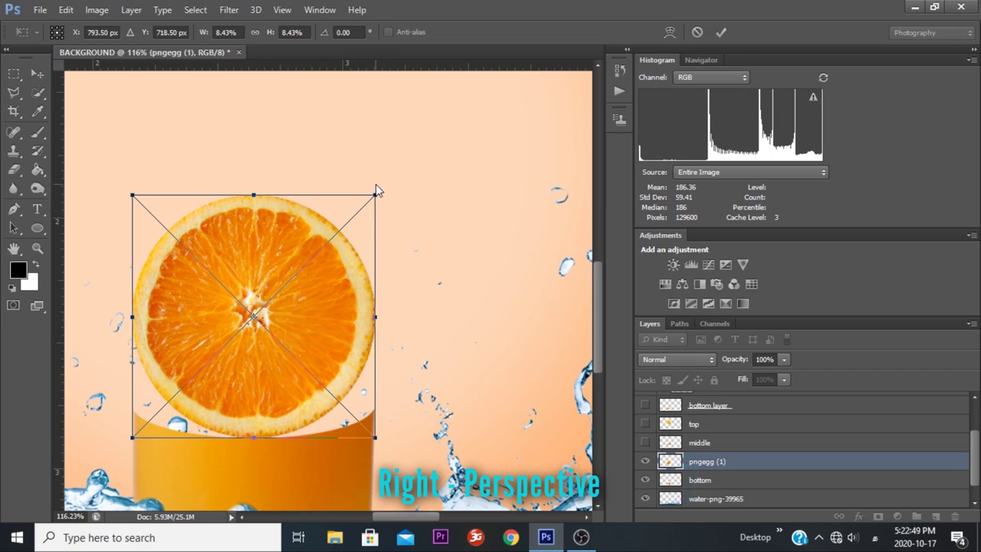
left_click_drag(376, 198, 319, 212)
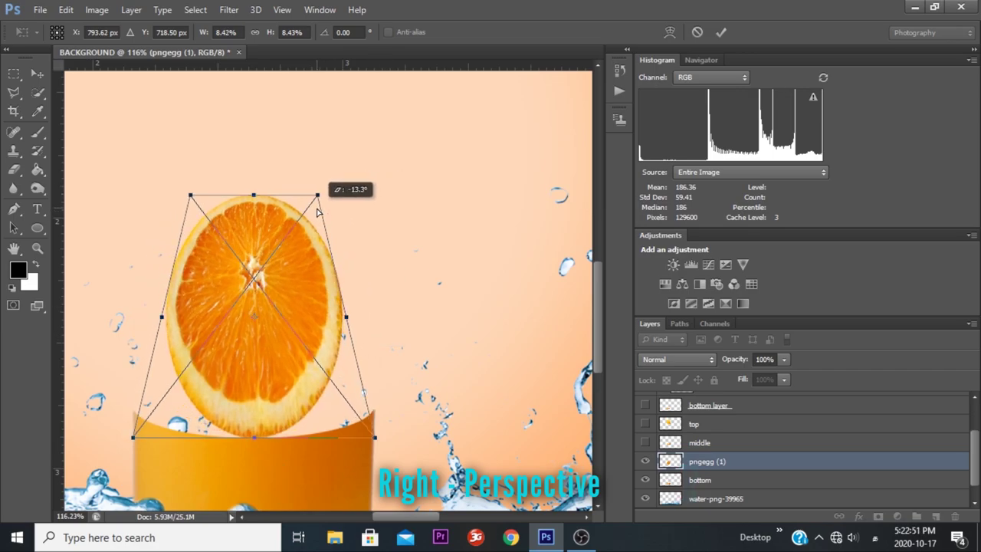
Squash the slice into a flat oval cap (8.75% by 1.62%) fitted to the cylinder rim
right_click(256, 224)
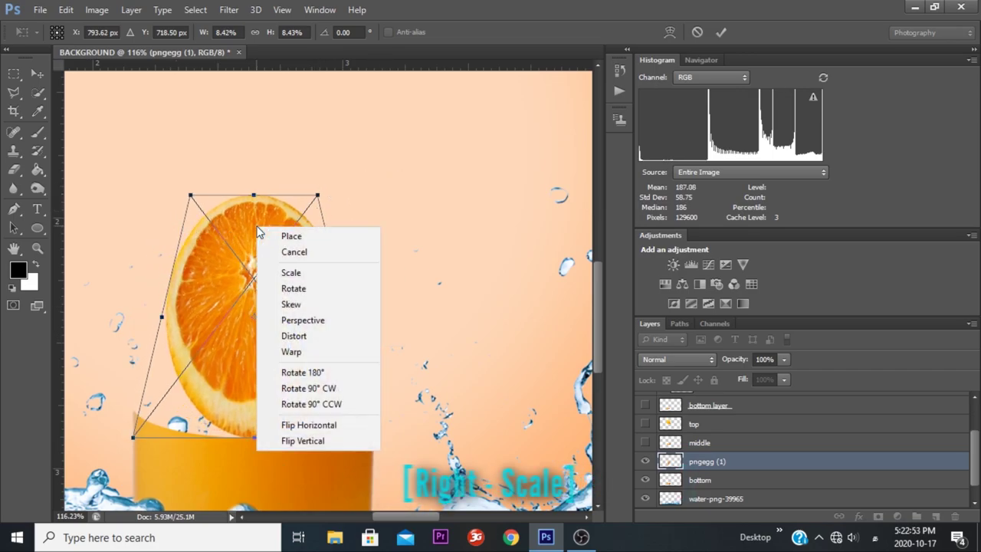
left_click(291, 274)
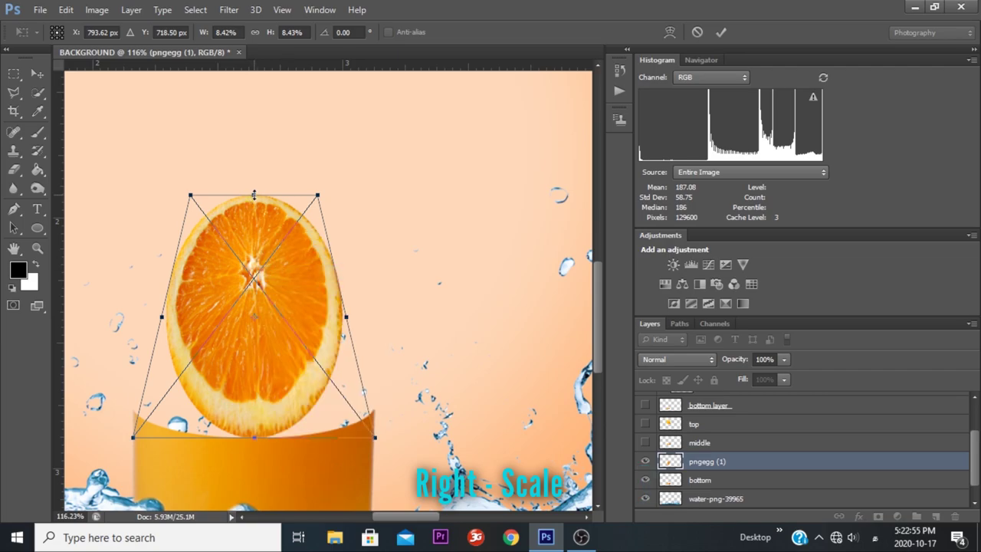
left_click_drag(254, 195, 260, 392)
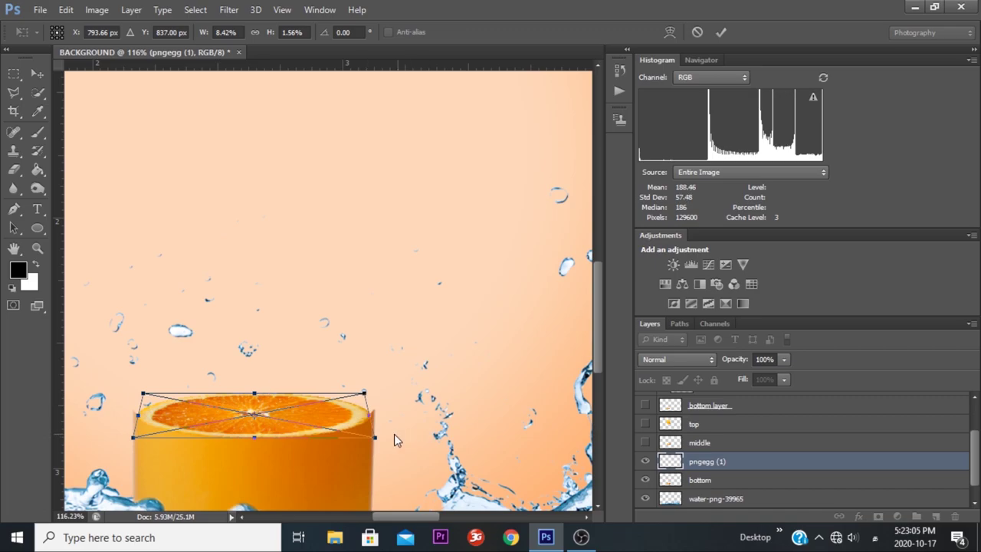
left_click_drag(375, 440, 384, 444)
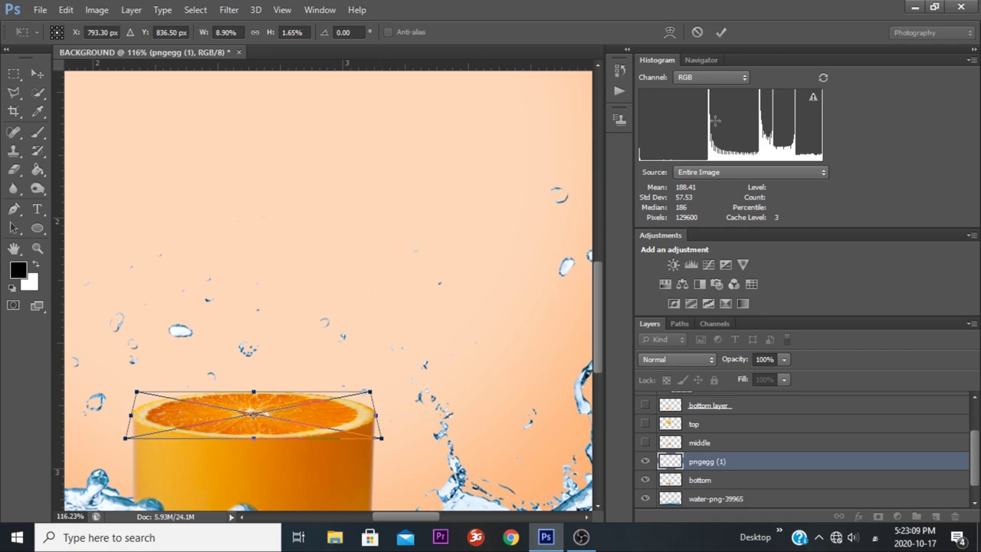
left_click(721, 32)
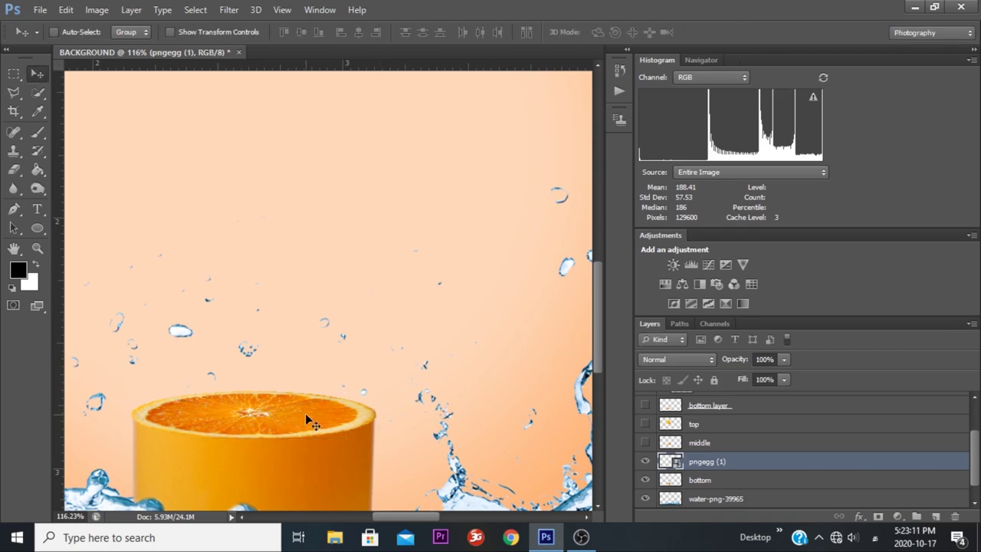
key("ctrl+t")
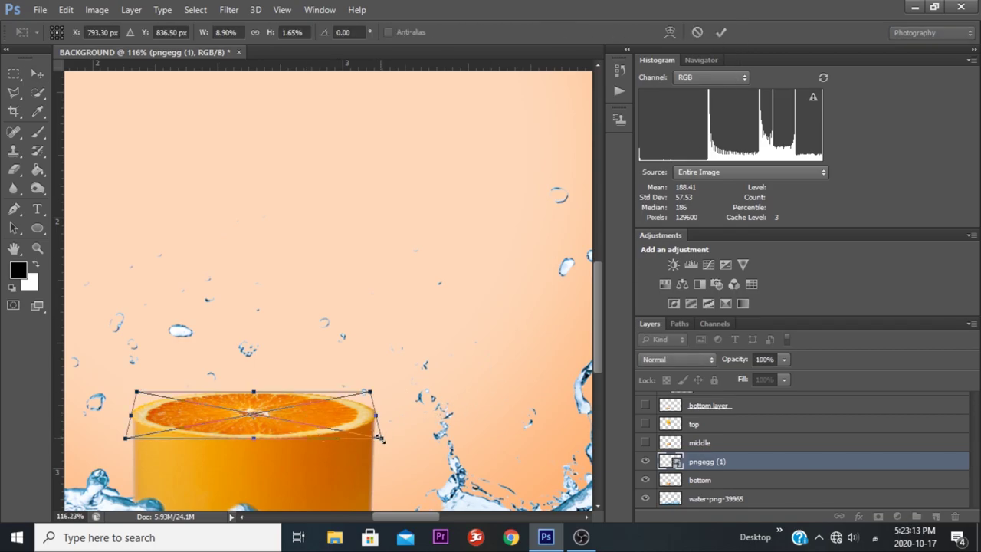
left_click_drag(377, 436, 379, 438)
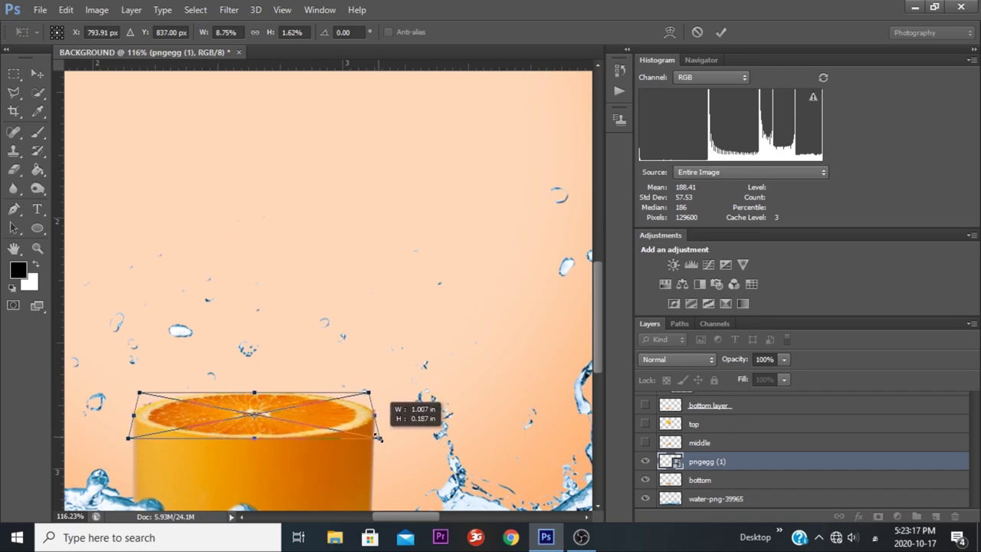
left_click(720, 32)
Fine-tune the cap position, fit the image on screen, and rasterize the orange slice layer
key("Up")
key("Up")
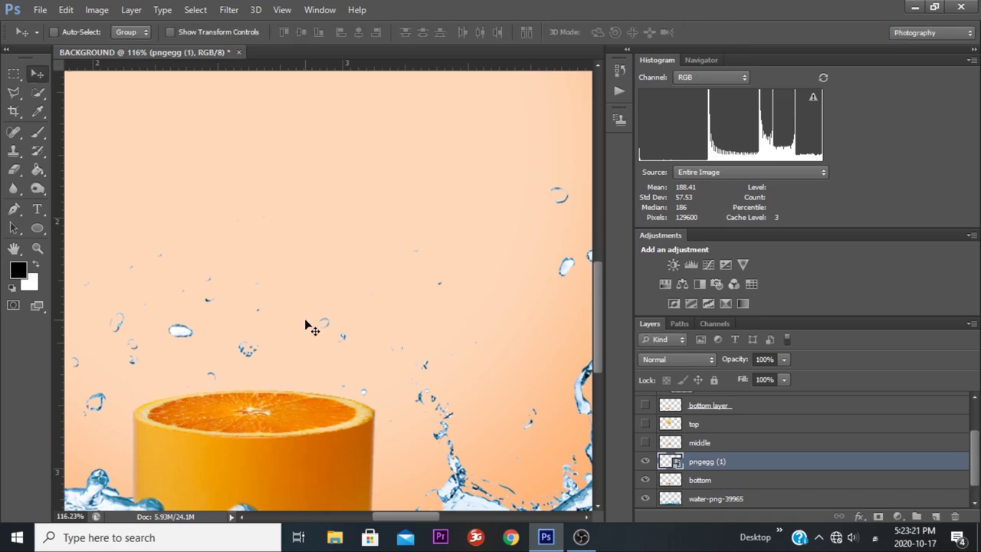
key("Down")
key("Down")
key("Down")
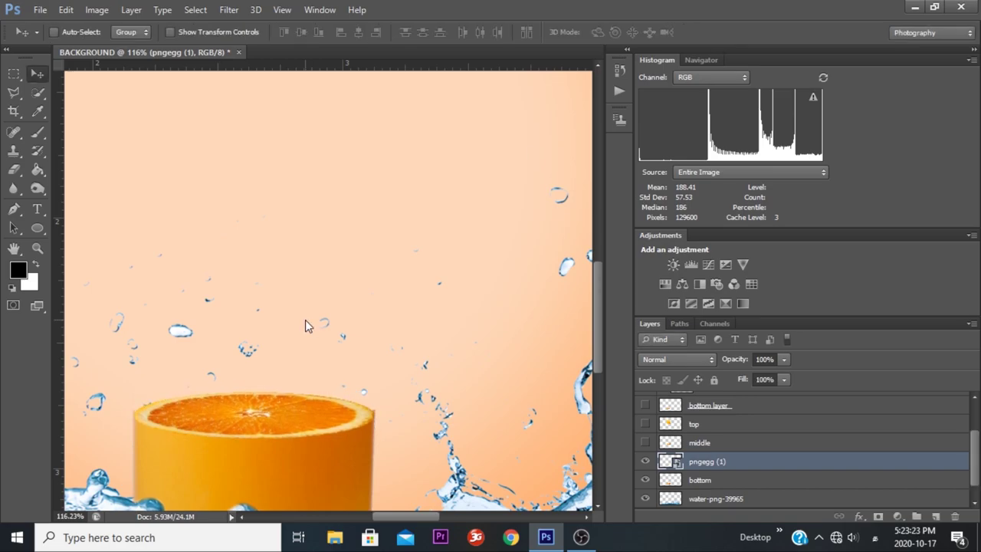
key("ctrl+0")
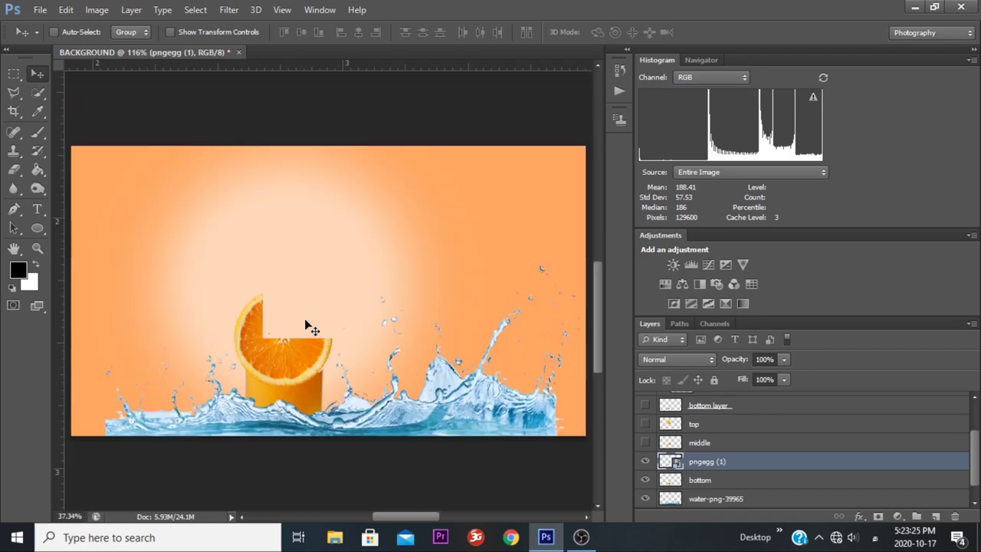
scroll(289, 375, "up", 1)
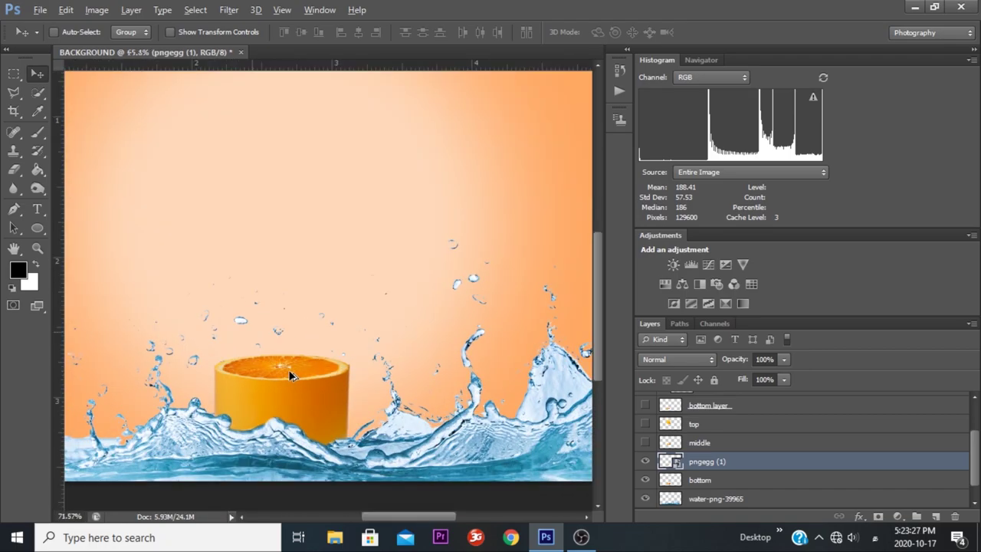
scroll(289, 376, "up", 1)
scroll(289, 376, "up", 1)
scroll(289, 375, "up", 1)
scroll(289, 369, "down", 3)
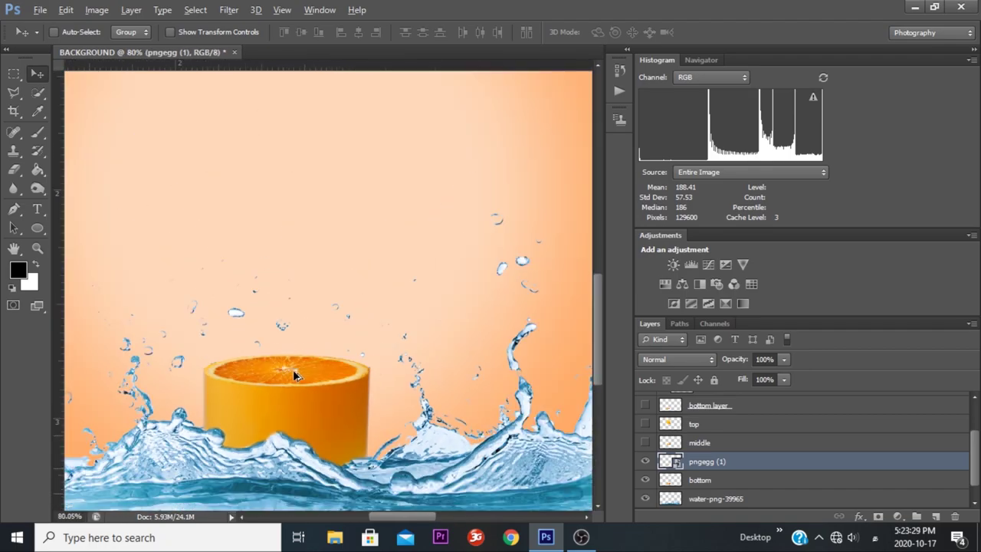
scroll(293, 369, "down", 1)
right_click(731, 460)
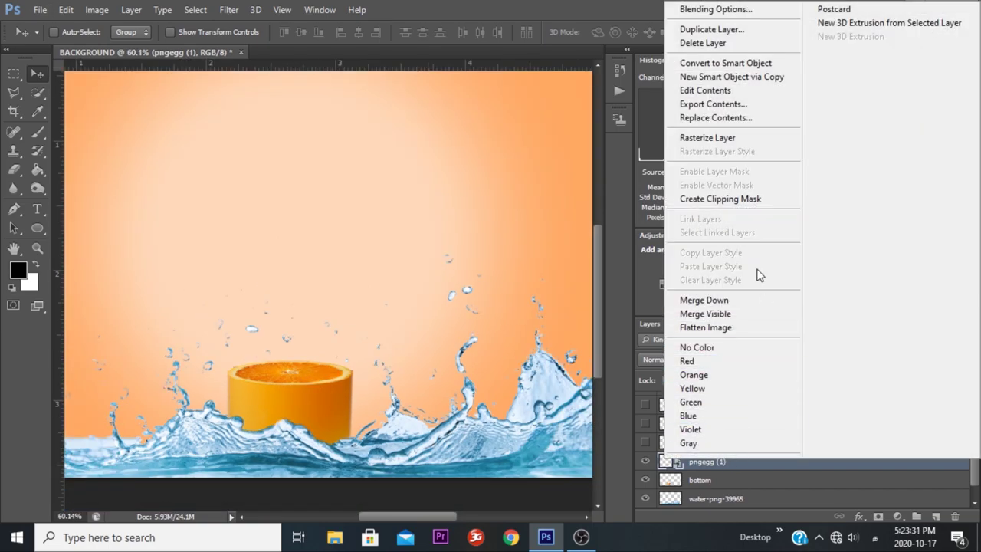
left_click(708, 138)
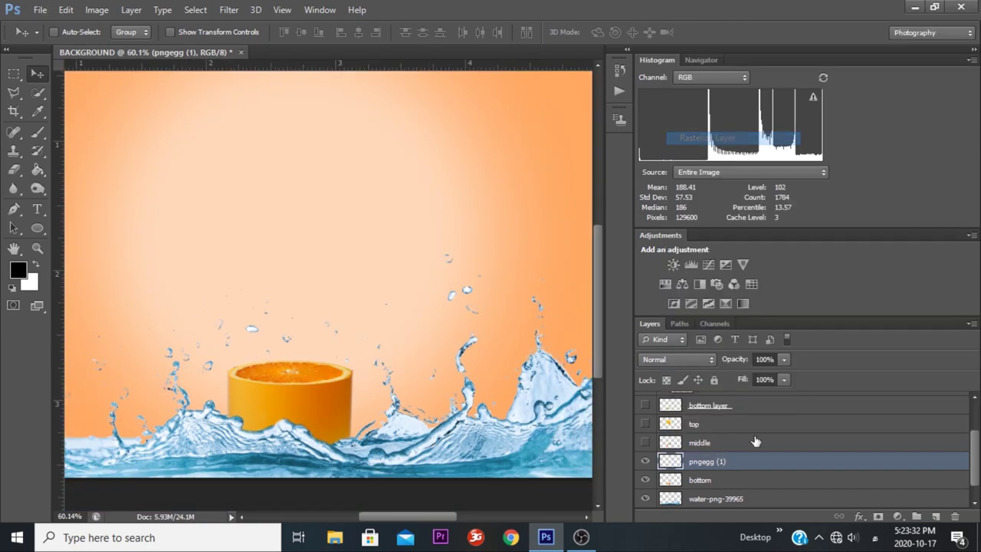
Rename the orange slice layer 'bottom slice', switching the keyboard input to English
double_click(711, 462)
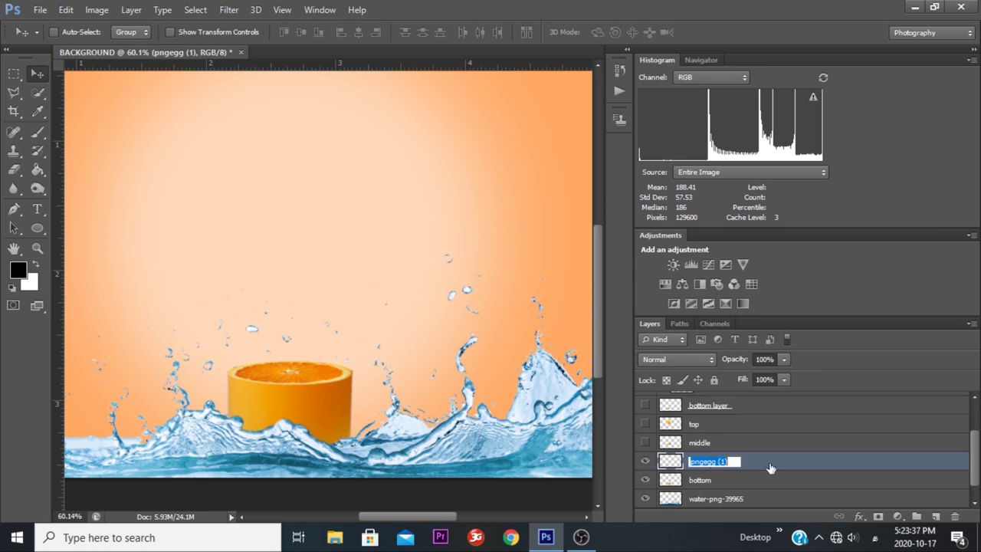
type("ලු")
type("ஸ தேகமா")
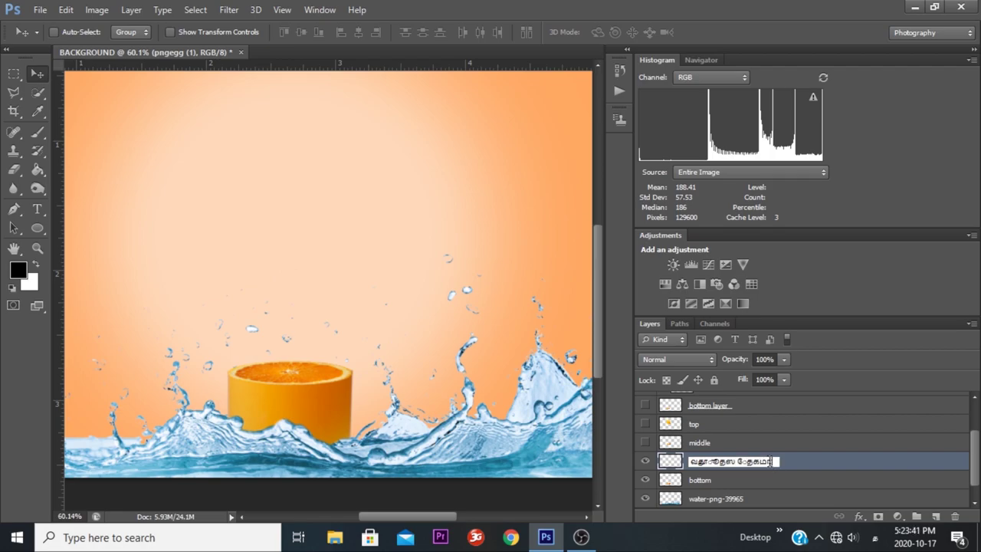
key("ctrl+a")
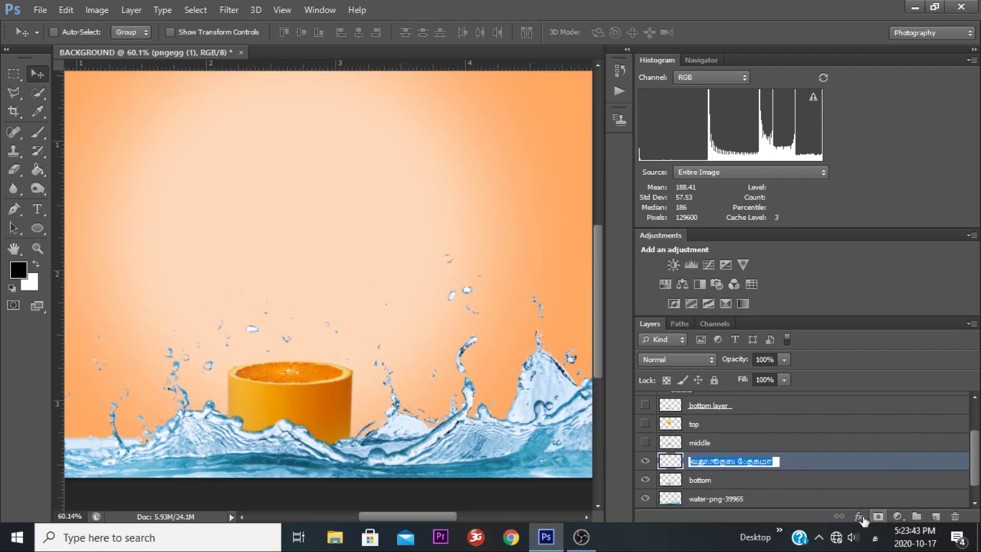
left_click(875, 539)
left_click(839, 367)
type("botto")
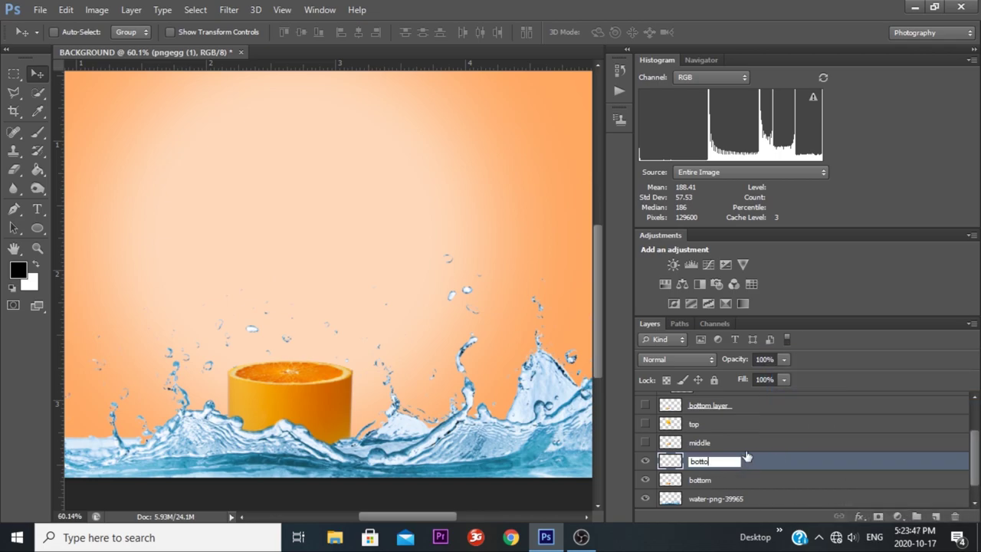
type("m slice")
key("Return")
Duplicate the bottom slice layer and rename the copy 'middle slice'
left_click(774, 480)
left_click(644, 461)
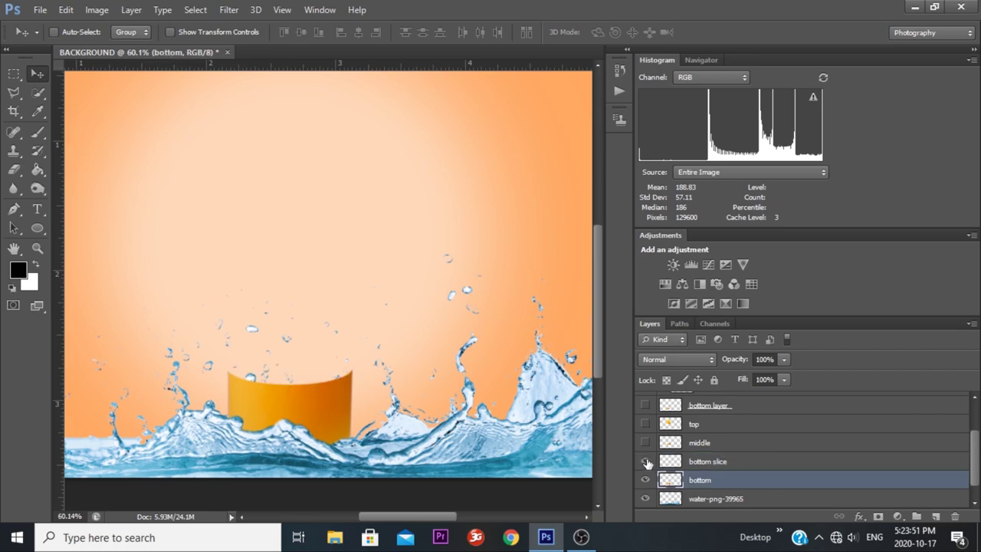
left_click_drag(853, 463, 935, 516)
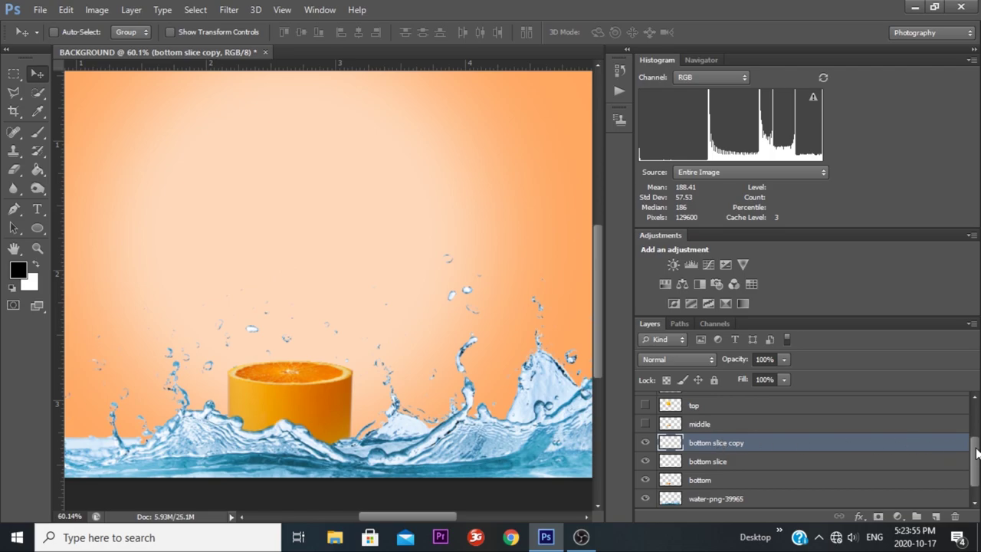
left_click_drag(975, 449, 977, 440)
double_click(717, 464)
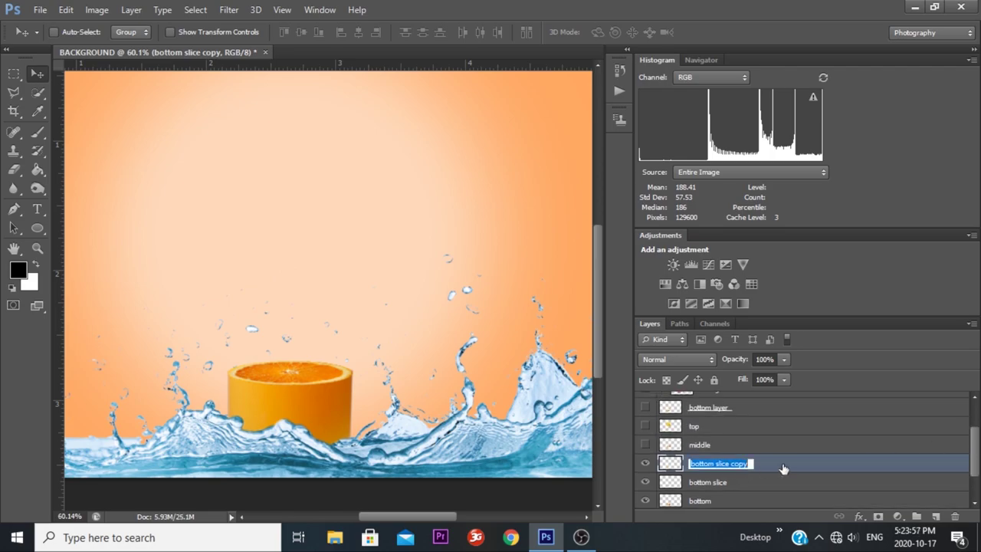
type("middle slice")
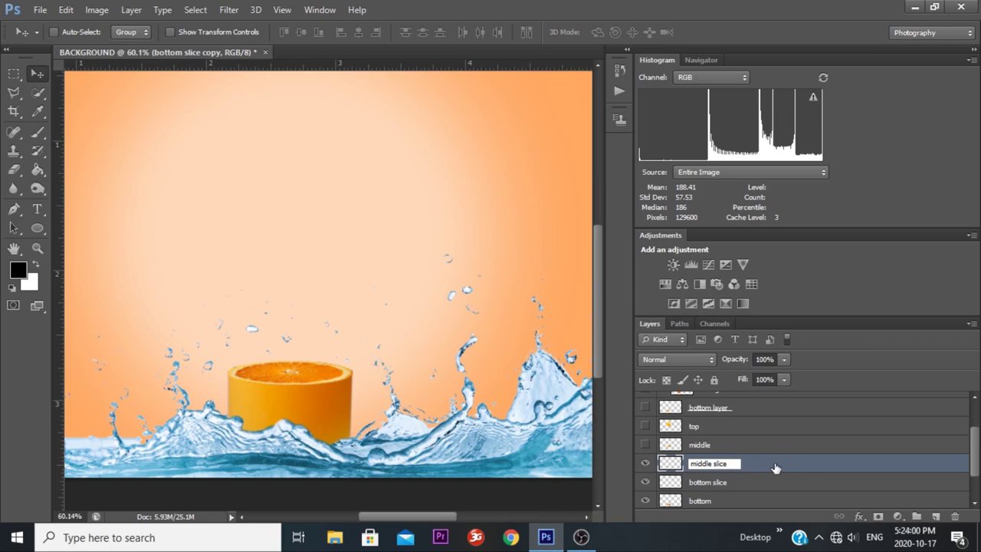
left_click(796, 501)
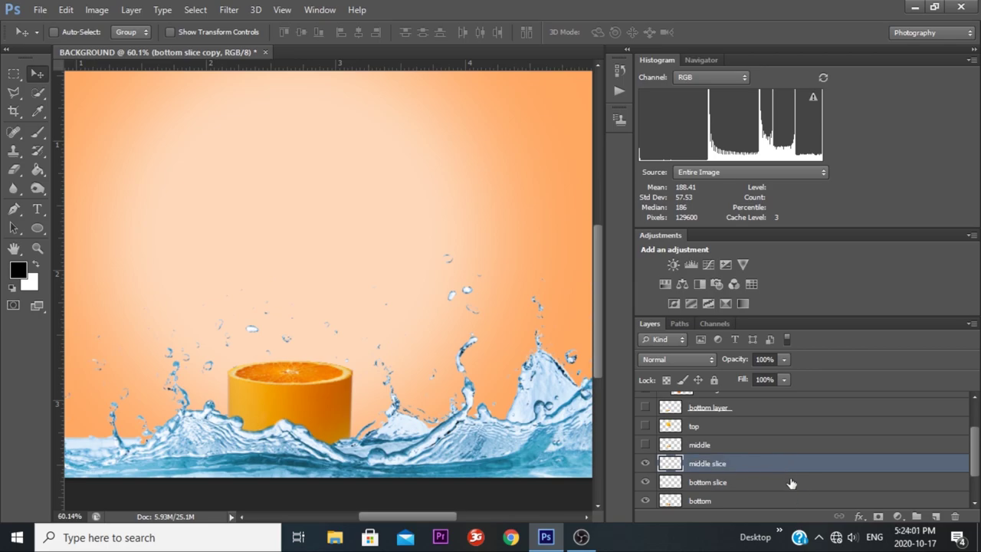
Show the middle cylinder, stack 'middle slice' above it, and move the cap onto it
left_click(715, 464)
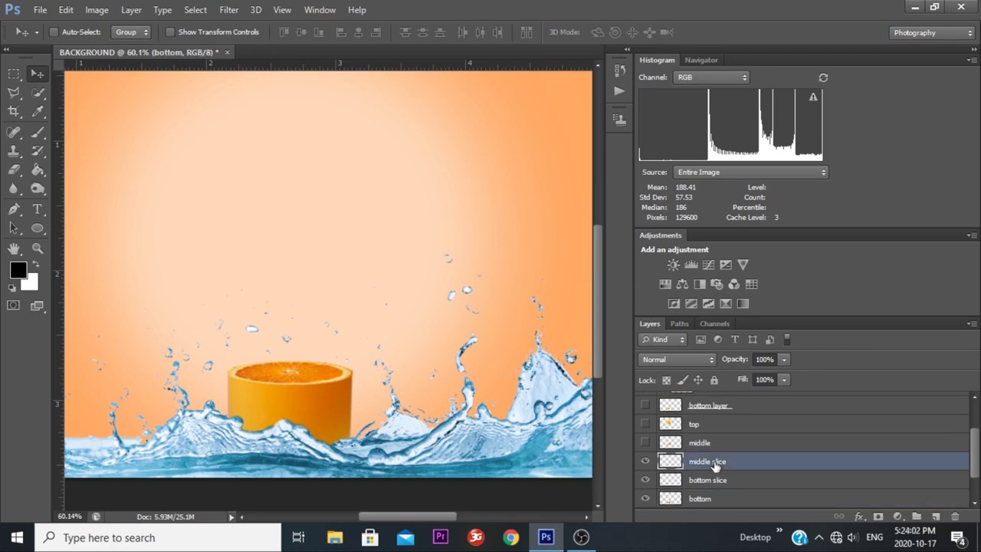
left_click(645, 443)
mouse_move(693, 442)
left_mouse_down()
mouse_move(703, 435)
mouse_move(707, 442)
left_mouse_up()
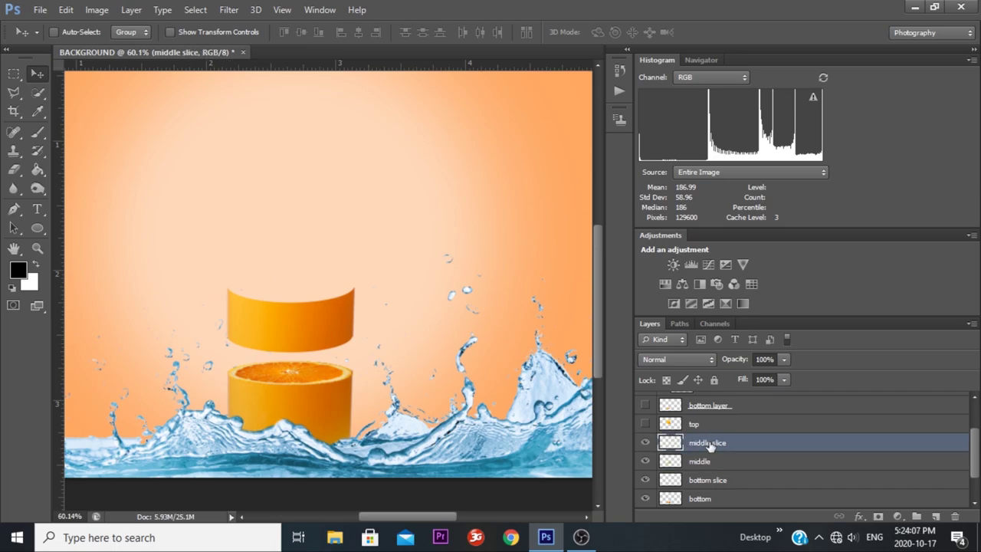
left_click_drag(297, 368, 300, 283)
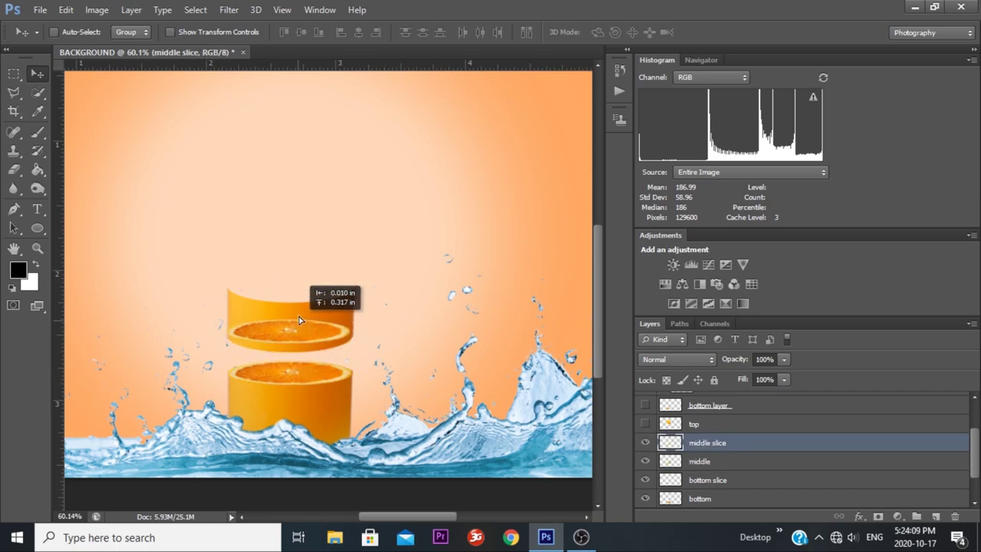
scroll(300, 278, "up", 1)
Zoom in and nudge the middle slice down slightly
scroll(280, 264, "up", 3)
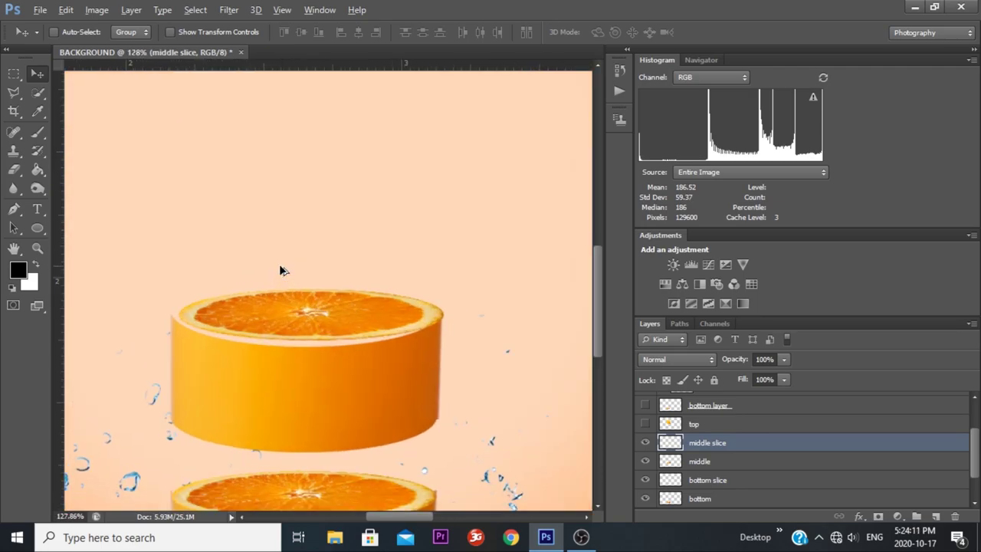
key("Left")
key("Left")
key("Left")
key("Left")
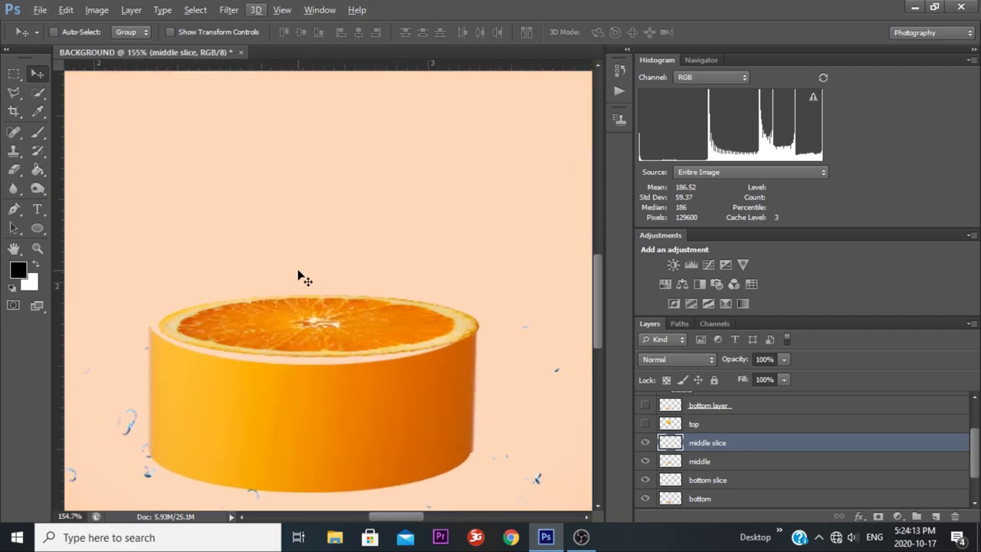
key("Right")
key("Down")
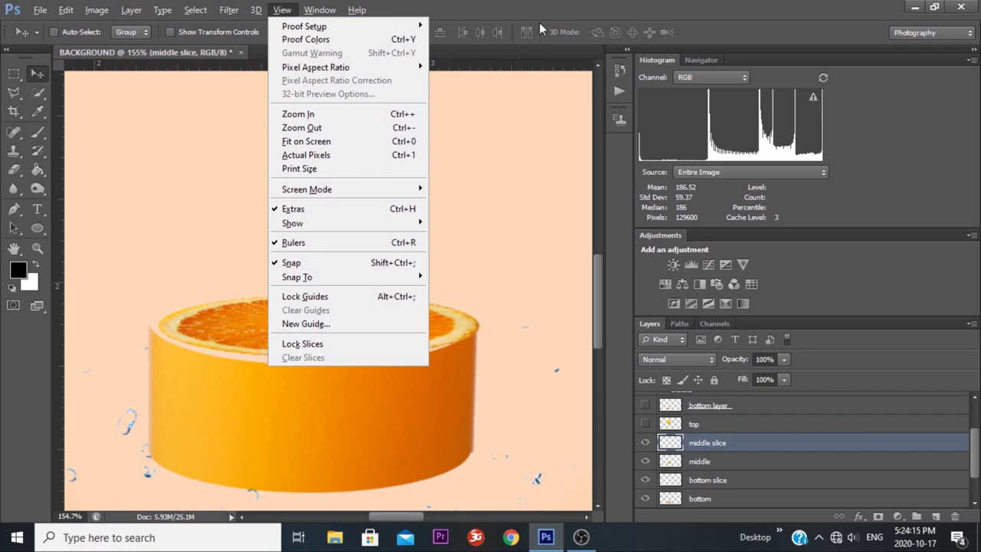
left_click(539, 22)
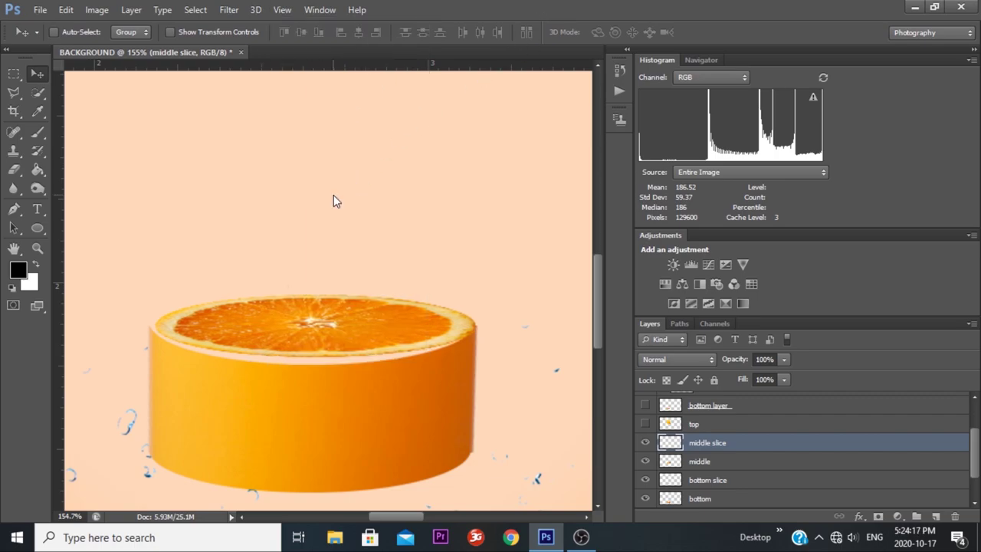
key("Down")
key("Down")
key("Down")
key("Down")
key("Down")
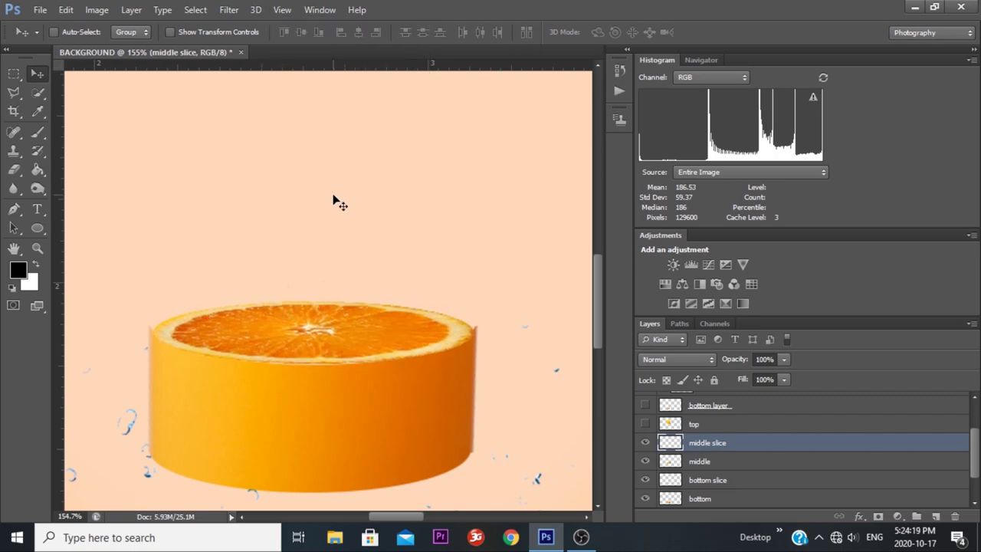
Stretch the middle slice slightly taller and enlarge it to fit the cylinder rim
key("ctrl+t")
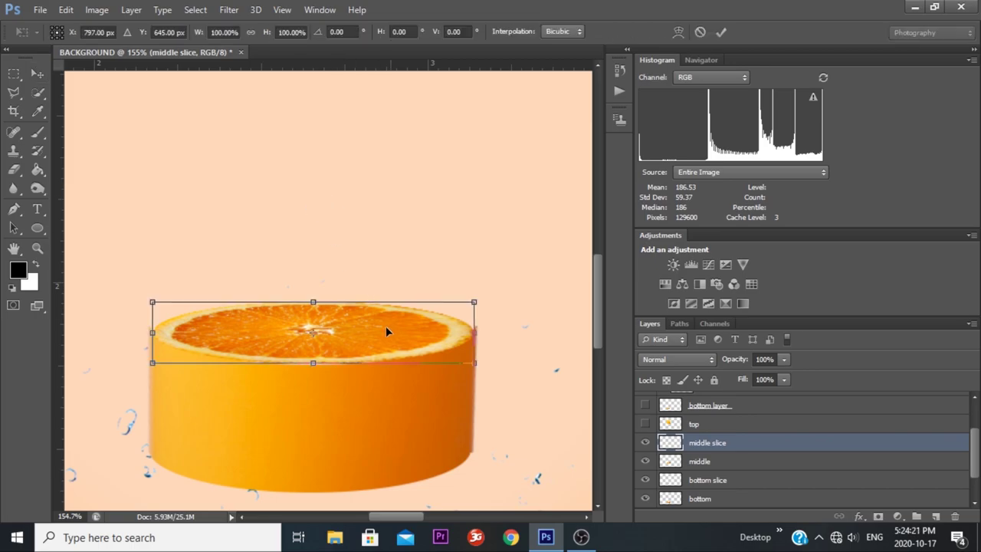
right_click(368, 327)
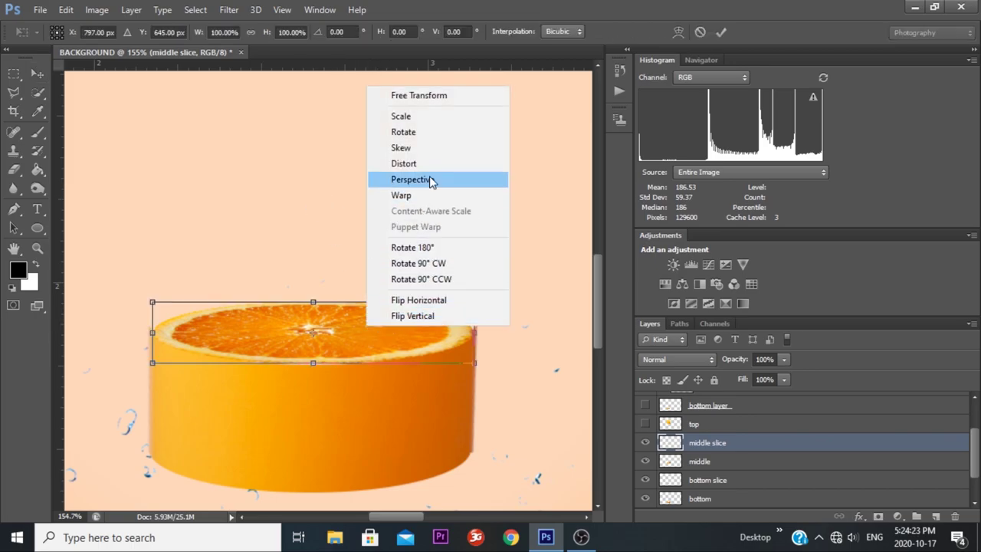
left_click(422, 116)
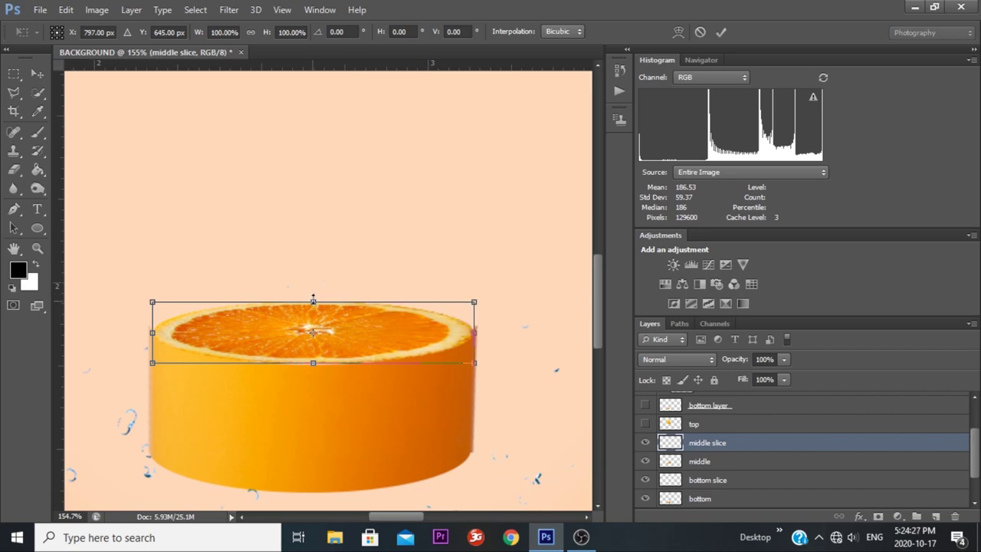
left_click_drag(313, 300, 313, 294)
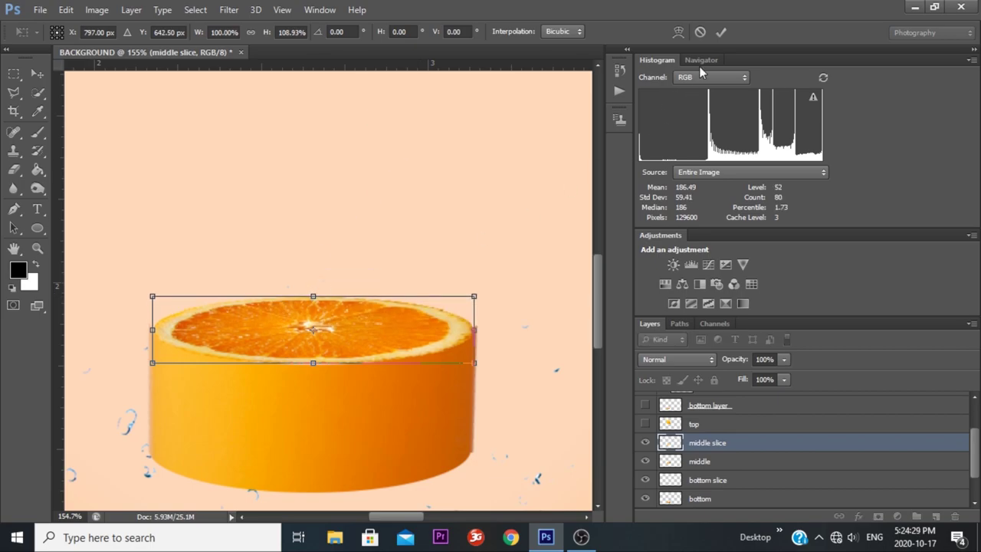
left_click(720, 31)
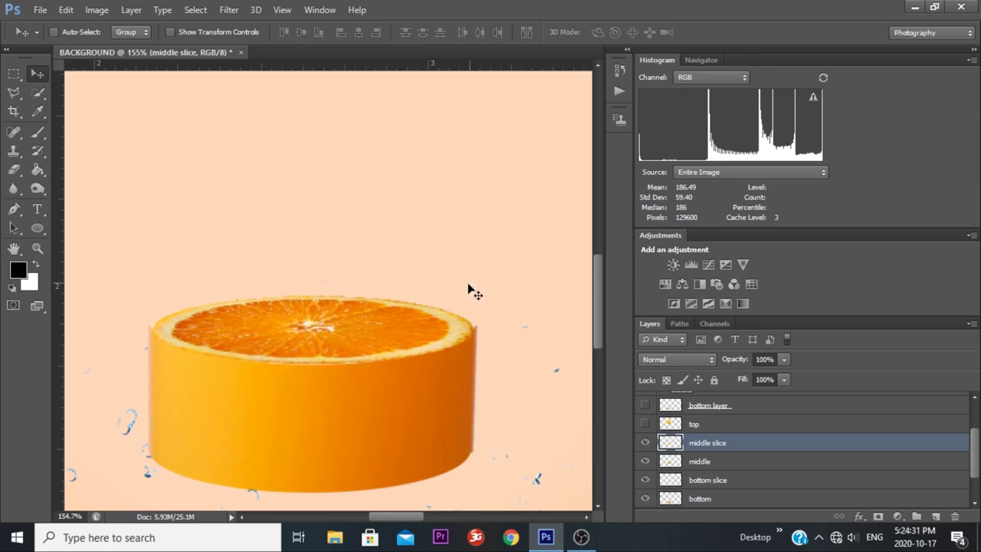
key("ctrl+t")
left_click_drag(475, 364, 479, 366)
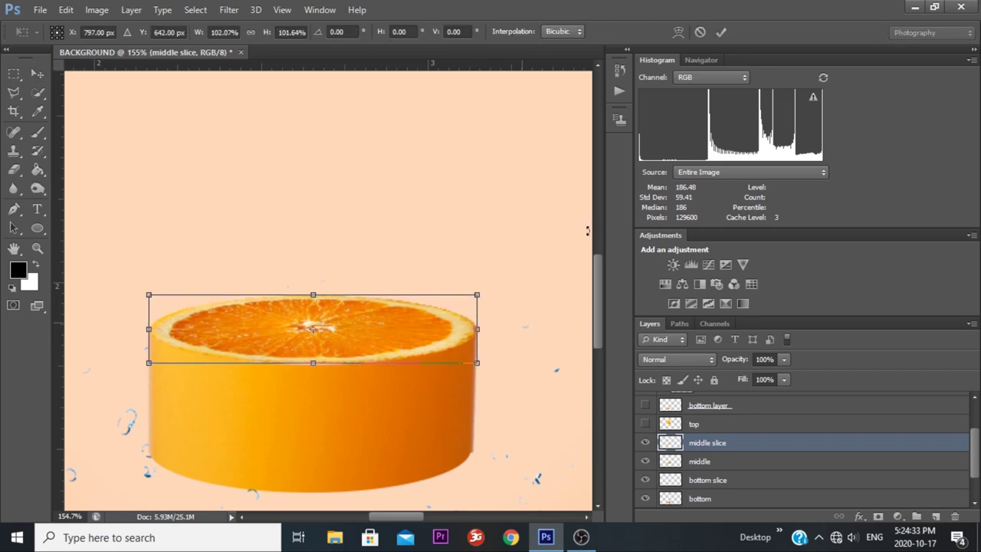
left_click(720, 32)
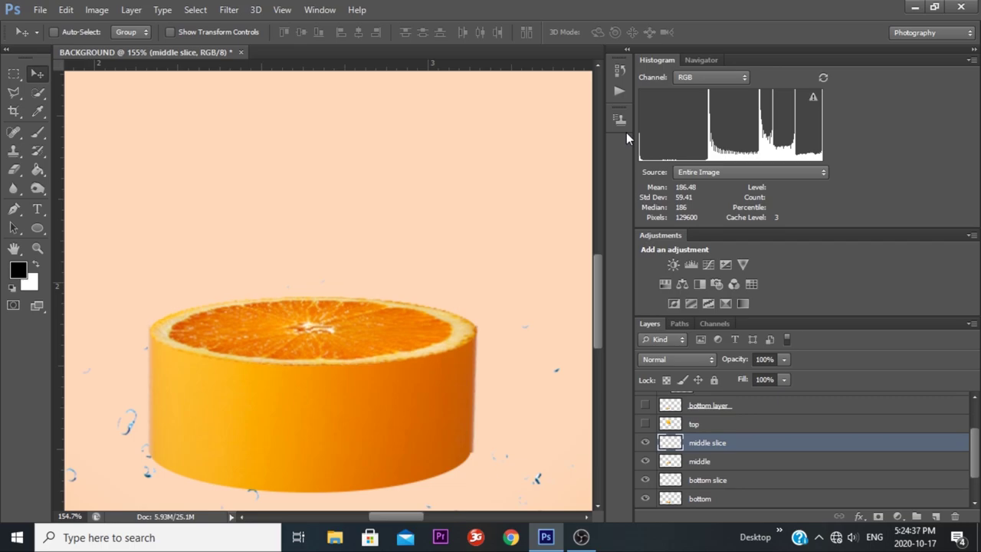
Duplicate the middle slice layer as 'top slice'
key("ctrl+0")
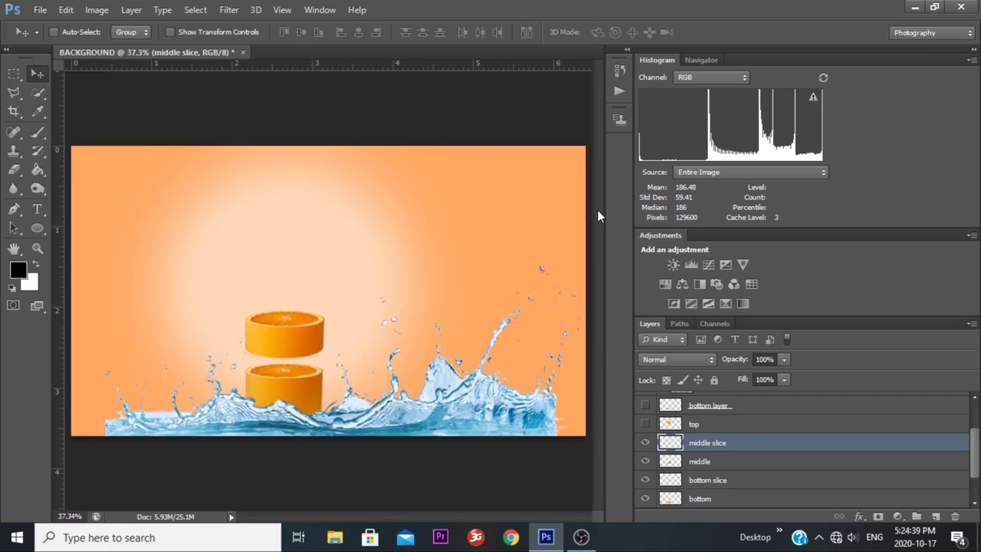
scroll(311, 319, "up", 5)
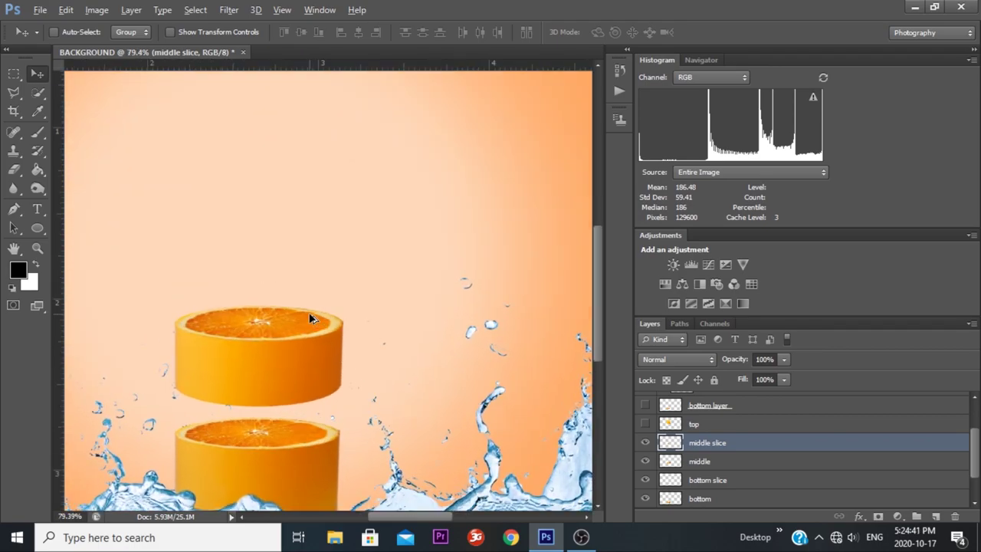
key("alt")
left_click_drag(737, 445, 936, 515)
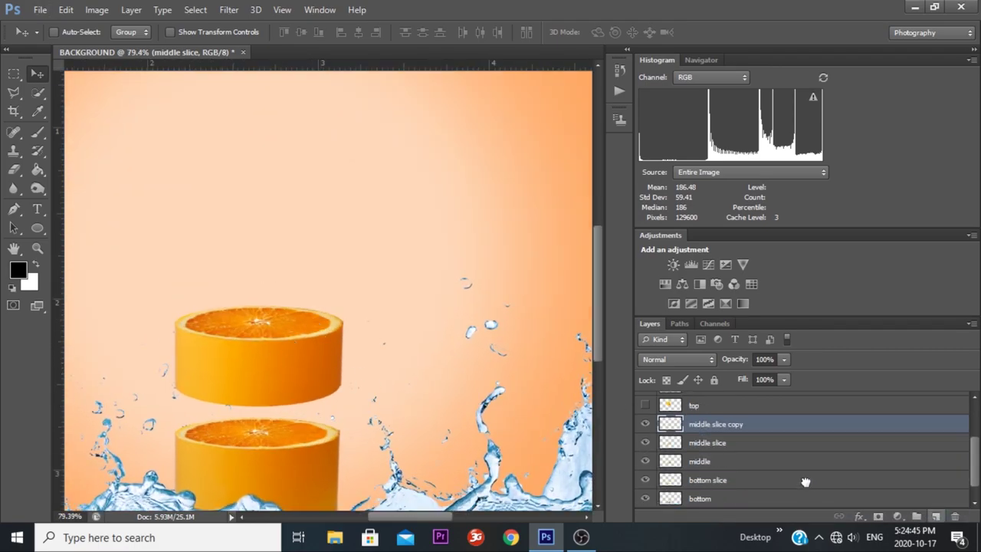
double_click(724, 426)
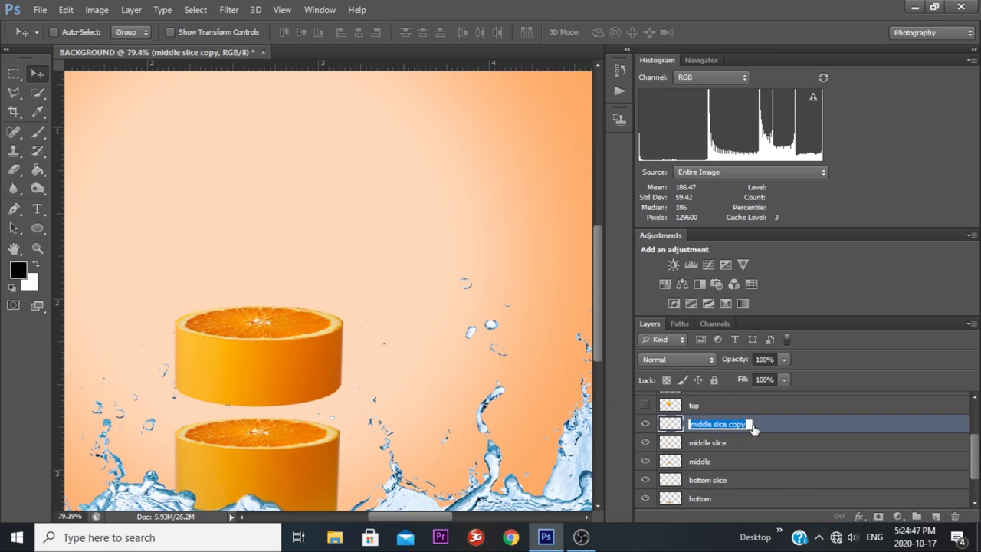
type("top slice")
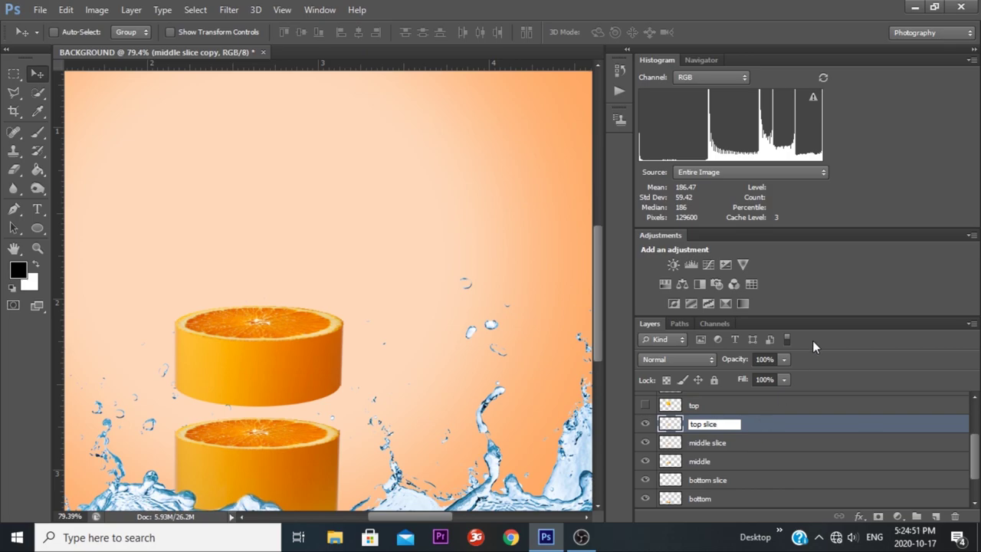
left_click(782, 463)
left_click_drag(973, 452, 975, 429)
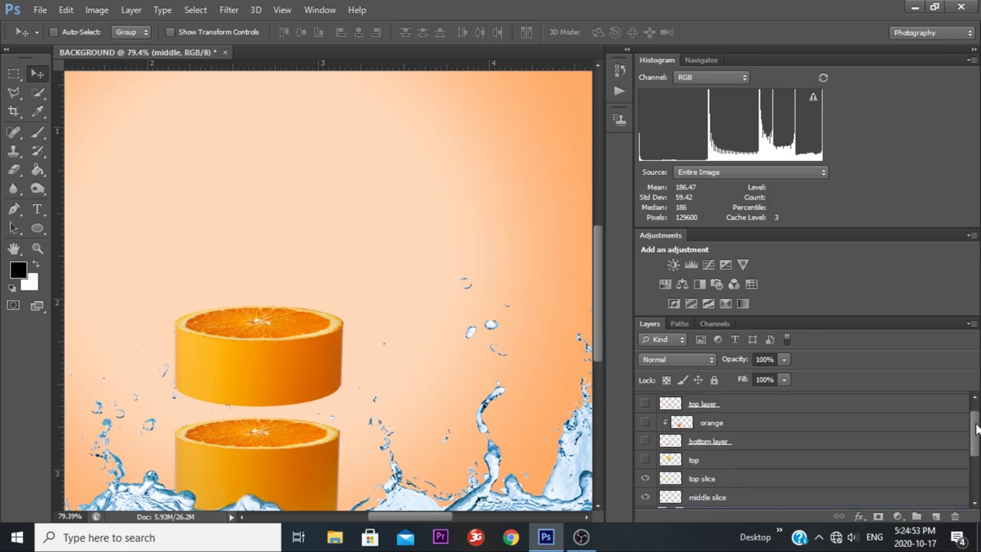
Show the top cylinder and toggle the top and bottom layer slices to compare them
left_click(705, 461)
left_click(645, 460)
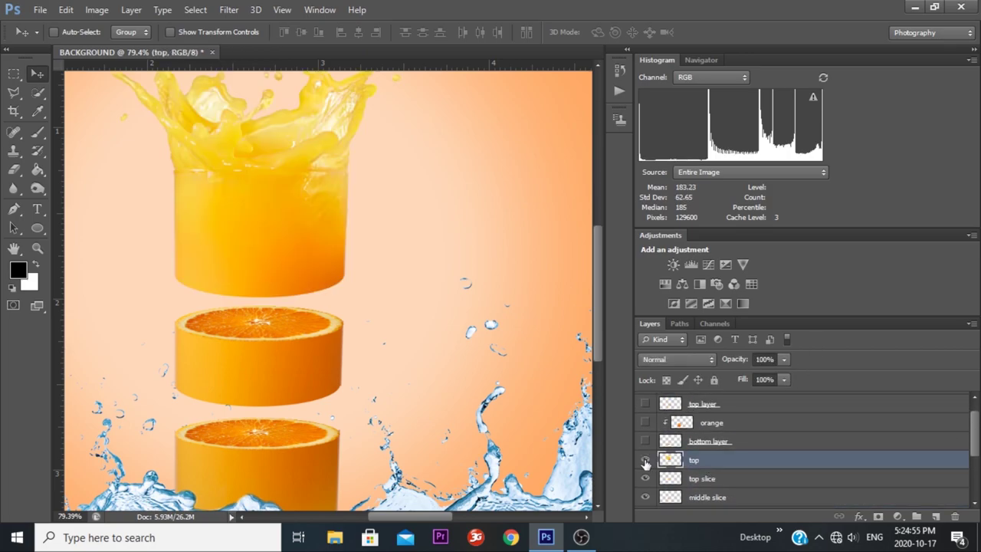
left_click(712, 480)
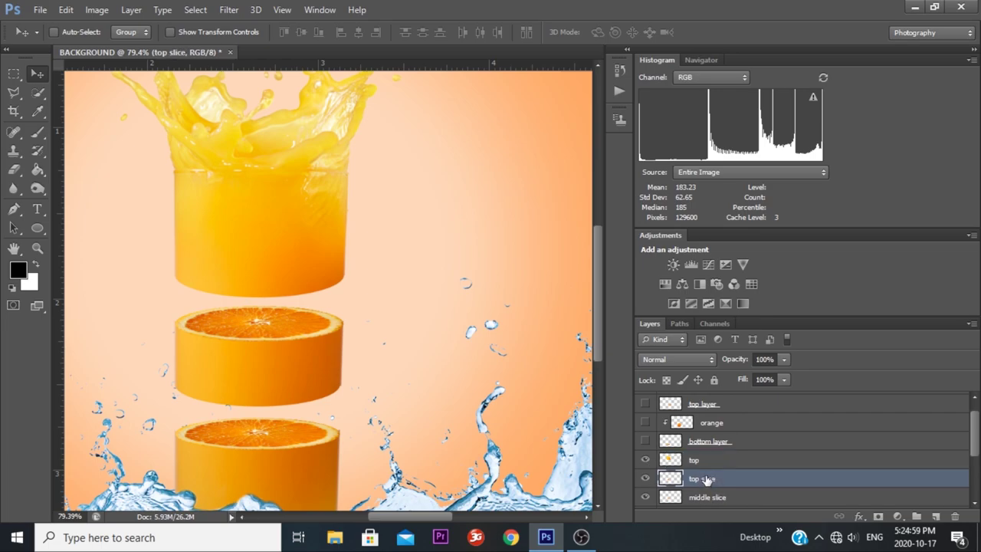
left_click(645, 404)
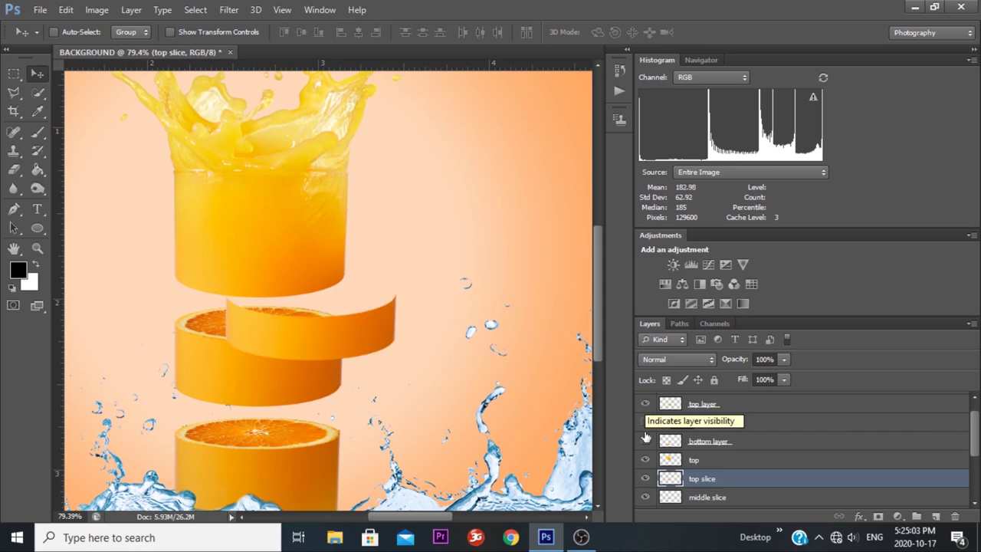
left_click(646, 442)
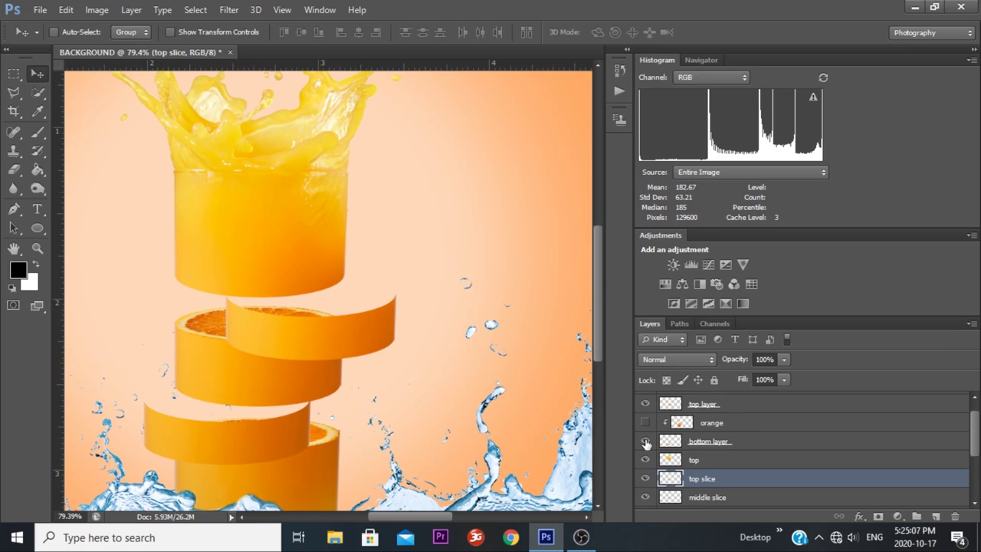
left_click(646, 442)
left_click(645, 404)
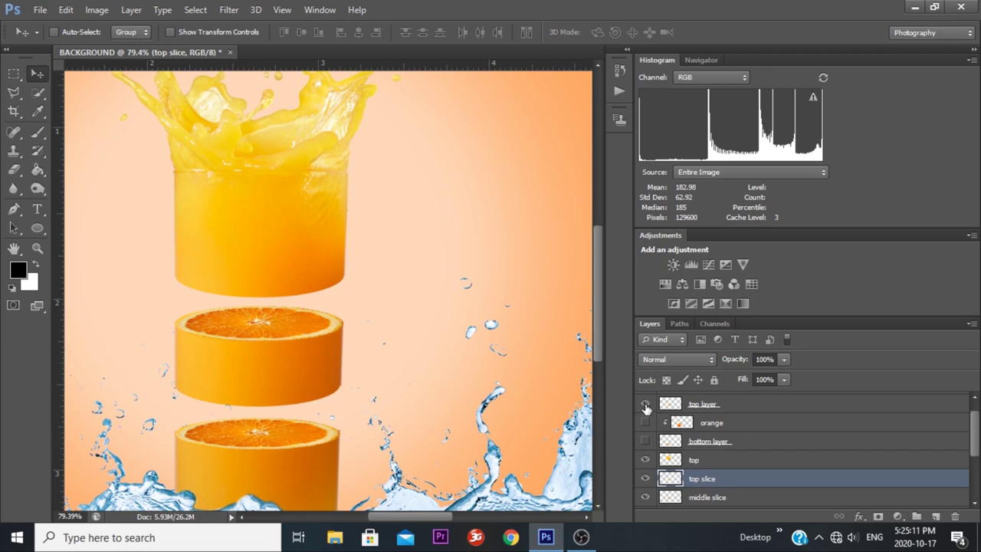
left_click(645, 404)
Rename 'top slice' to 'top orange slice' and show the top layer's slanted slice again
double_click(702, 478)
type("o")
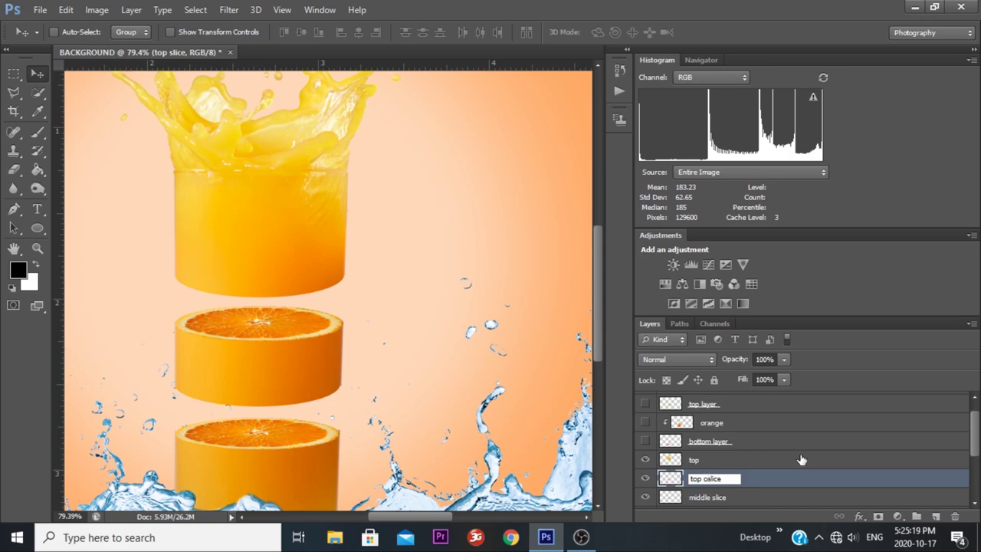
type("range")
key("Return")
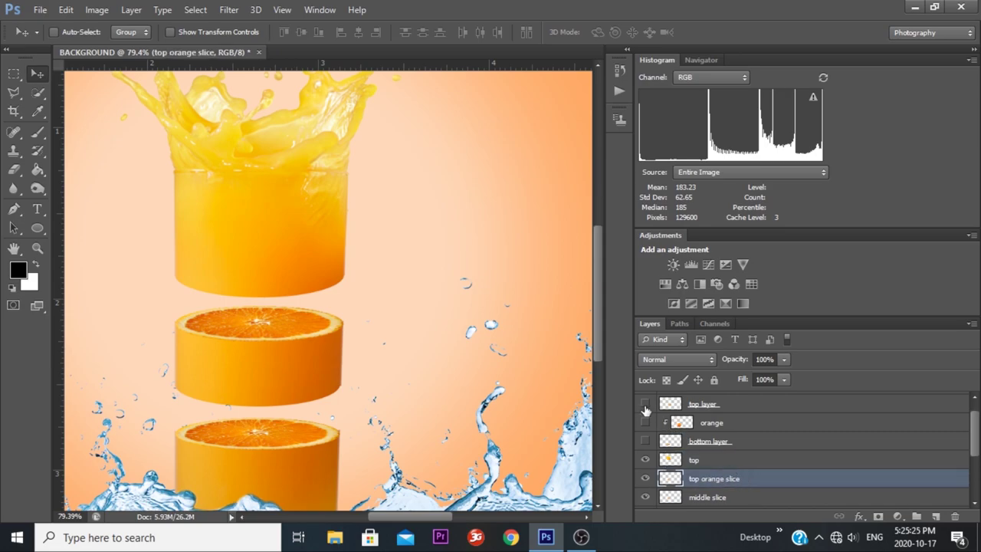
left_click(645, 404)
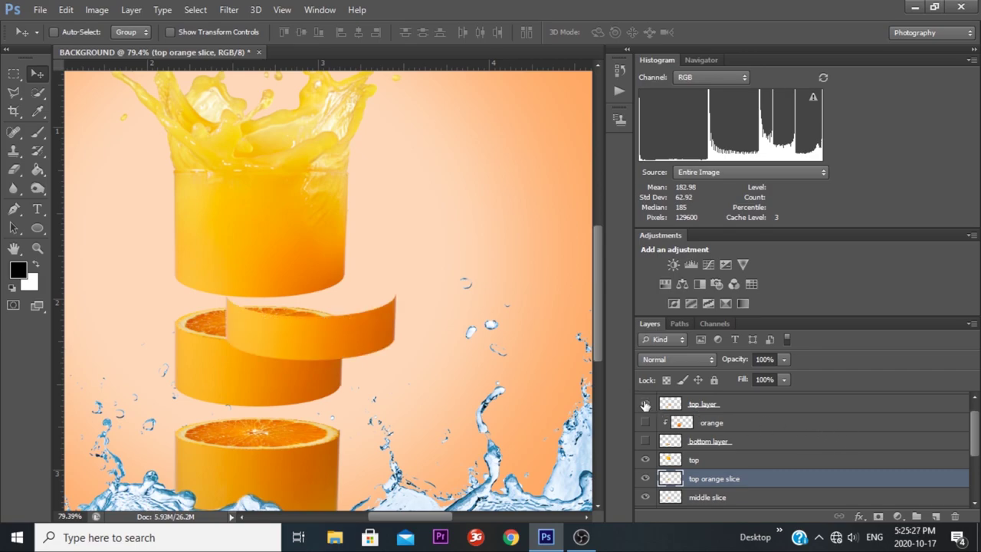
Move 'top orange slice' to the top of the Layers panel and release its clipping mask
left_click(645, 404)
left_click_drag(717, 481, 700, 401)
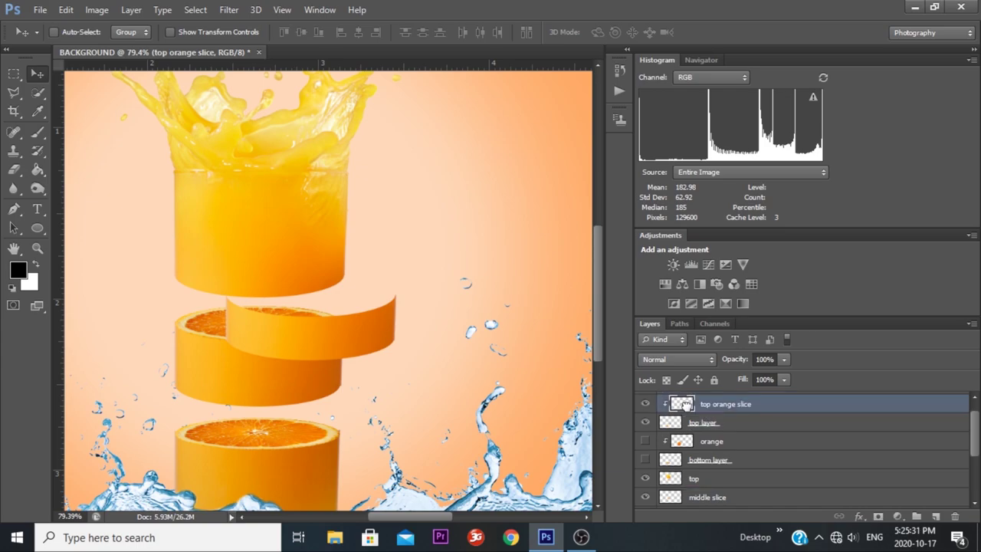
left_click(688, 413, "alt")
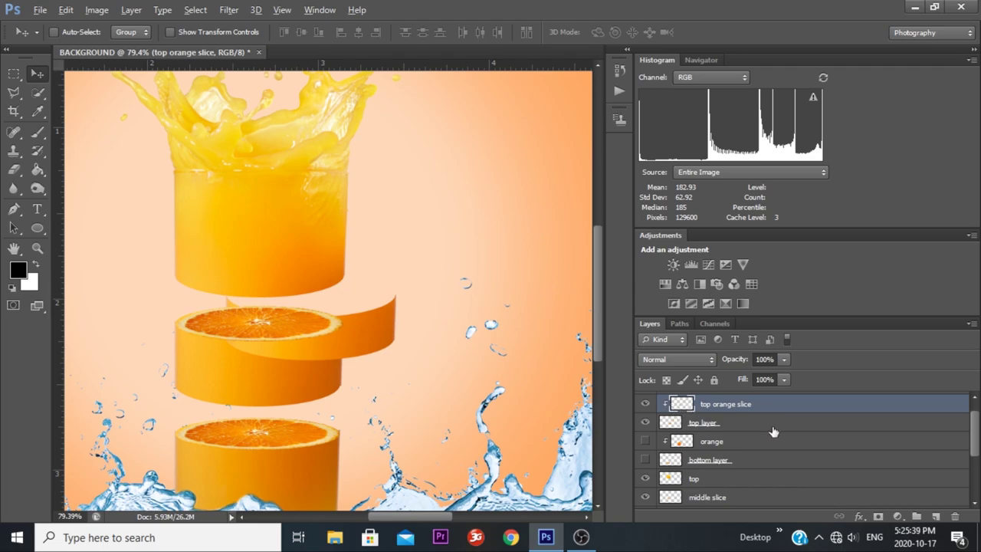
left_click(675, 407, "alt")
Move the orange slice onto the slanted middle segment, nudging it down and left
left_click_drag(287, 310, 326, 289)
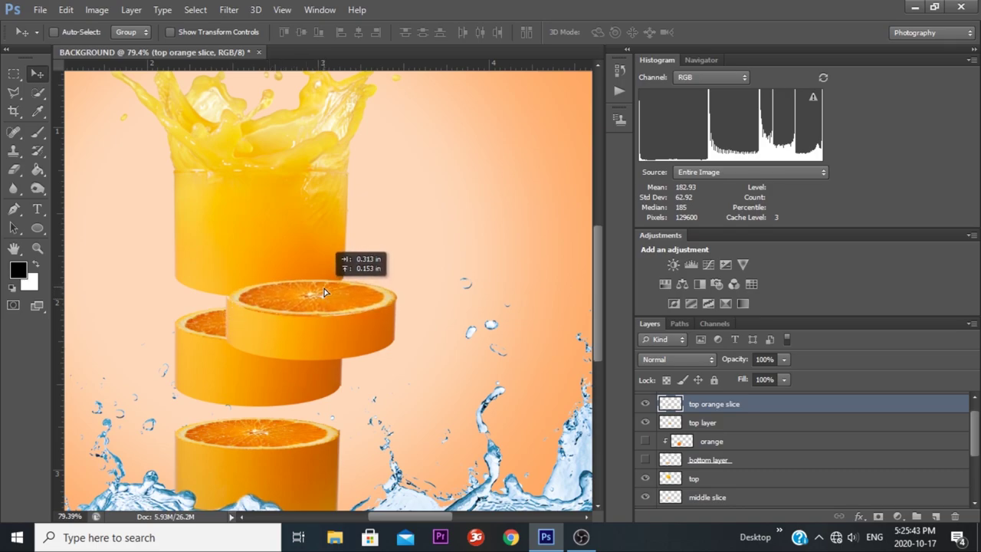
key("Down")
key("Down")
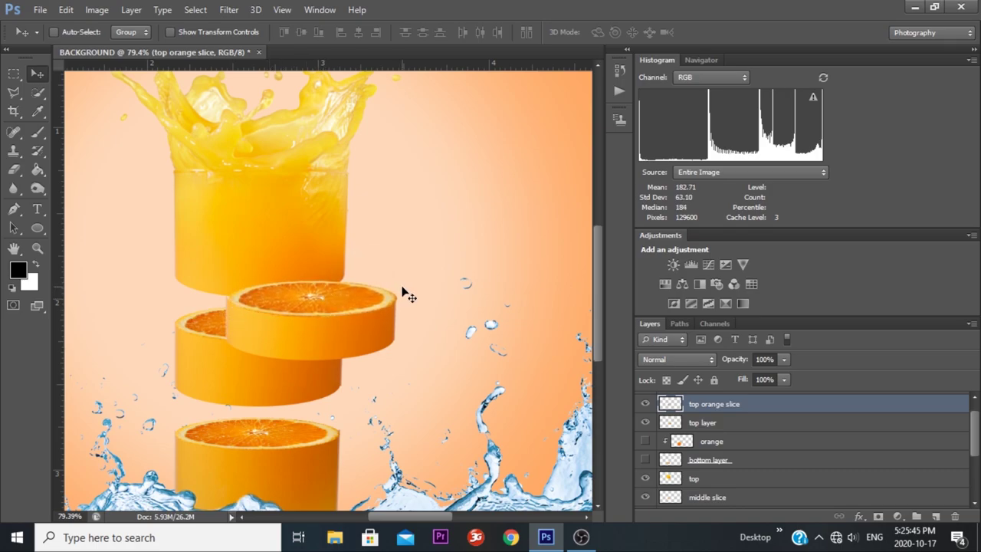
key("Down")
scroll(337, 283, "up", 3)
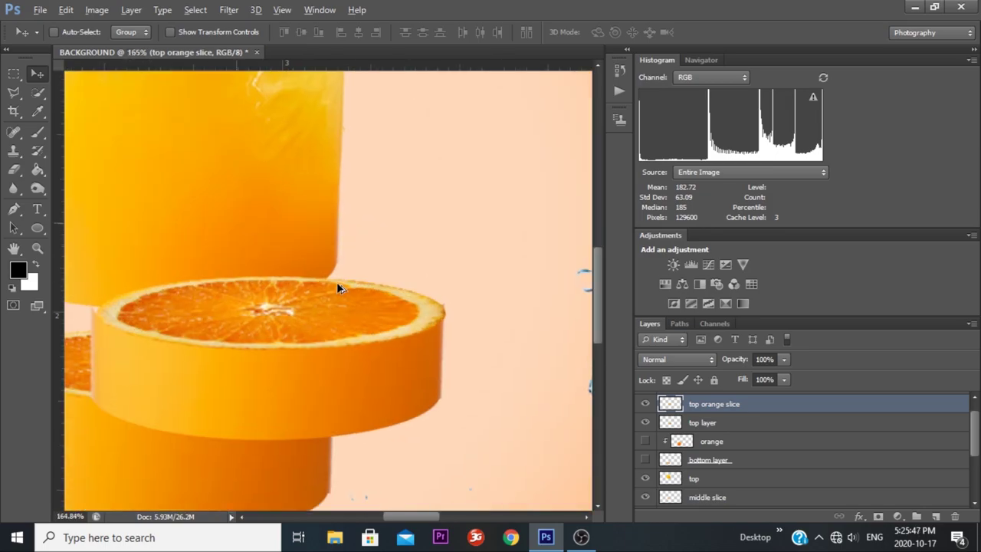
key("Left")
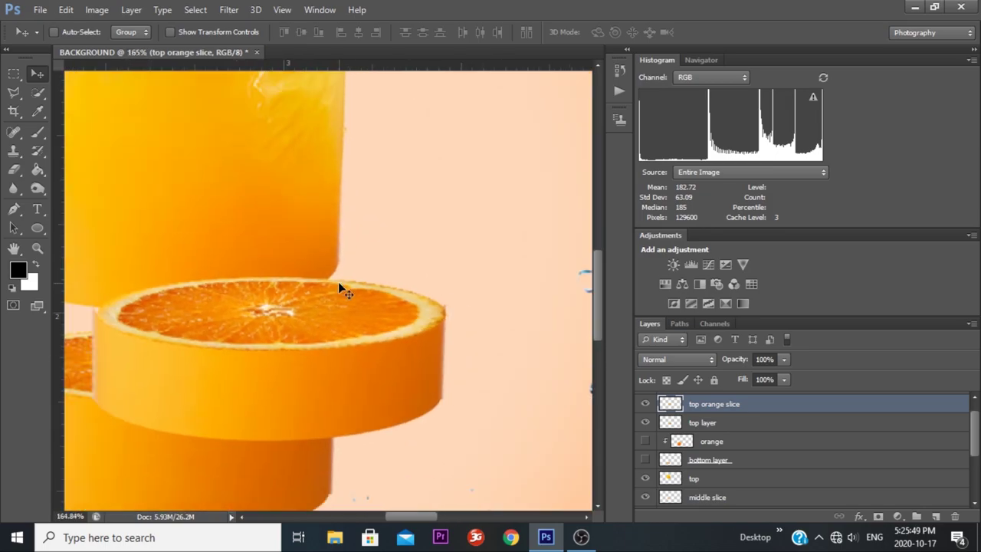
key("Left")
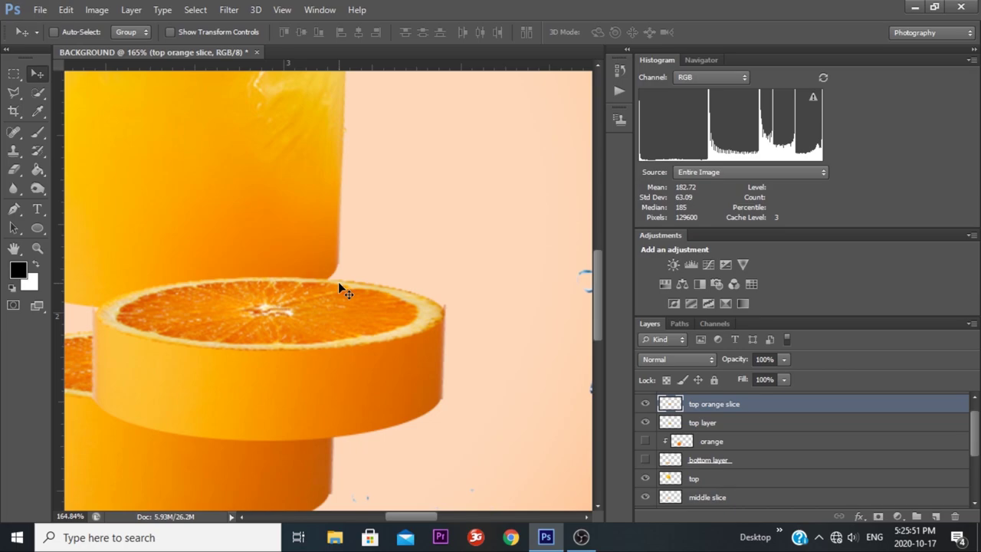
Enlarge the top orange slice to about 101.7%
key("ctrl+t")
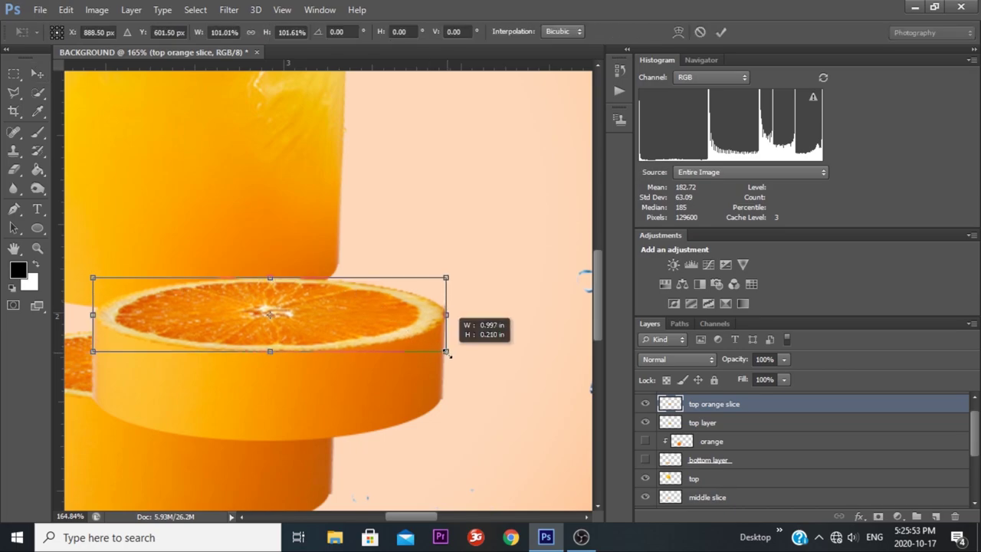
left_click_drag(445, 351, 449, 353)
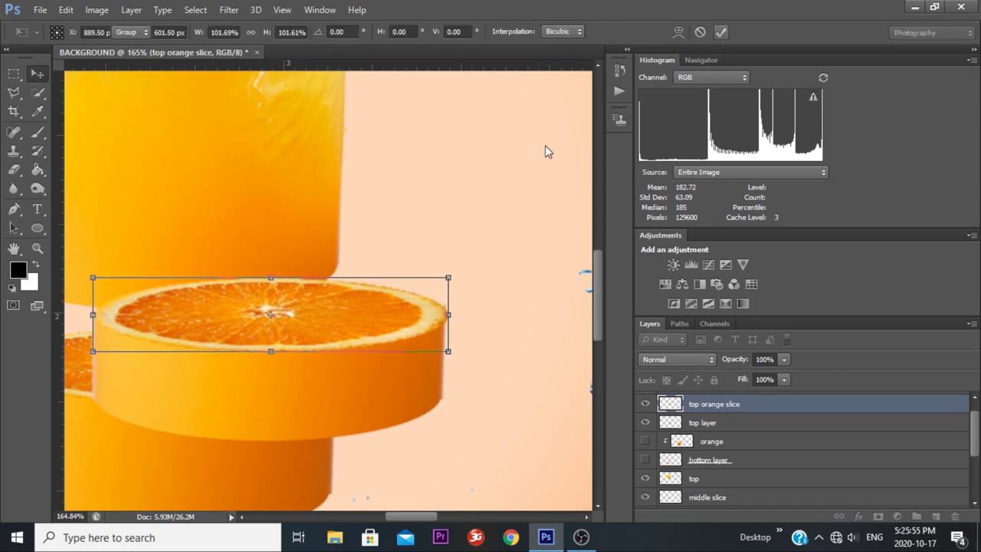
key("Return")
Fine-nudge the top orange slice a few pixels into its final resting position
key("Up")
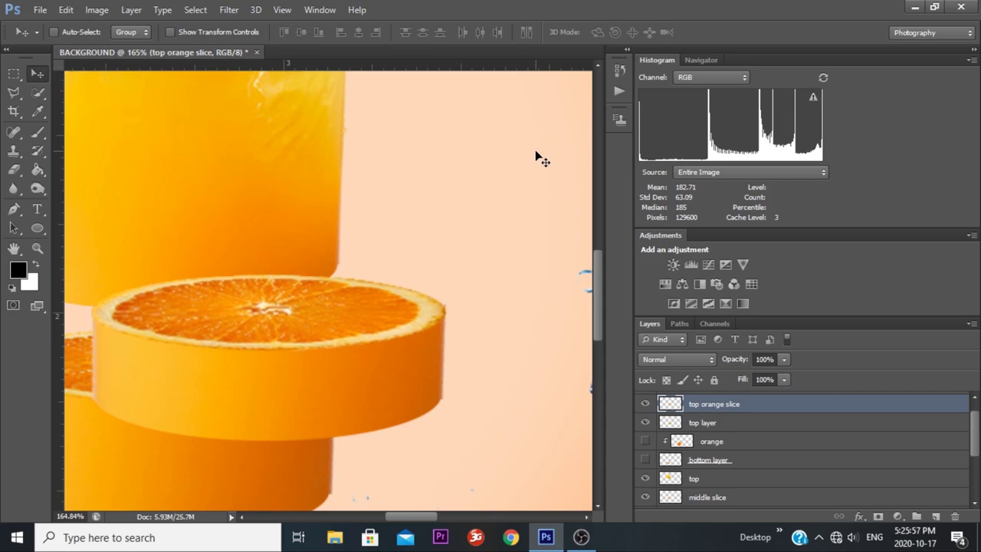
key("Up")
key("Up")
key("Down")
key("Down")
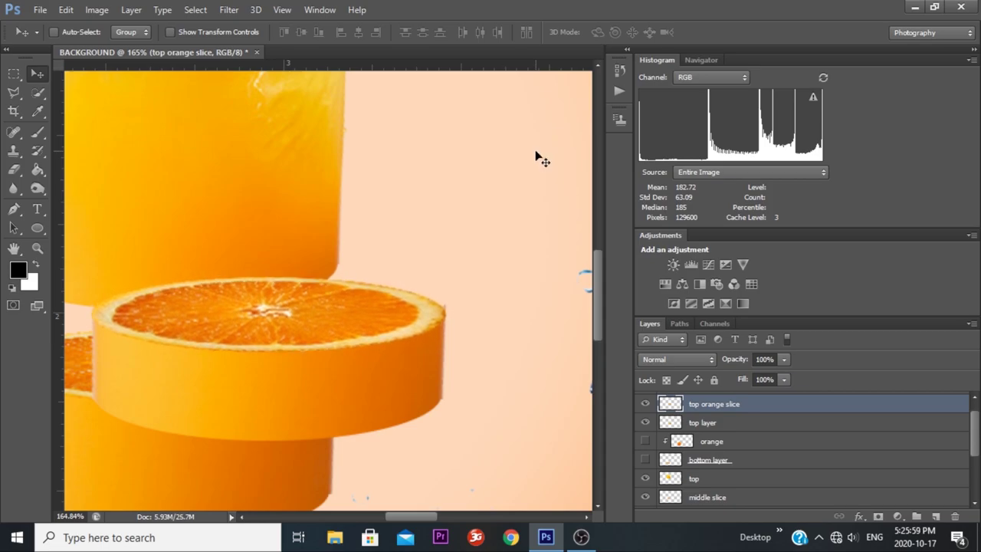
key("Right")
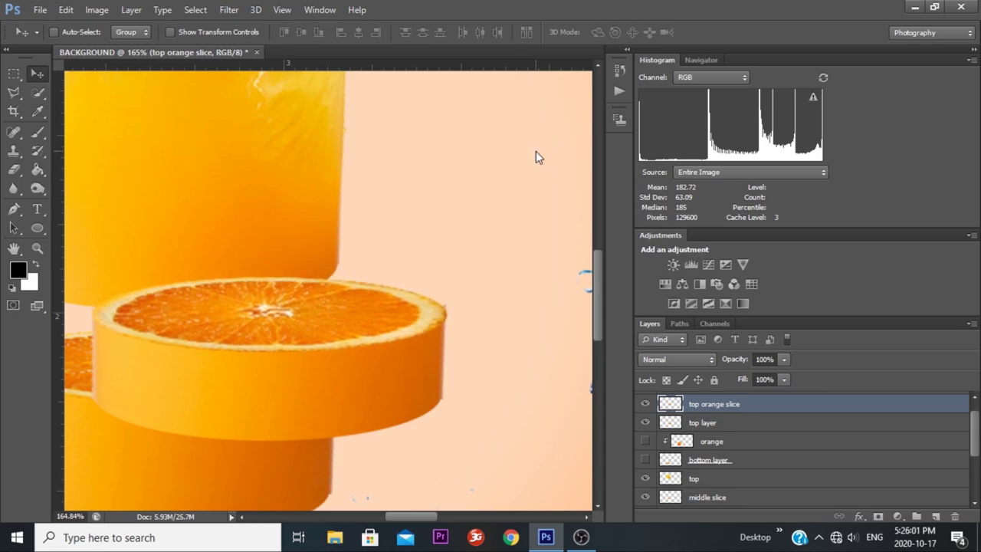
key("Down")
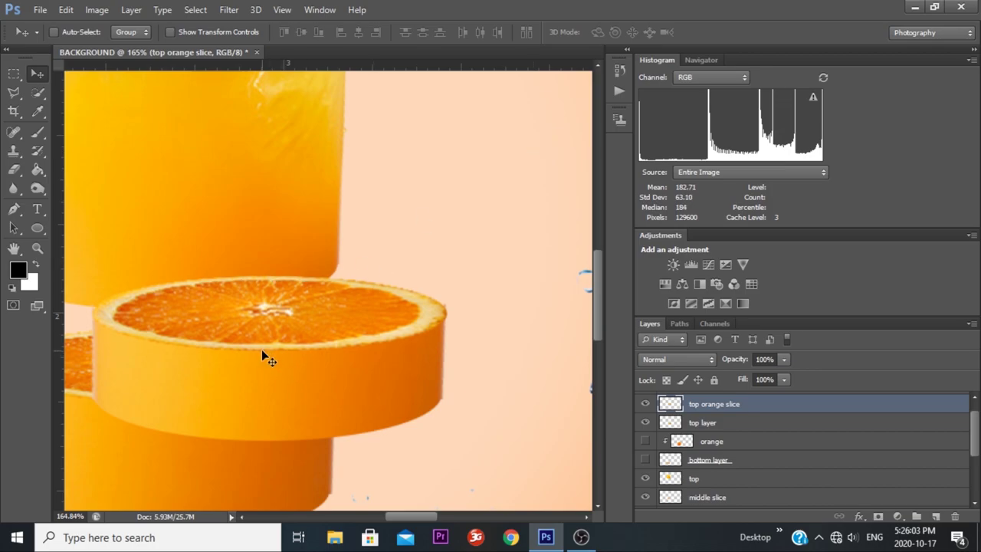
key("Down")
key("Down")
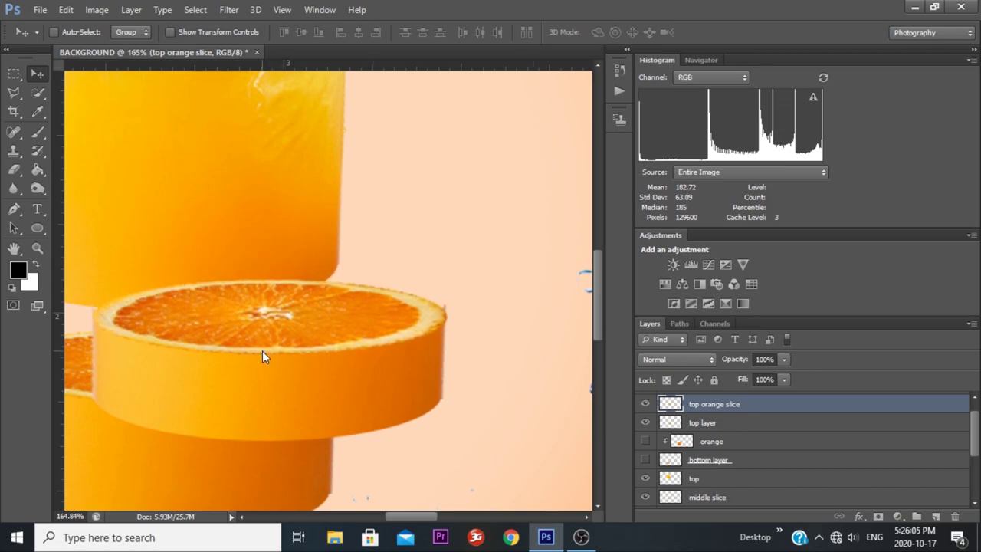
scroll(262, 350, "down", 1)
scroll(341, 301, "down", 1)
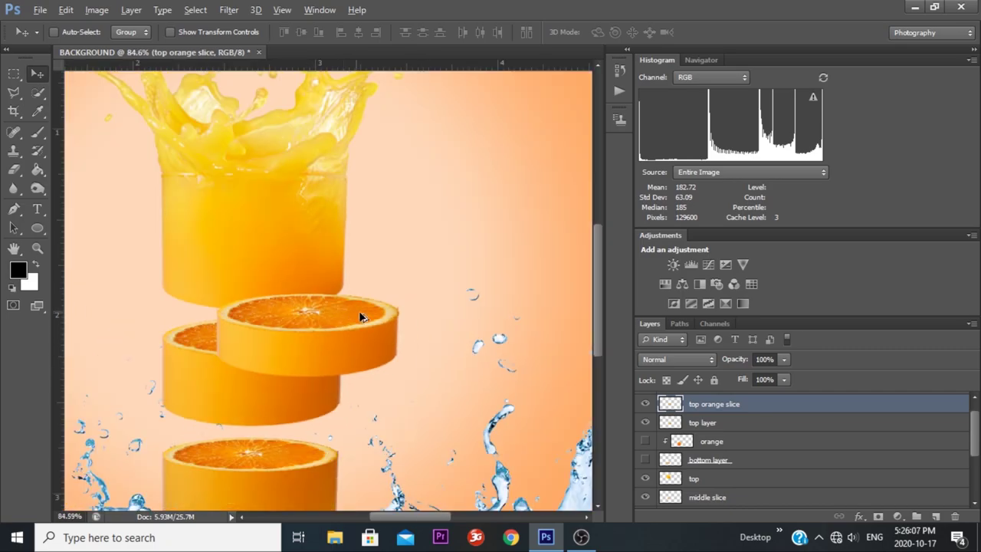
scroll(359, 311, "down", 1)
scroll(379, 320, "up", 1)
scroll(382, 368, "up", 1)
scroll(376, 379, "up", 1)
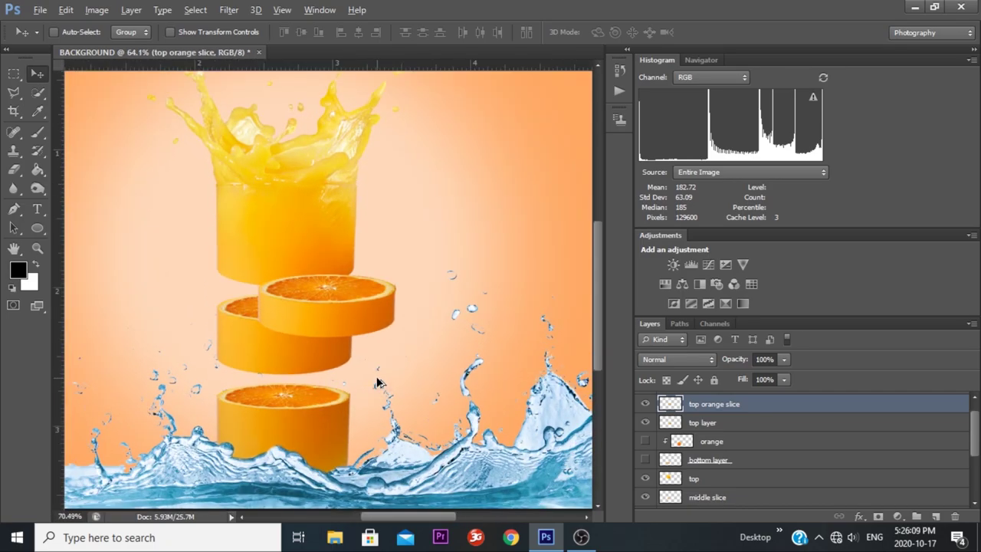
scroll(345, 364, "up", 1)
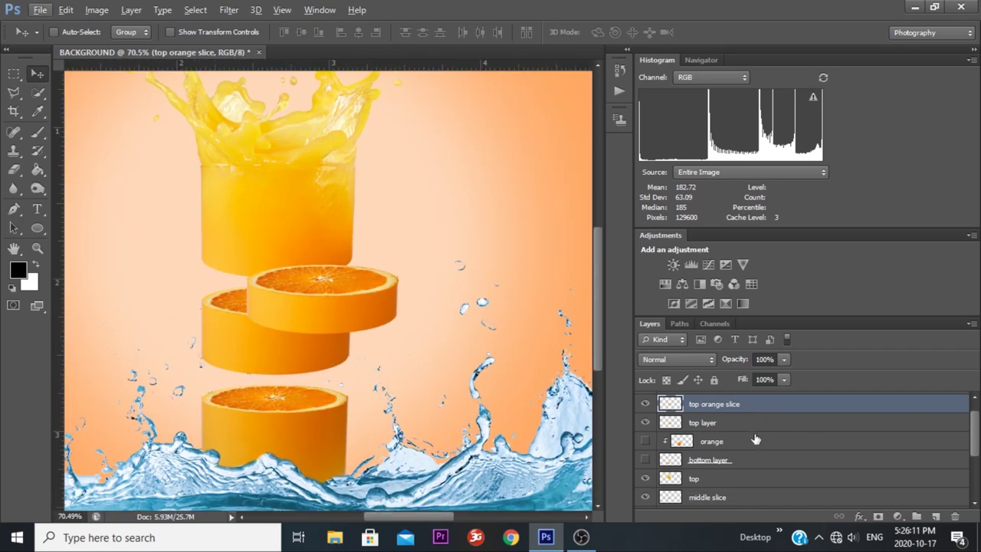
Toggle the bottom layer slice and the whole orange from orange copy to check them
left_click(645, 442)
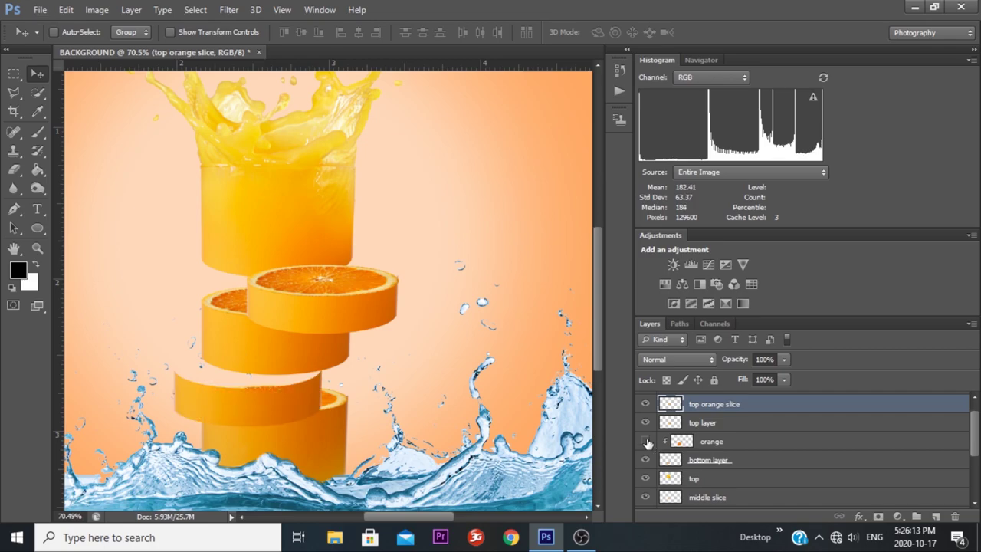
left_click(645, 442)
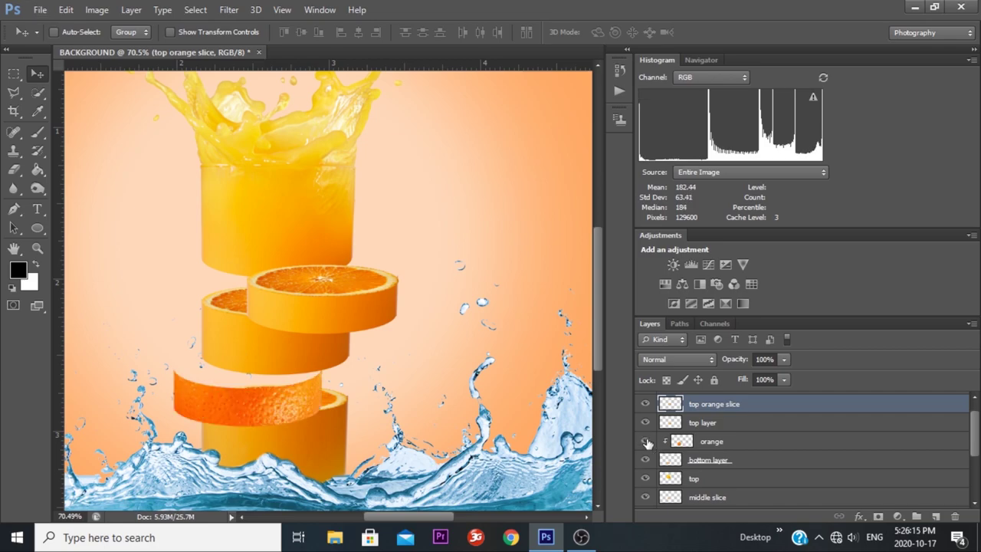
left_click_drag(974, 447, 975, 429)
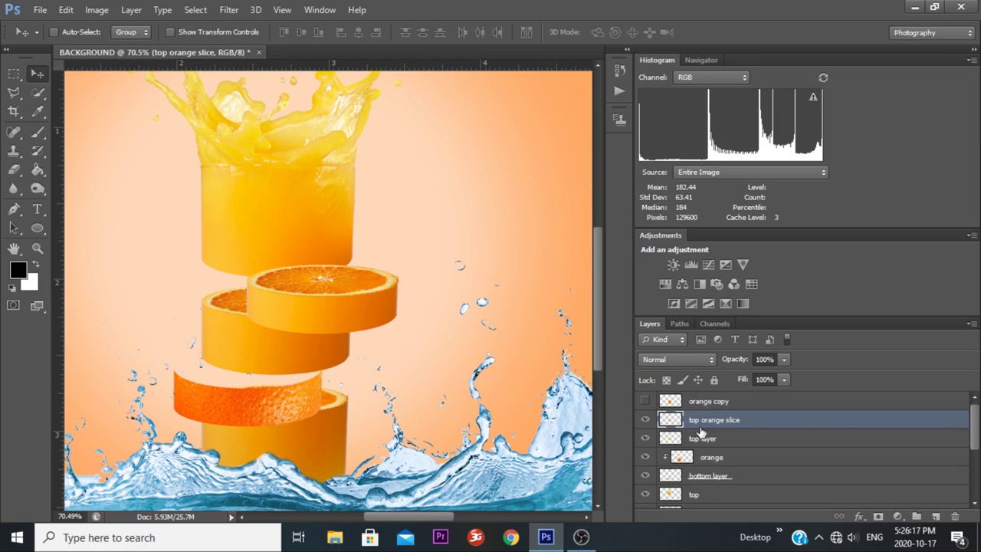
left_click(645, 401)
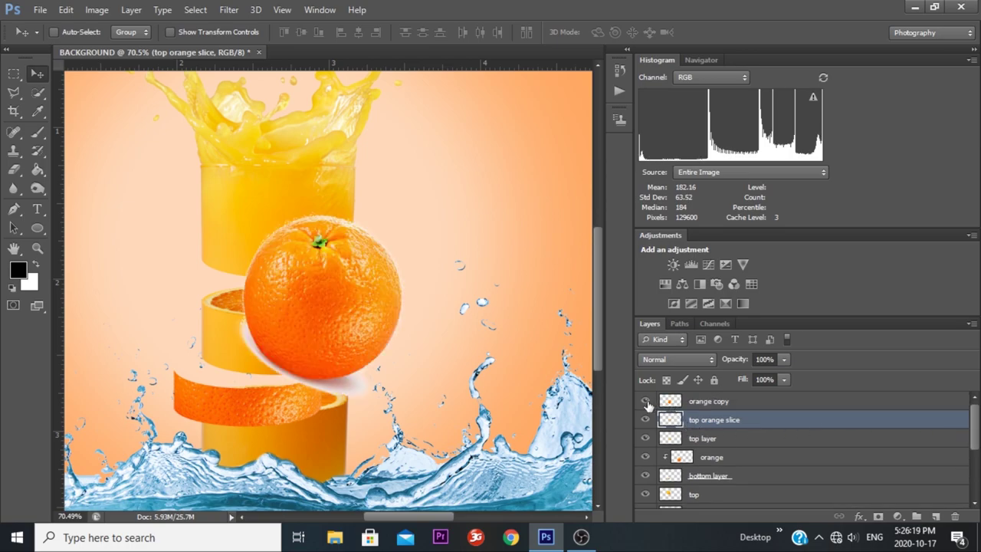
left_click(645, 400)
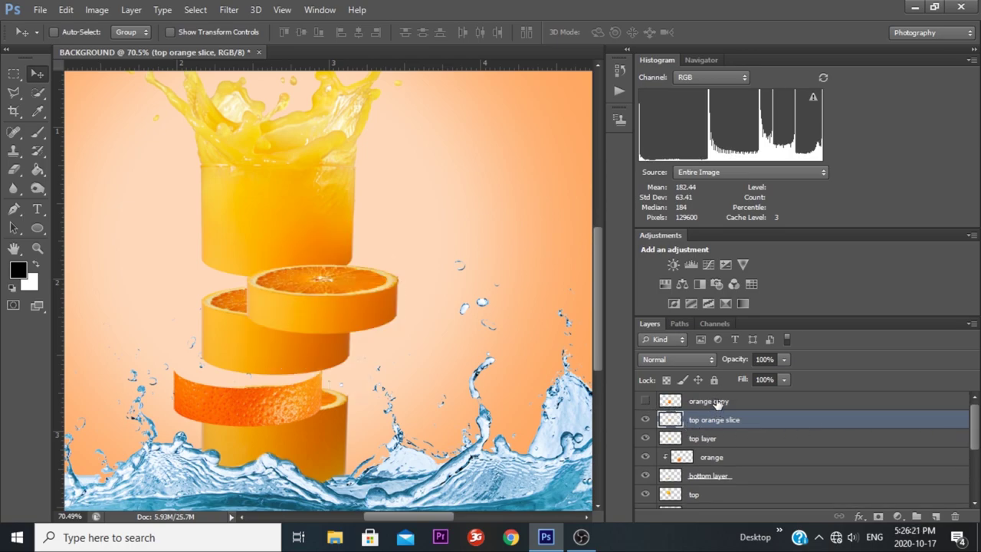
Place 'orange copy' under 'top orange slice', show it, and clip it to 'top layer'
left_click_drag(717, 404, 673, 429)
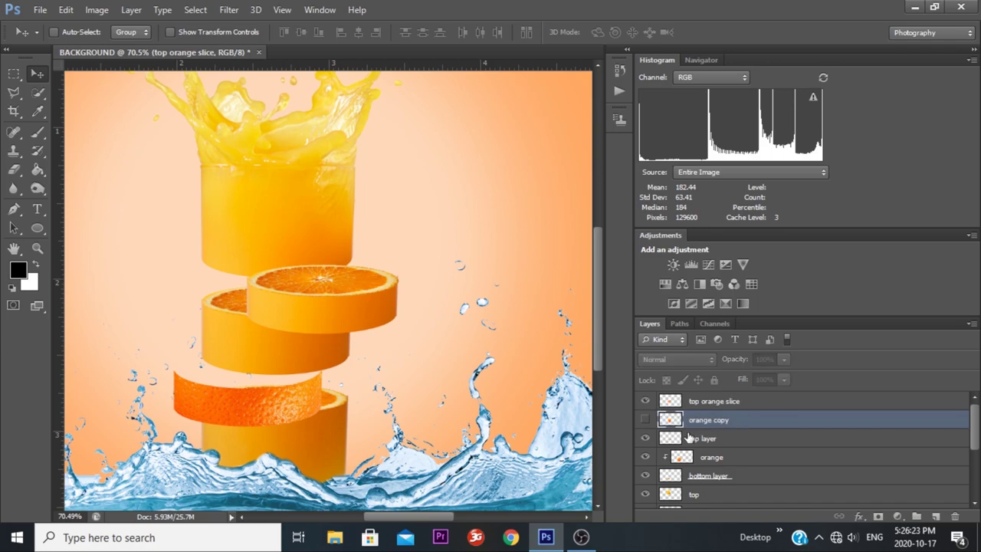
left_click(646, 419)
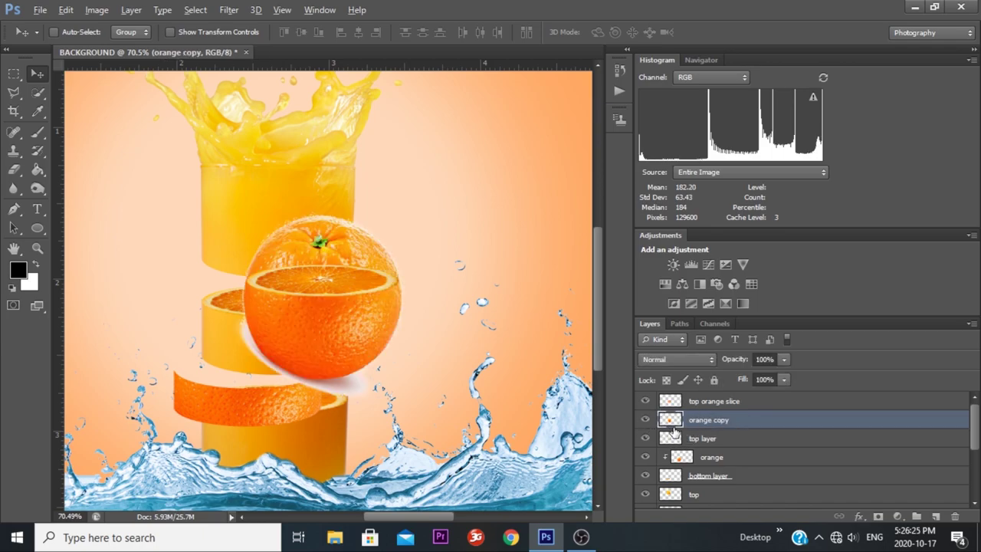
left_click(673, 429, "alt")
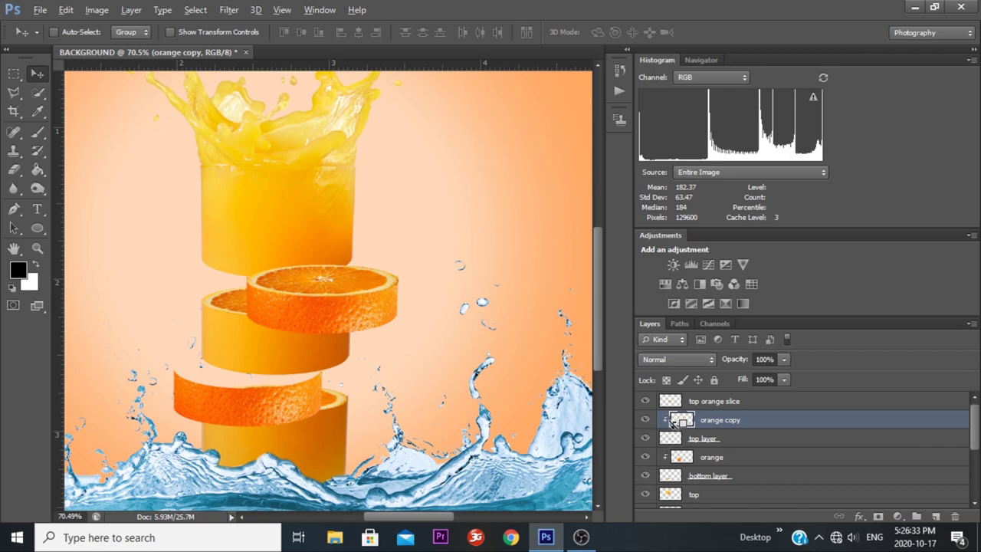
key("alt")
Duplicate 'top orange slice', rename the copy 'bottom orange slice', and move it below 'bottom layer'
left_click(728, 406)
mouse_move(729, 406)
left_mouse_down()
mouse_move(900, 487)
mouse_move(935, 515)
left_mouse_up()
double_click(744, 402)
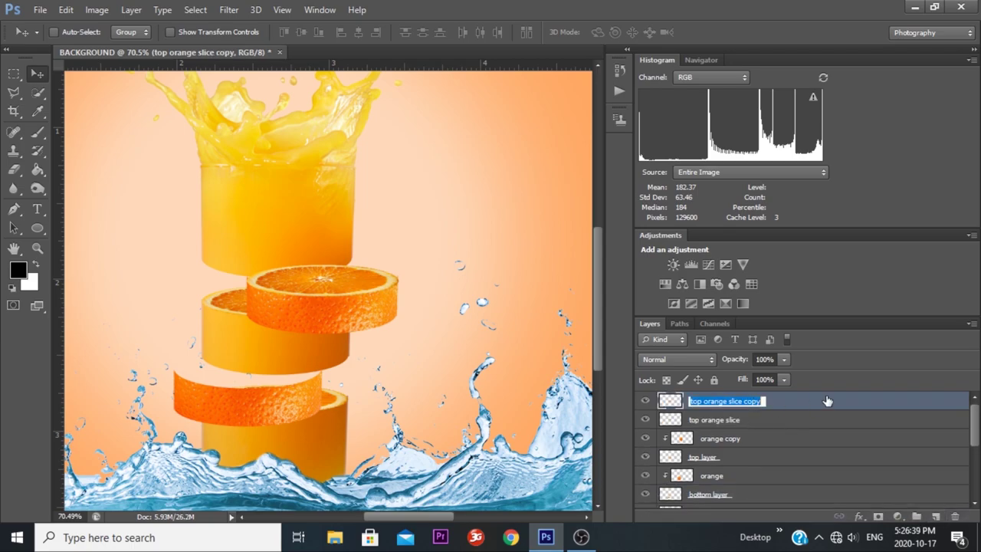
type("b")
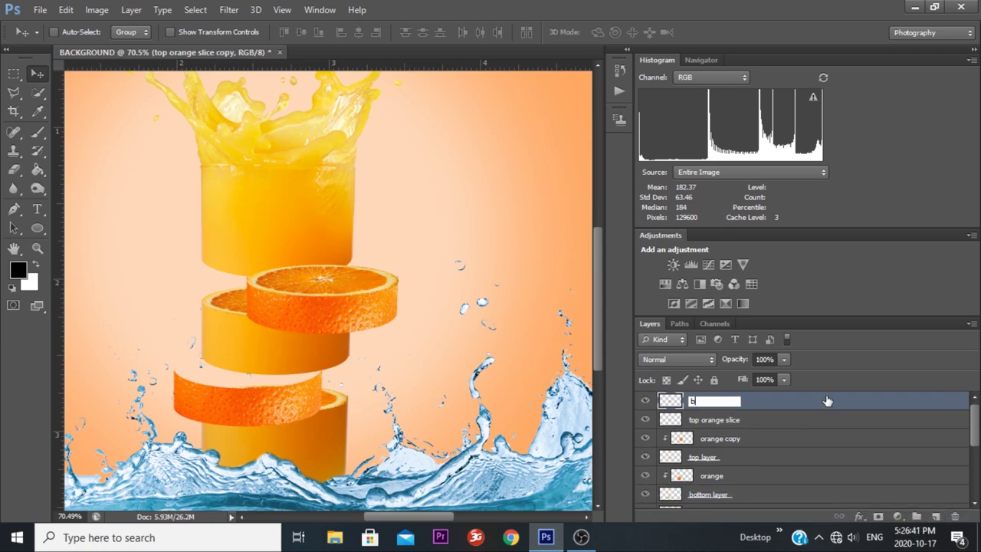
type("ottom oran")
type("ge slice")
type("lice")
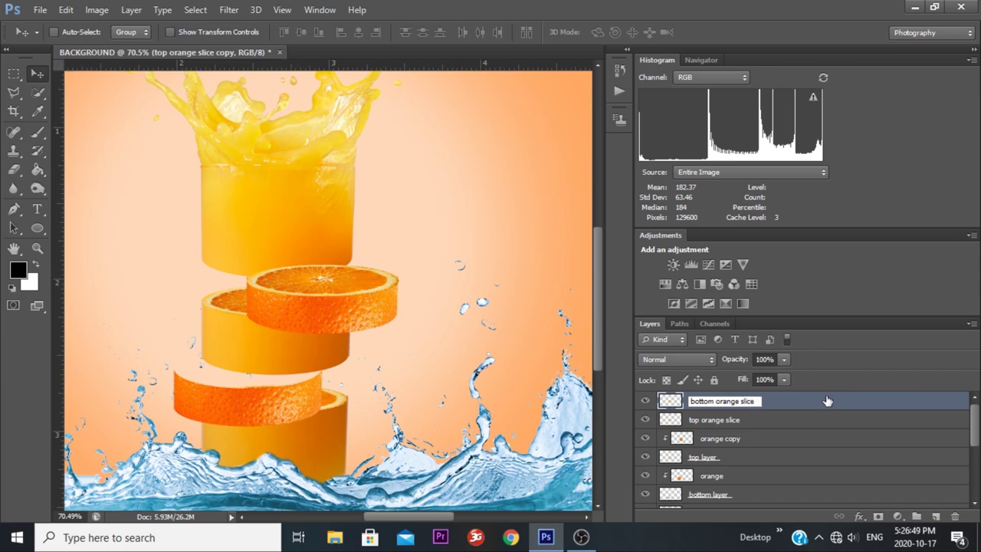
left_click(740, 405)
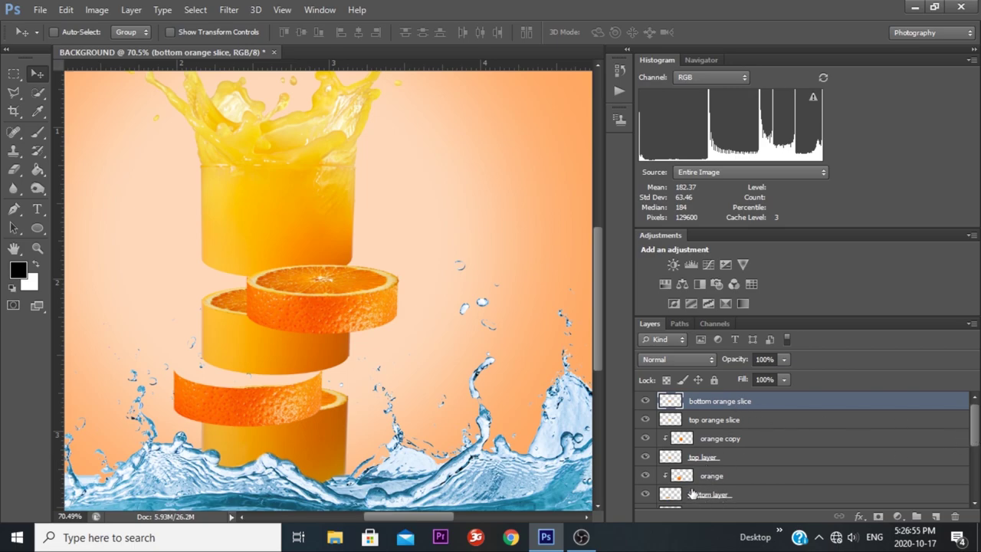
left_click_drag(711, 409, 709, 502)
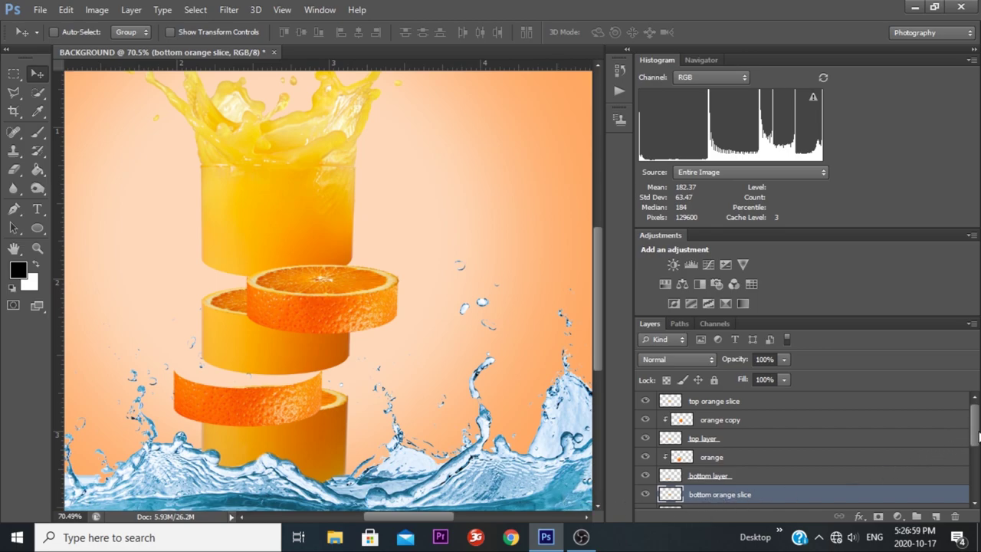
scroll(975, 427, "down", 2)
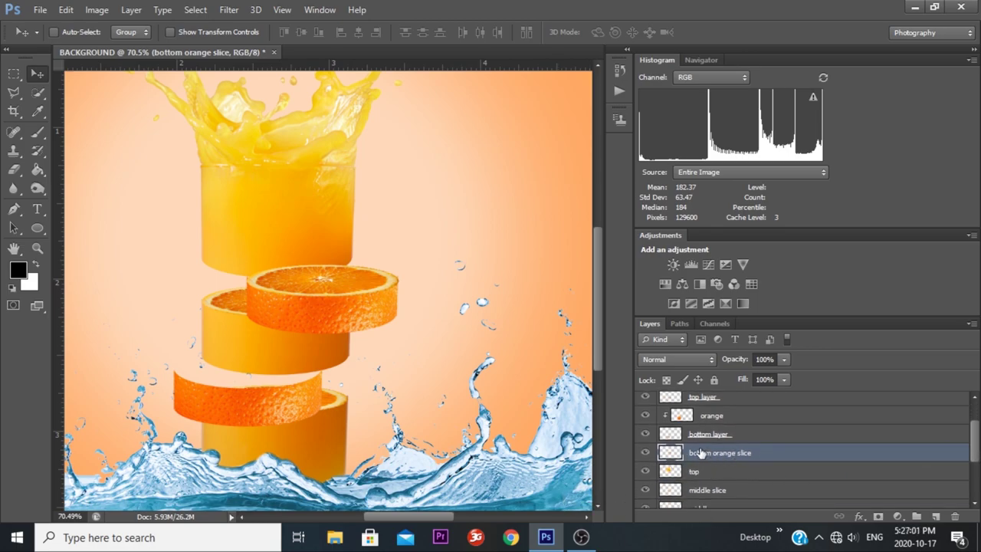
Move 'bottom orange slice' onto the lower juice segment and reorder its layer under 'top layer'
left_click_drag(337, 291, 258, 377)
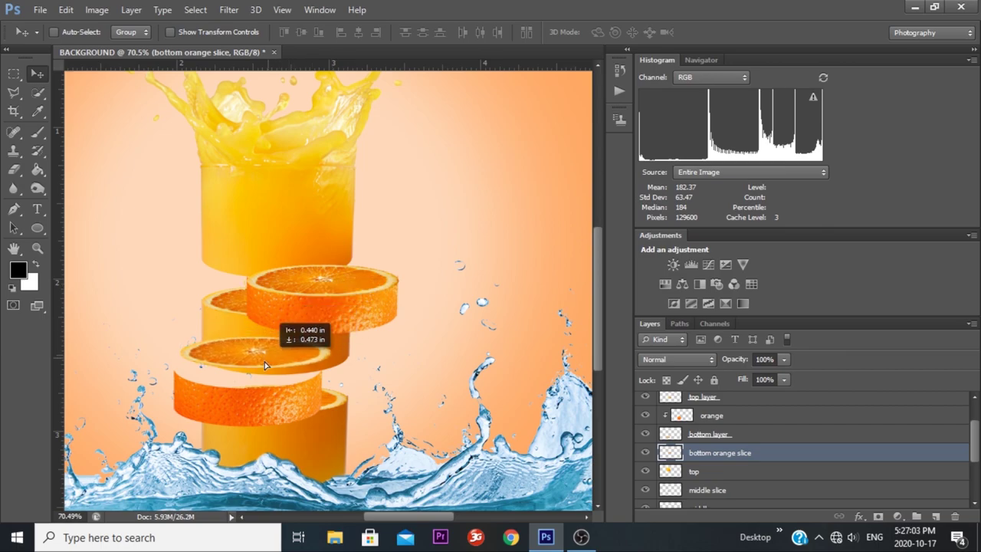
scroll(256, 376, "up", 2)
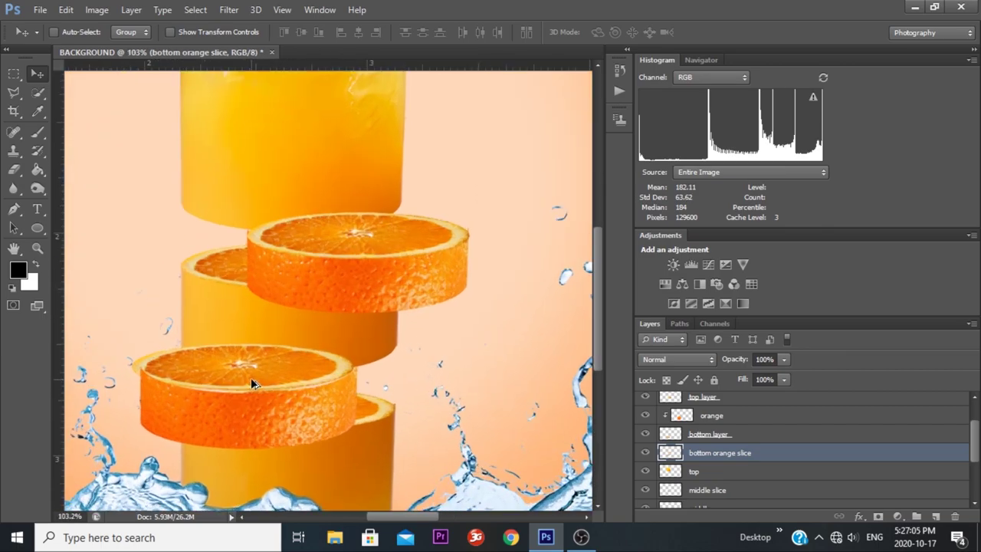
scroll(256, 374, "up", 2)
left_click_drag(262, 365, 264, 362)
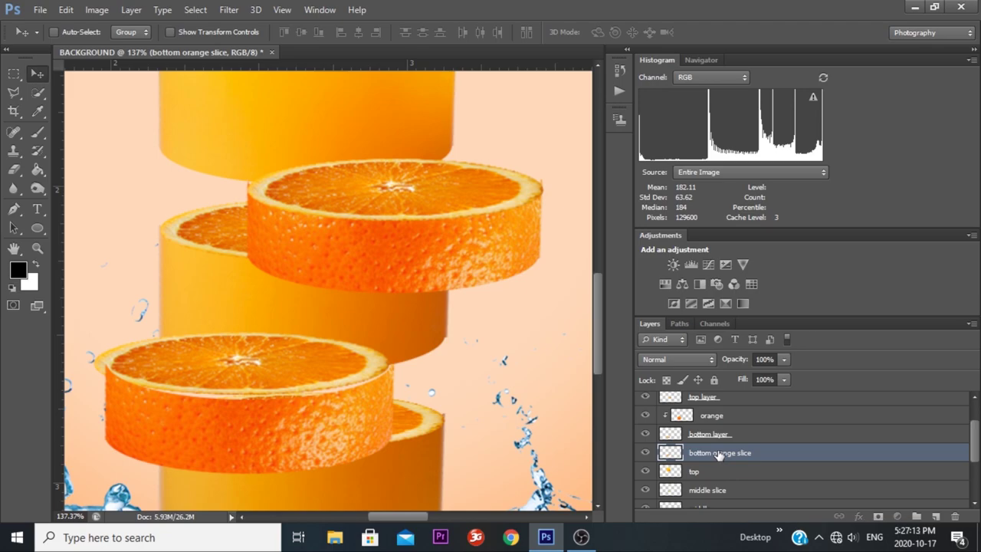
left_click_drag(718, 453, 697, 408)
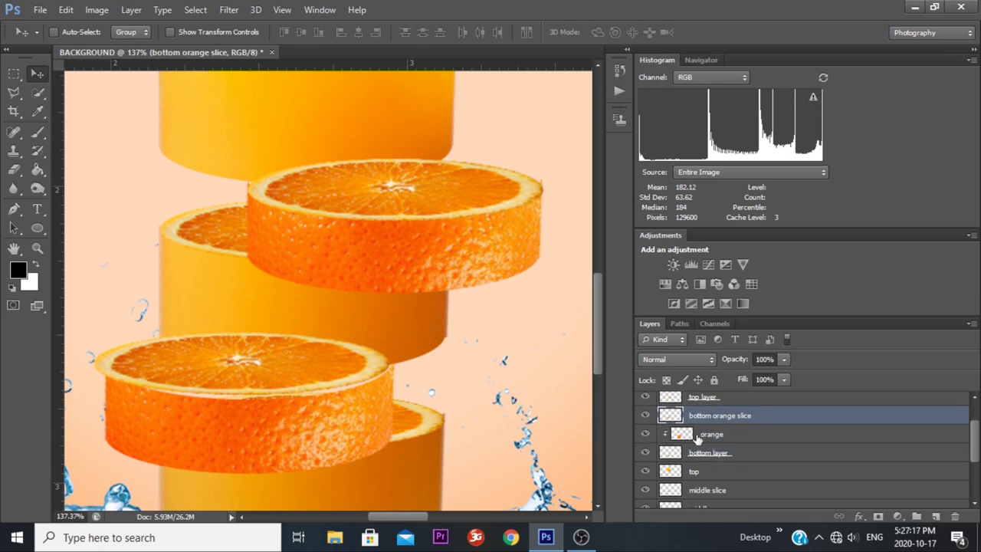
left_click_drag(255, 362, 261, 362)
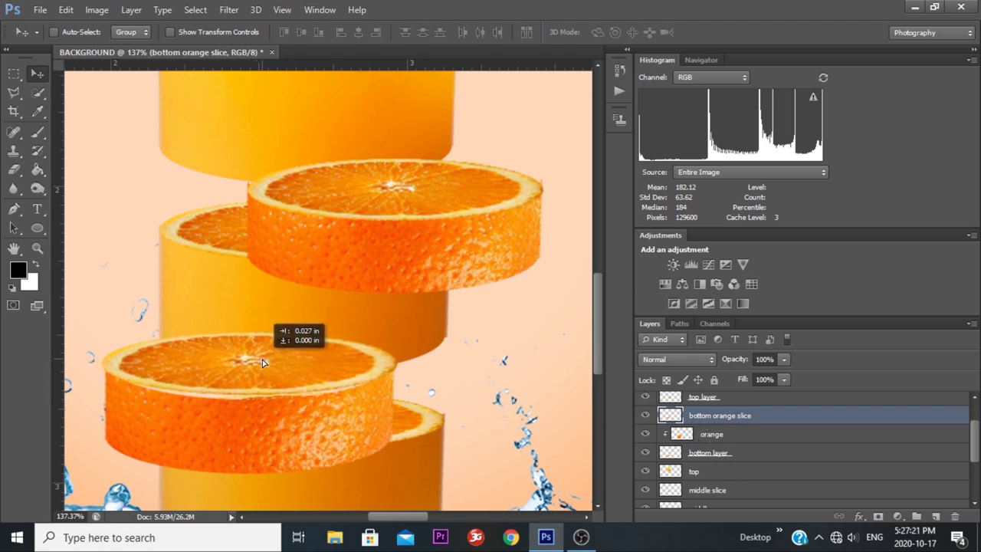
Resize the lower slice with Ctrl+T to match the segment's width, nudging it down slightly
key("ctrl+t")
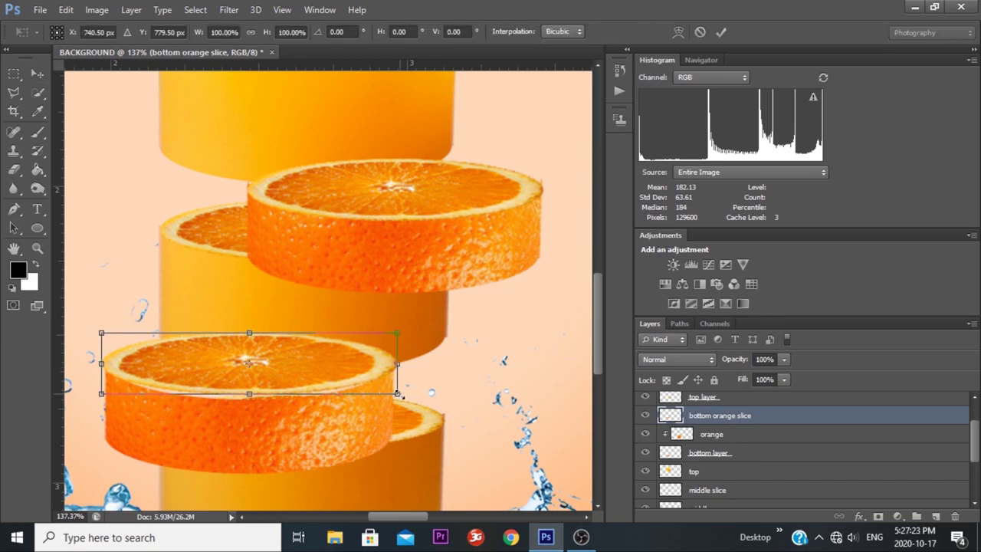
left_click_drag(397, 393, 391, 392)
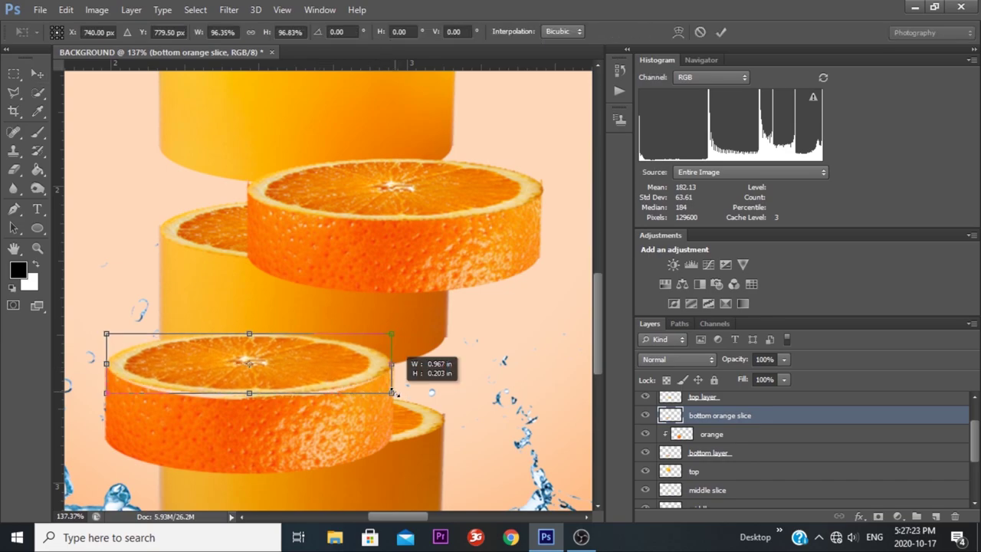
left_click(720, 32)
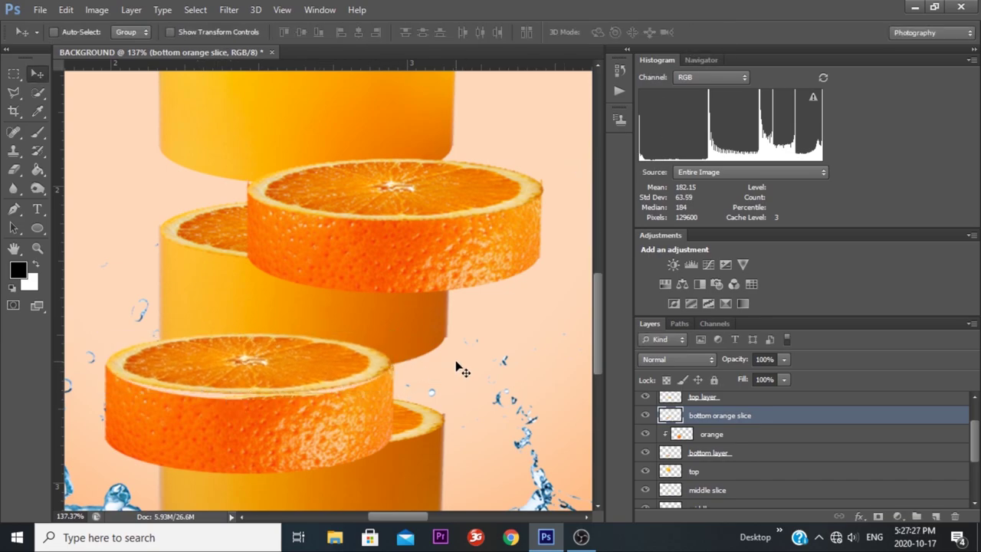
key("Down")
key("Down")
key("Down")
key("Down")
key("Down")
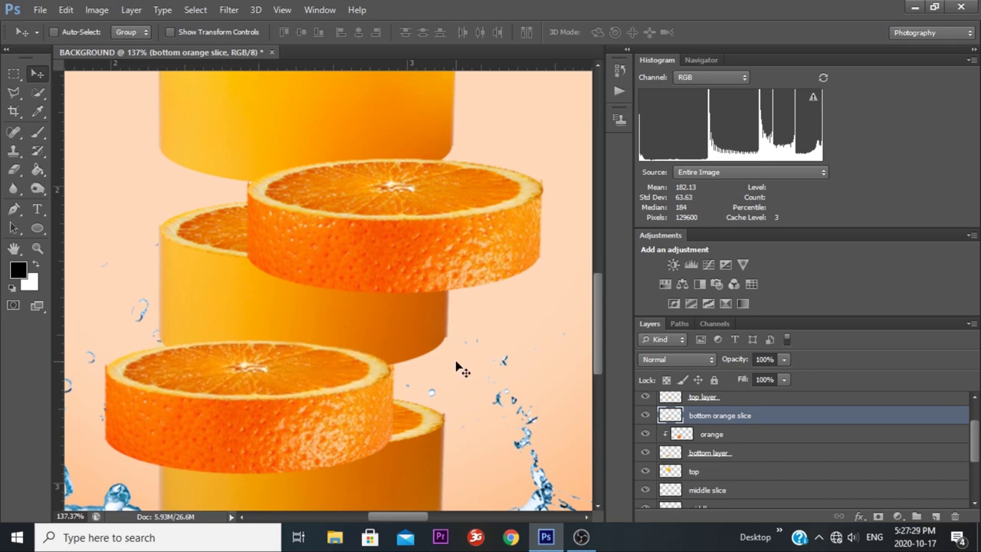
key("ctrl+t")
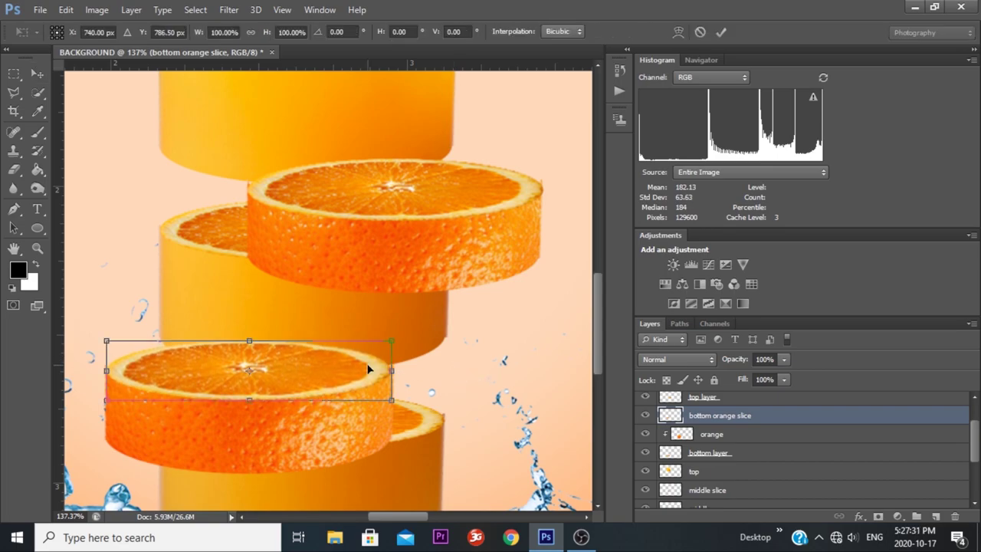
left_click_drag(390, 340, 393, 341)
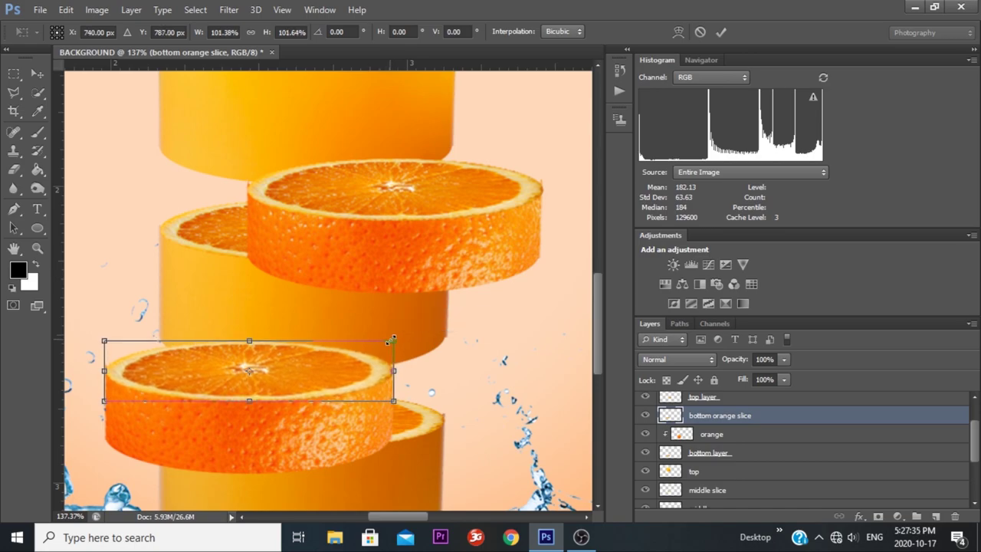
left_click(721, 32)
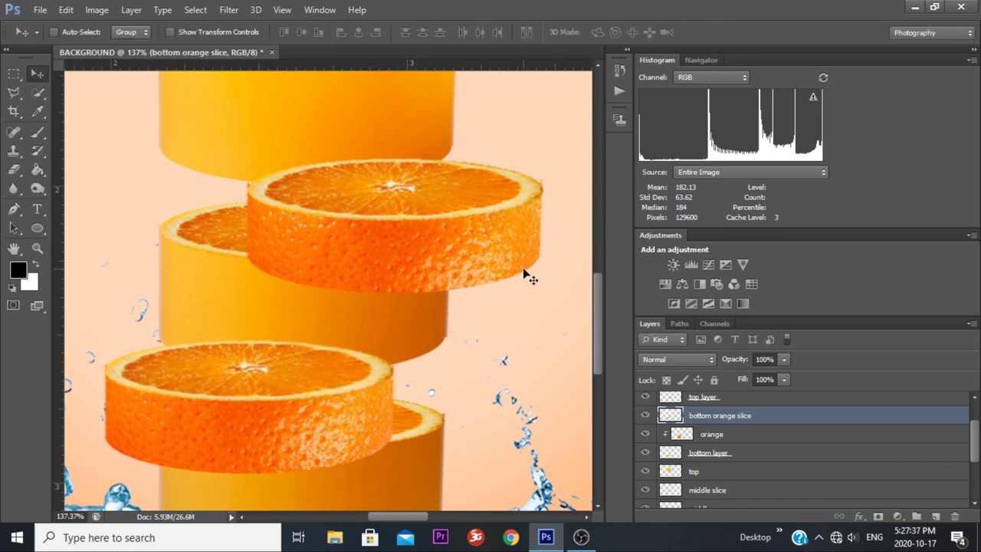
key("ctrl+0")
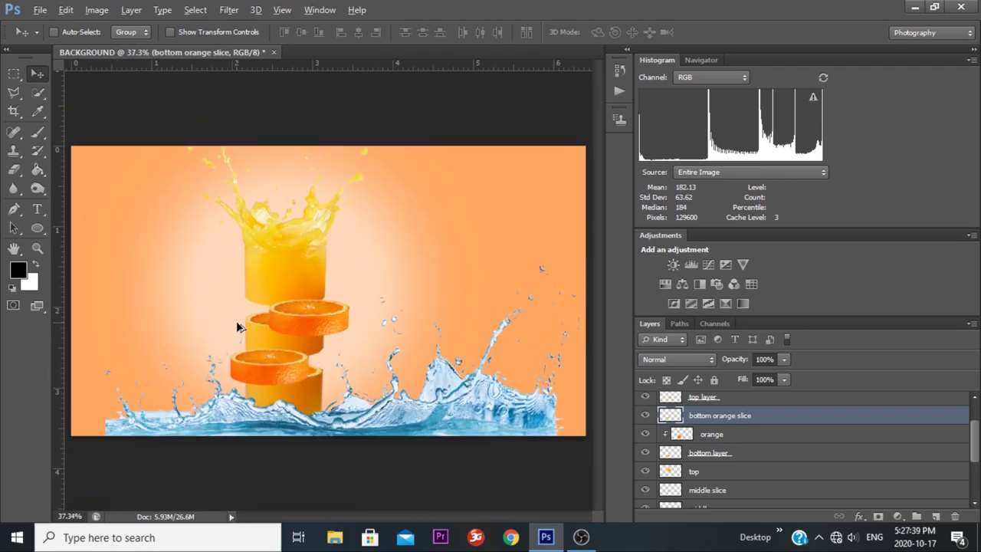
Check layer visibility, then move three selected slice layers below the top layer group
scroll(268, 324, "up", 2)
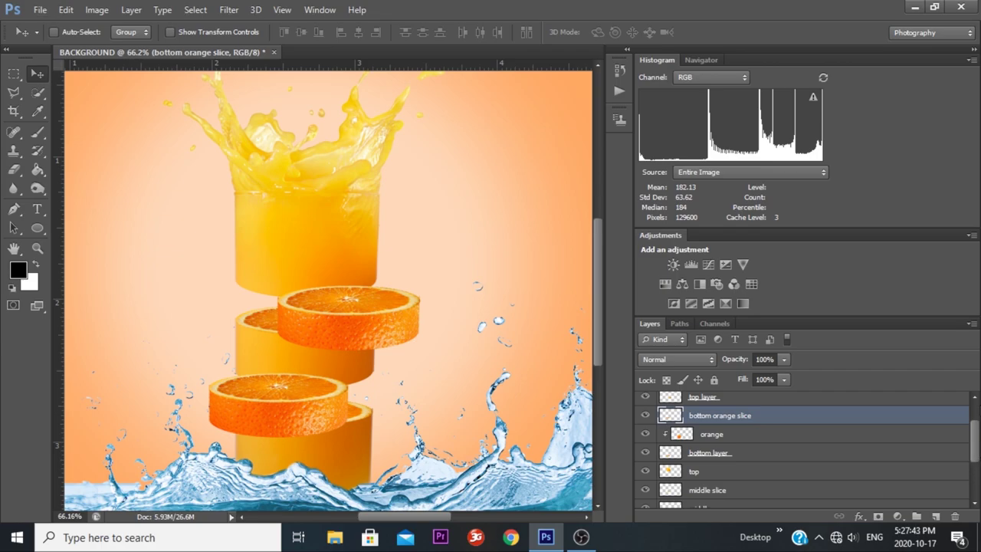
scroll(979, 432, "up", 2)
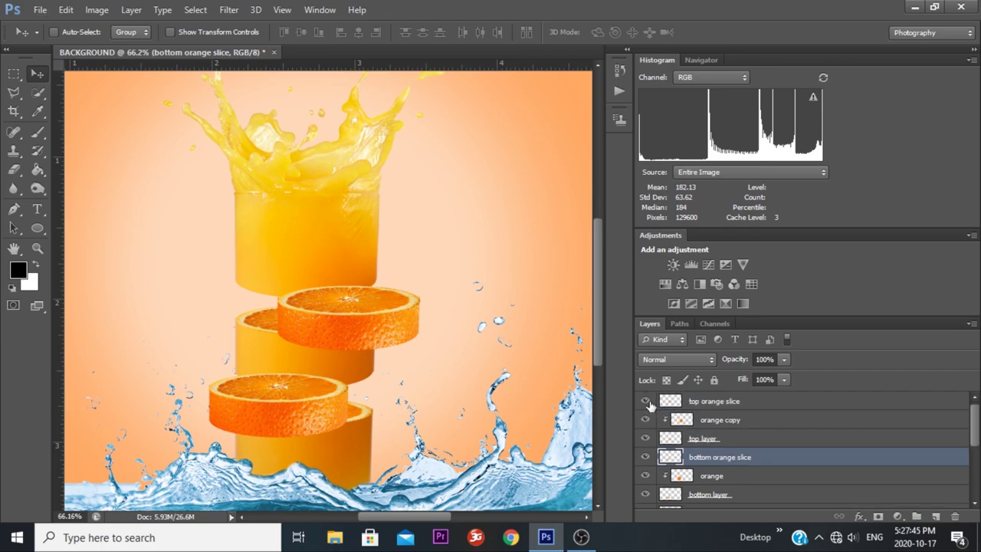
left_click(646, 401)
left_click(646, 401)
left_click(645, 420)
left_click(646, 436)
left_click(766, 409)
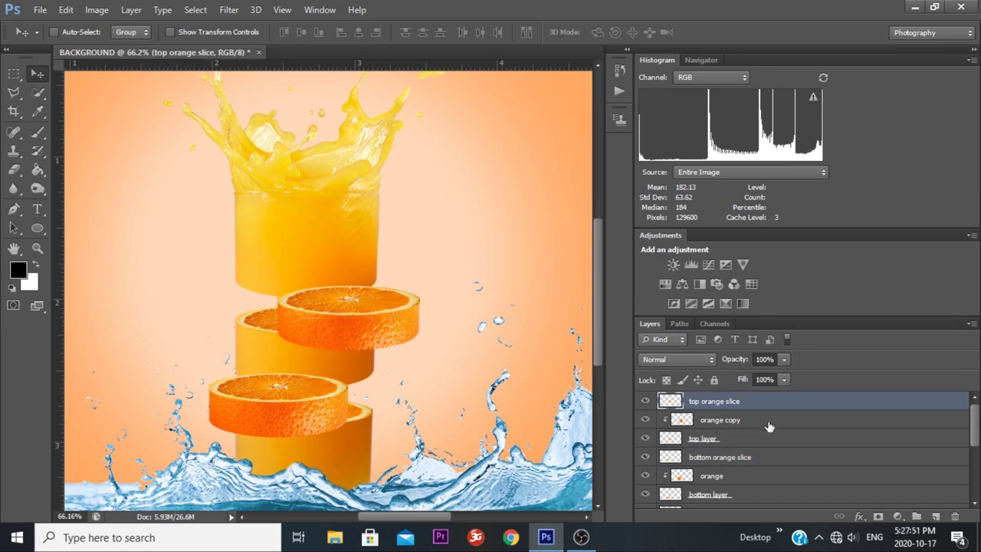
left_click(774, 424, "ctrl")
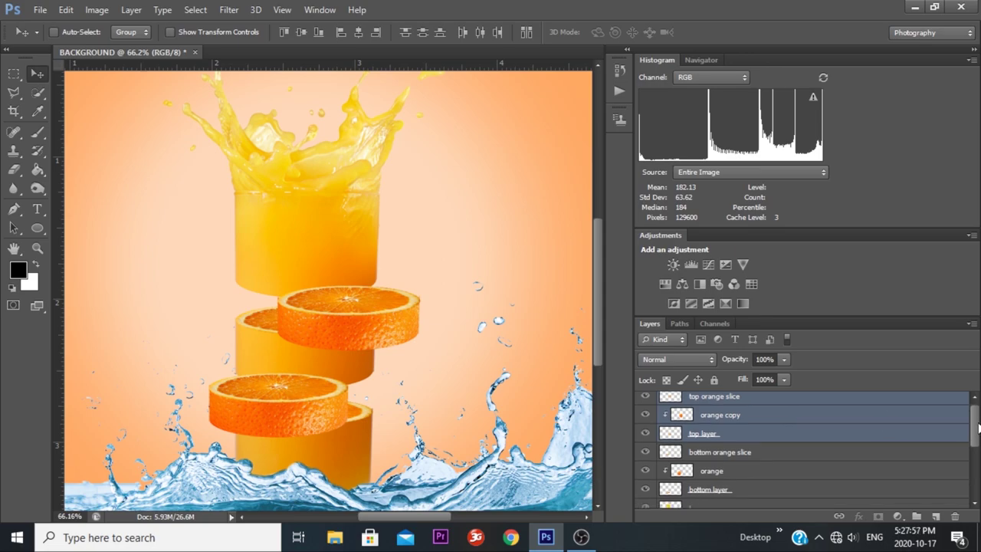
scroll(973, 426, "down", 4)
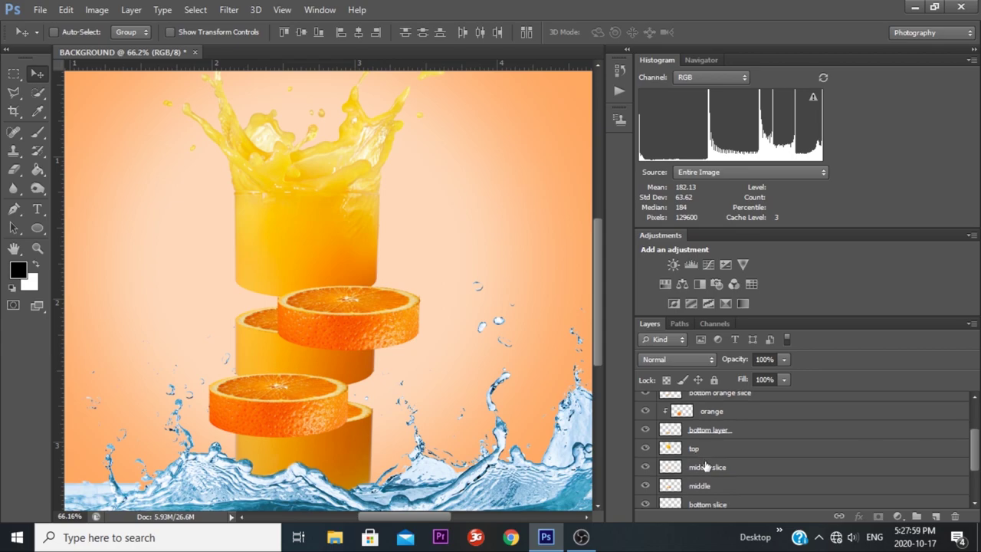
left_click_drag(974, 450, 974, 428)
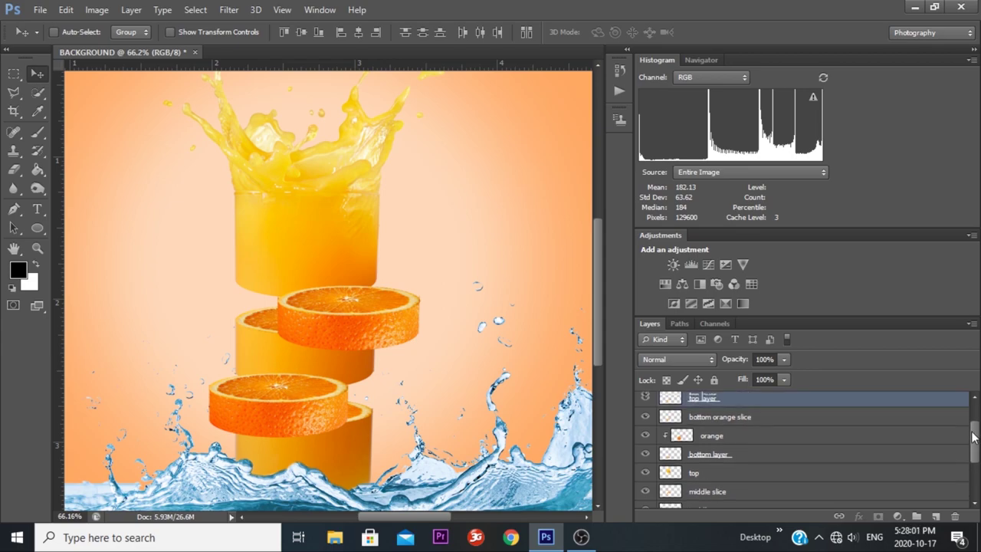
left_click_drag(789, 423, 760, 470)
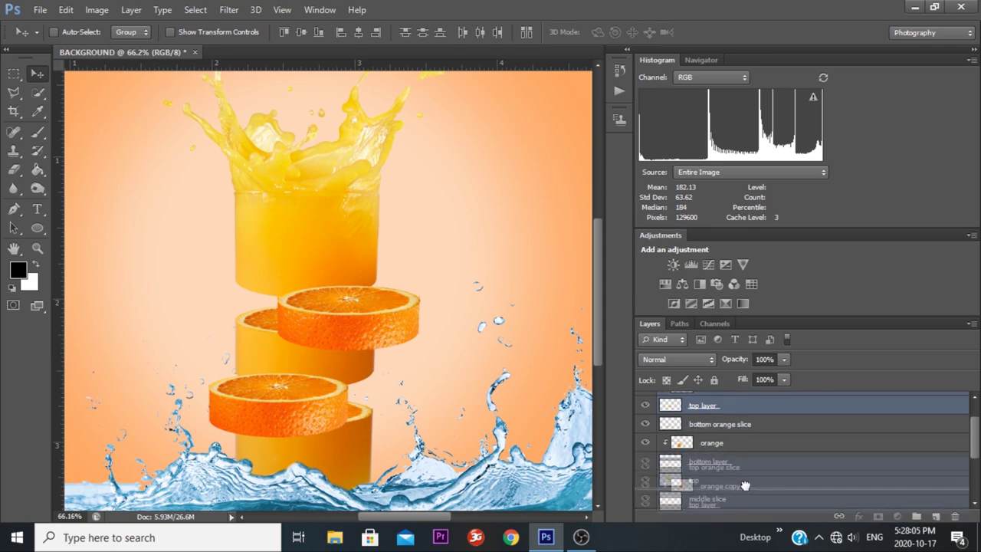
left_click_drag(759, 470, 710, 481)
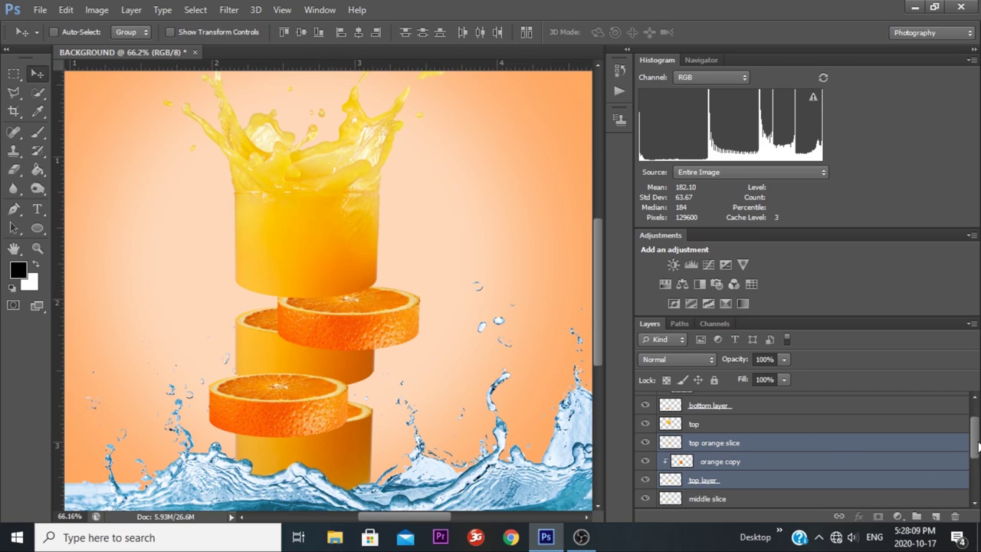
left_click_drag(975, 435, 974, 420)
Select 'bottom orange slice', 'orange' and 'bottom layer' and drag them beneath 'middle', above 'bottom slice'
left_click(728, 405)
left_click(732, 422, "shift")
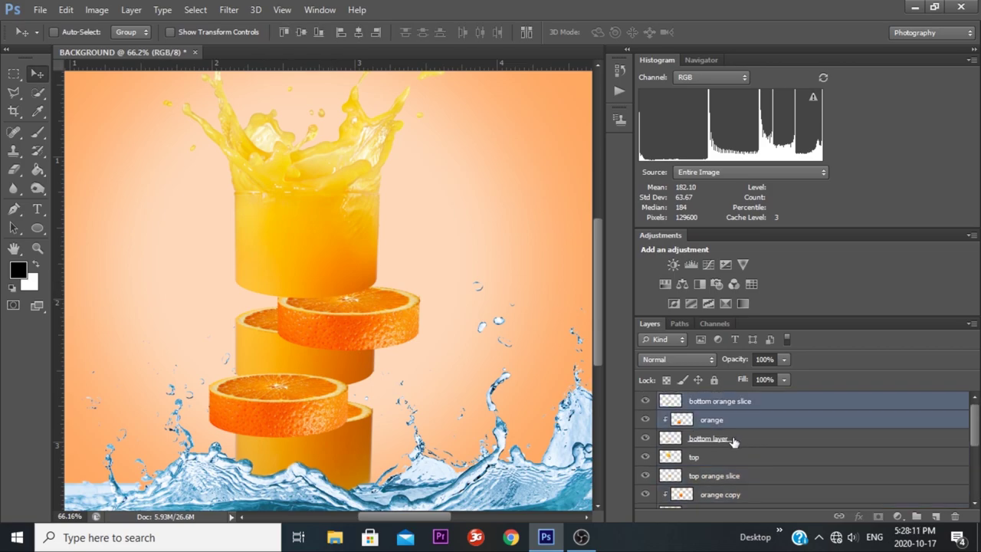
left_click(733, 439, "shift")
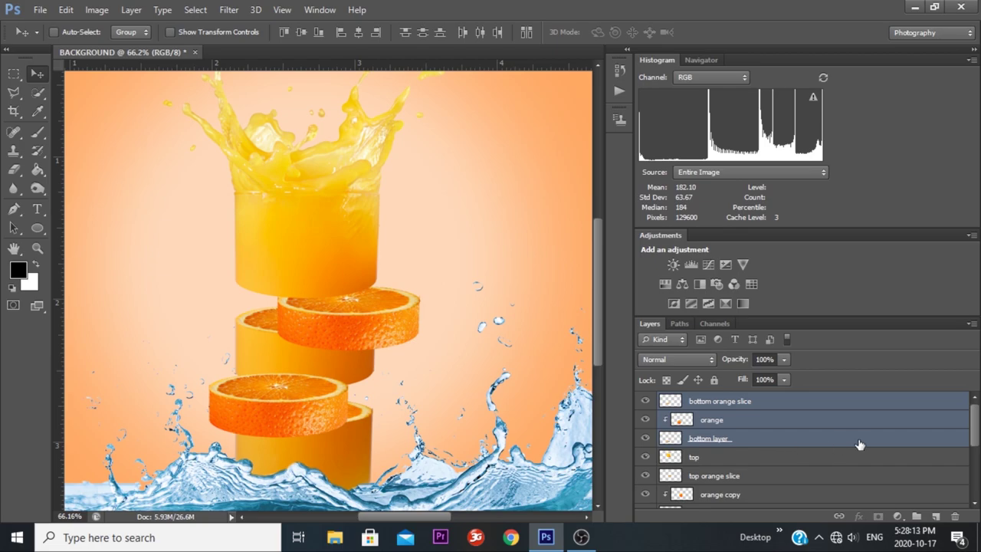
left_click_drag(976, 422, 978, 452)
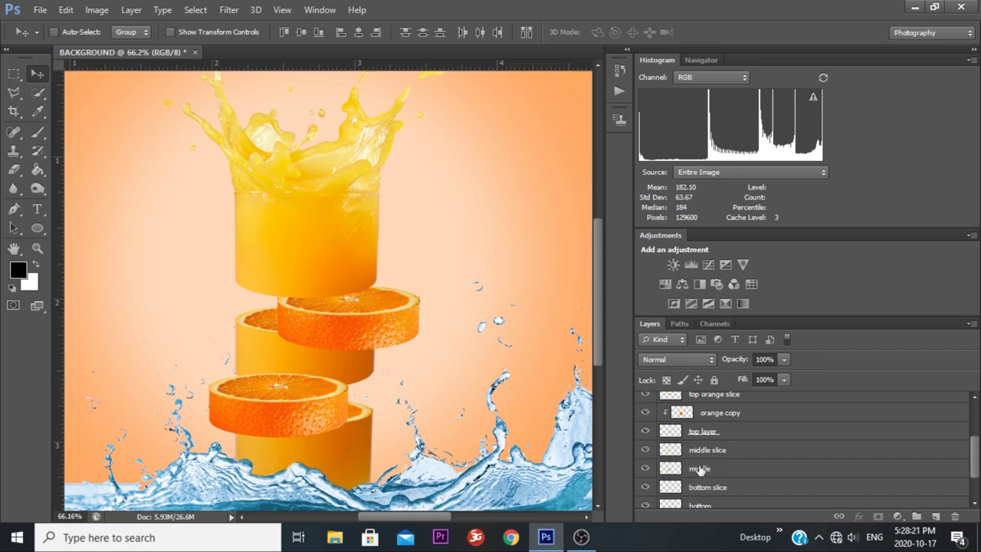
left_click_drag(975, 459, 974, 423)
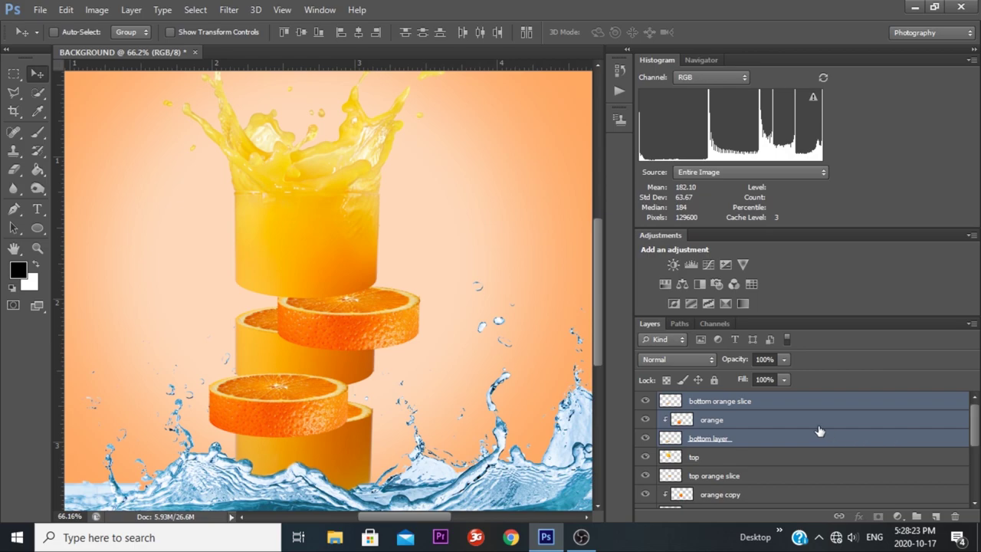
mouse_move(820, 432)
left_mouse_down()
mouse_move(796, 467)
mouse_move(796, 498)
mouse_move(787, 466)
mouse_move(784, 506)
mouse_move(751, 490)
mouse_move(806, 490)
left_mouse_up()
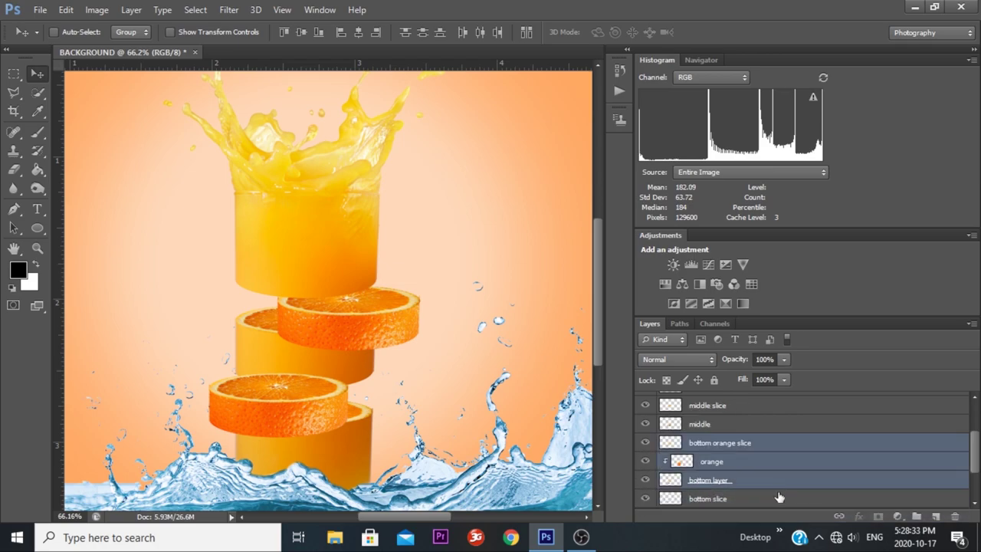
scroll(457, 328, "down", 2)
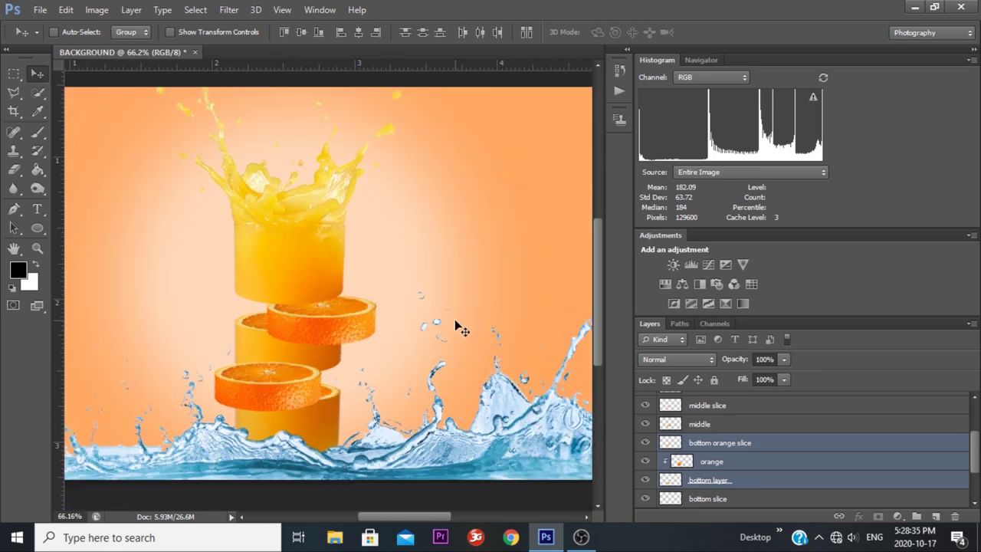
scroll(455, 328, "down", 2)
scroll(268, 322, "up", 3)
scroll(260, 322, "up", 2)
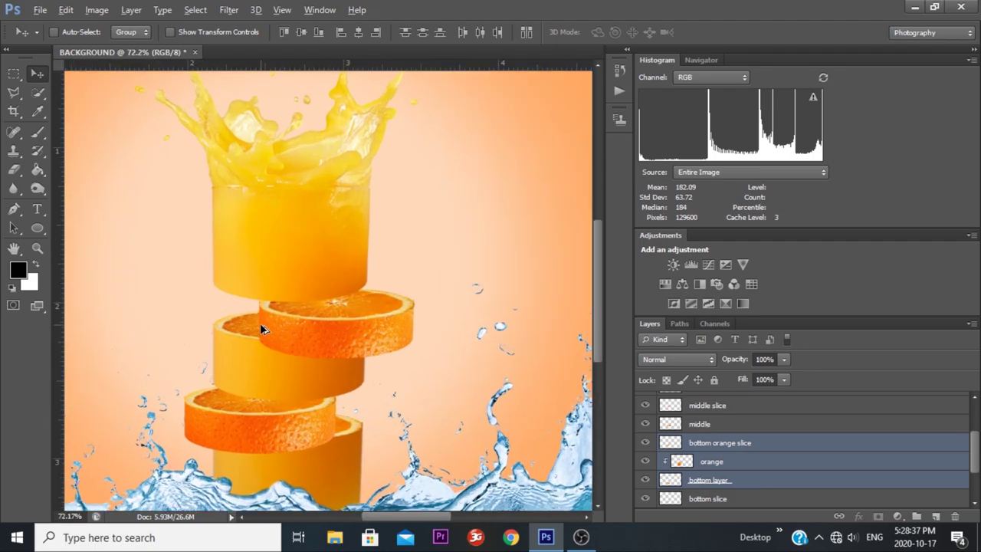
scroll(260, 322, "up", 2)
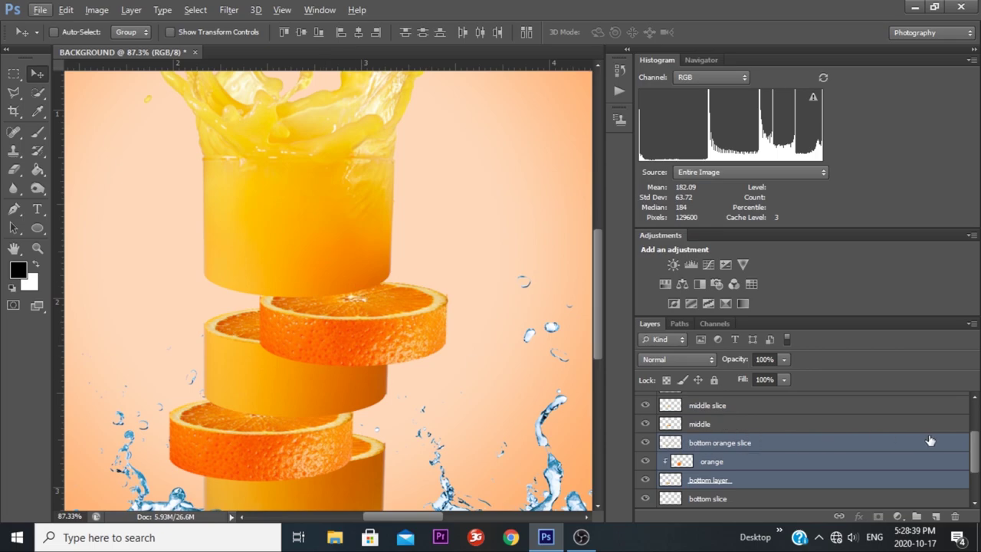
left_click_drag(976, 452, 977, 426)
left_click(695, 406)
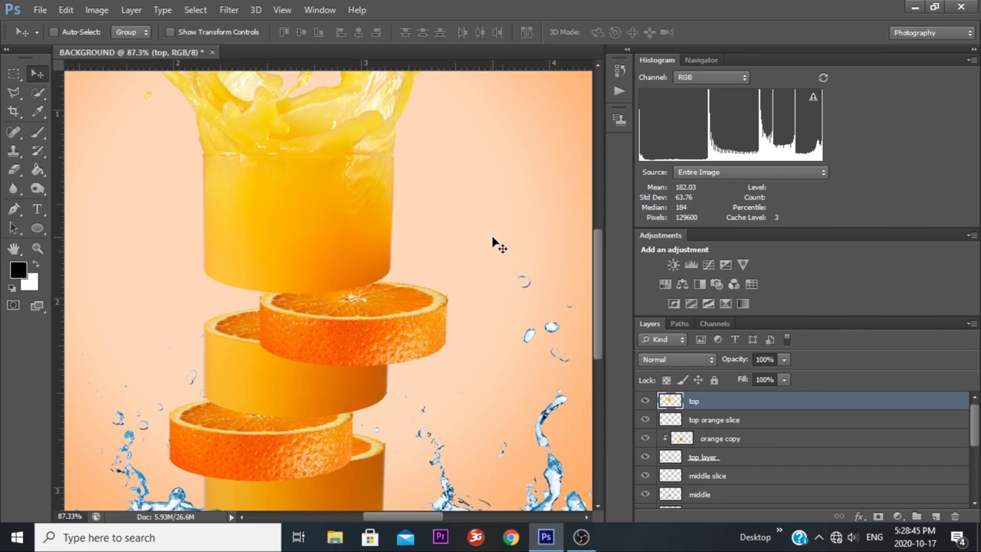
scroll(526, 282, "down", 2)
scroll(524, 285, "down", 1)
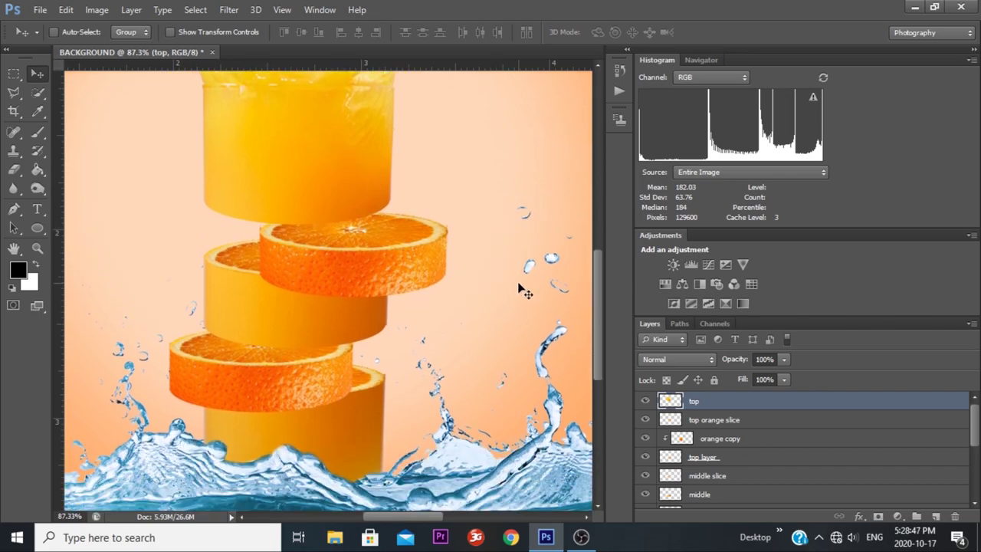
scroll(529, 287, "down", 1)
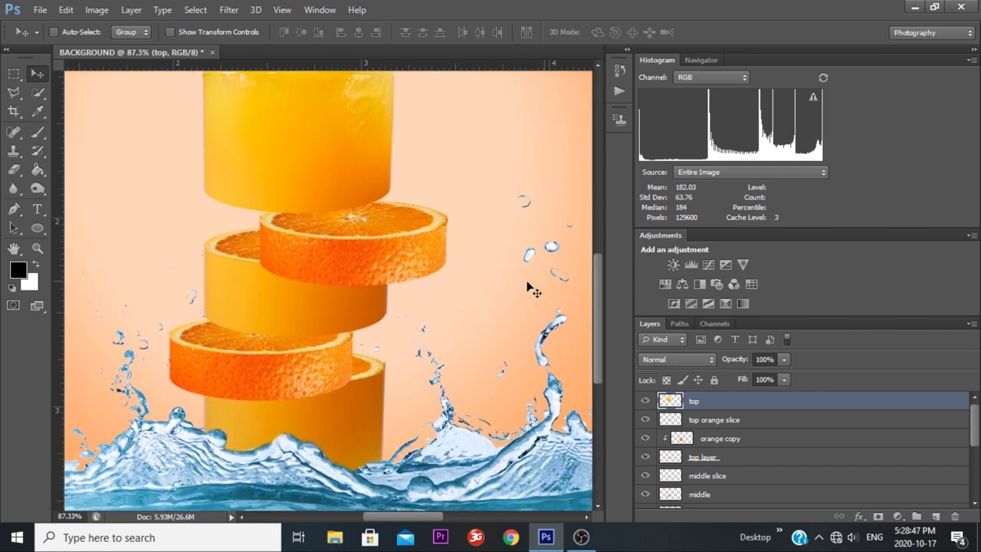
right_click(309, 303)
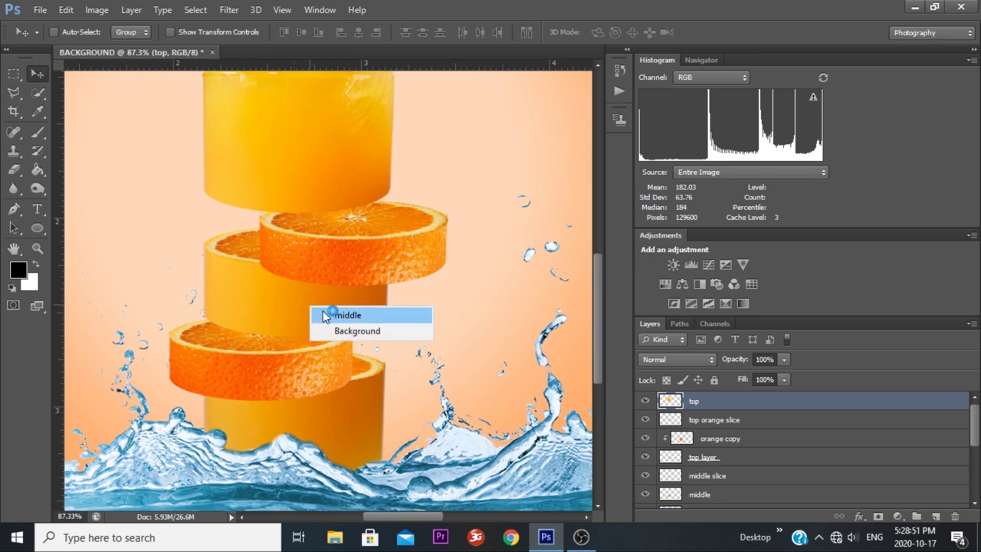
left_click(345, 314)
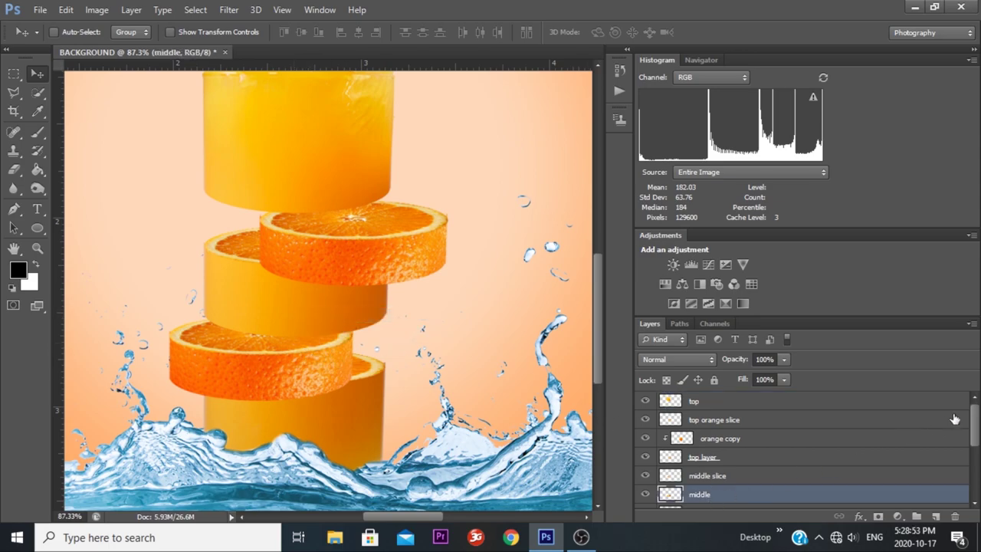
scroll(972, 422, "down", 1)
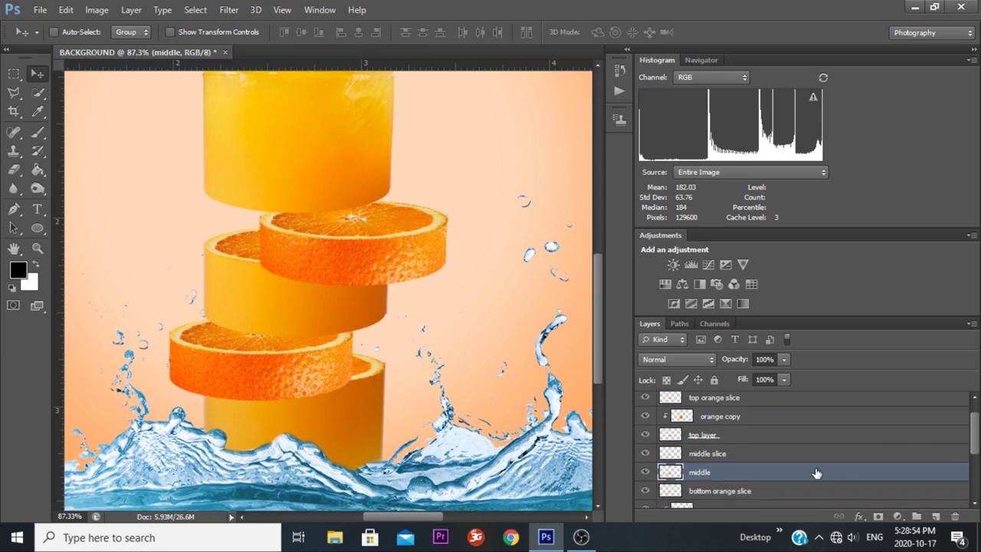
left_click(646, 472)
left_click(644, 454)
left_click(723, 454, "ctrl")
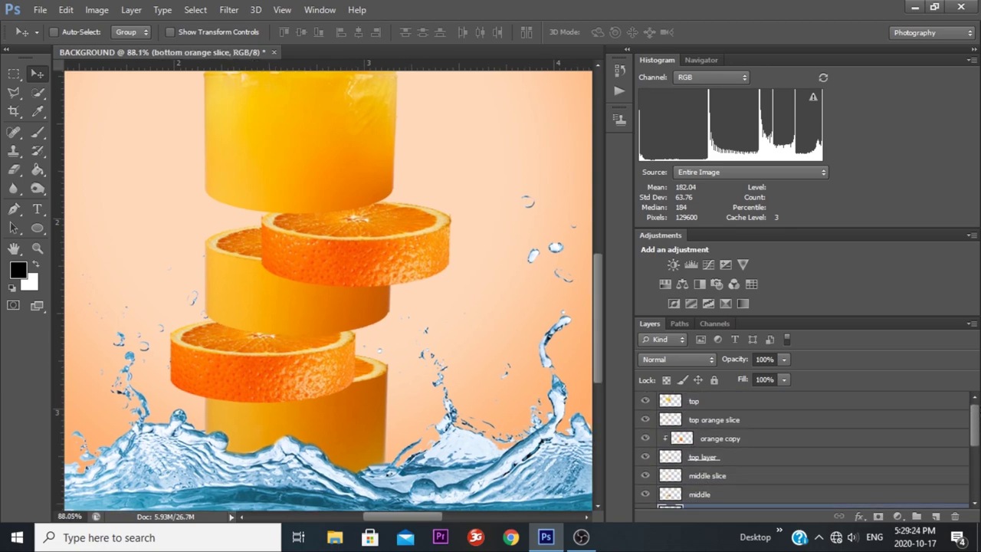
Duplicate 'bottom slice' and rename the copy 'bottom orange shadow', between 'bottom layer' and 'bottom slice'
left_click_drag(975, 414, 975, 471)
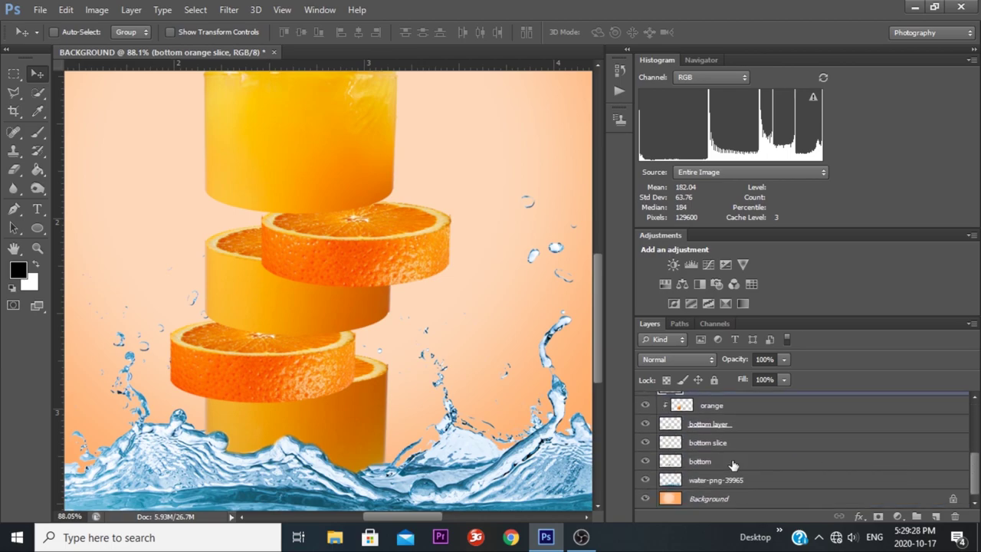
left_click(732, 463)
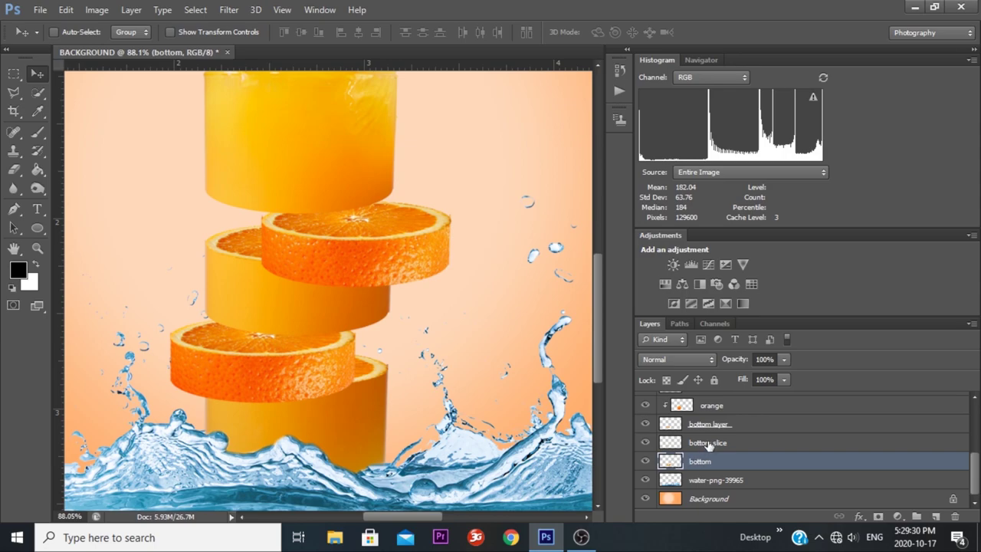
left_click(710, 444)
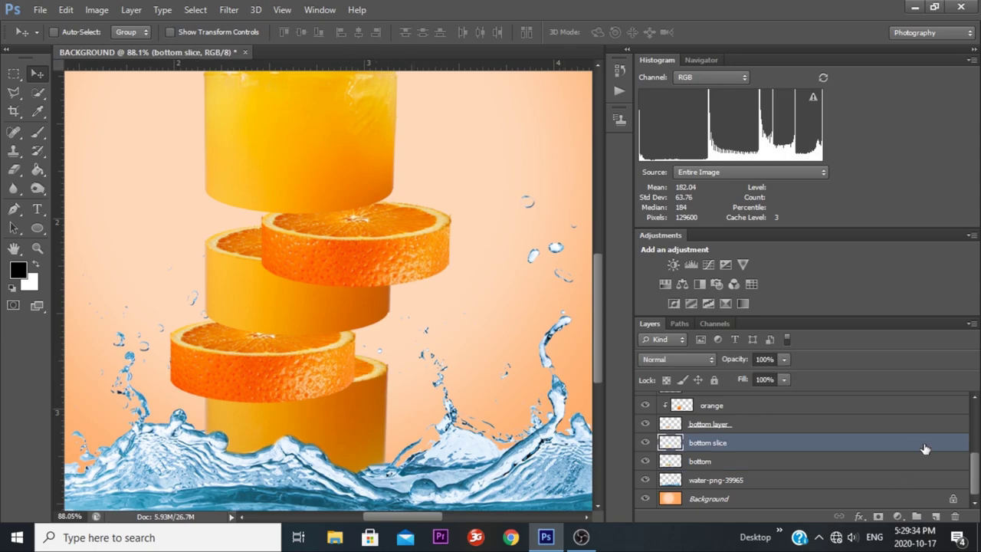
left_click_drag(922, 448, 936, 515)
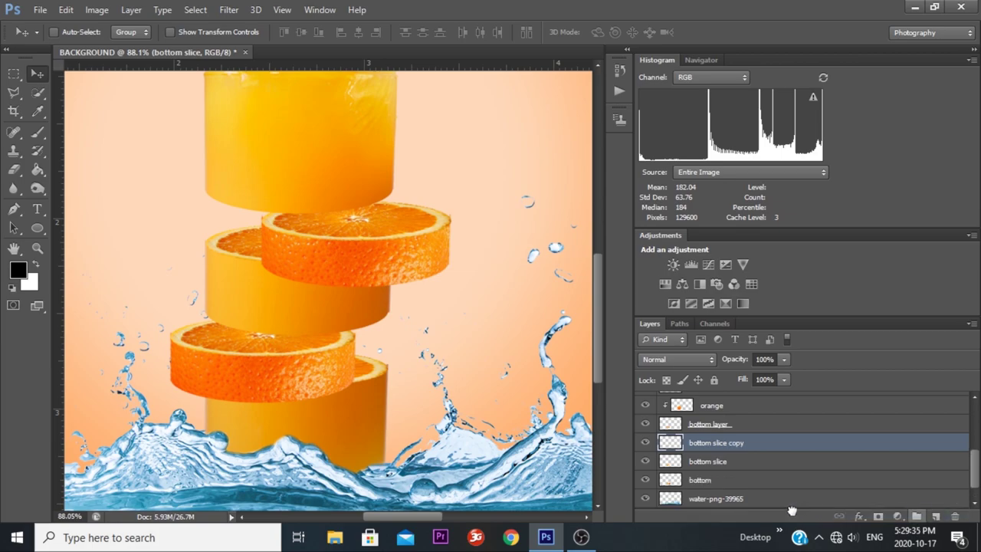
double_click(723, 444)
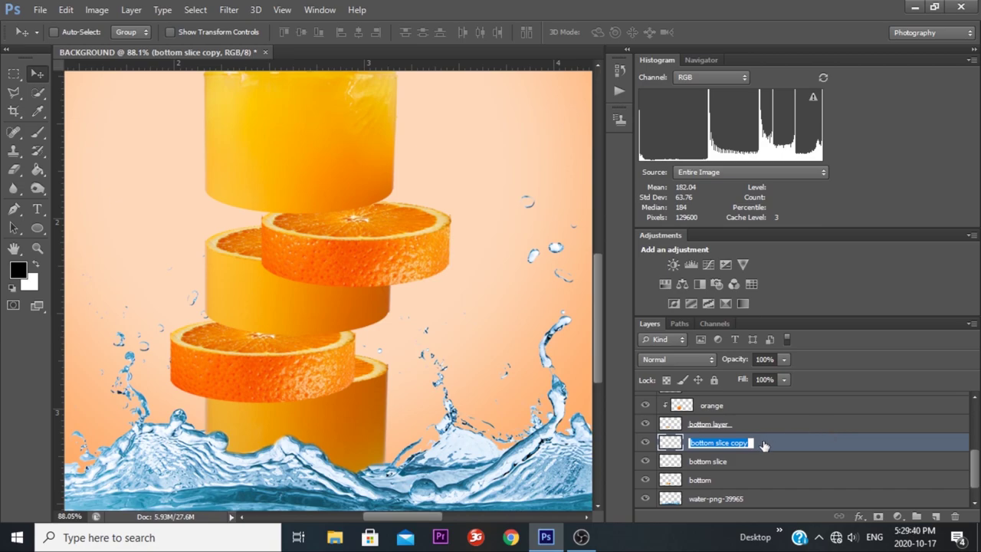
left_click_drag(751, 443, 719, 443)
type("o")
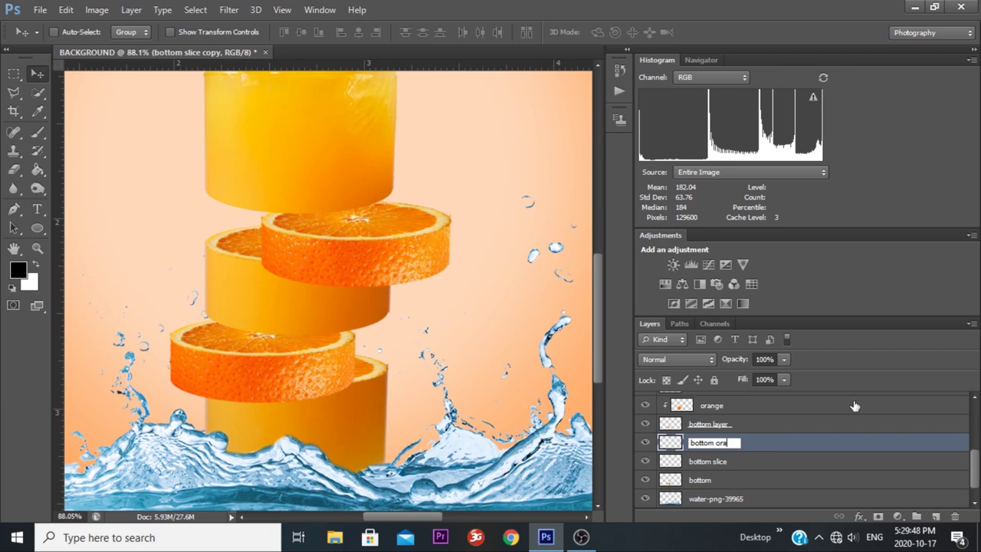
type("shad")
type("ow")
left_click(755, 463)
left_click(724, 443)
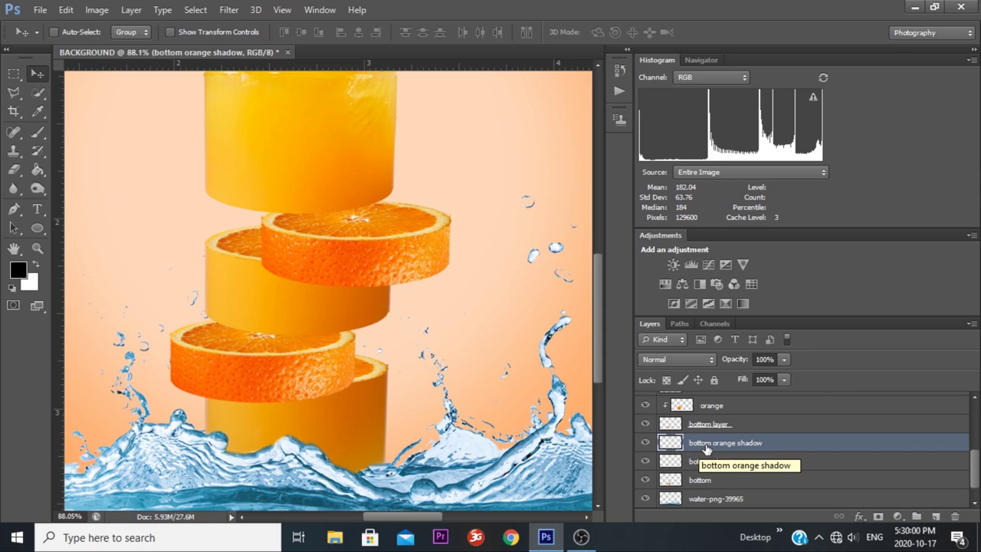
left_click(645, 443)
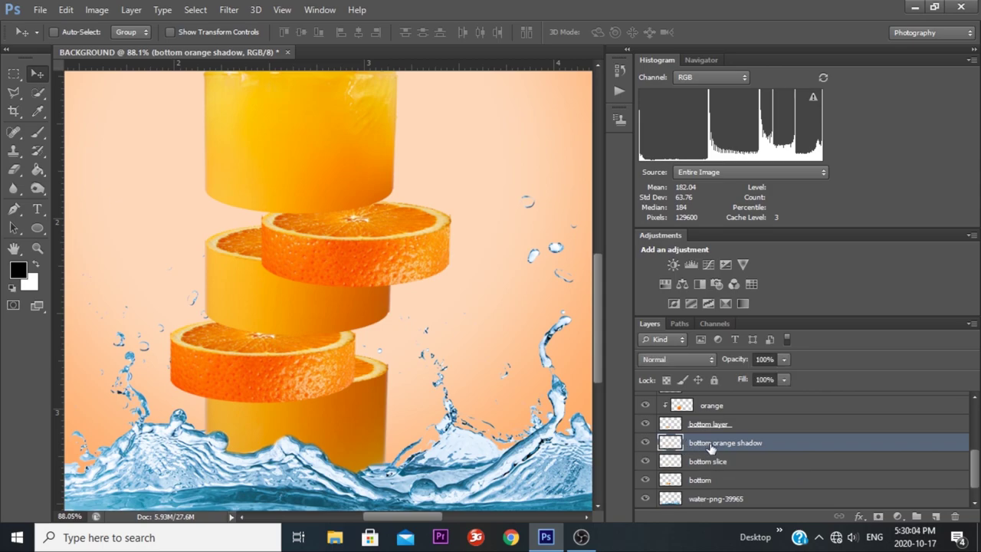
Add a black Solid Color fill layer clipped to 'bottom orange shadow'
left_click(898, 517)
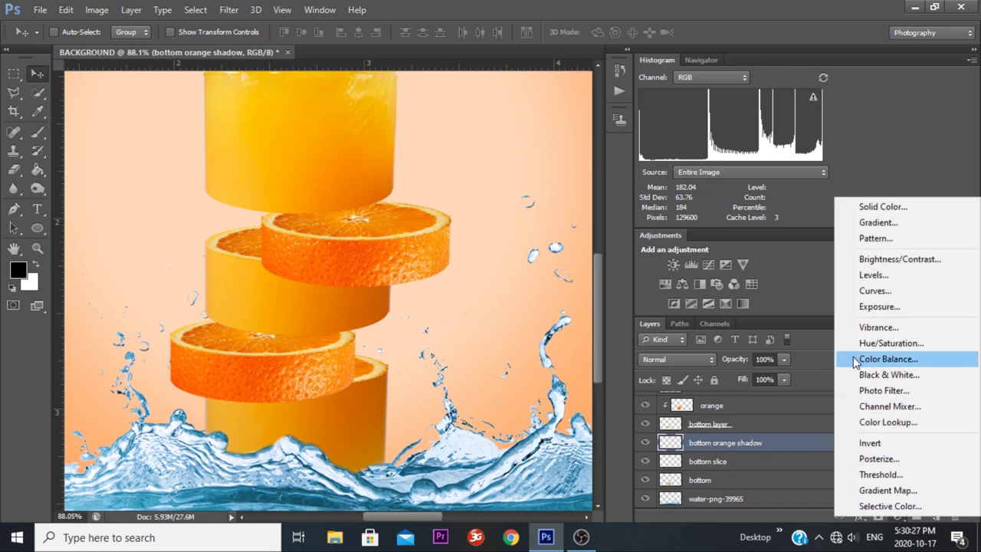
left_click(889, 209)
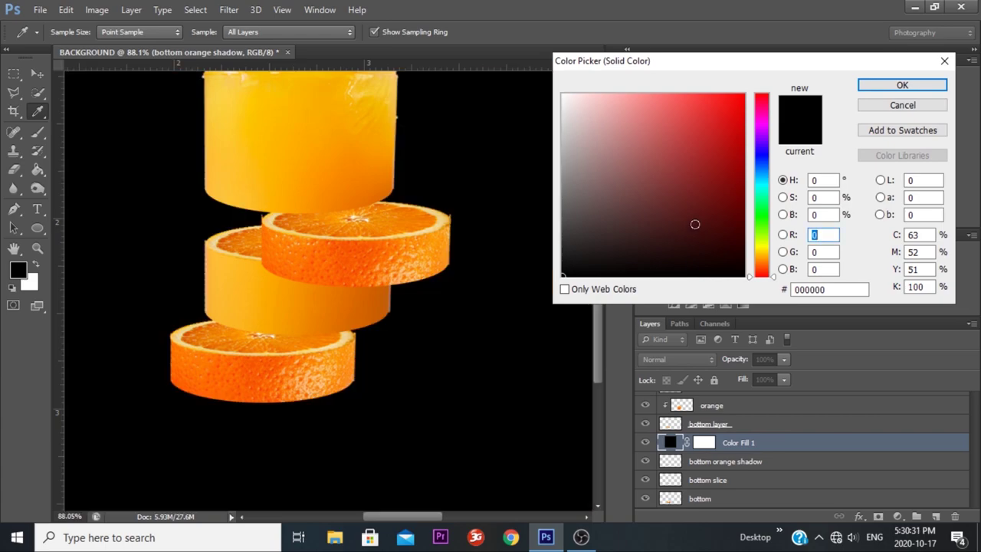
left_click(883, 86)
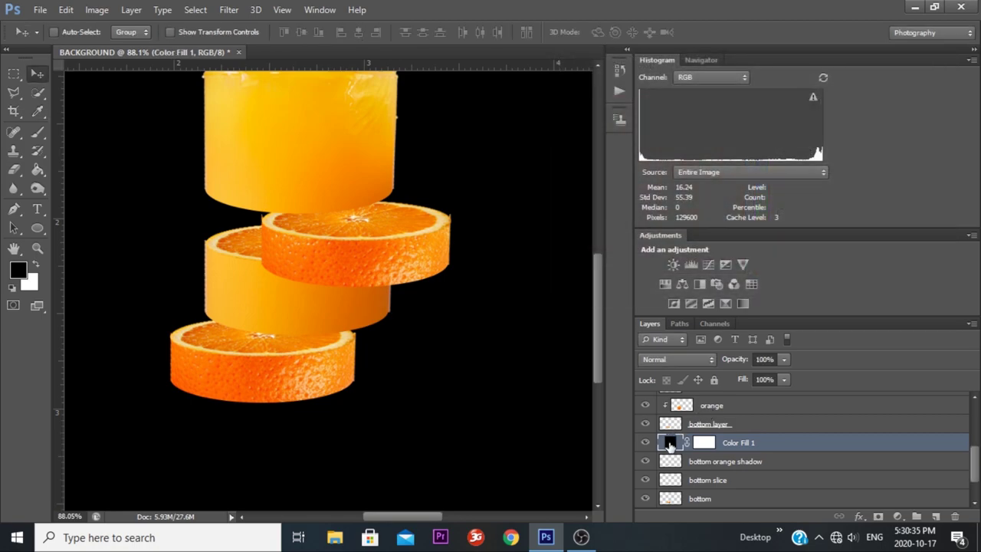
left_click(673, 452, "alt")
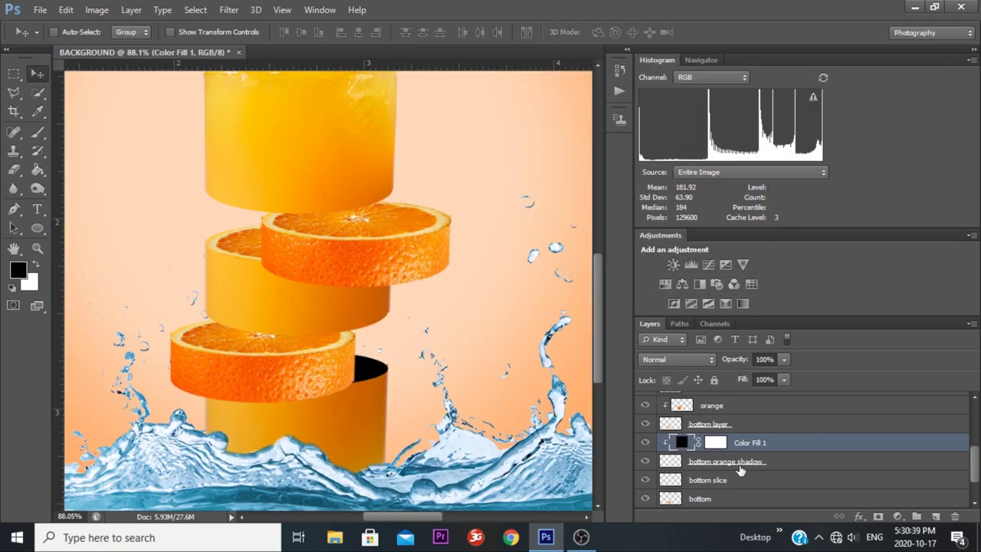
Move the black shadow down so its edge shows beneath the bottom orange slice
left_click(740, 462)
mouse_move(366, 377)
left_mouse_down()
mouse_move(338, 398)
mouse_move(339, 388)
left_mouse_up()
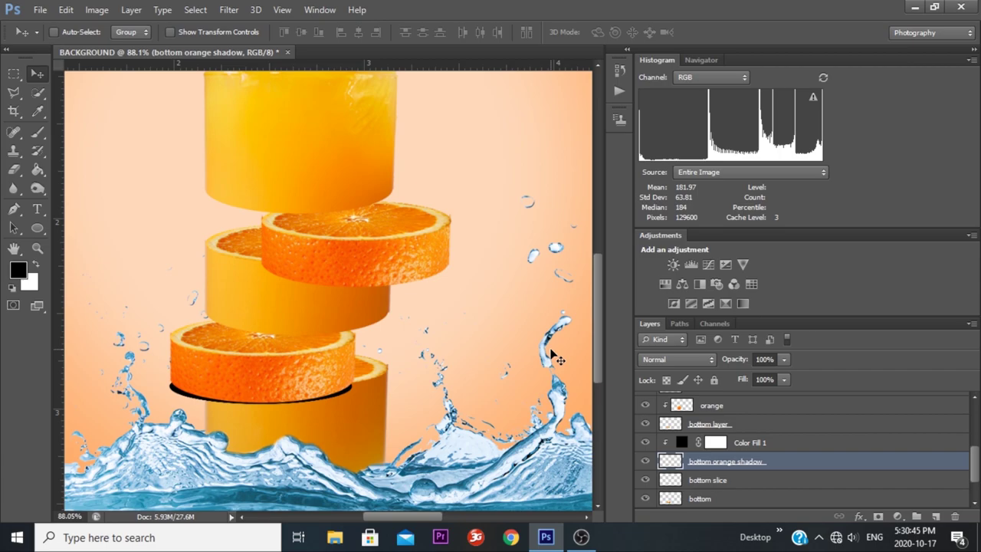
key("Down")
key("Down")
key("Down")
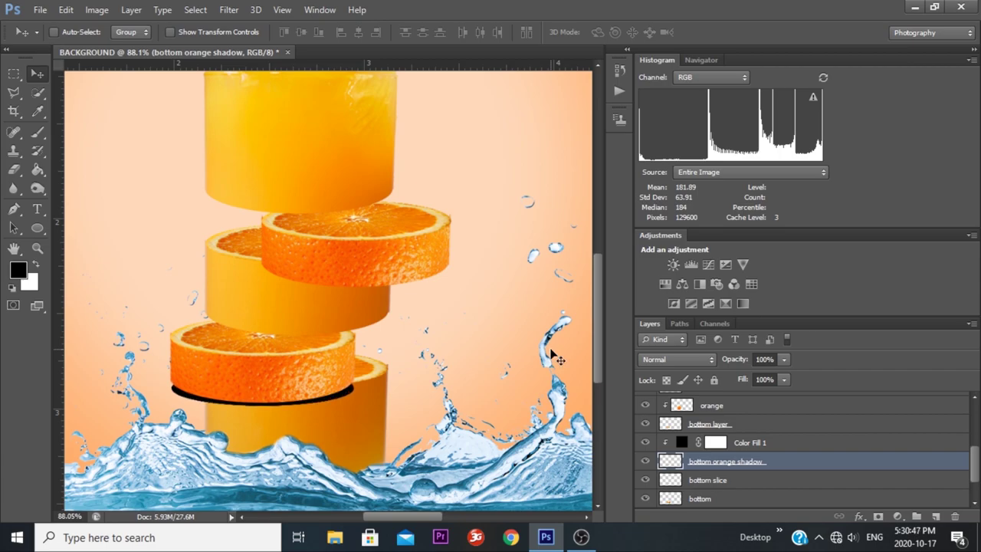
key("Down")
key("Down")
key("Down")
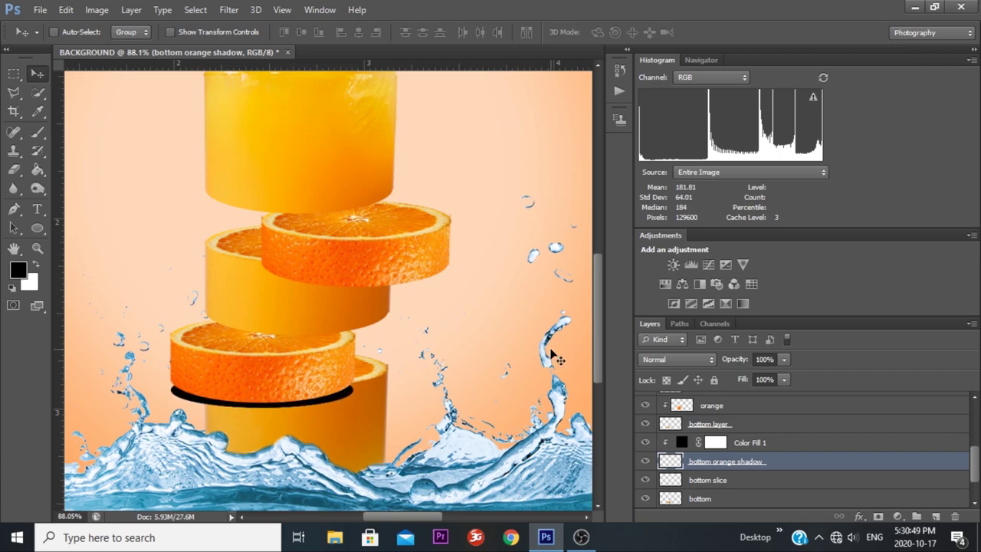
key("Up")
key("Up")
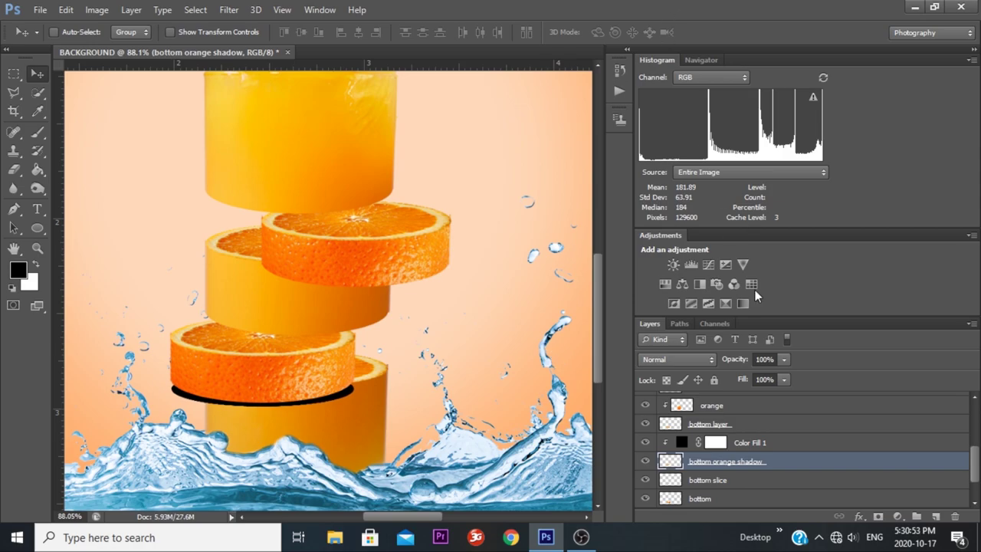
Apply a Gaussian Blur with radius 3.0 to the shadow layer
left_click(228, 9)
mouse_move(236, 100)
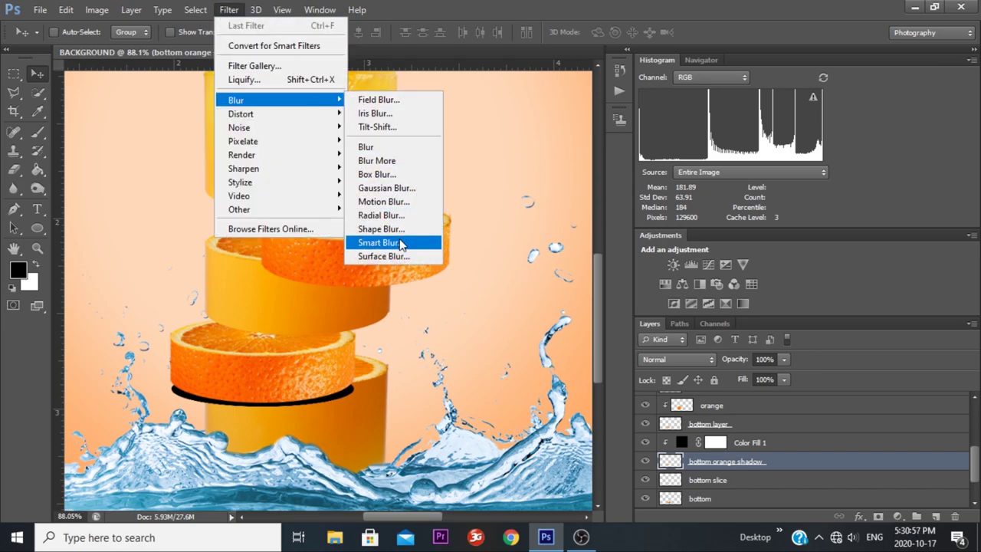
left_click(400, 190)
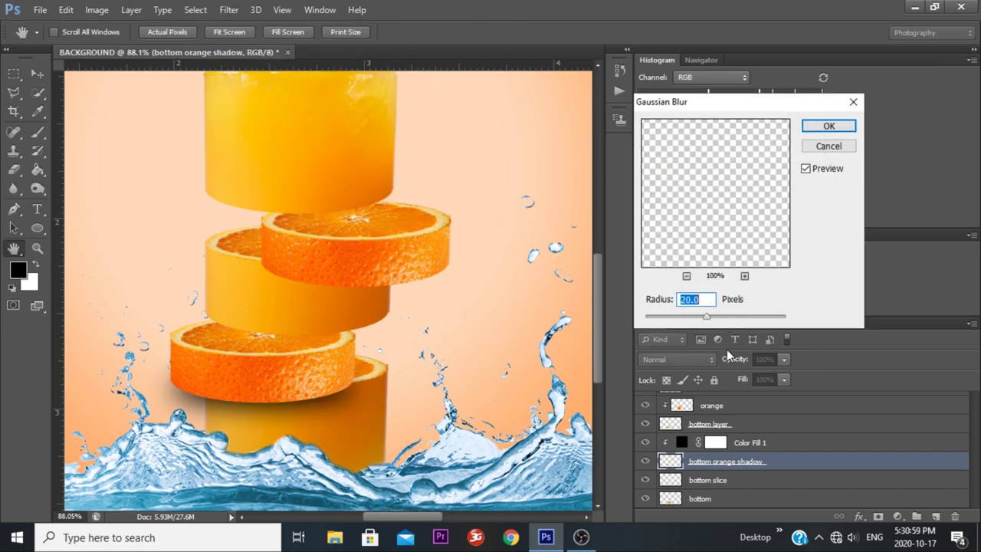
left_click_drag(705, 316, 695, 320)
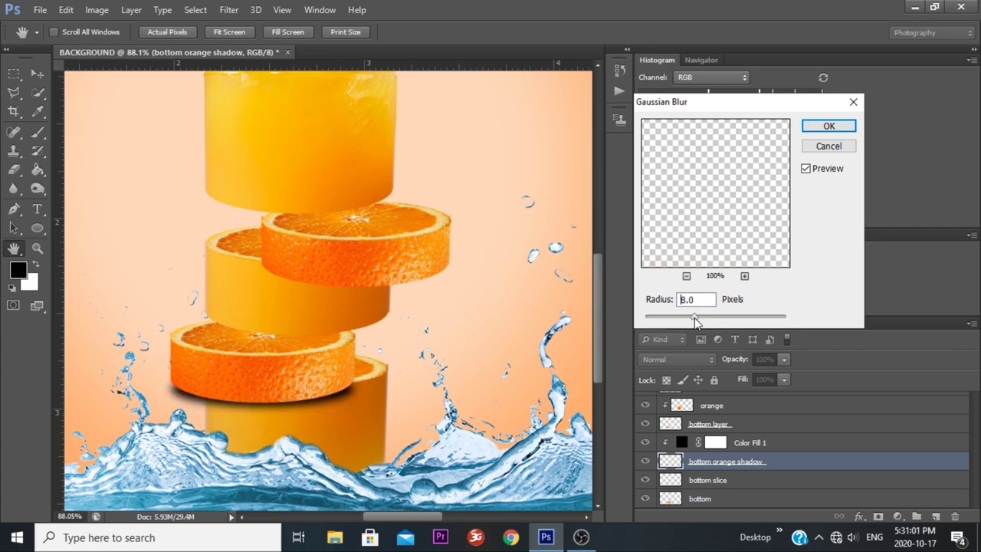
left_click(831, 126)
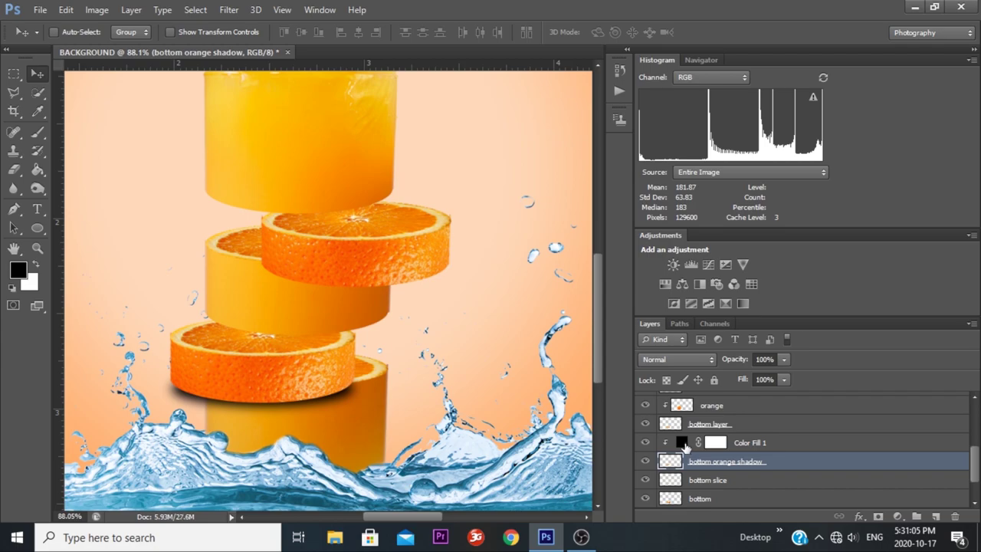
Change the Color Fill 1 colour to dark brown #772c00
double_click(682, 442)
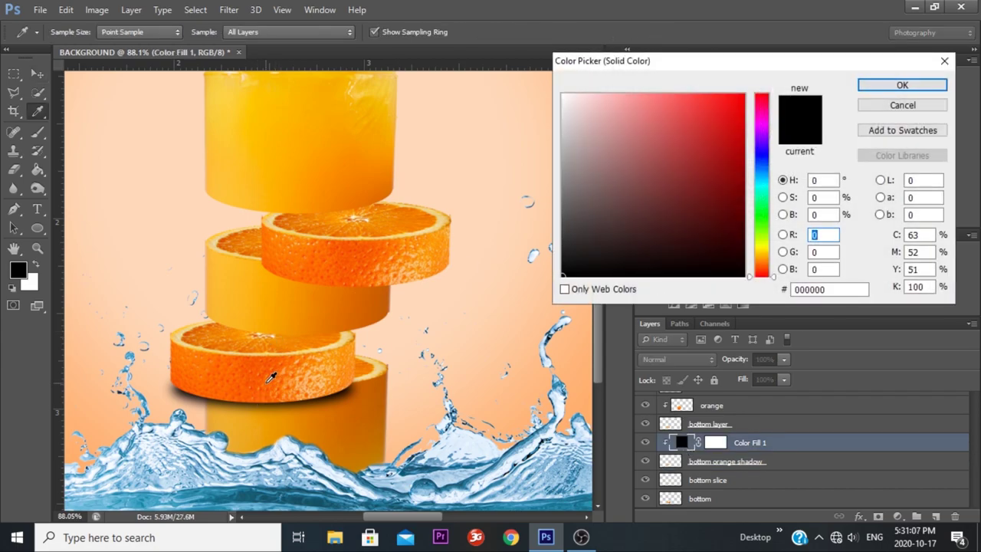
left_click(269, 377)
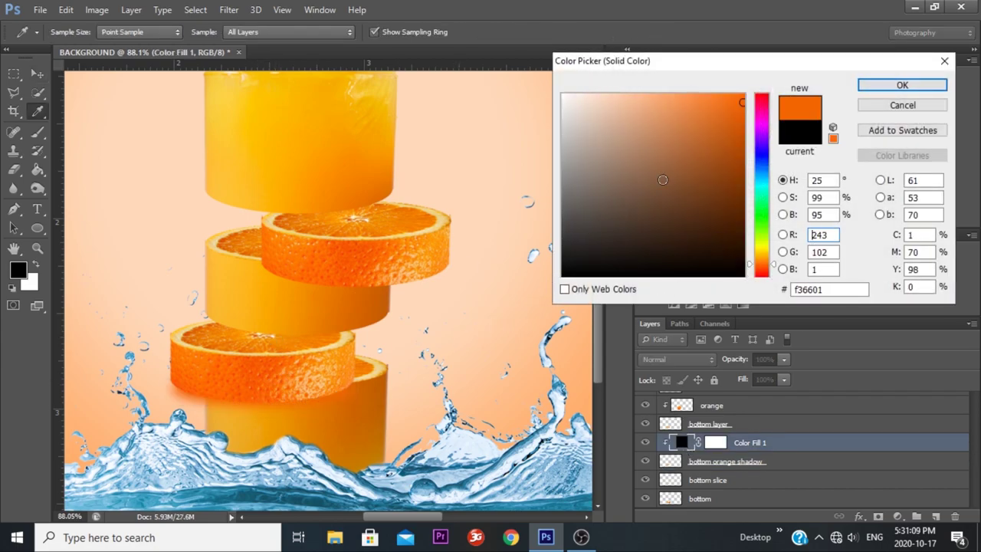
left_click(761, 171)
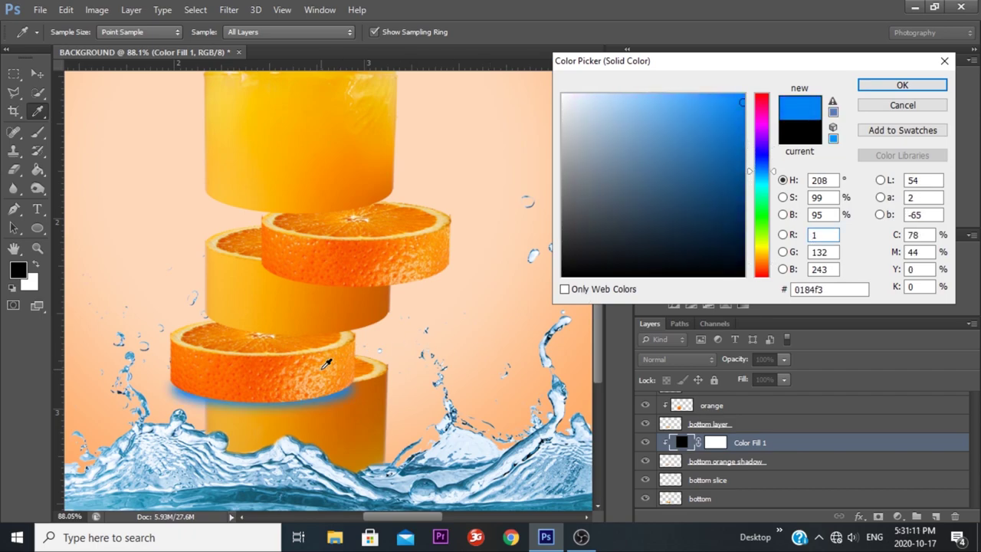
left_click(414, 332)
left_click(263, 357)
left_click(732, 186)
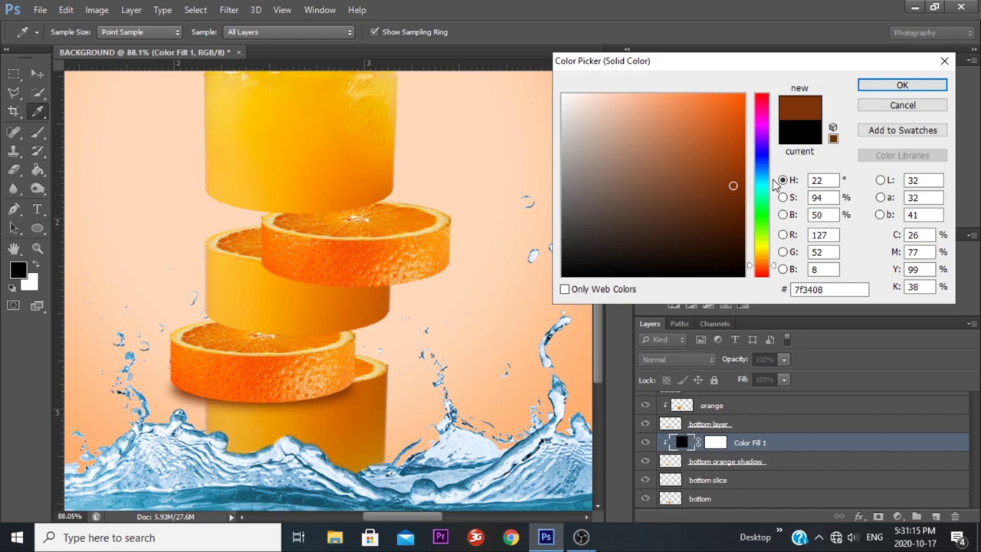
left_click(743, 190)
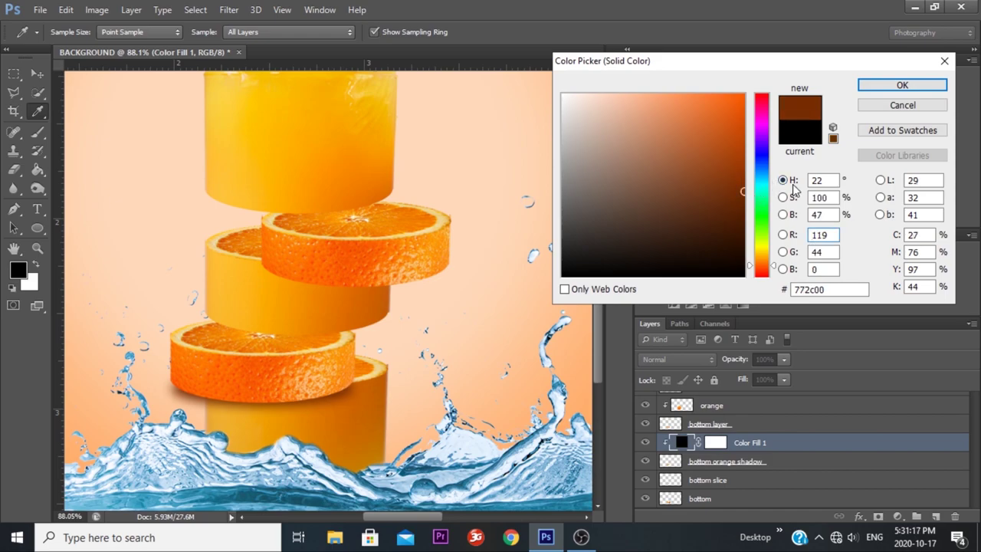
left_click(902, 85)
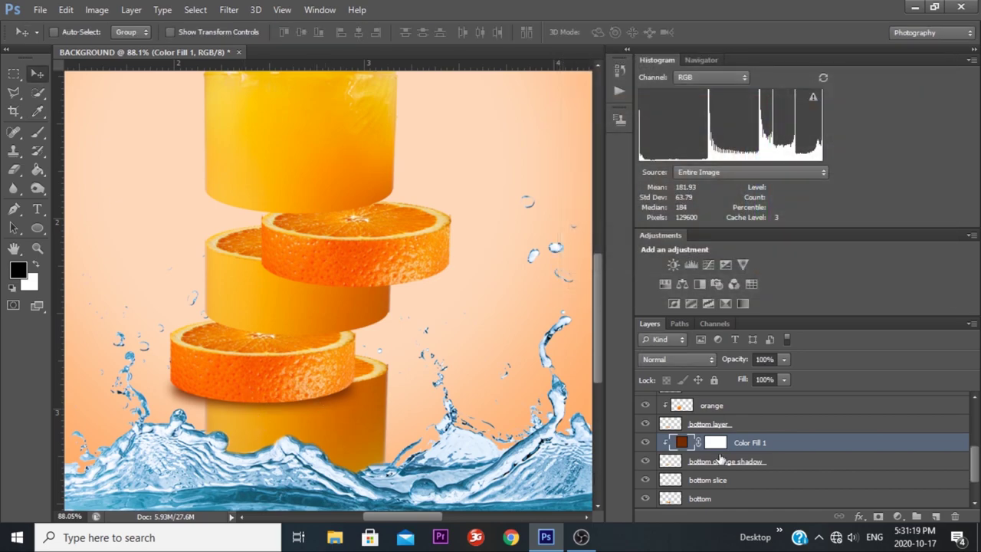
left_click(694, 463)
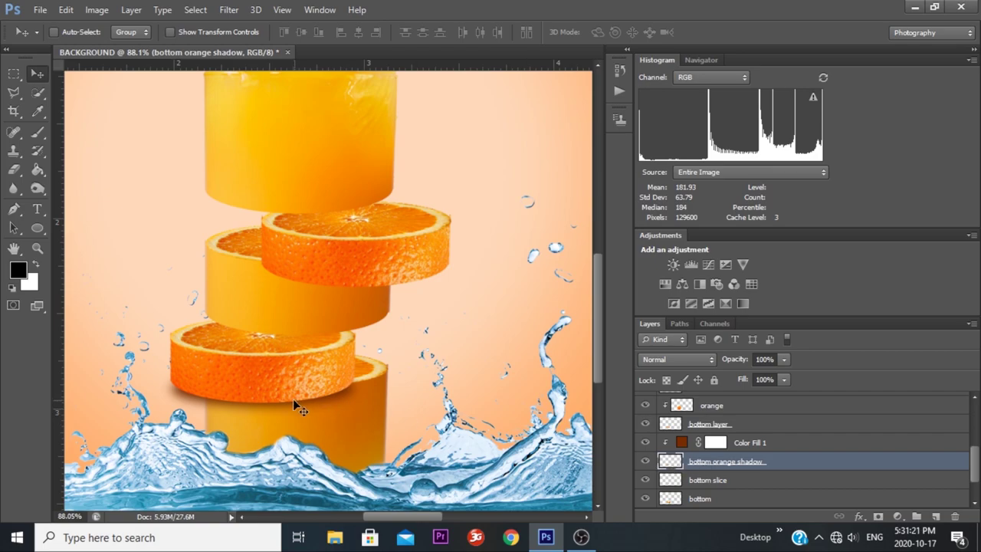
Warp the brown shadow so its lower edge bends down toward the water
key("ctrl+t")
right_click(313, 381)
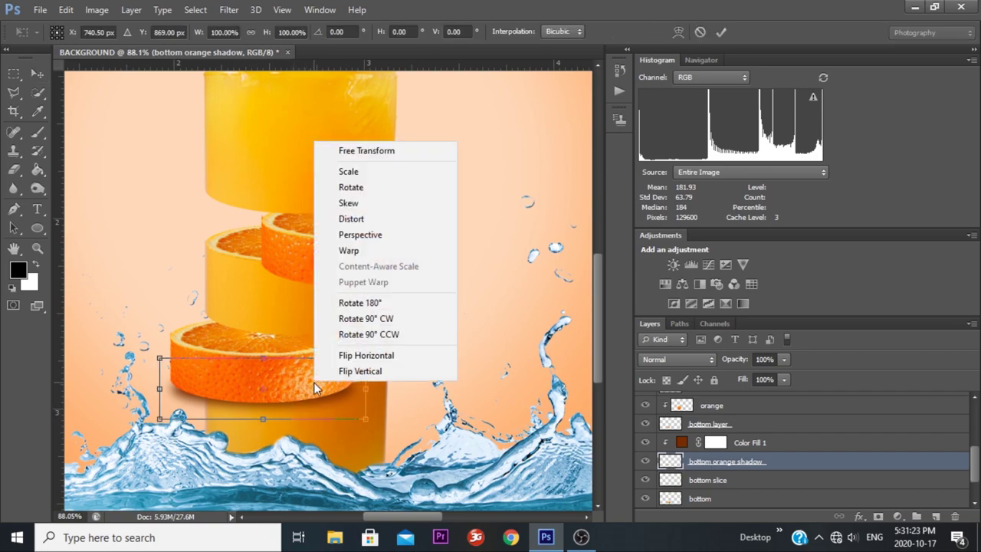
left_click(368, 251)
left_click_drag(183, 428, 173, 461)
left_click_drag(190, 387, 190, 378)
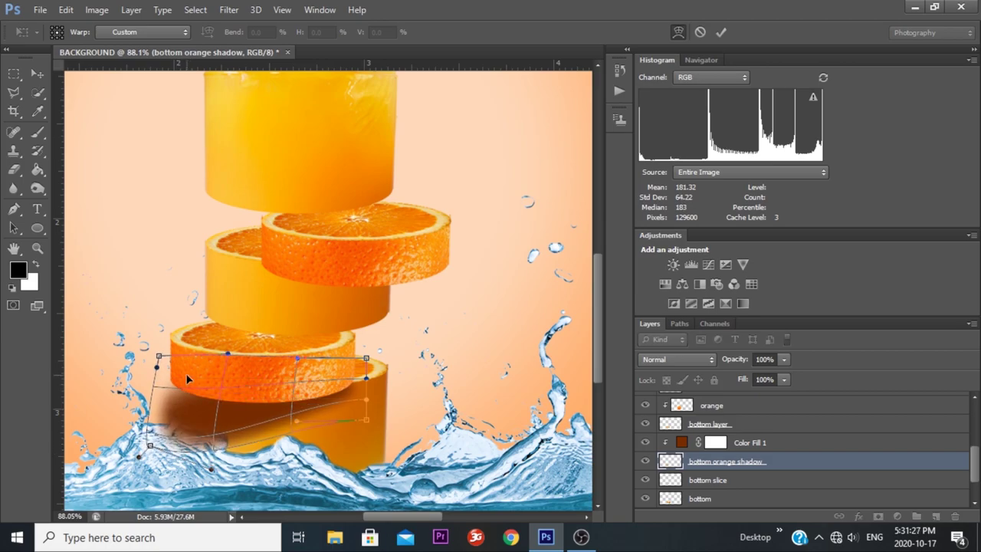
left_click_drag(272, 435, 281, 450)
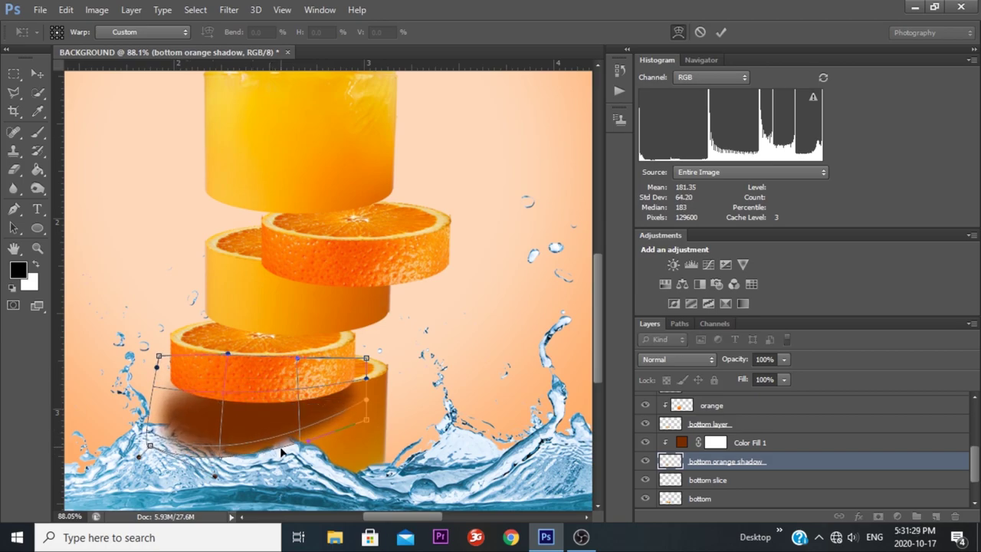
left_click_drag(139, 456, 137, 468)
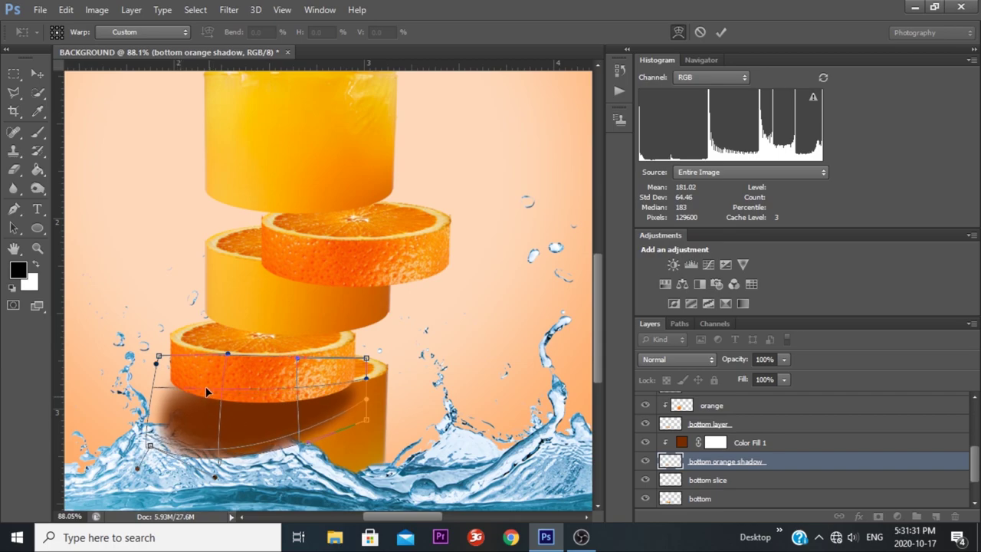
left_click(720, 32)
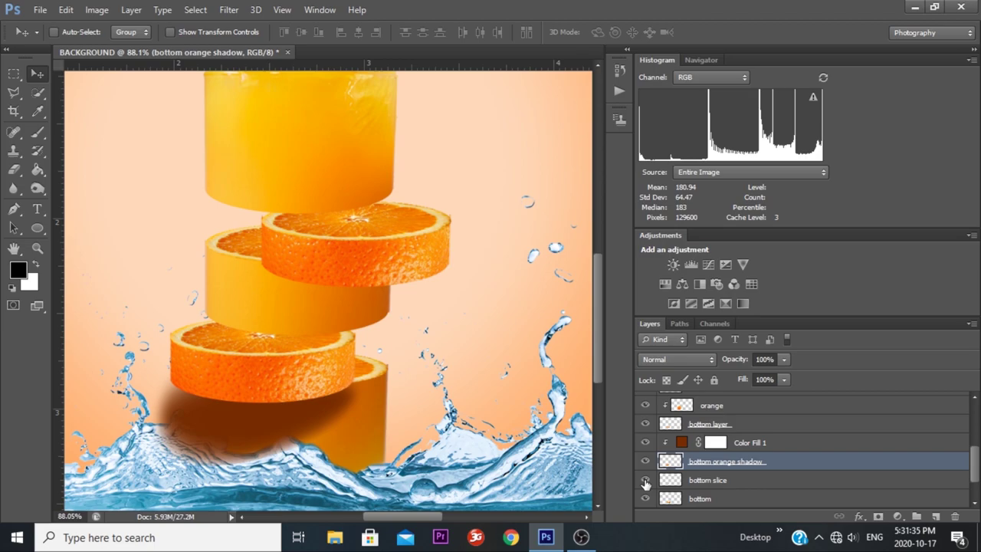
Merge the shadow with Color Fill 1 into a single layer
left_click(786, 449, "shift")
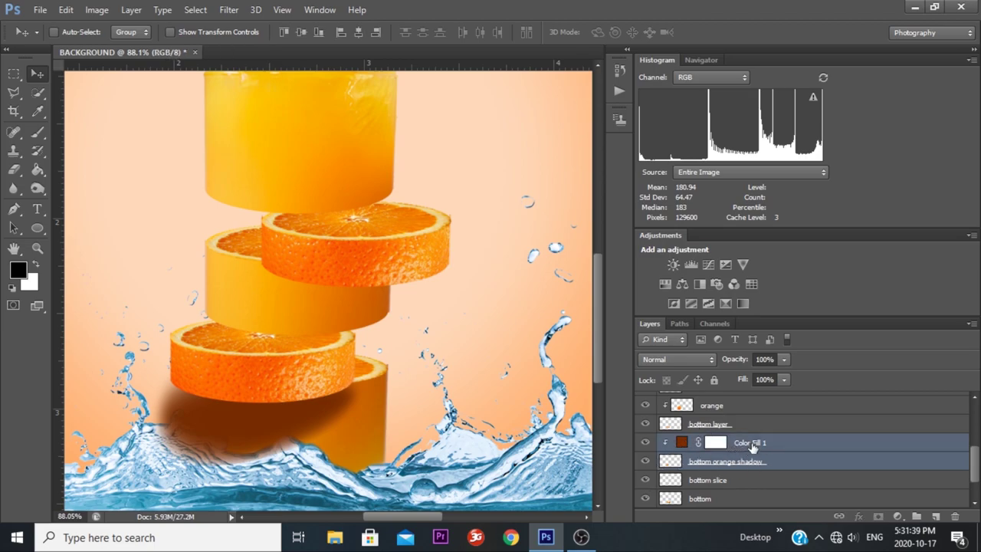
right_click(752, 445)
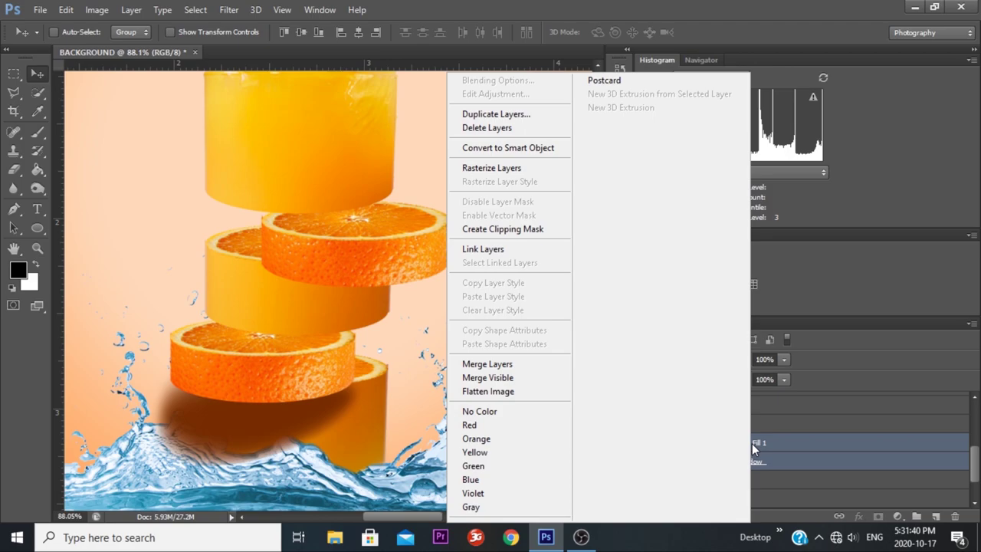
left_click(485, 364)
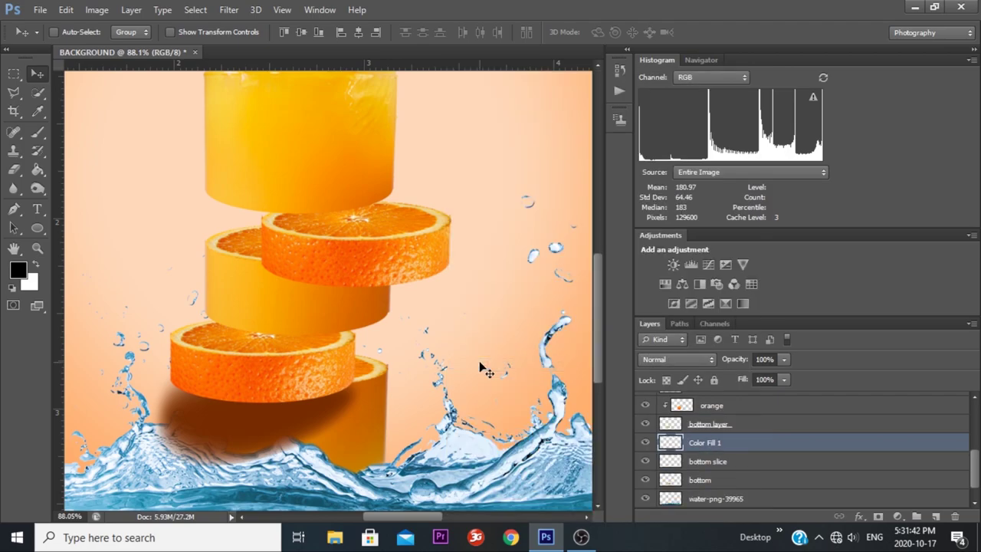
Move Color Fill 1 below 'bottom slice' and clip it to the bottom juice segment
left_click(645, 443)
left_click(645, 443)
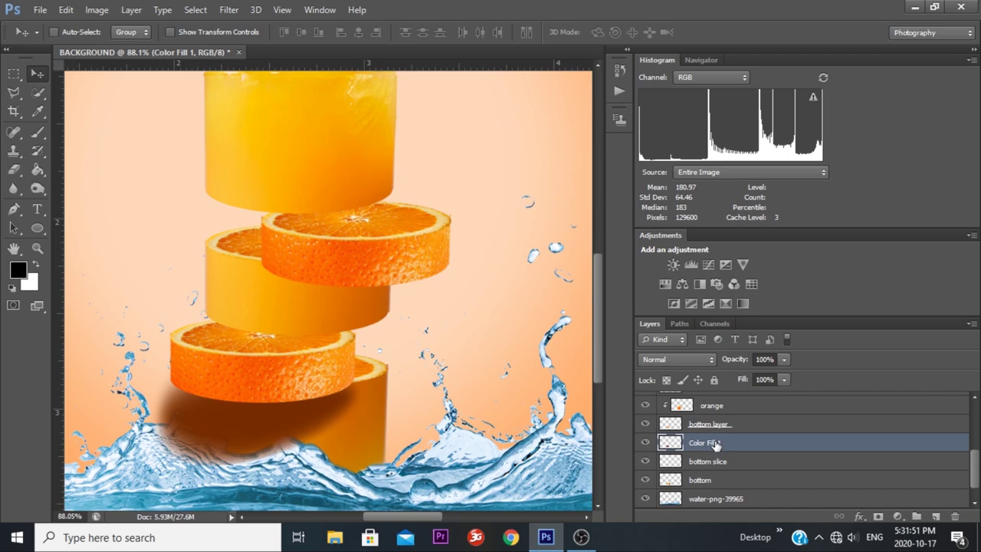
left_click_drag(715, 445, 715, 470)
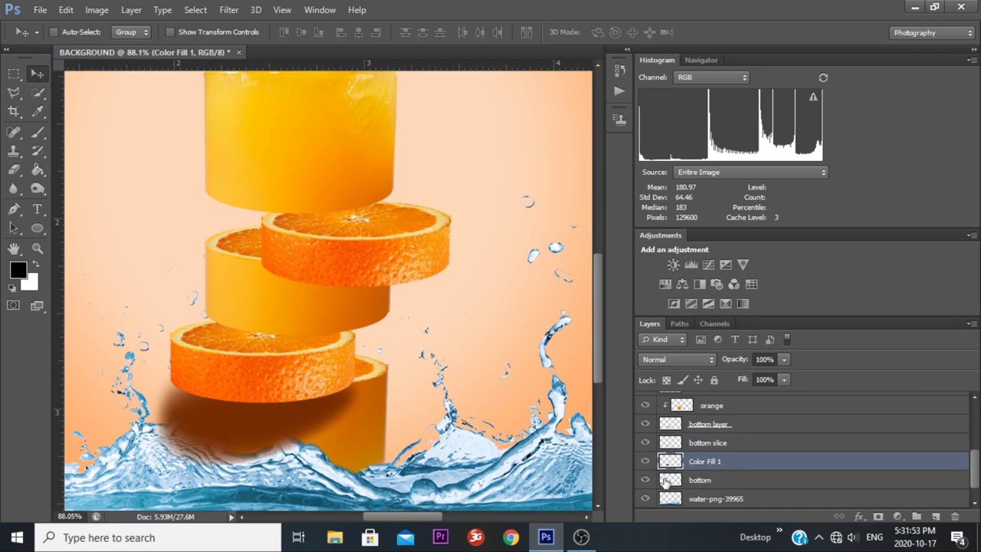
left_click_drag(672, 473, 672, 464)
left_click(672, 464, "alt")
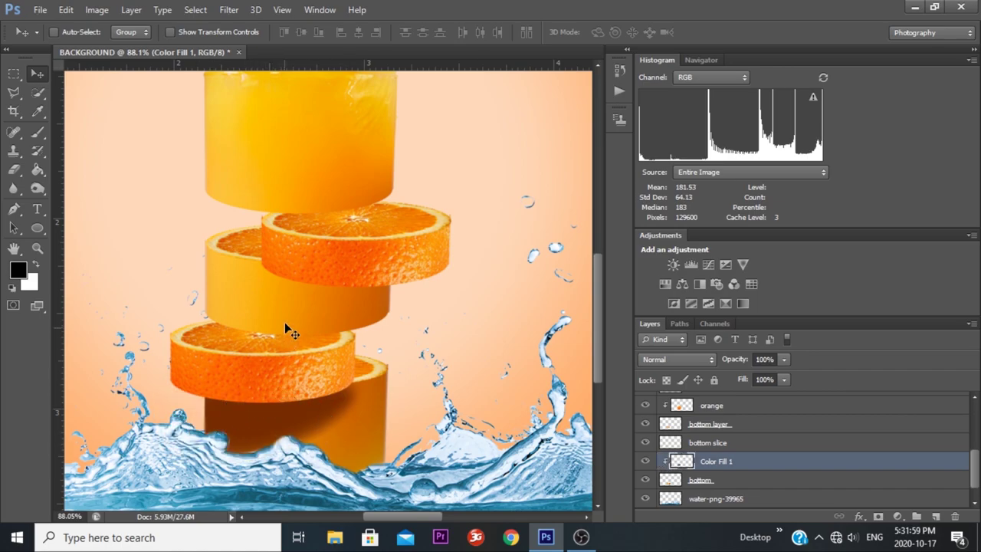
Set the shadow layer's Fill to 98%
left_click_drag(740, 384, 738, 384)
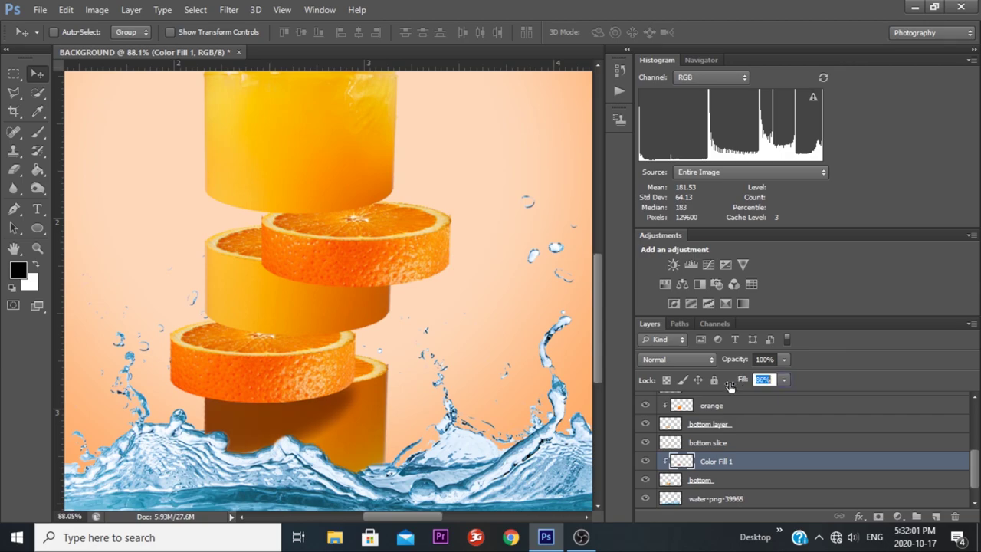
type("98")
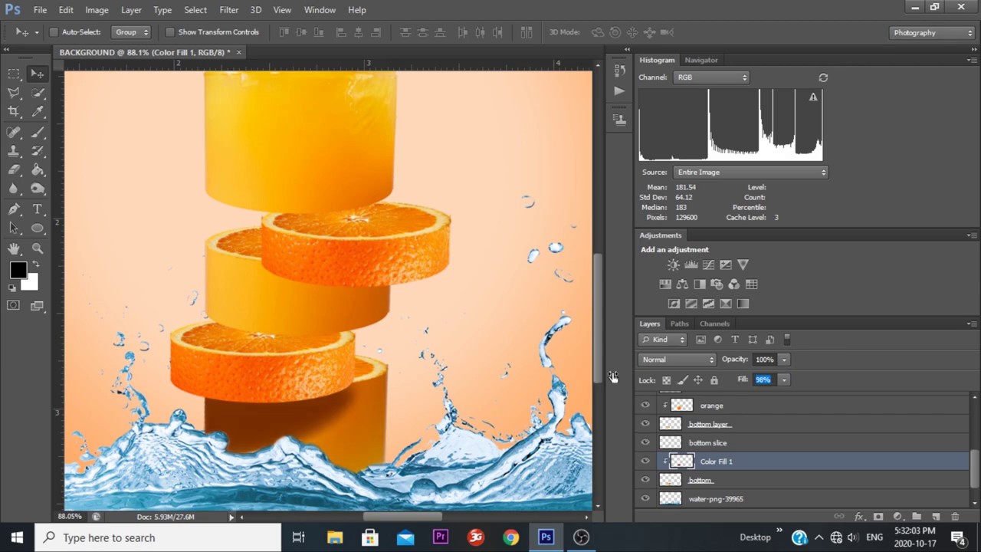
key("Return")
left_click_drag(974, 471, 977, 449)
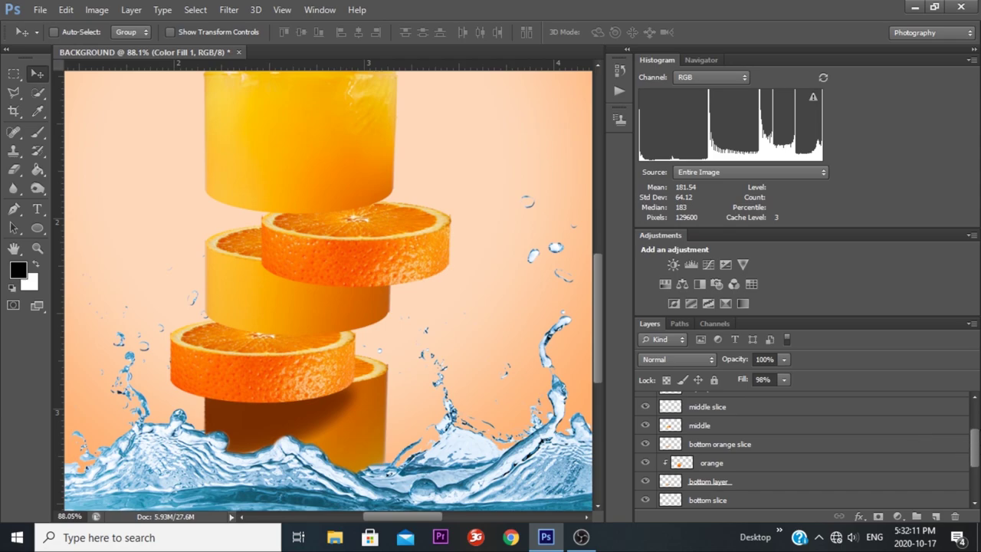
Duplicate 'top orange slice' with Ctrl+J and rename the copy 'top orange slice shadow'
left_click_drag(978, 441, 979, 422)
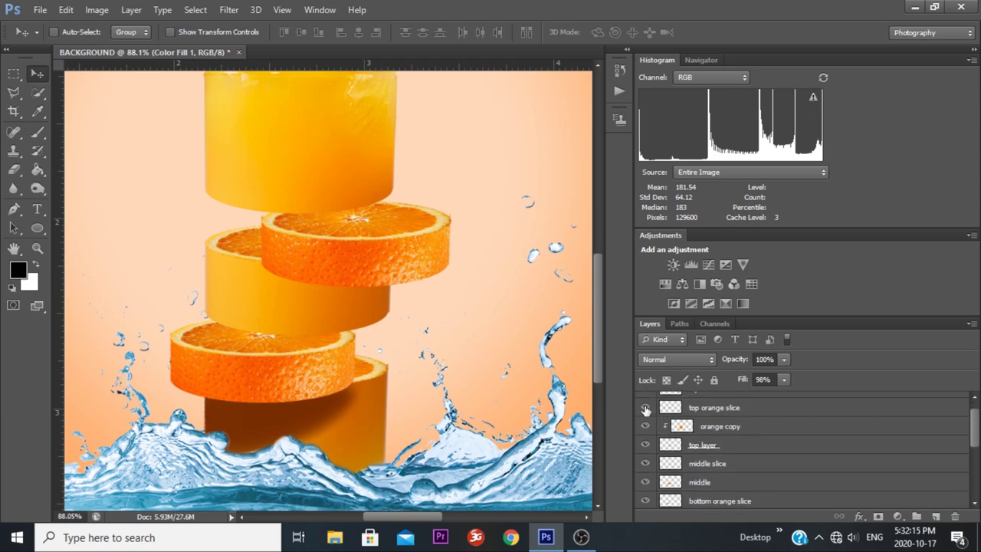
left_click(645, 408)
left_click(646, 407)
left_click_drag(881, 409, 907, 435)
key("ctrl+j")
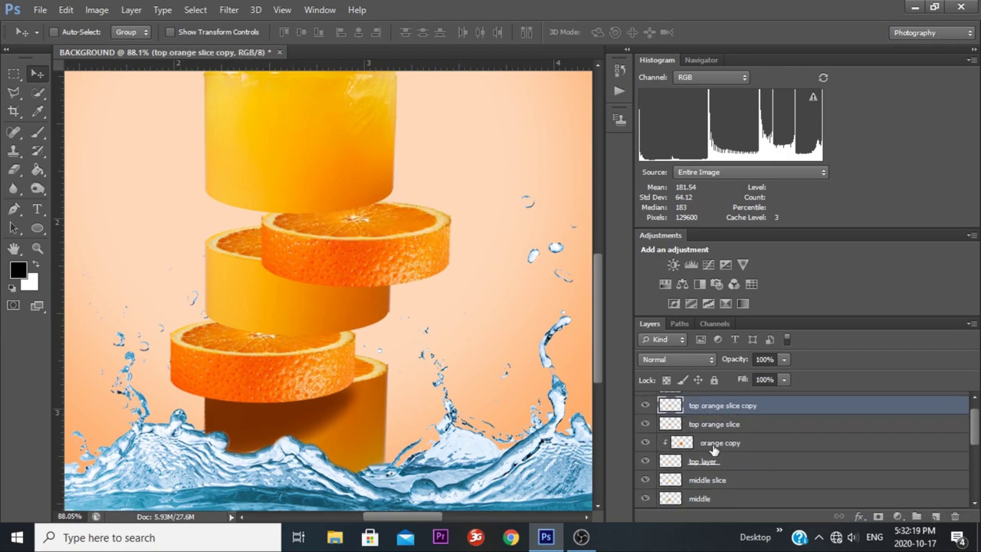
double_click(725, 405)
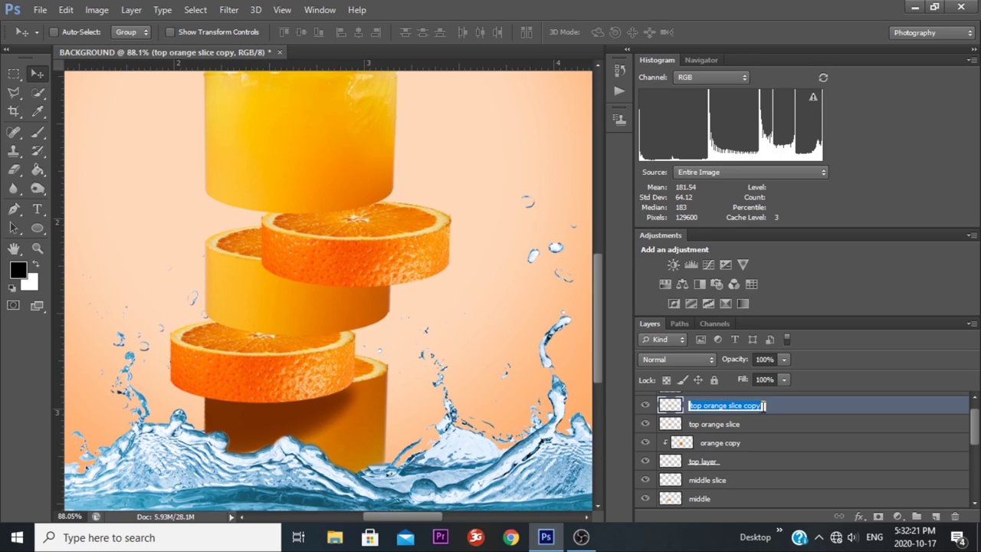
left_click_drag(765, 406, 745, 407)
type("sh")
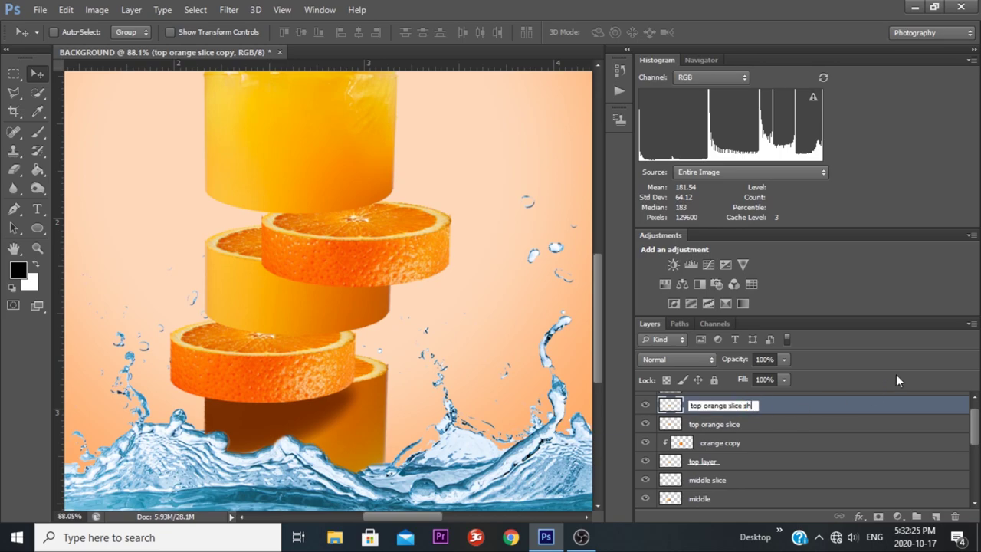
type("adow")
key("Return")
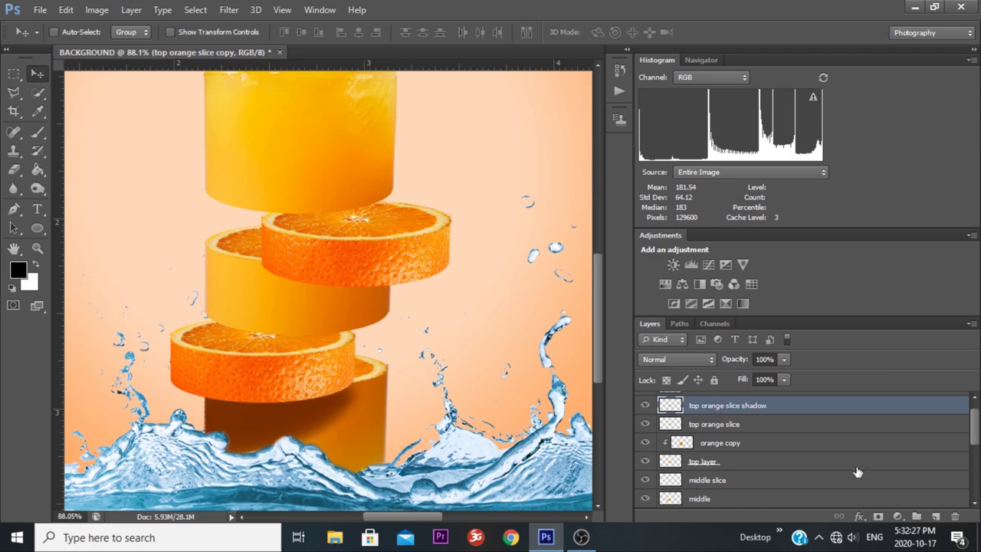
left_click(856, 461)
left_click(799, 414)
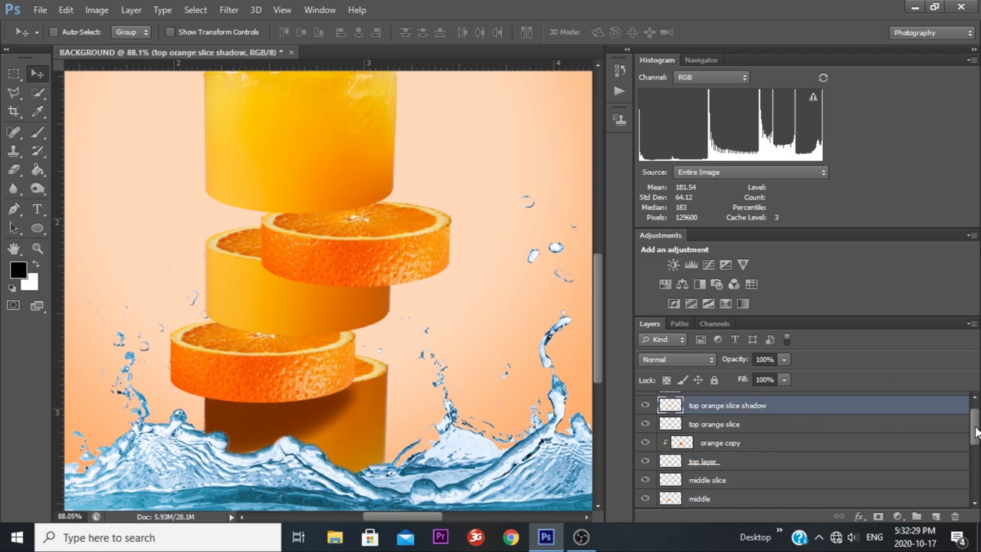
left_click_drag(976, 431, 973, 414)
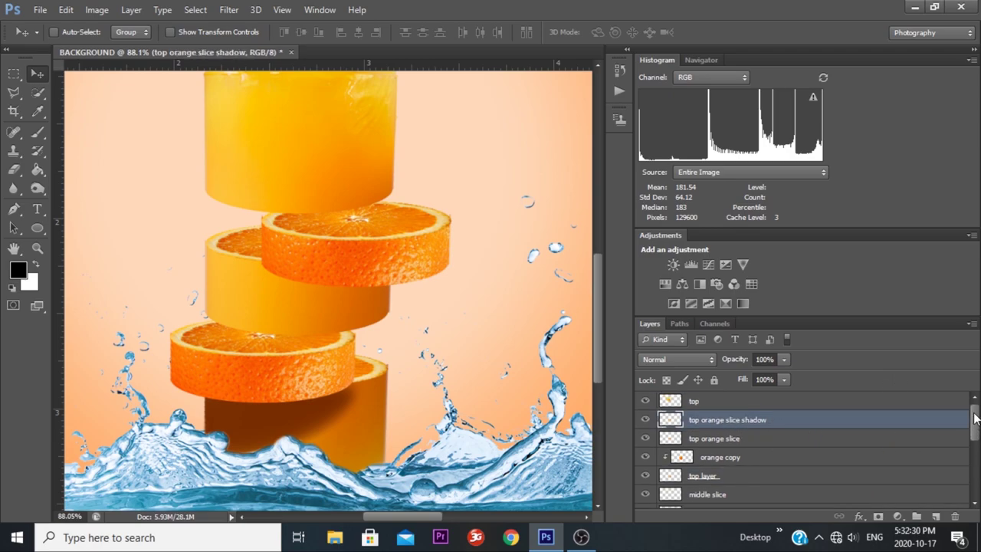
Clip a black Solid Color fill to the shadow layer and move the ellipse below the top slice
left_click(898, 517)
left_click(881, 204)
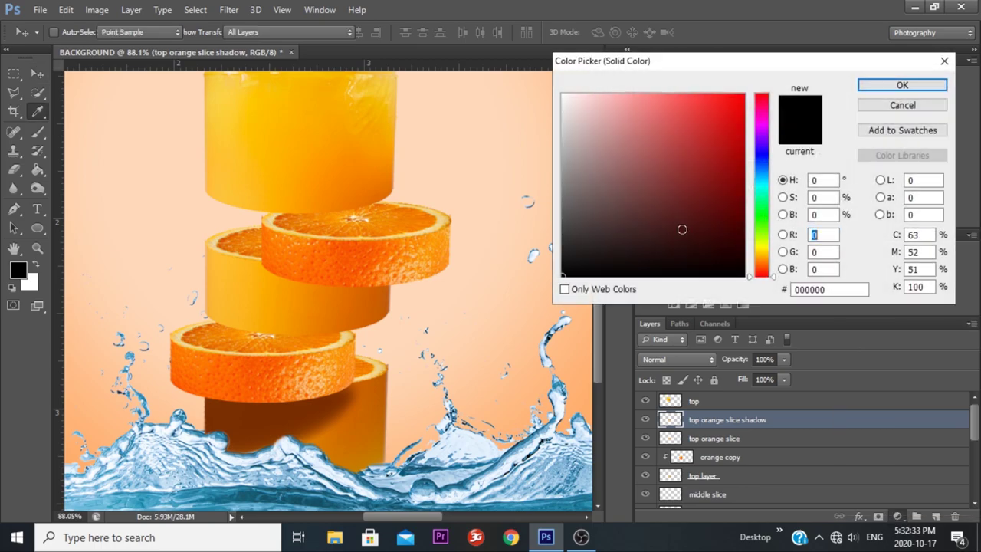
left_click(897, 85)
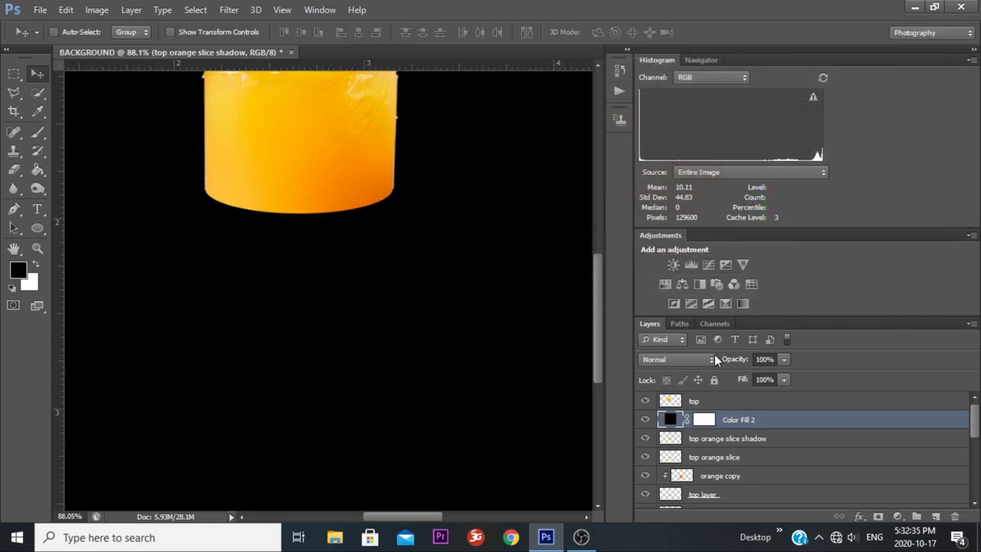
left_click(671, 427, "alt")
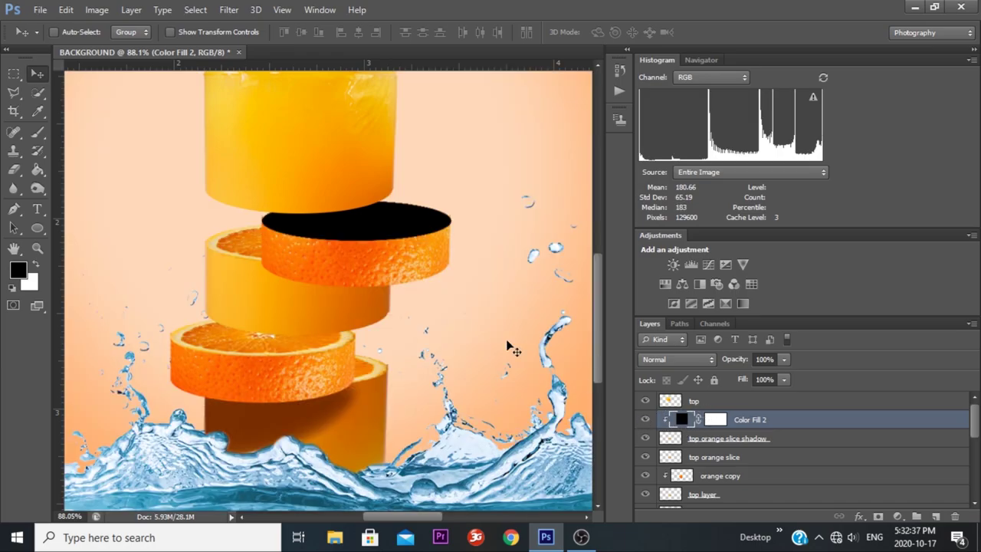
mouse_move(368, 228)
left_mouse_down()
mouse_move(357, 229)
mouse_move(357, 220)
left_mouse_up()
left_click(701, 439)
left_click_drag(416, 250, 384, 280)
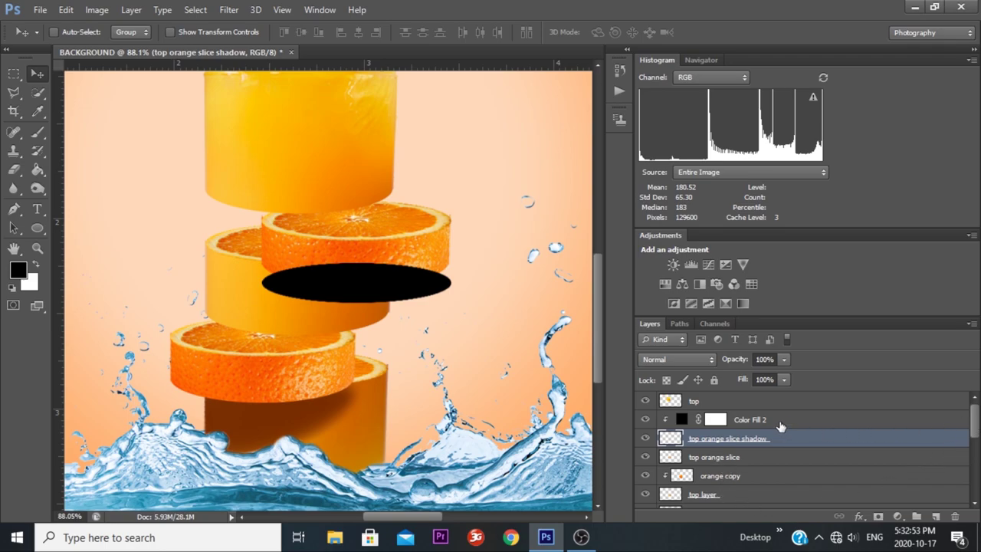
Change the Color Fill 2 colour to dark brown #6d2b00
double_click(681, 419)
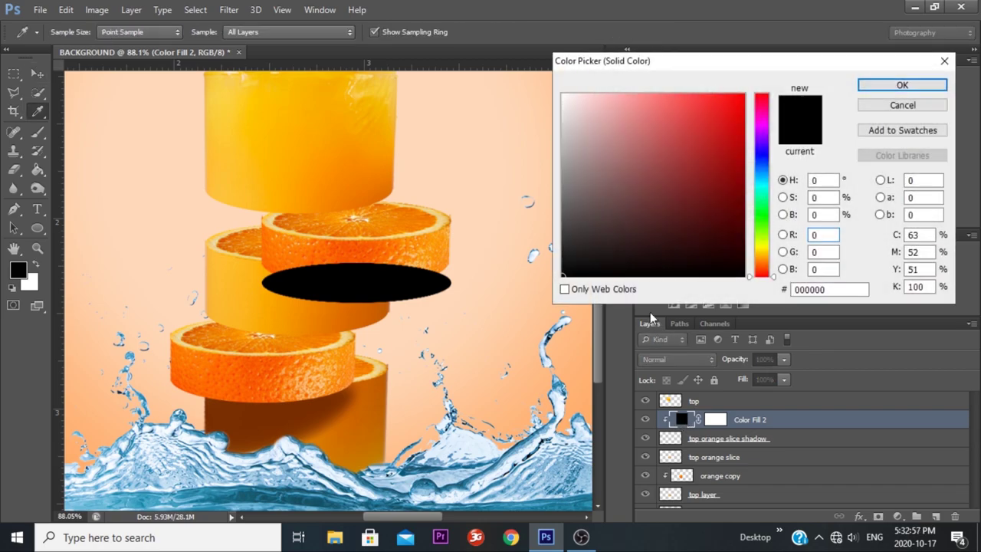
left_click(248, 378)
left_click(730, 200)
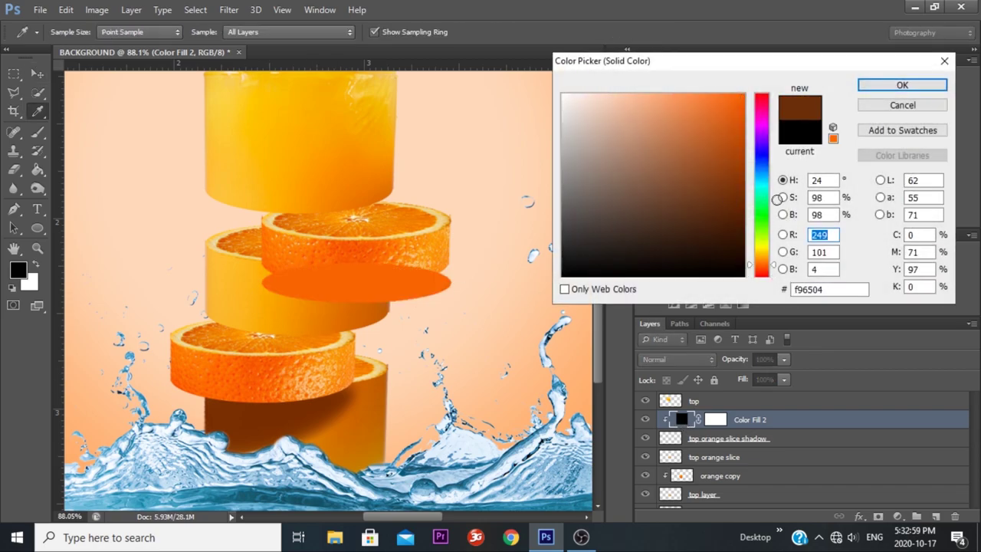
left_click(743, 198)
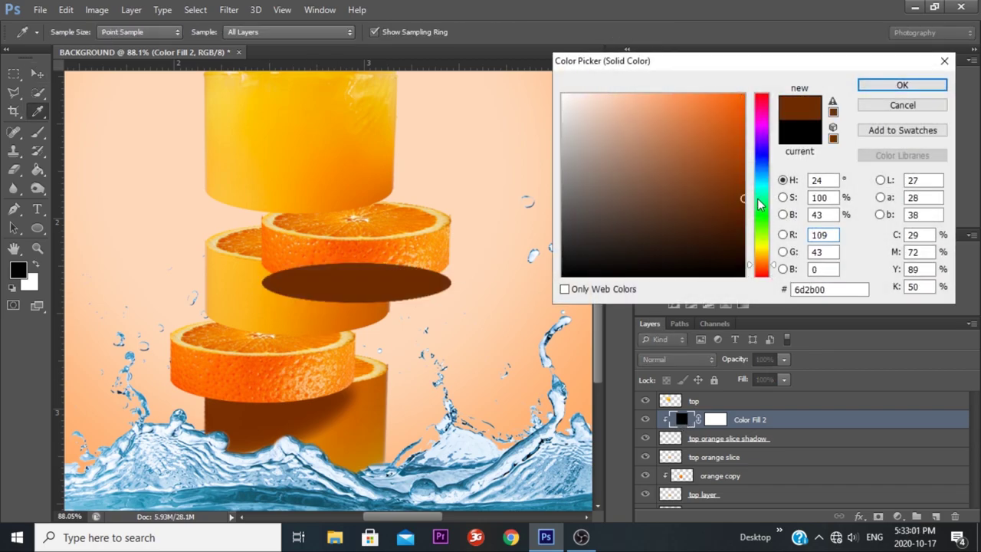
left_click(885, 86)
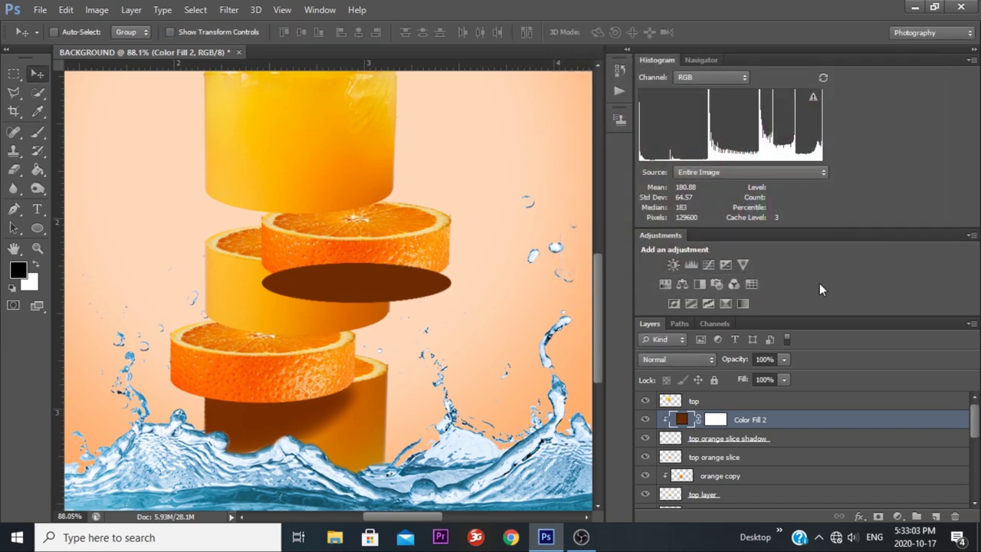
Move the shadow and Color Fill 2 layers below the top layer, tucking the shadow under the slice's edge
left_click(705, 439)
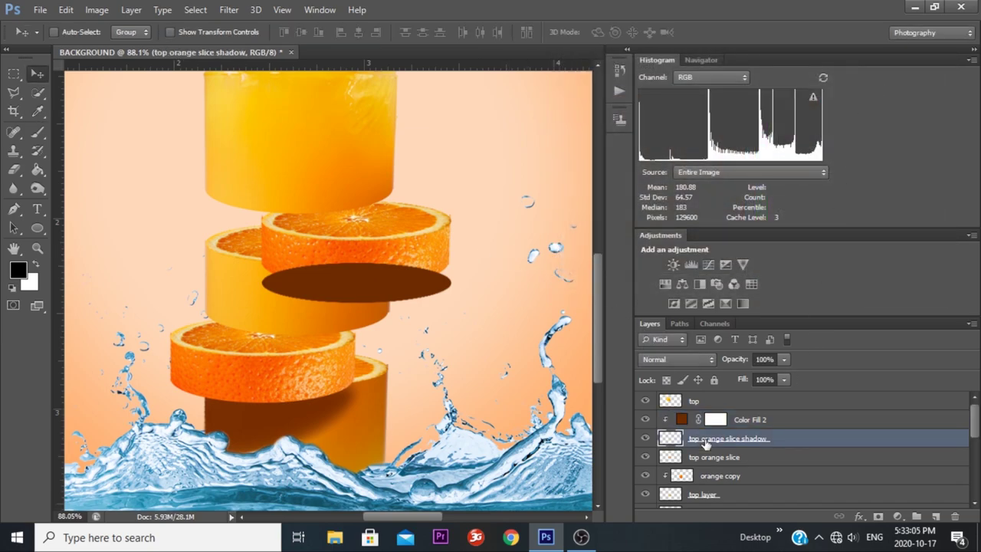
left_click(749, 423, "shift")
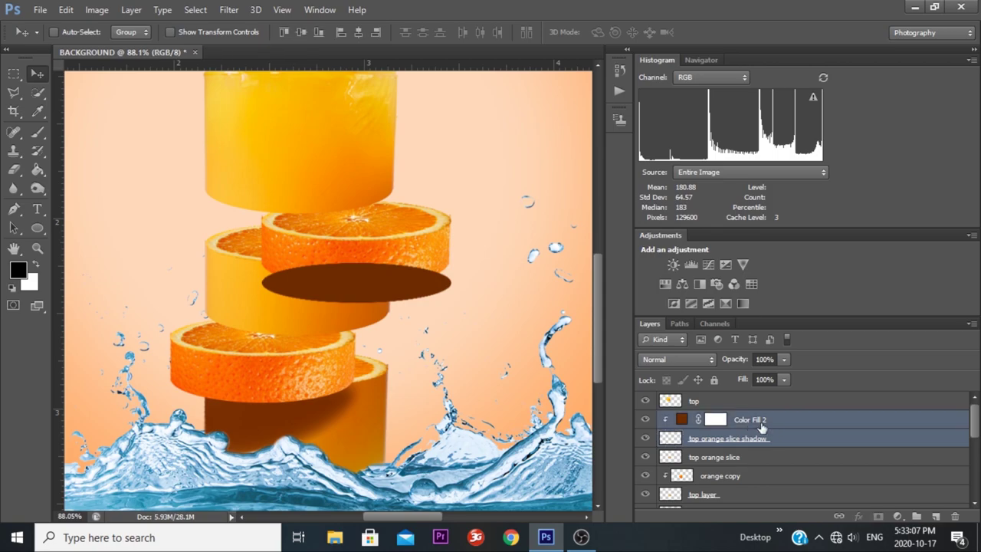
left_click_drag(977, 424, 973, 430)
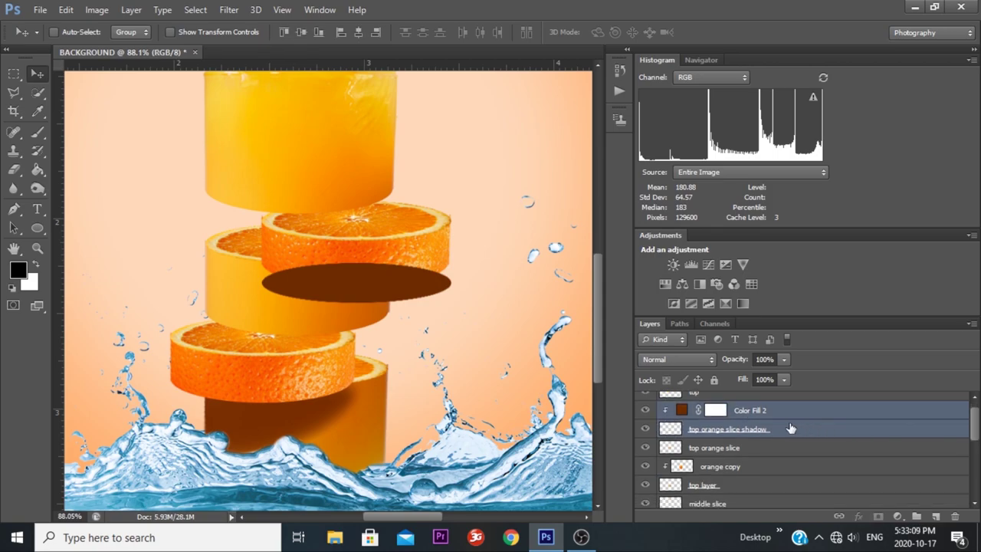
left_click_drag(752, 409, 749, 494)
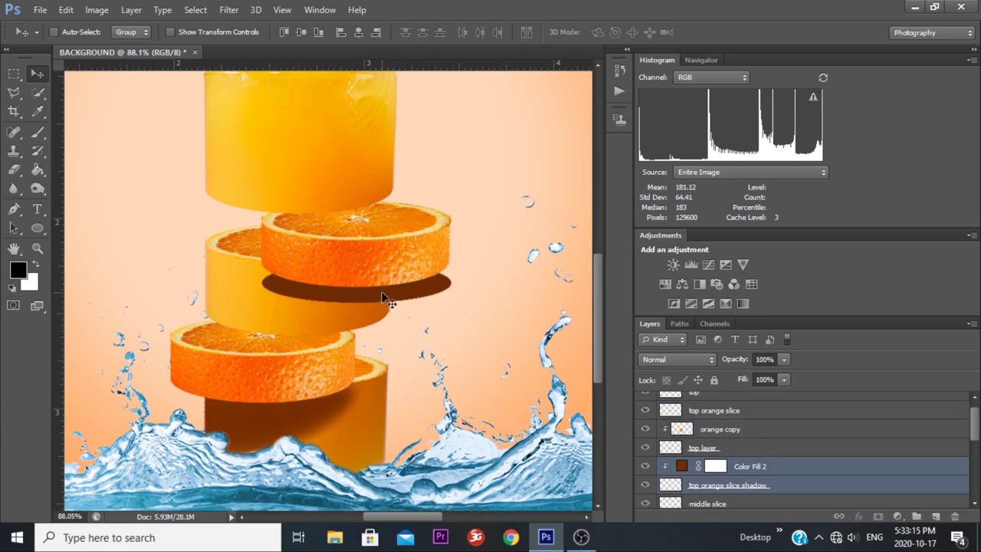
left_click_drag(383, 299, 382, 289)
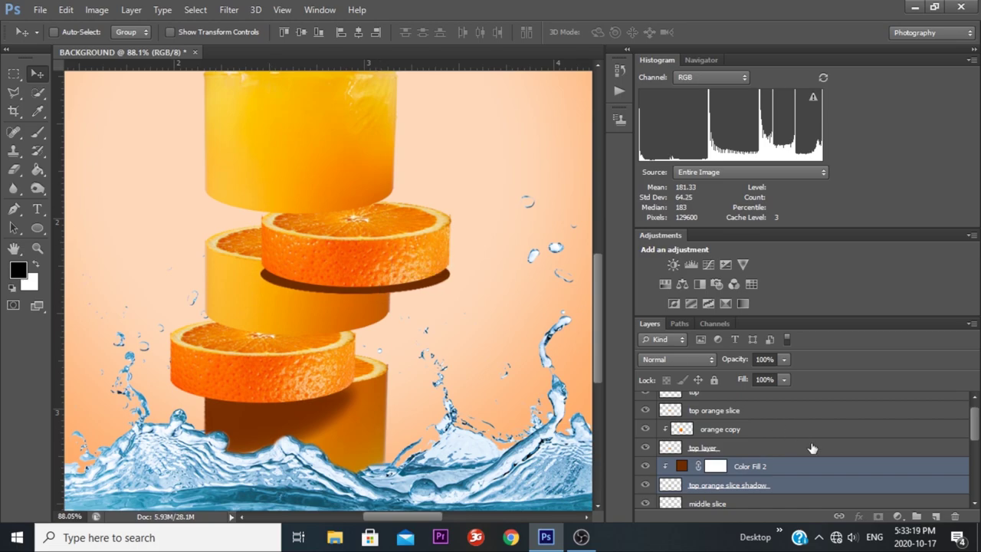
Soften the top orange slice shadow with a Gaussian blur
left_click(755, 486)
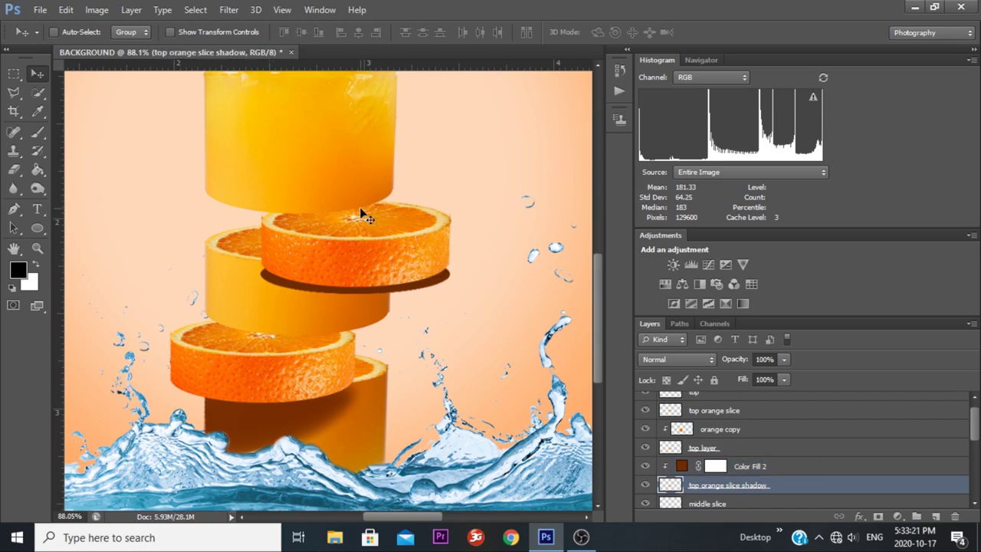
left_click(228, 10)
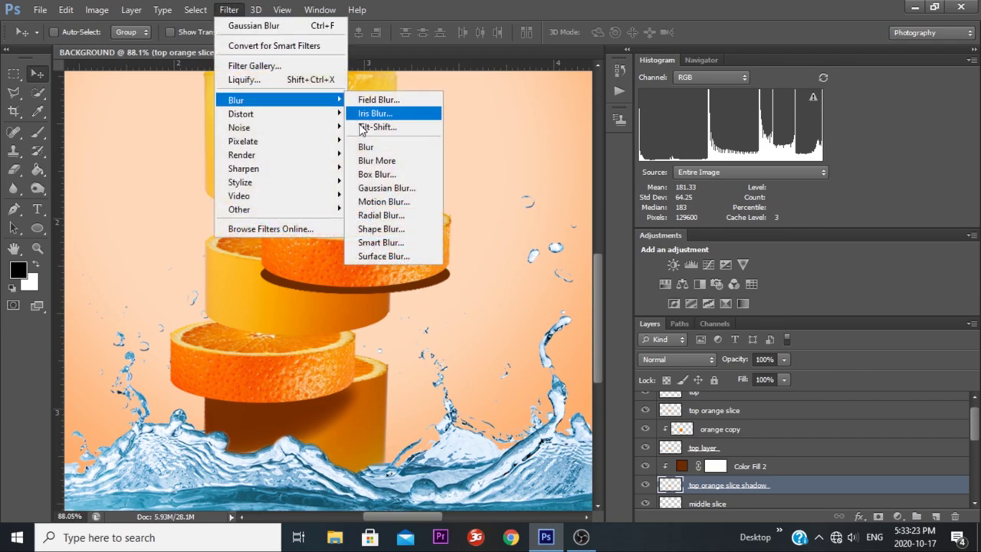
left_click(417, 188)
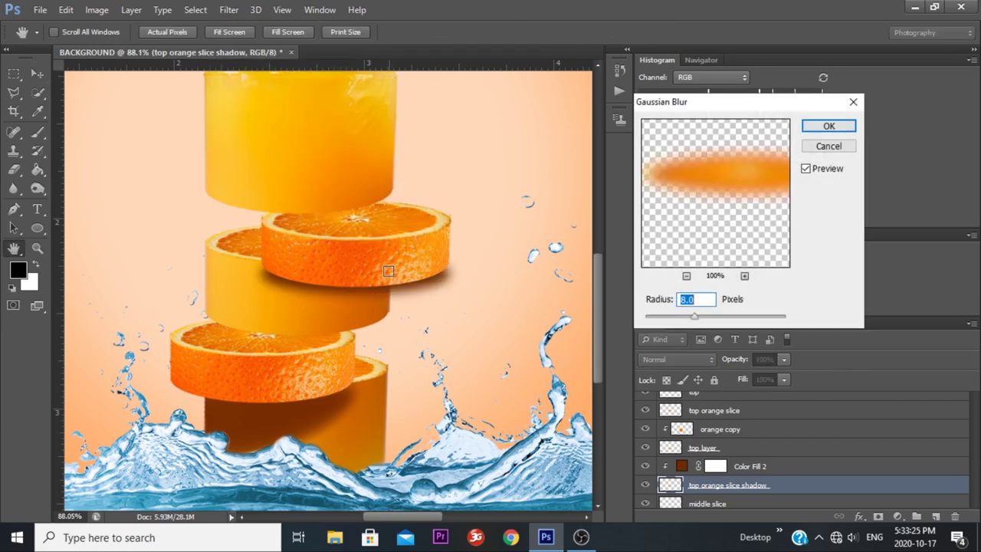
left_click(826, 127)
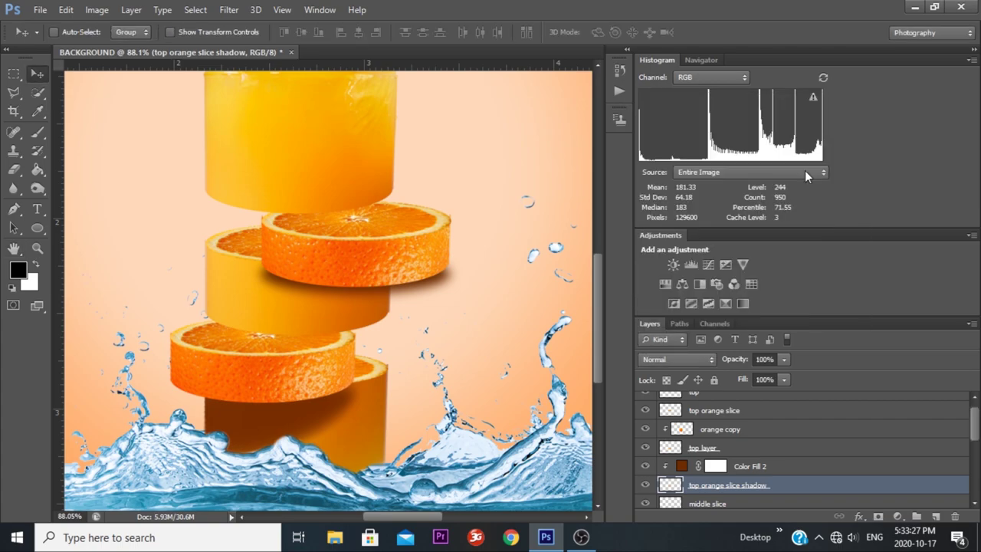
scroll(887, 463, "down", 1)
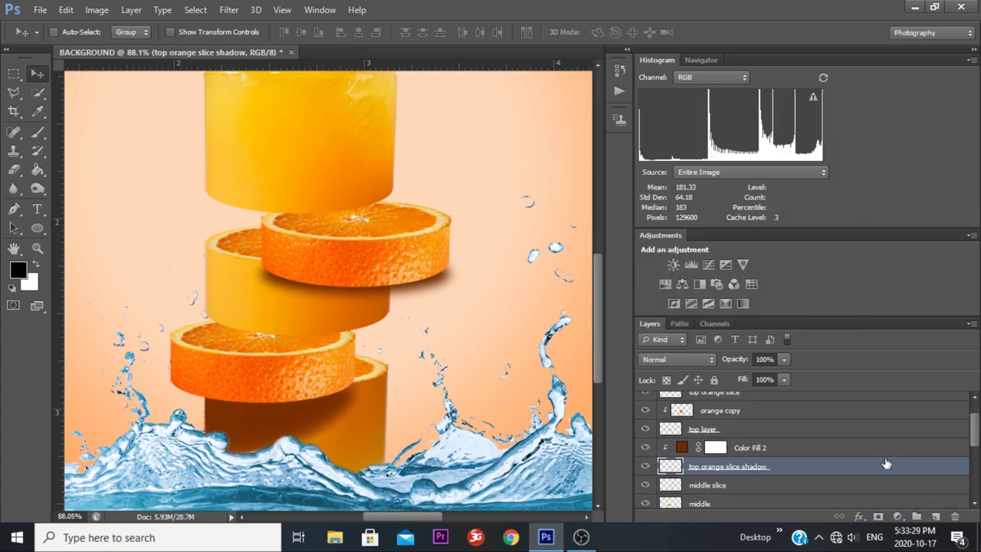
left_click(788, 451, "shift")
Merge Color Fill 2 and the shadow into one layer and toggle its visibility to check it
right_click(789, 456)
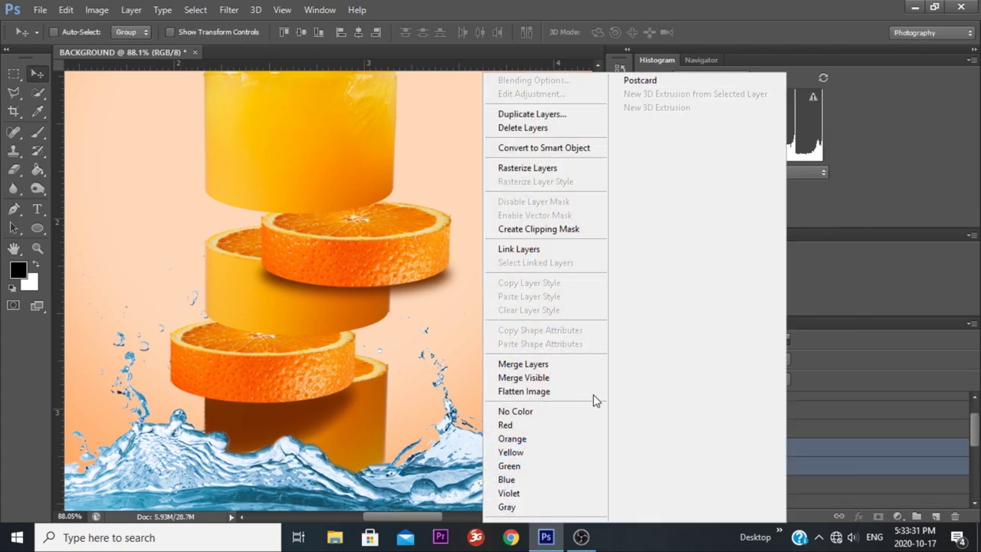
left_click(515, 372)
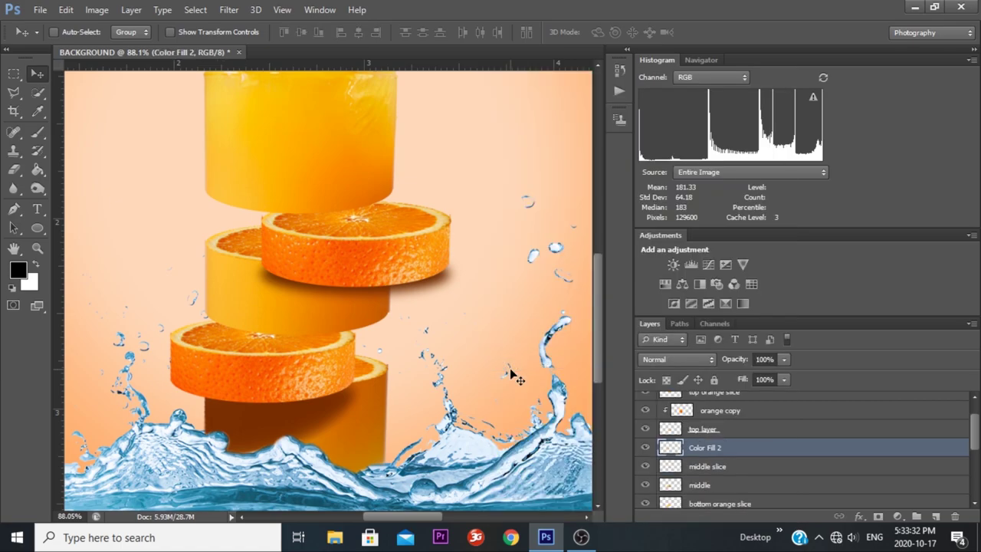
left_click(645, 448)
left_click(647, 452)
scroll(728, 449, "down", 1)
Warp the merged shadow to stretch down and right over the cylinder below
key("ctrl+t")
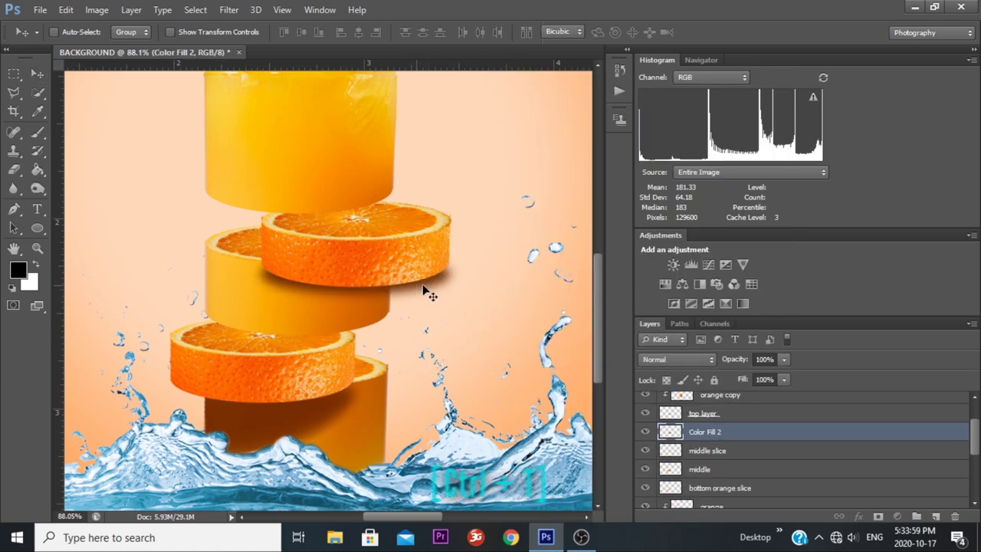
right_click(407, 268)
left_click(441, 374)
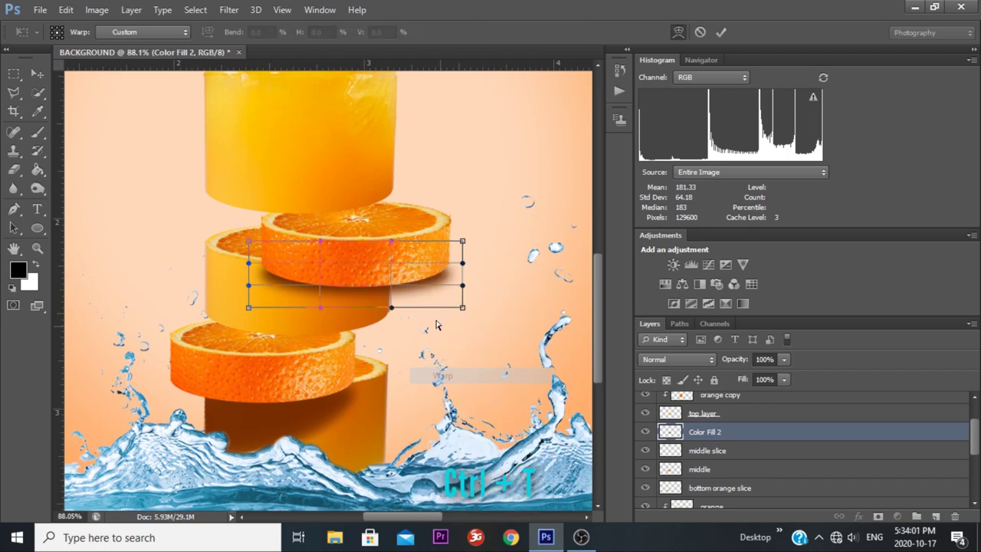
left_click_drag(462, 307, 457, 373)
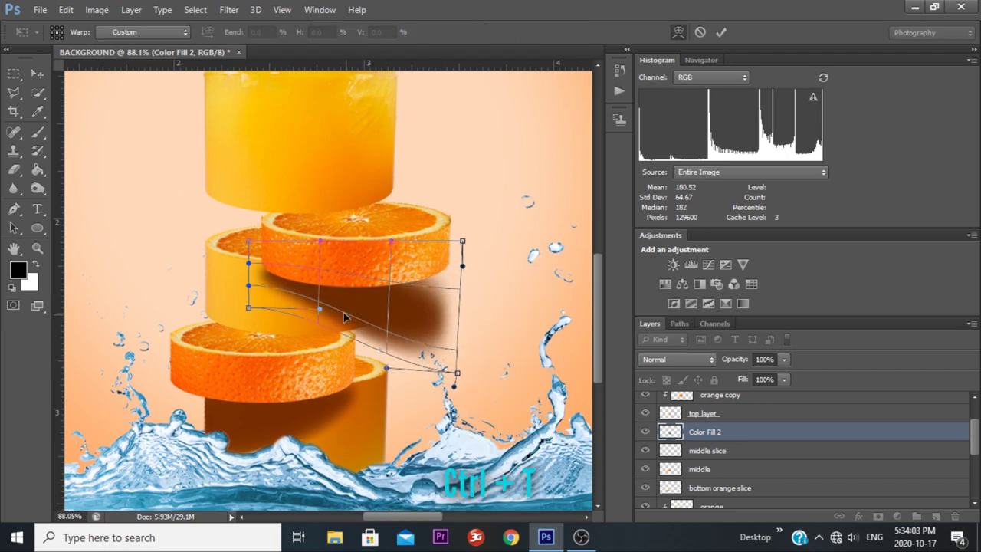
left_click_drag(344, 317, 333, 338)
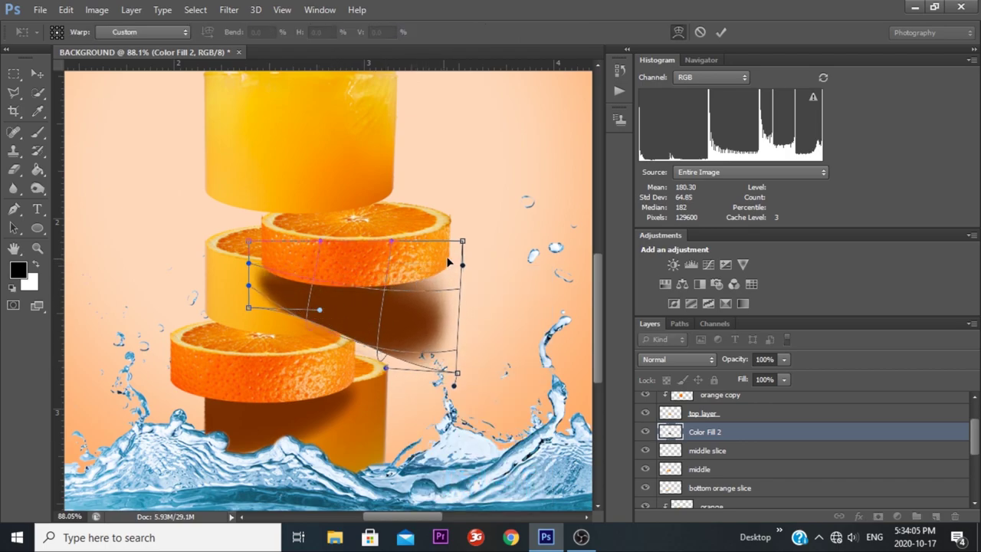
left_click_drag(462, 241, 470, 227)
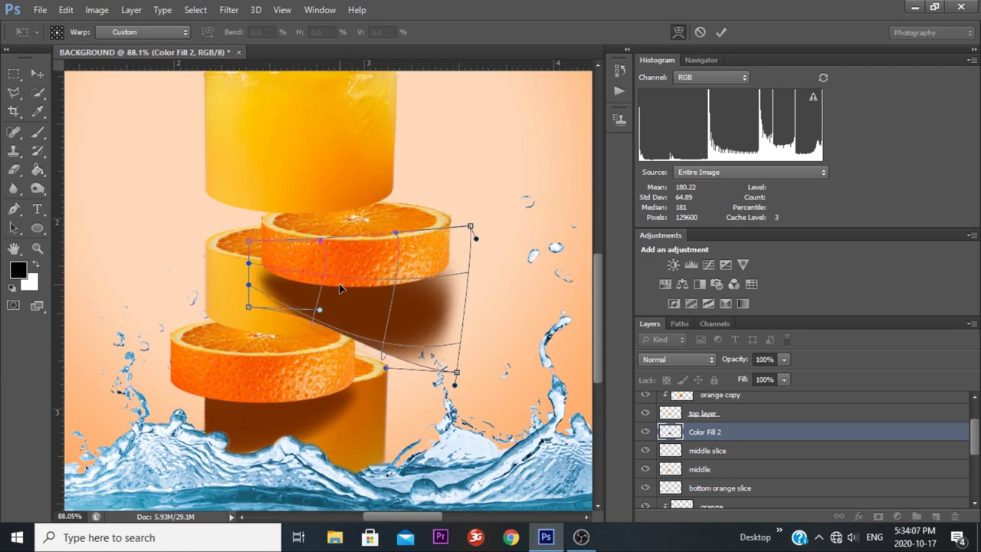
left_click_drag(262, 265, 261, 265)
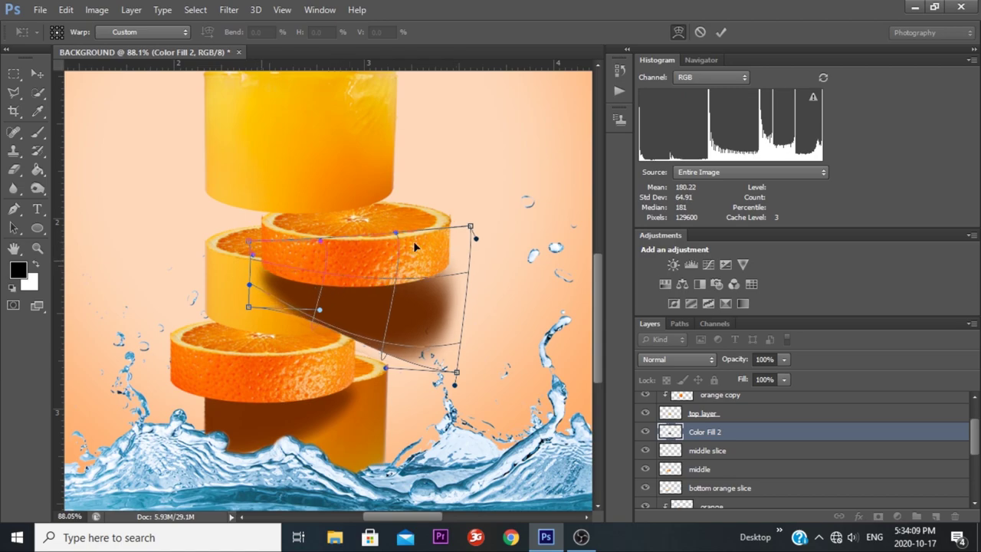
left_click(720, 32)
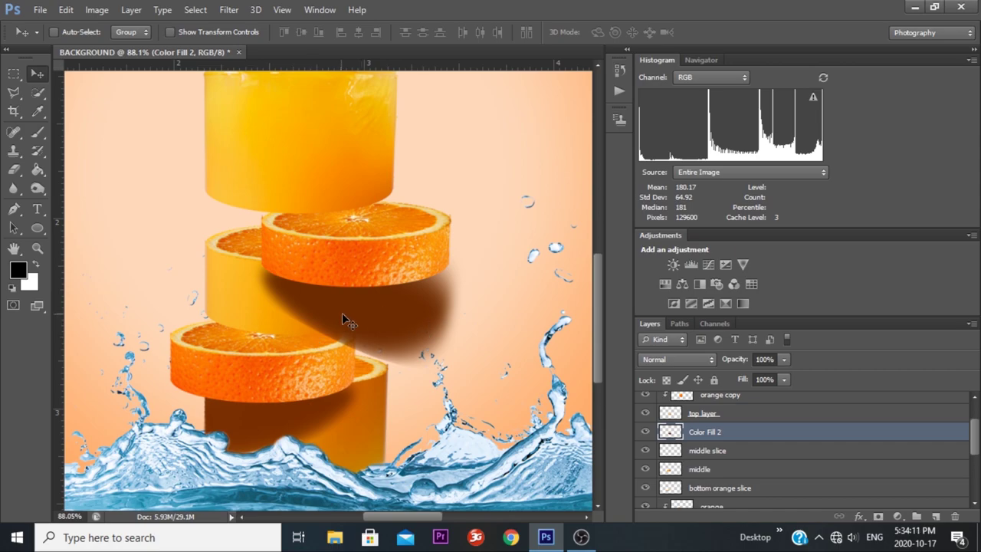
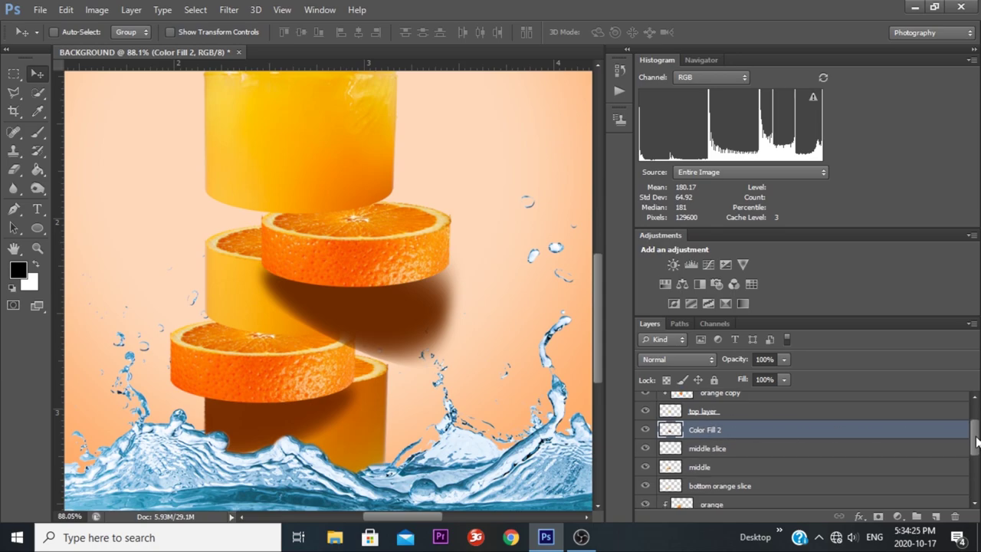
Move Color Fill 2 above the middle layer, clip it, and lower its fill to 61%
left_click_drag(976, 438, 976, 444)
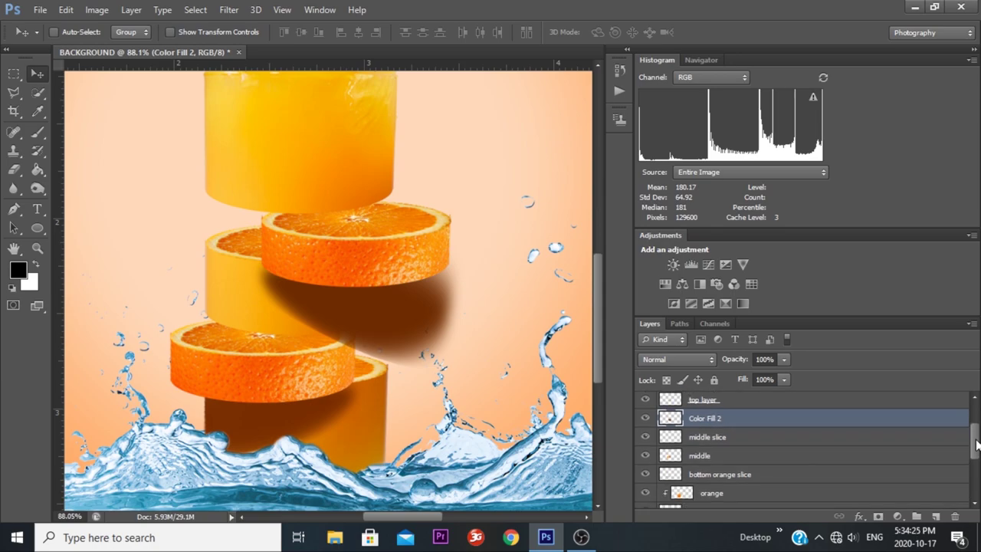
left_click(646, 456)
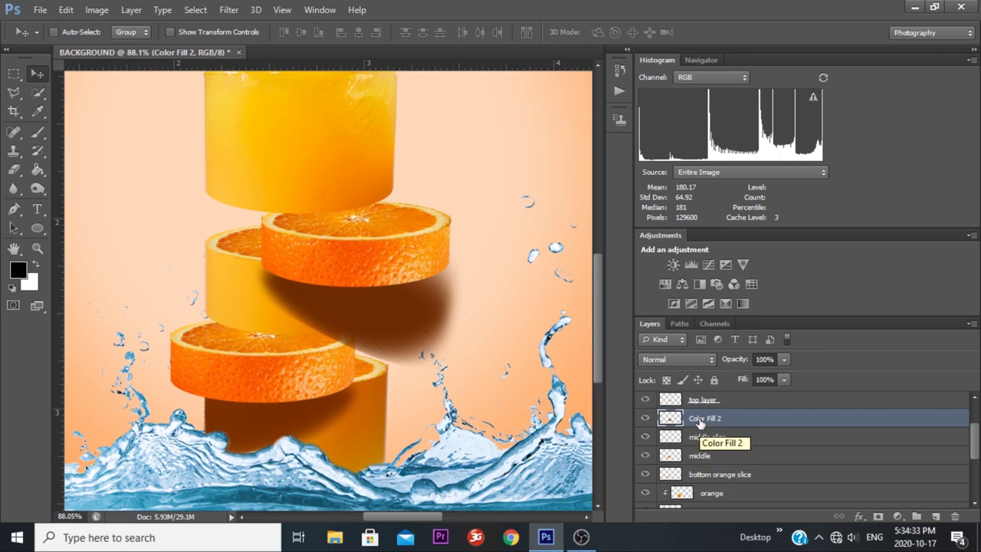
left_click_drag(699, 418, 701, 454)
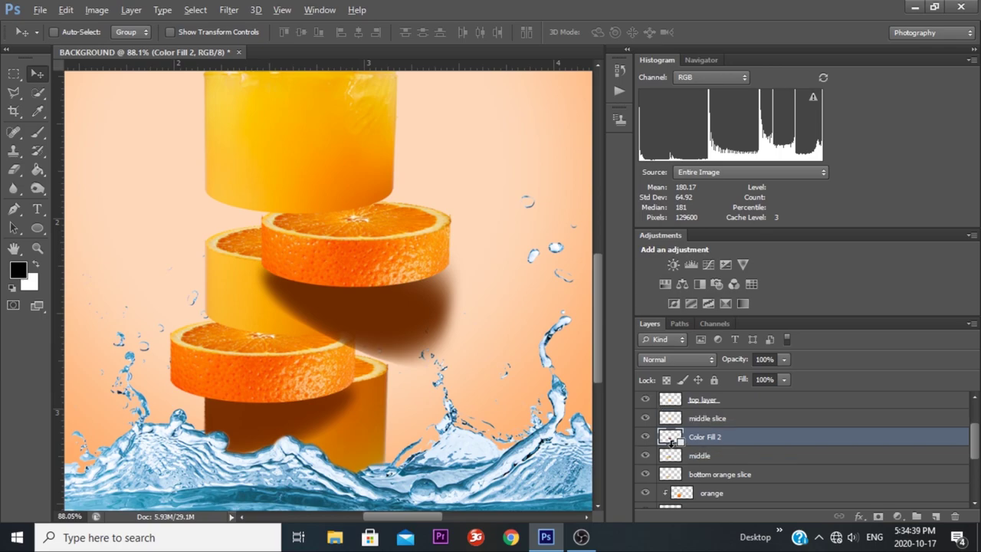
left_click(668, 447, "alt")
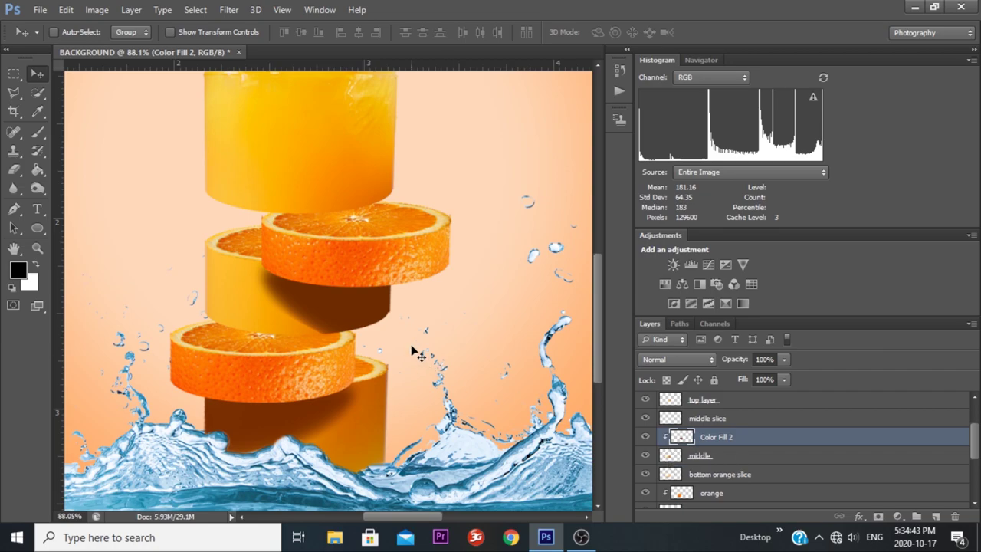
scroll(411, 350, "down", 1, "alt")
scroll(414, 349, "down", 1, "alt")
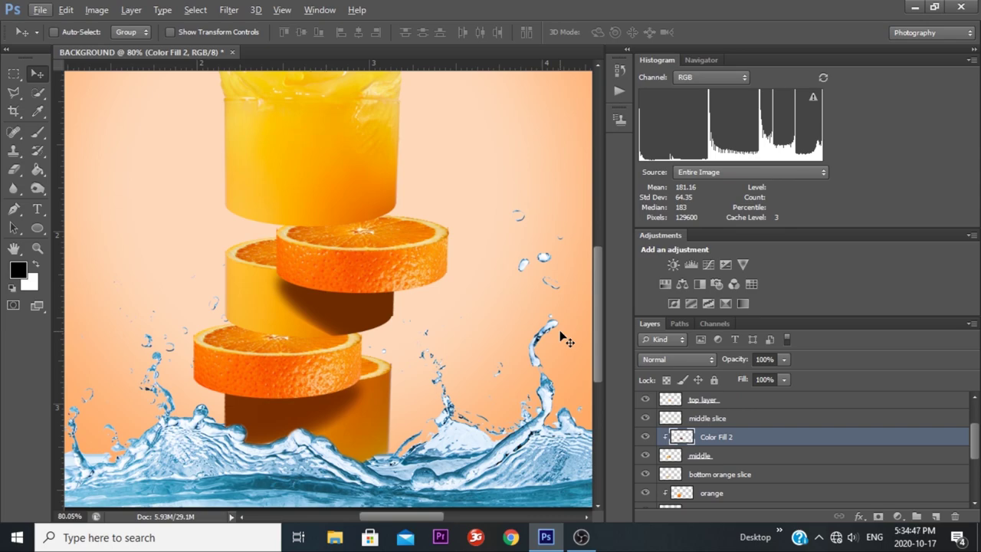
left_click_drag(742, 381, 719, 381)
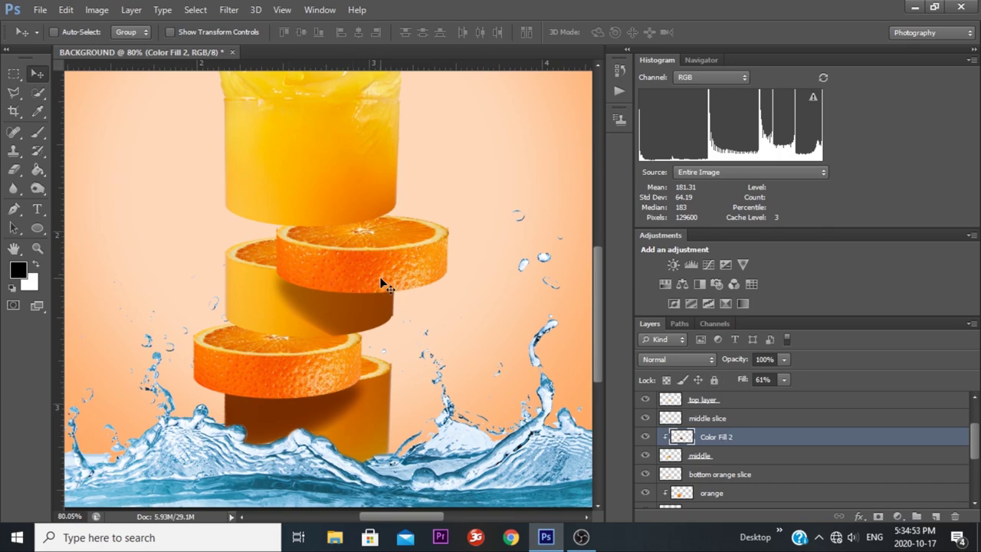
Nudge the shadow slightly into position and apply a Gaussian Blur of radius 8
key("ctrl+t")
left_click_drag(391, 301, 389, 297)
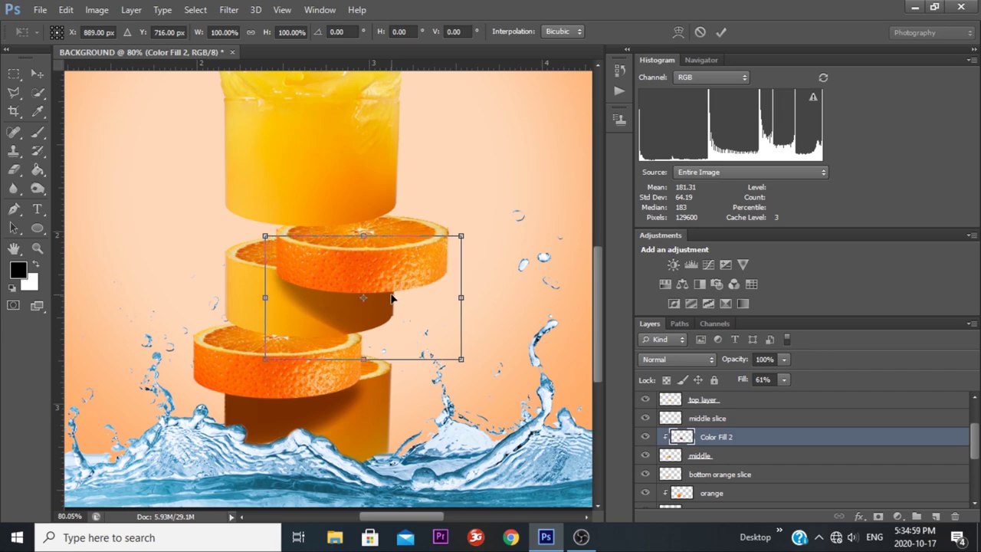
left_click(721, 32)
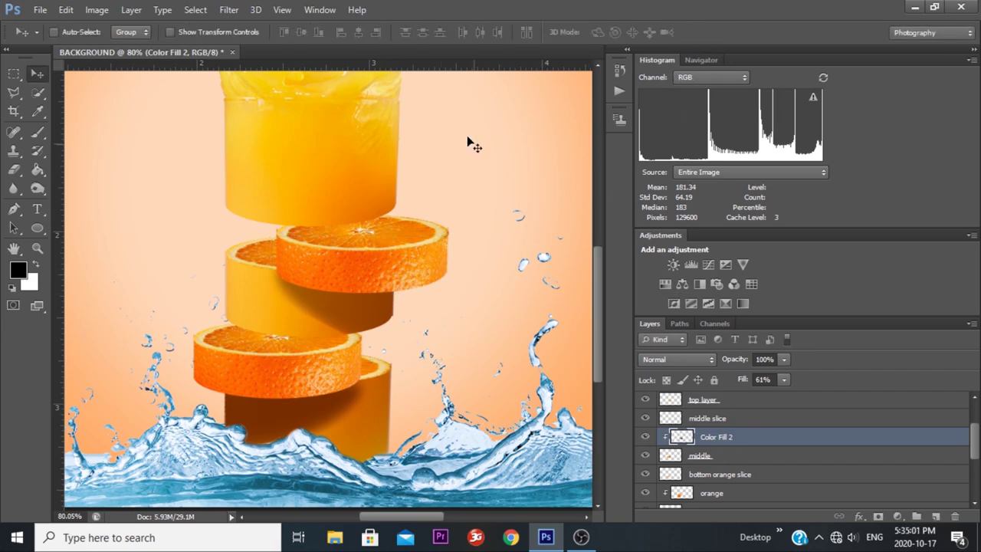
left_click(228, 9)
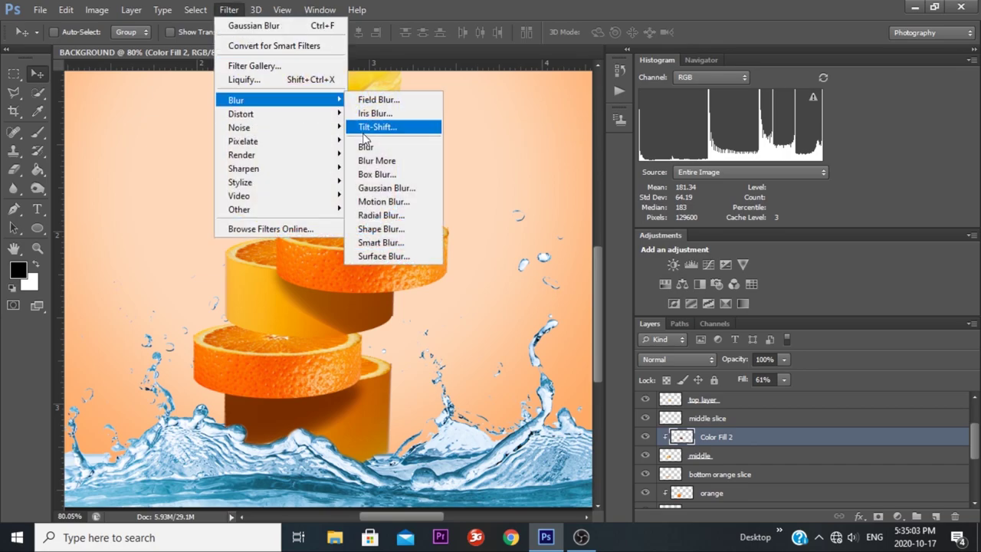
left_click(383, 188)
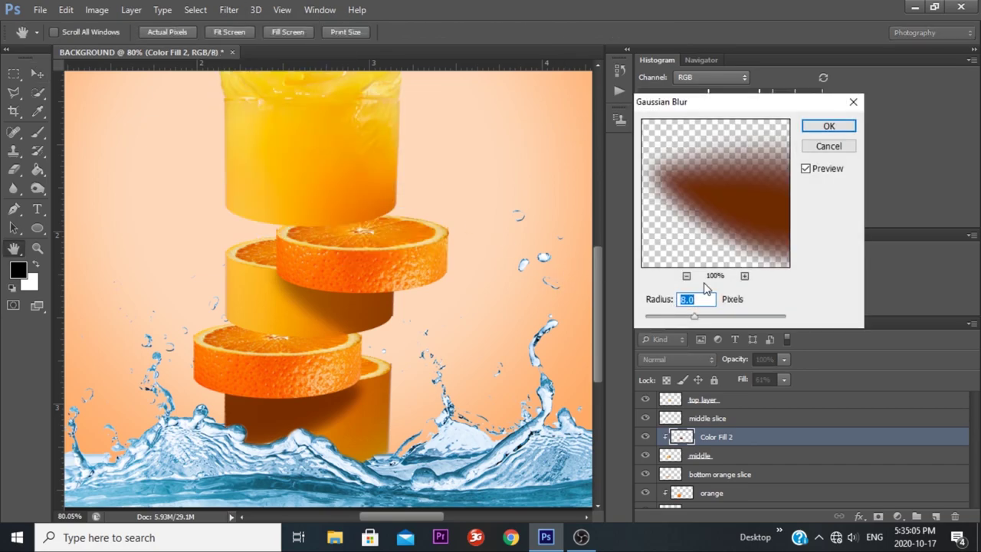
left_click(829, 125)
scroll(475, 303, "down", 2)
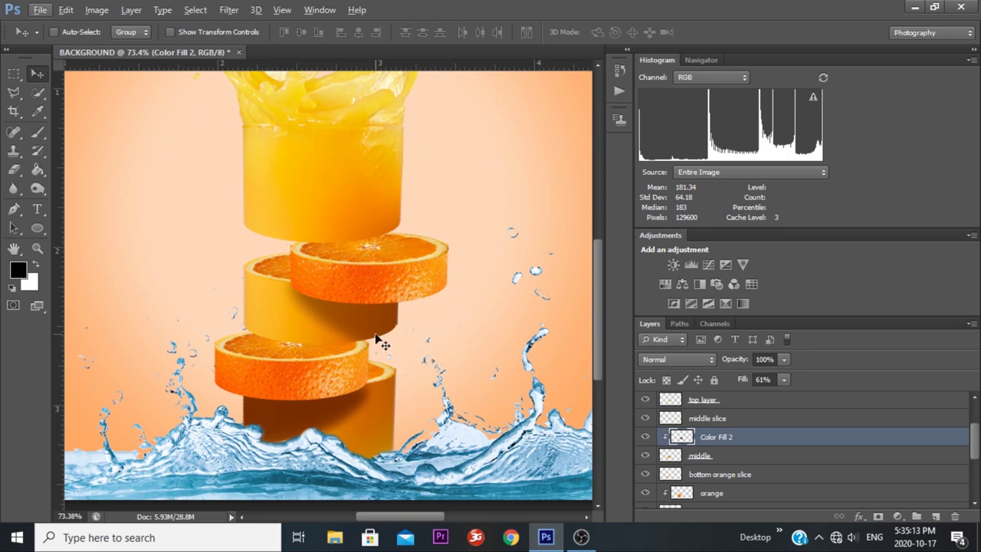
Duplicate the top orange slice layer and rename the copy 'top shadow'
left_click_drag(975, 443, 979, 423)
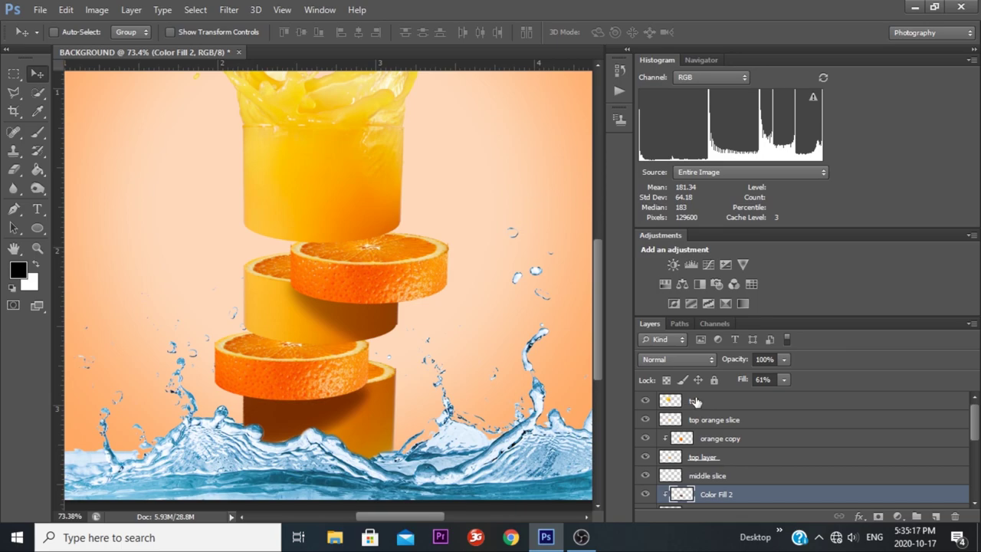
left_click(686, 405)
left_click(671, 423)
left_click(645, 421)
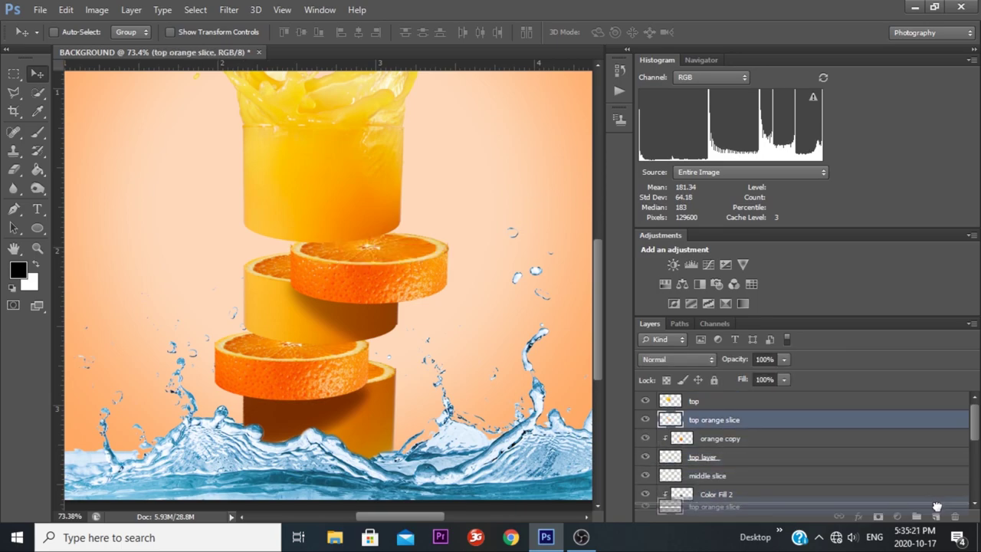
left_click_drag(909, 424, 936, 516)
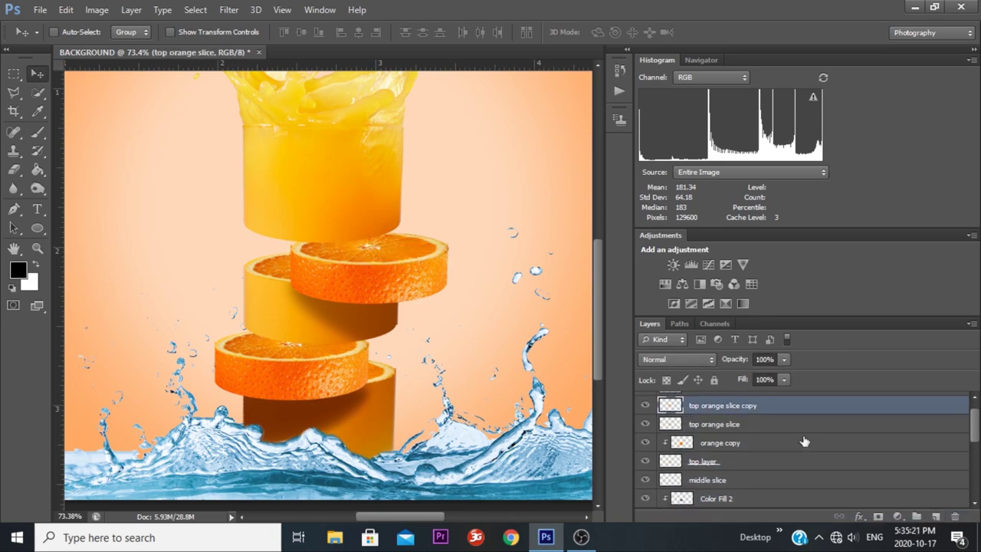
double_click(714, 406)
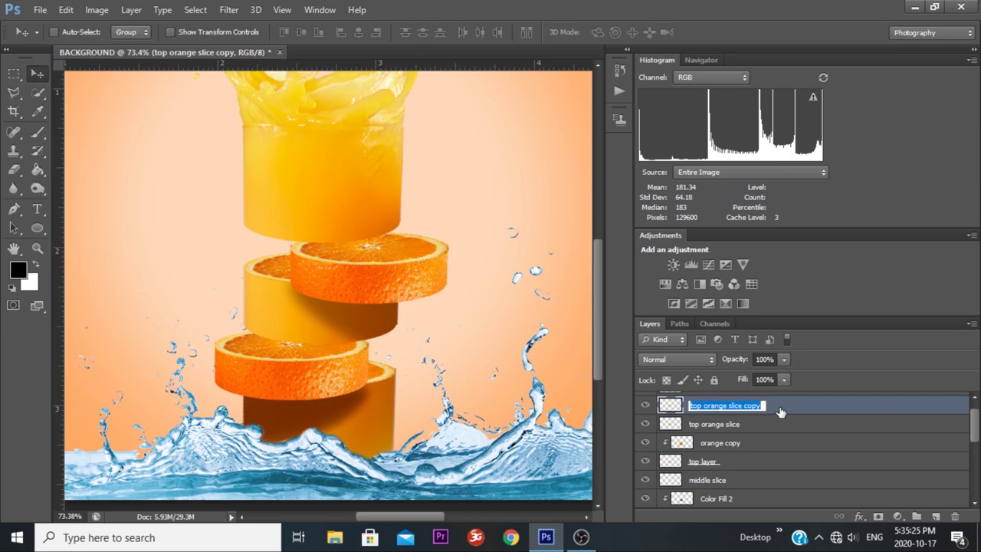
type("top shadow")
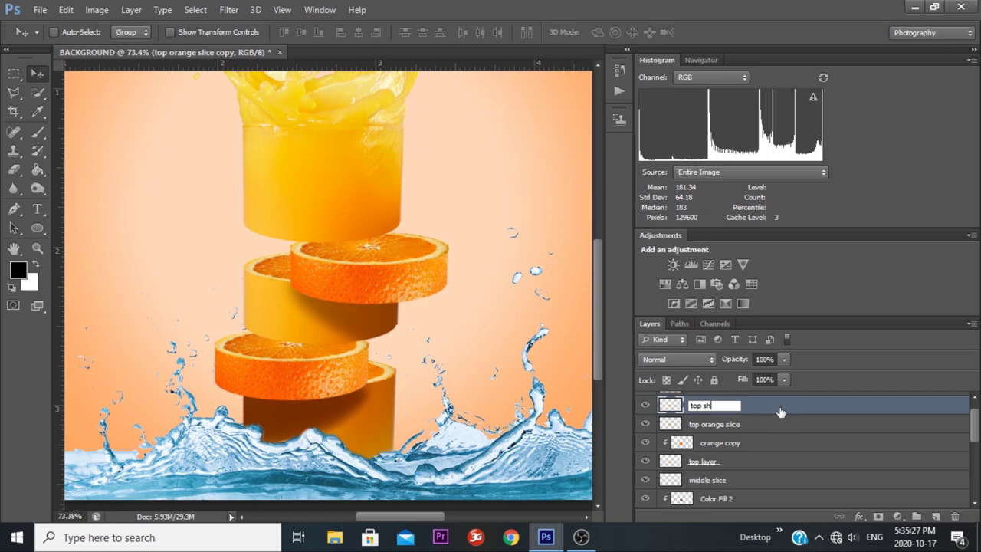
left_click(758, 423)
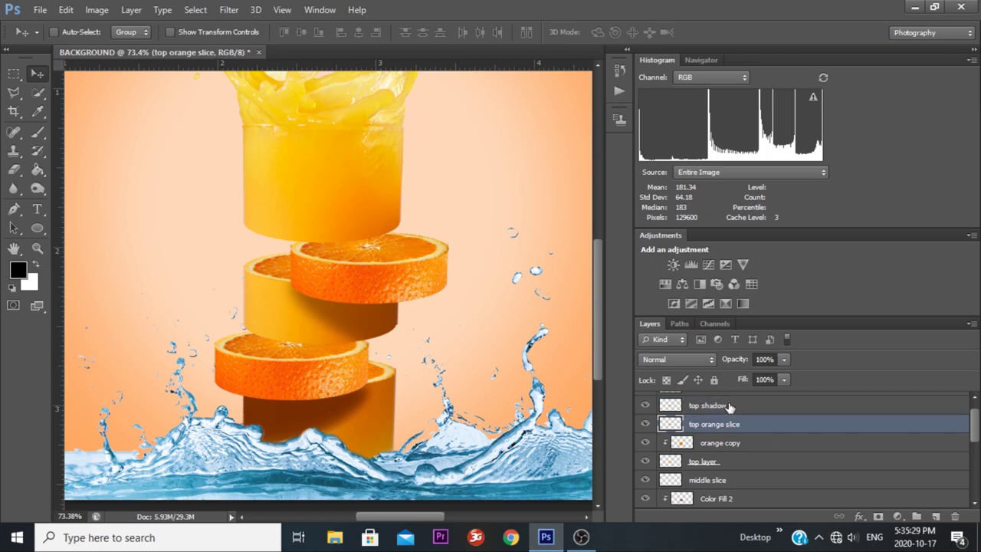
left_click(724, 406)
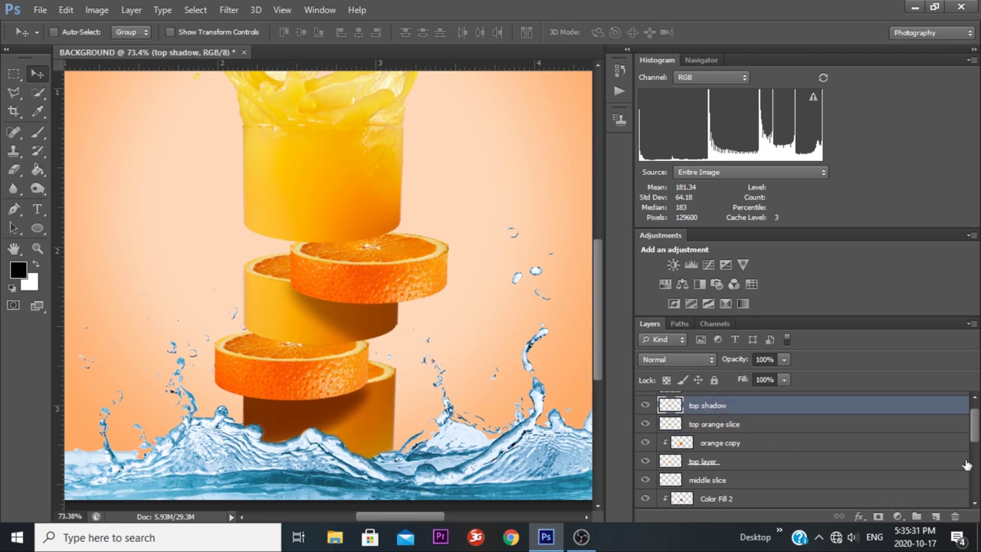
Add a Solid Color fill clipped to top shadow, coloured dark brown 6c2b04
left_click_drag(975, 429, 974, 414)
left_click(898, 516)
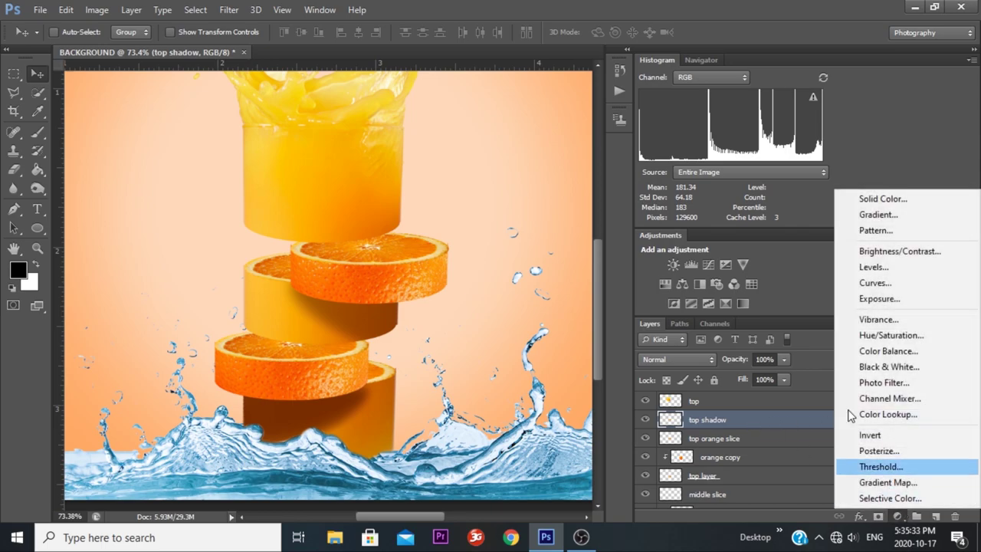
left_click(882, 199)
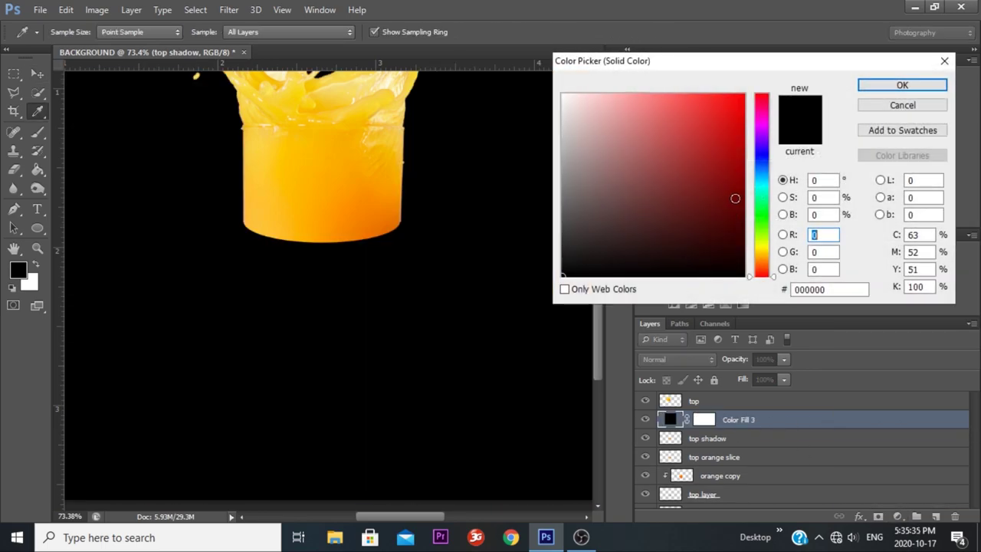
left_click(902, 85)
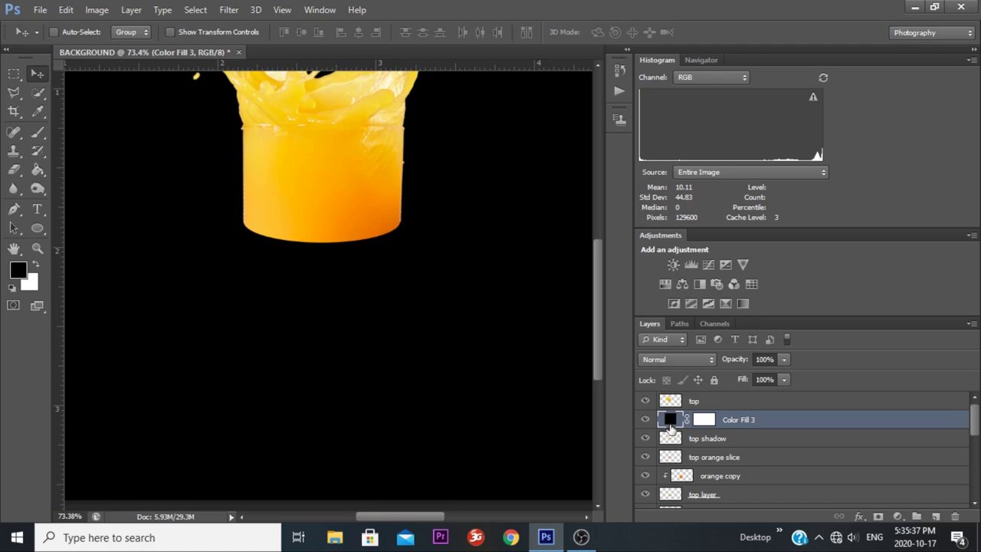
left_click(671, 428, "alt")
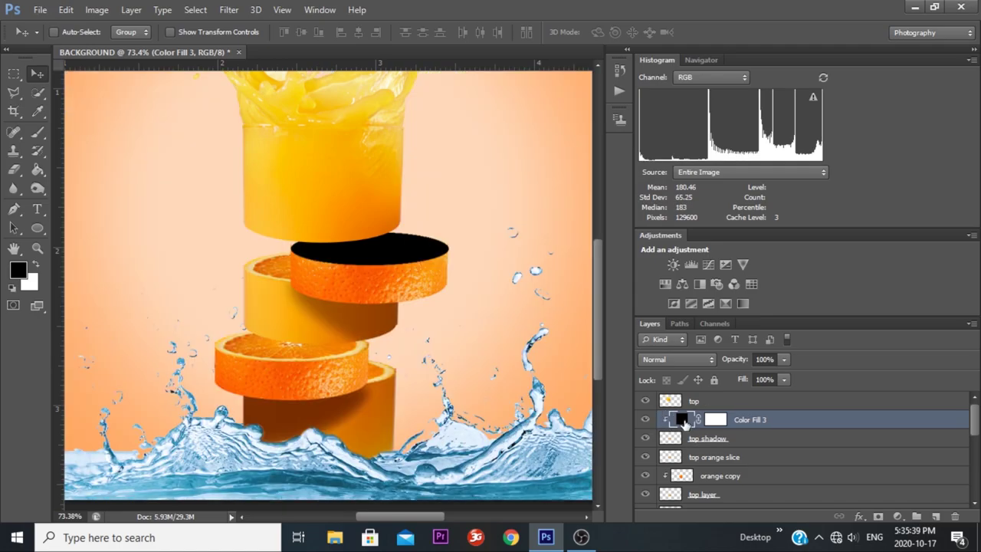
double_click(683, 419)
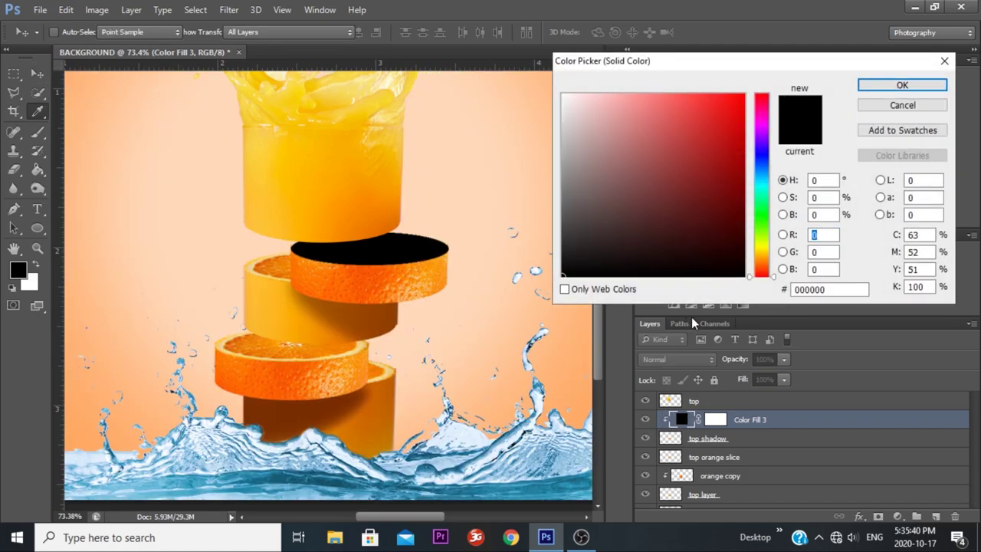
left_click(354, 282)
left_click(738, 199)
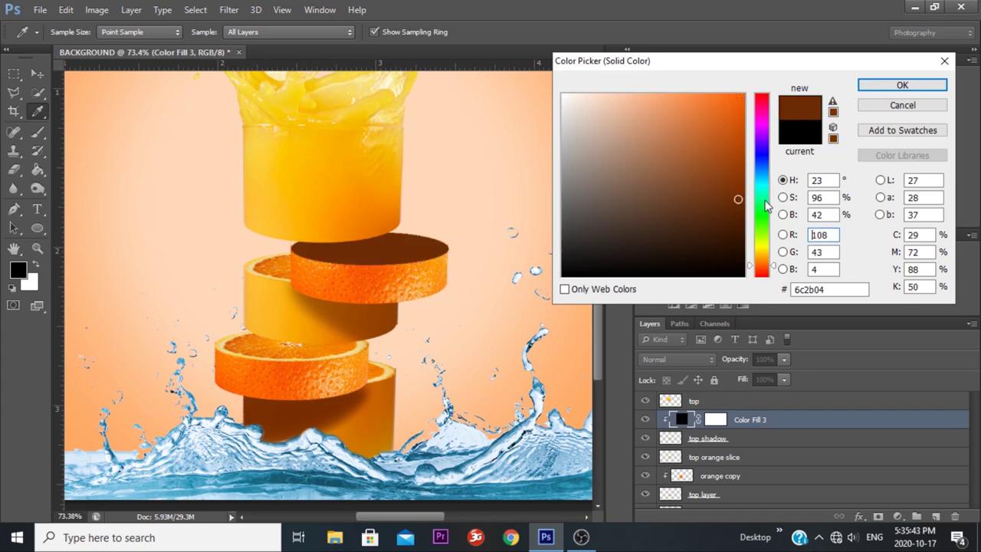
left_click(887, 88)
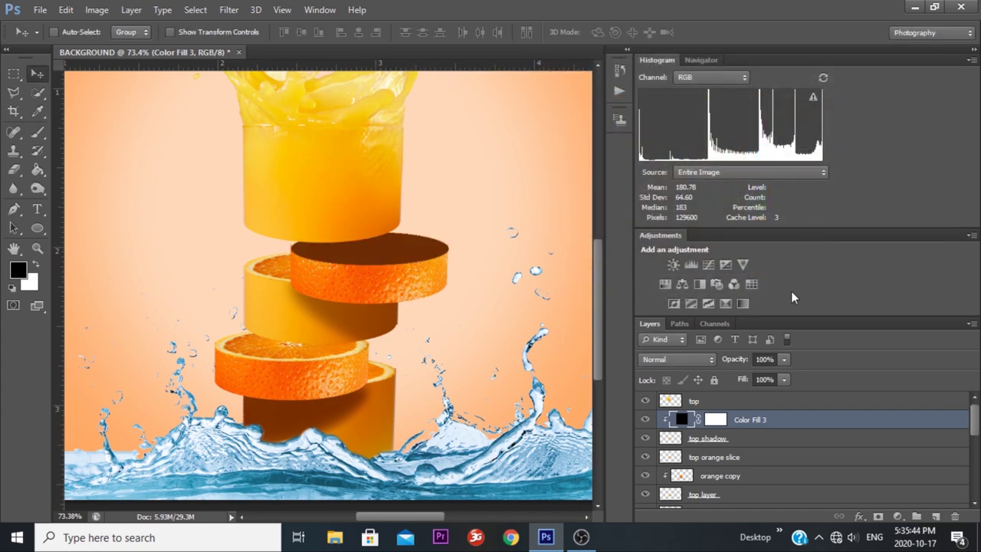
left_click(701, 441)
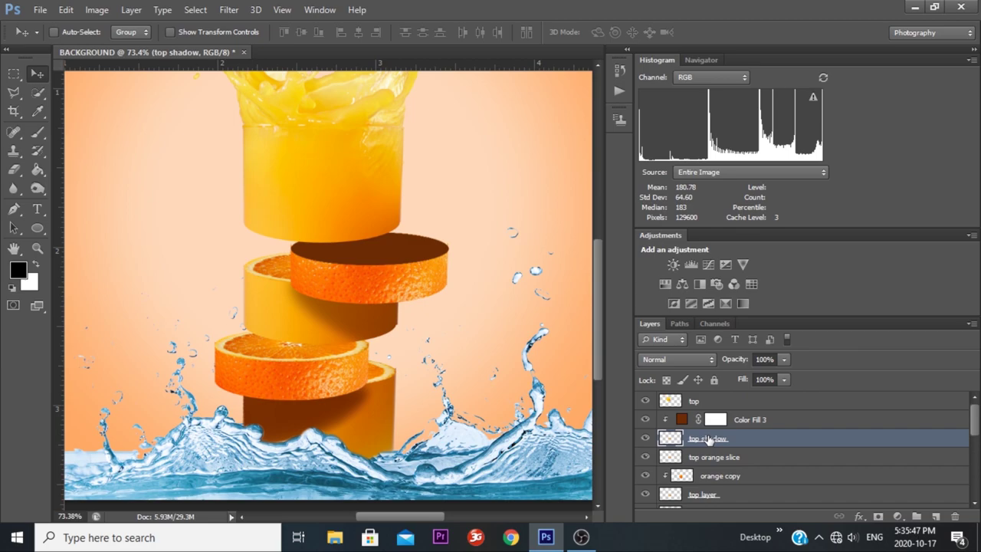
Move the brown shadow up-left under the glass and give it an 8-pixel Gaussian Blur
mouse_move(307, 257)
left_mouse_down()
mouse_move(326, 238)
mouse_move(387, 228)
left_mouse_up()
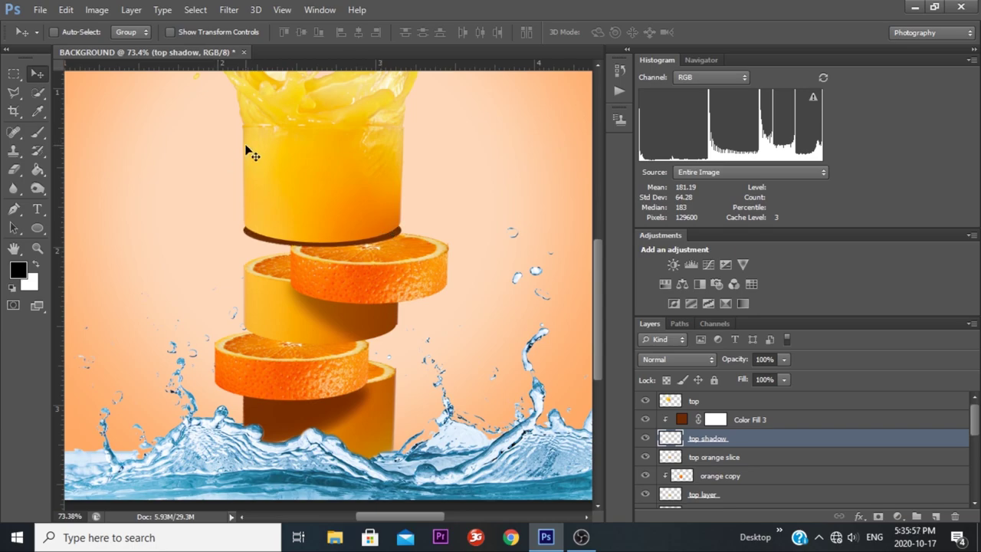
left_click(229, 10)
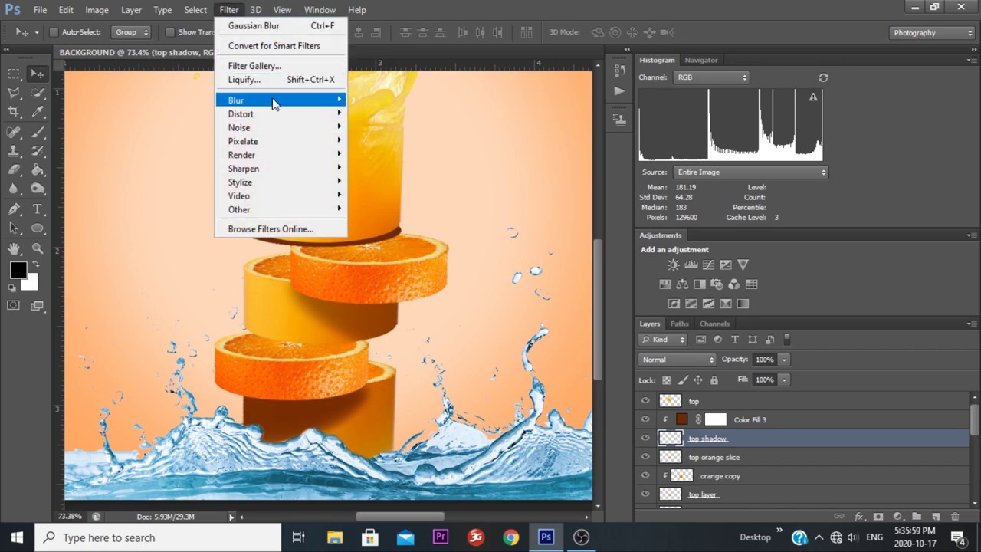
mouse_move(236, 100)
left_click(409, 197)
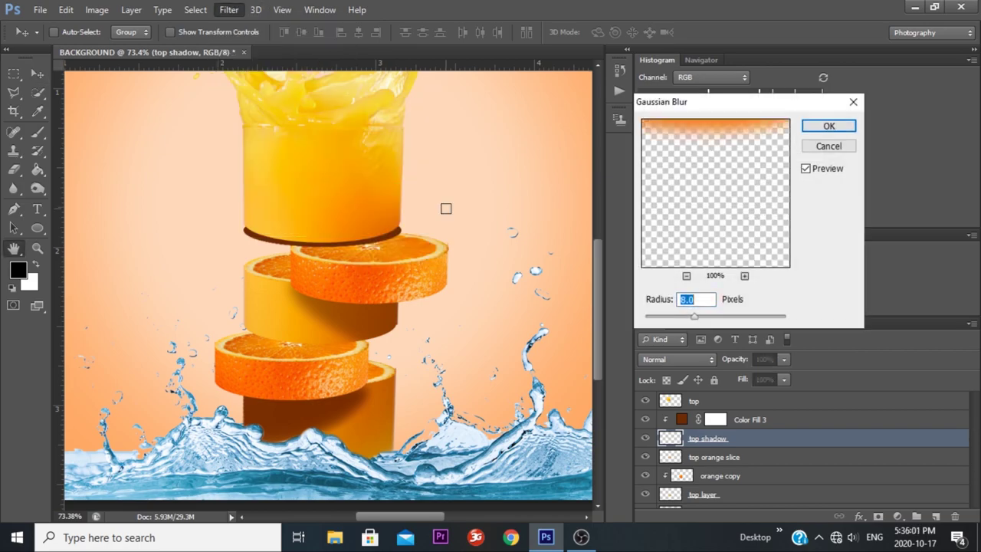
left_click(828, 126)
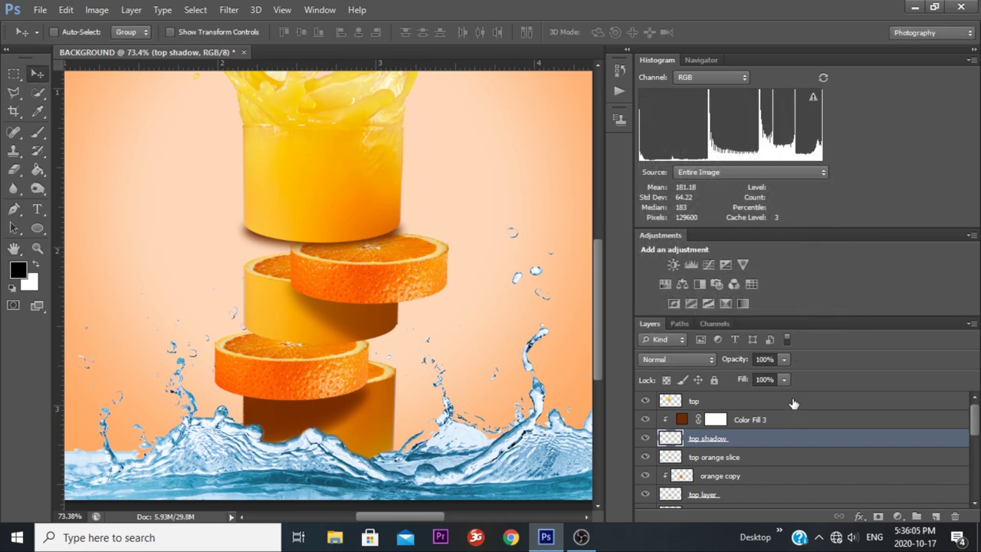
Merge the shadow with Color Fill 3 and name the merged layer 'top shadow'
left_click(770, 421, "shift")
right_click(778, 417)
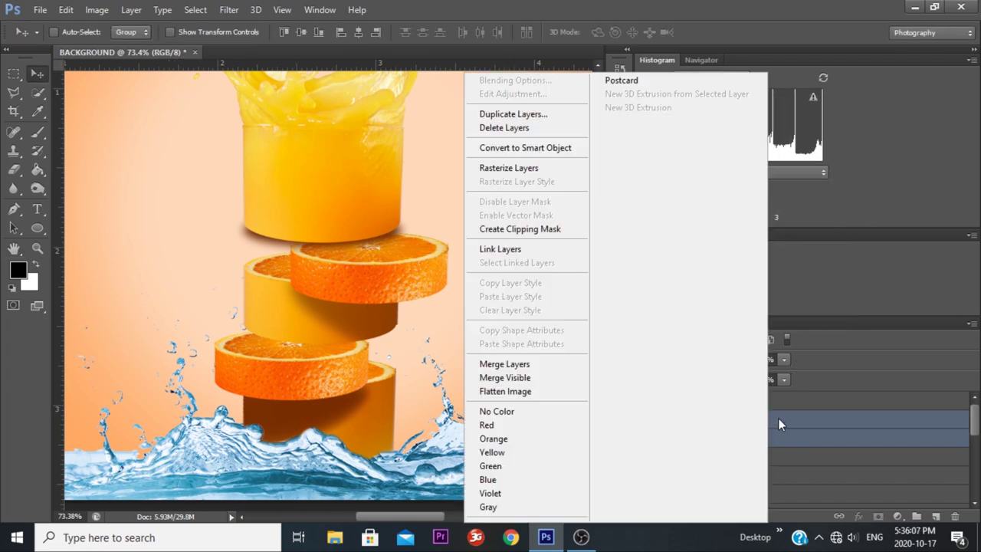
left_click(545, 365)
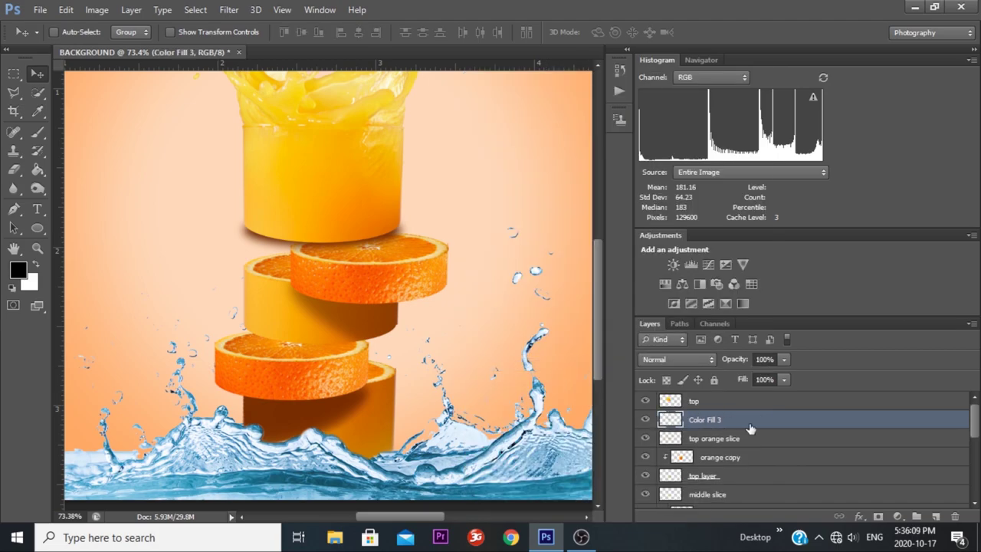
double_click(709, 420)
type("top shadow")
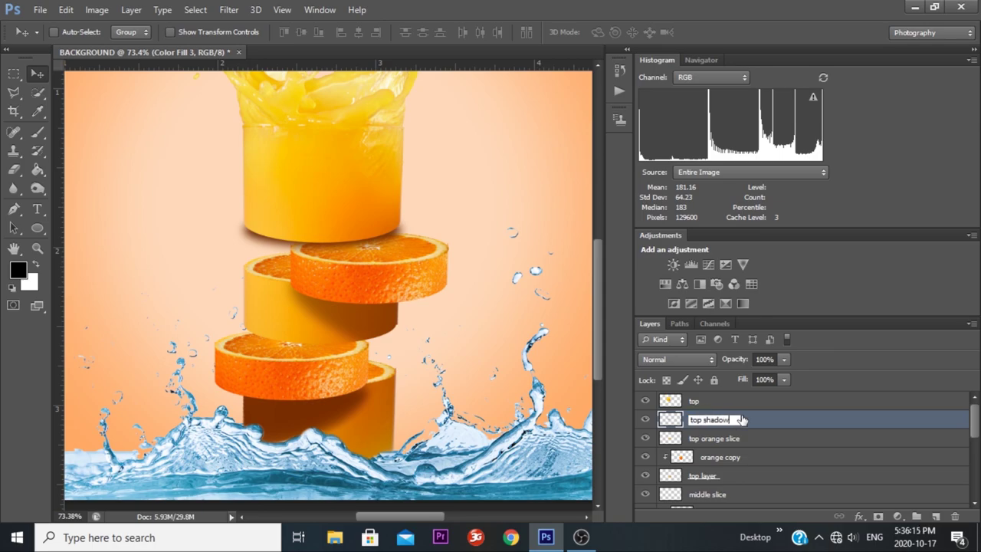
left_click(790, 437)
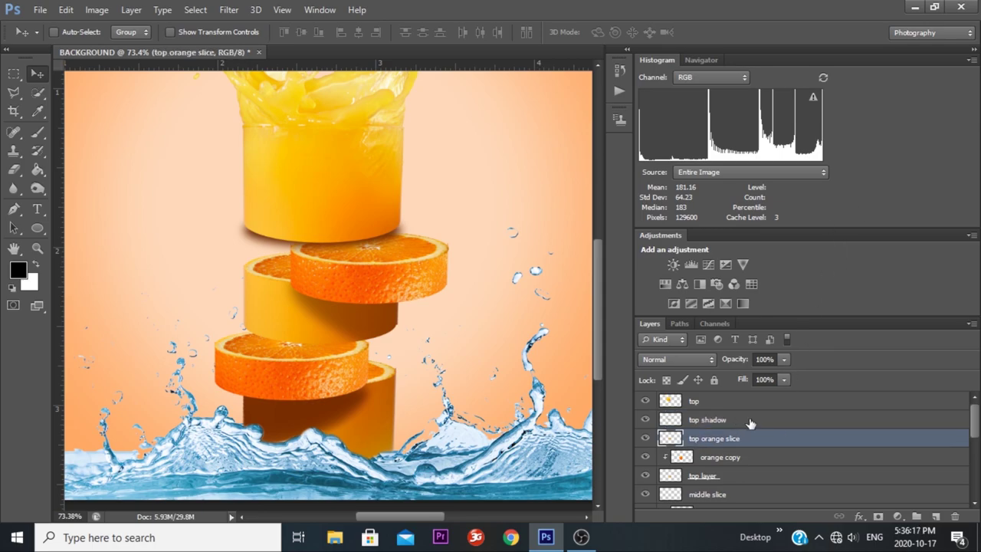
left_click(749, 424)
Duplicate top shadow with Ctrl+J and rename the copy 'middle shadow'
left_click(645, 420)
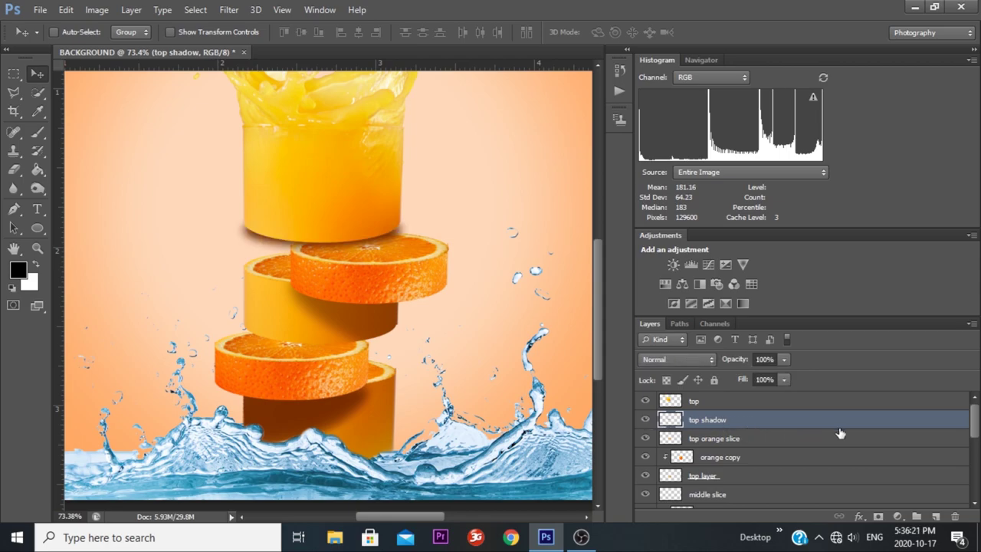
key("ctrl+j")
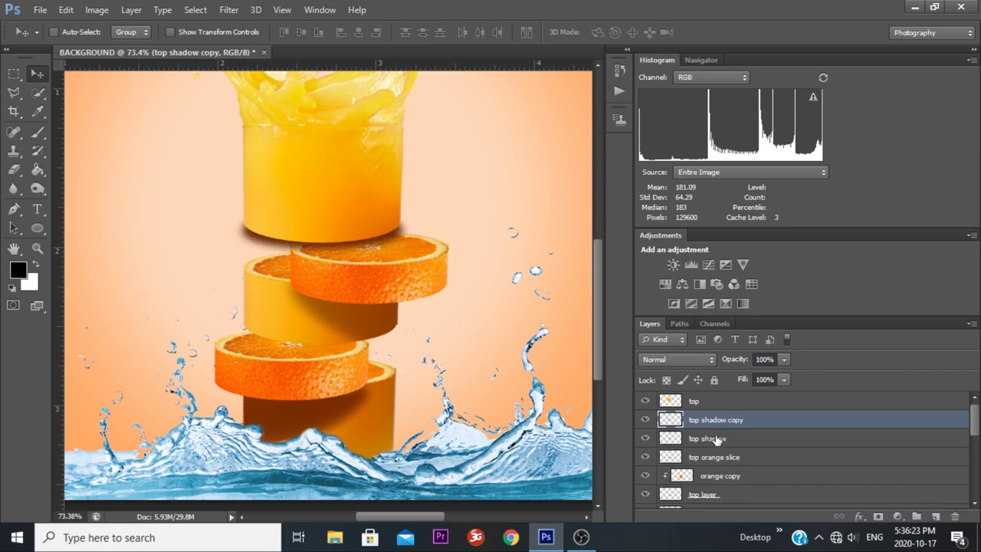
double_click(715, 419)
type("middle shadow")
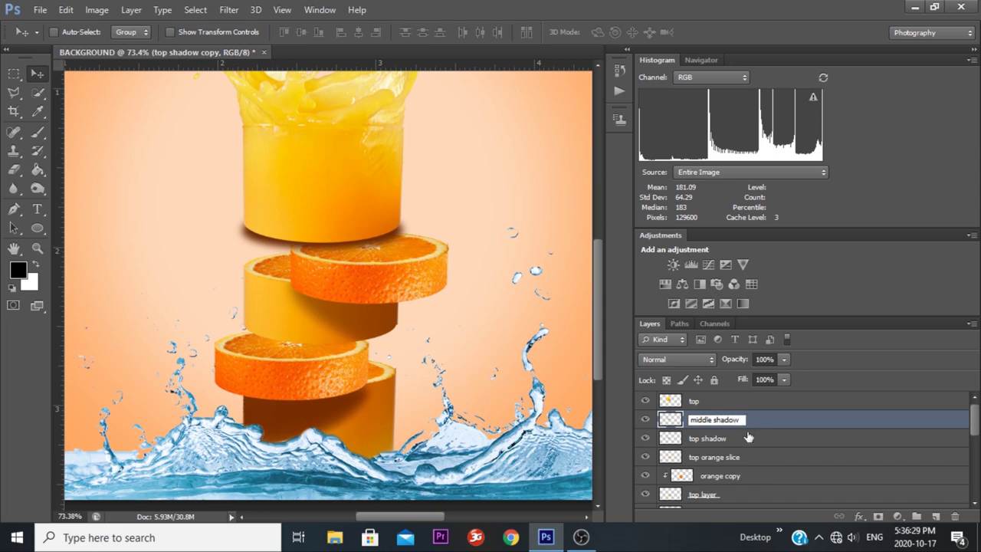
key("Return")
left_click(729, 443)
left_click(757, 422)
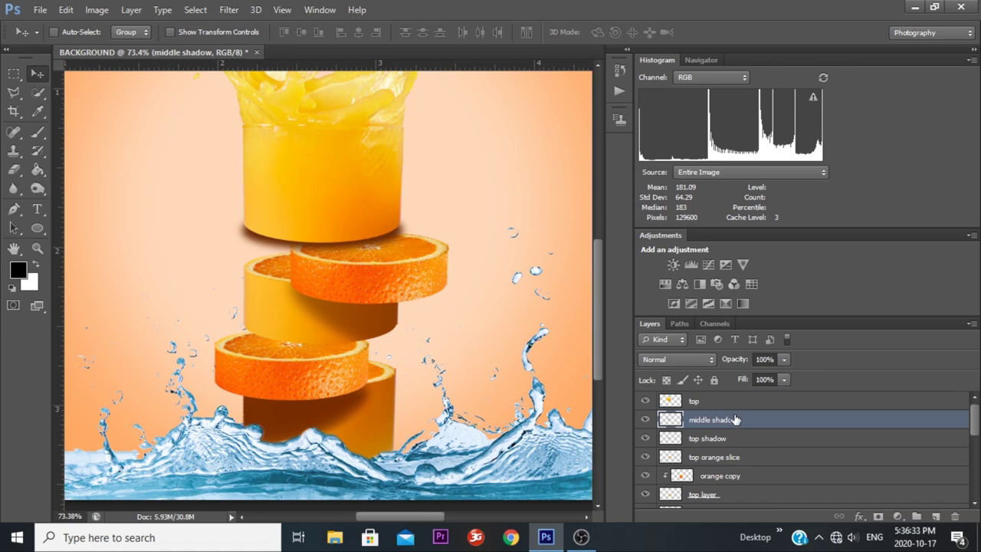
Move middle shadow down beneath the middle slice, stacked just above the bottom orange slice
left_click_drag(347, 241, 348, 354)
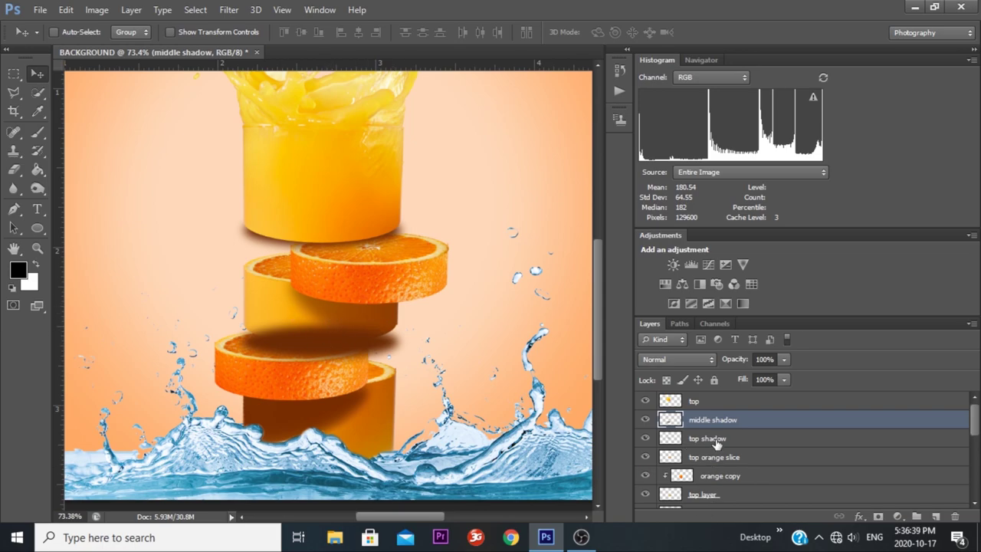
left_click_drag(720, 423, 723, 506)
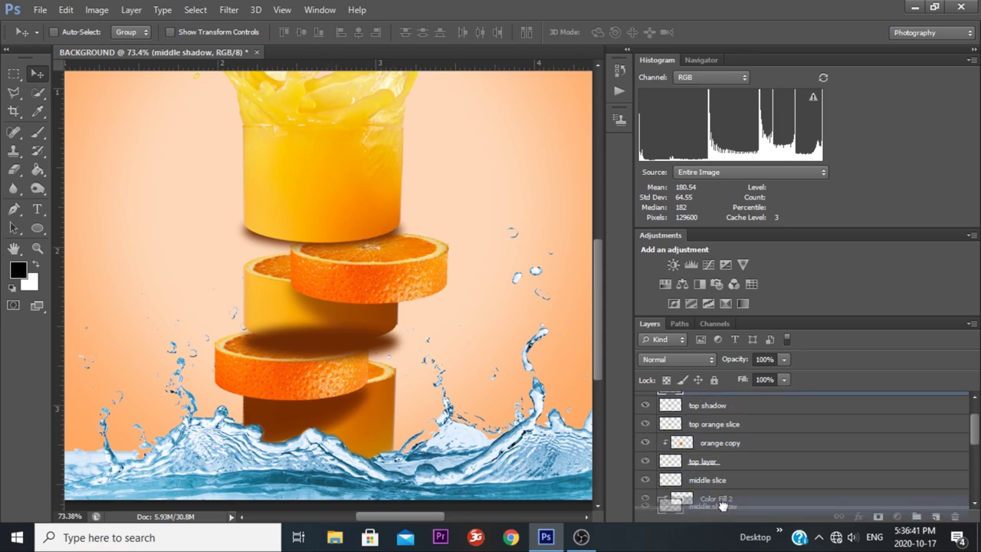
left_click_drag(723, 506, 714, 443)
left_click_drag(331, 343, 335, 339)
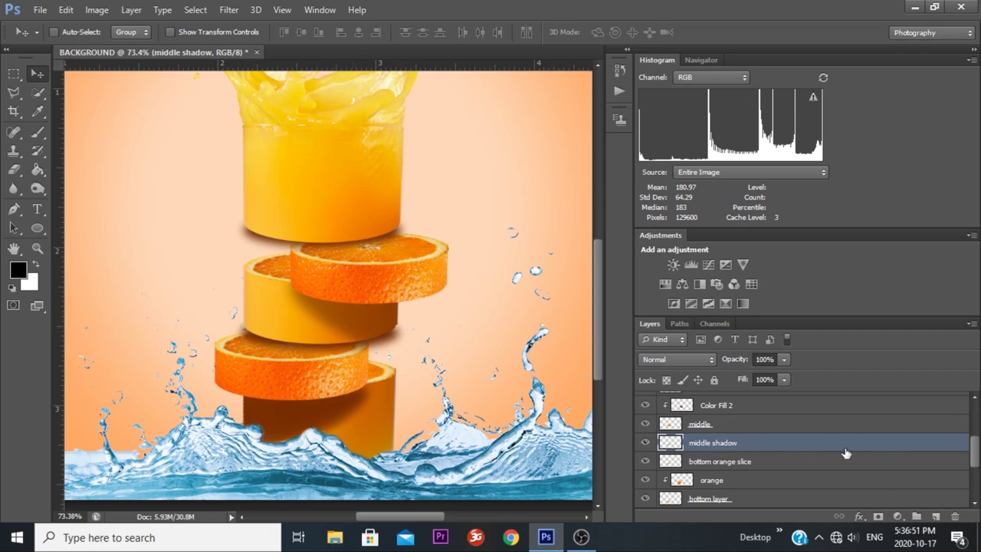
left_click_drag(976, 452, 694, 374)
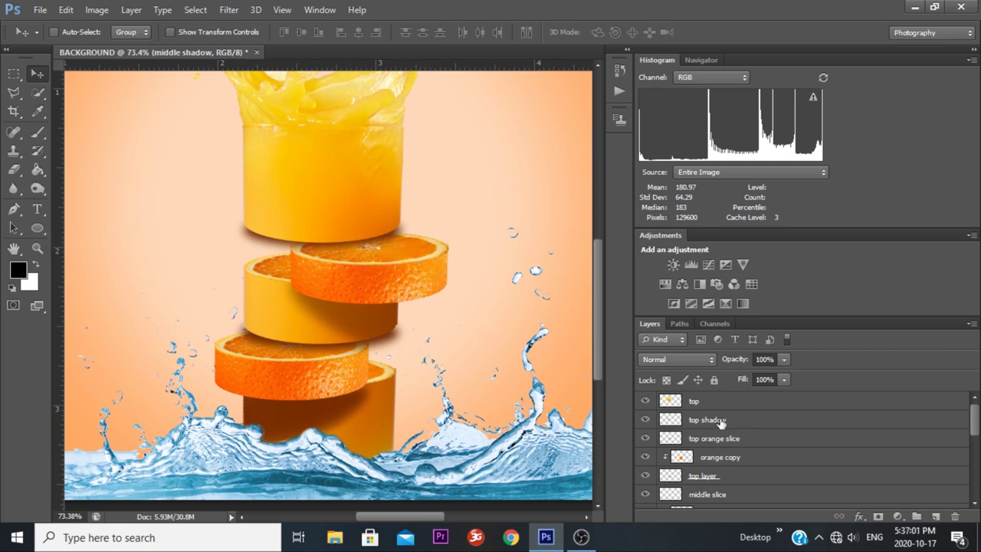
Clip the top shadow layer to the top orange slice
left_click(639, 423)
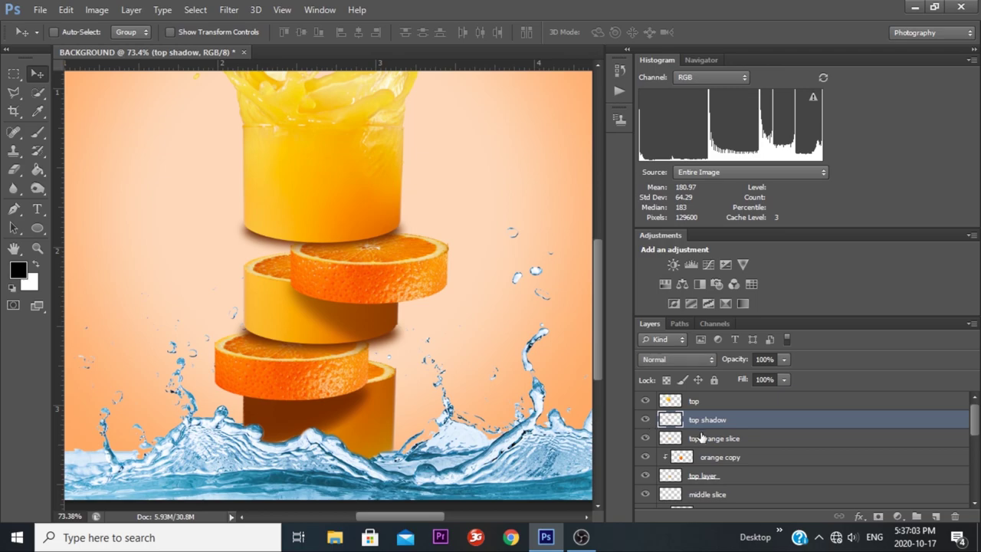
left_click(645, 439)
left_click(671, 429, "alt")
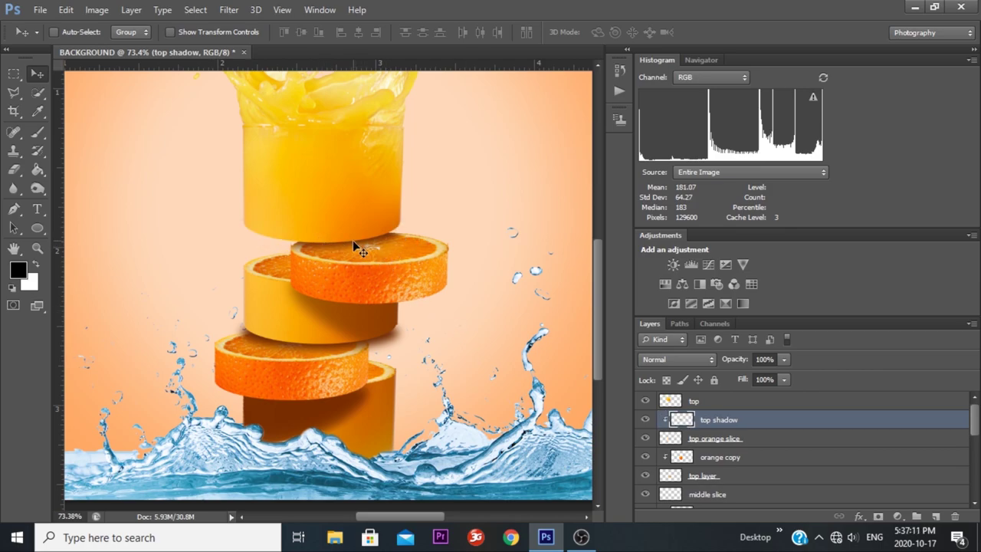
left_click_drag(977, 427, 977, 462)
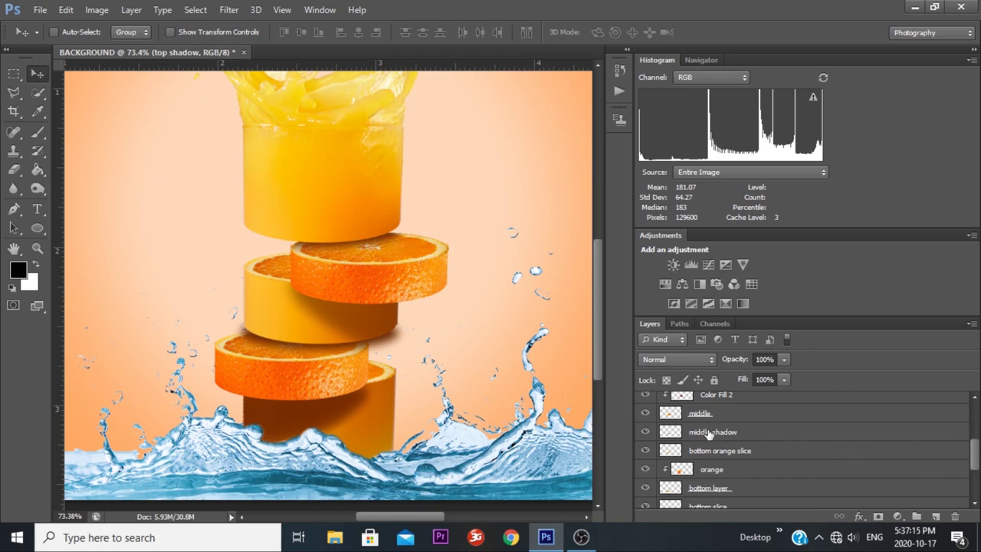
Clip the middle shadow layer to the bottom orange slice
left_click(710, 434)
left_click(646, 451)
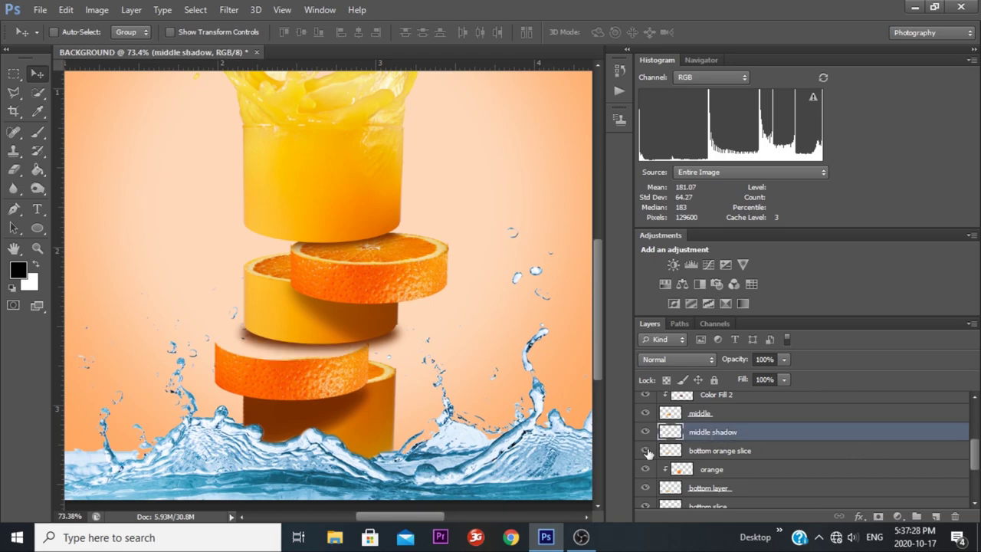
left_click(646, 451)
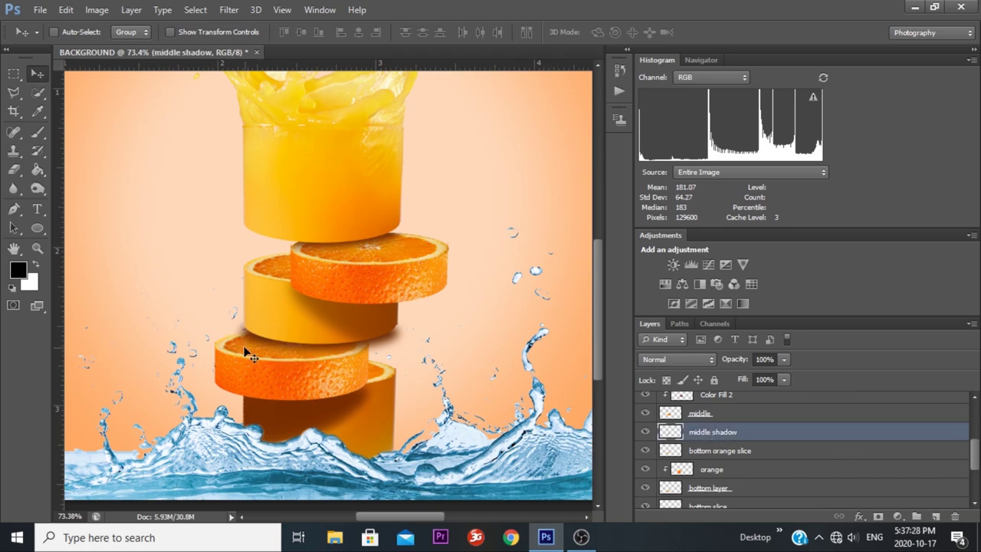
left_click_drag(672, 446, 672, 434)
left_click(671, 436, "alt")
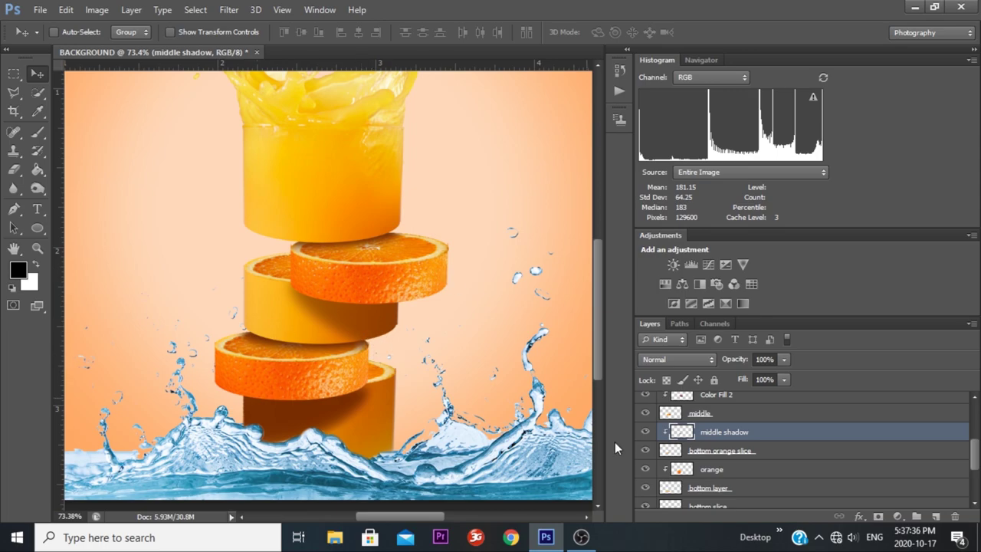
scroll(416, 296, "down", 1)
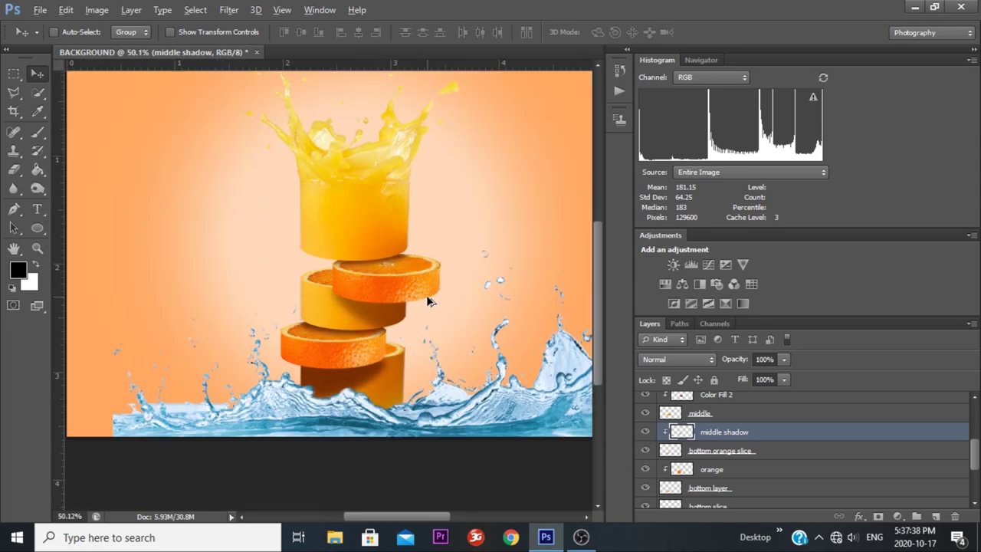
scroll(424, 299, "down", 1)
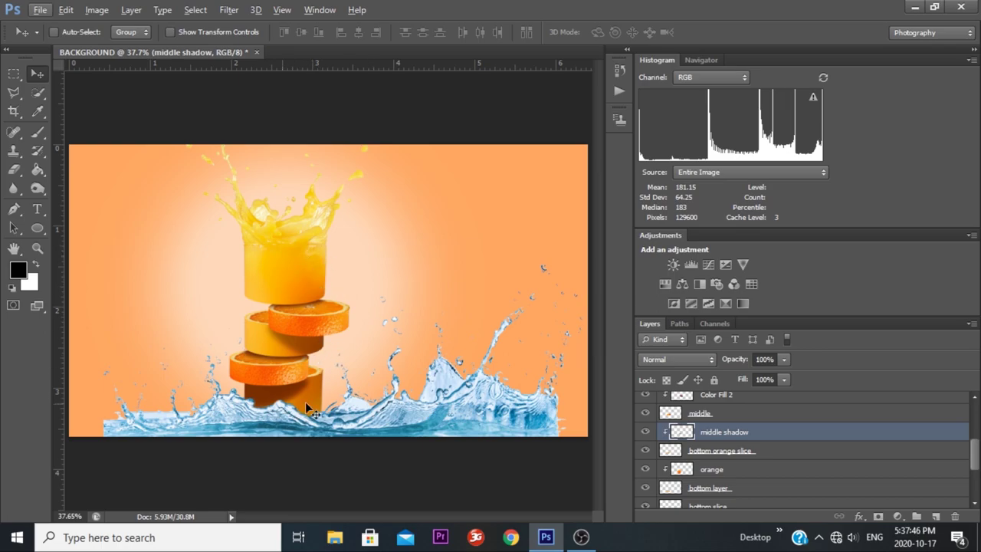
scroll(973, 457, "up", 5)
Add a new top layer filled with 50% Gray and set to Overlay blend mode
left_click(806, 403)
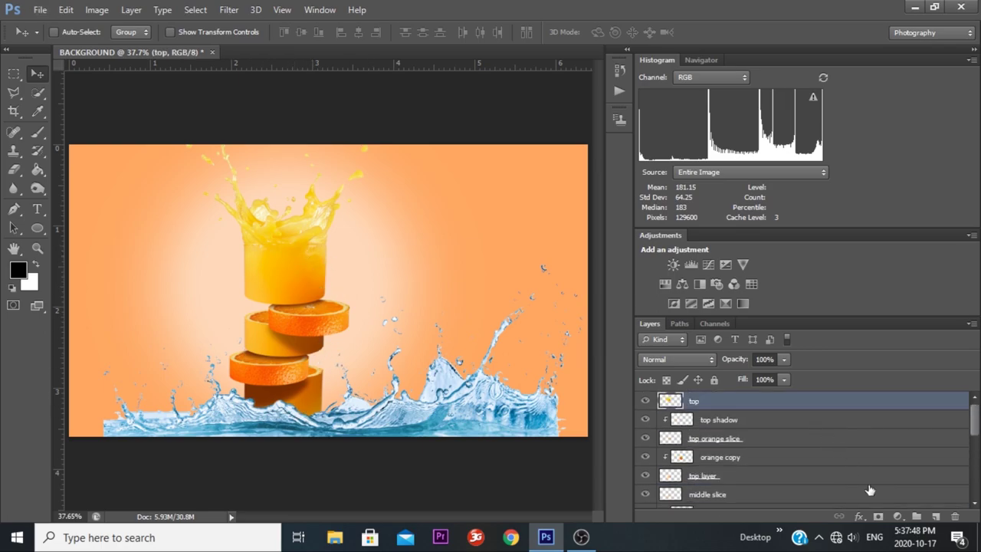
left_click(900, 518)
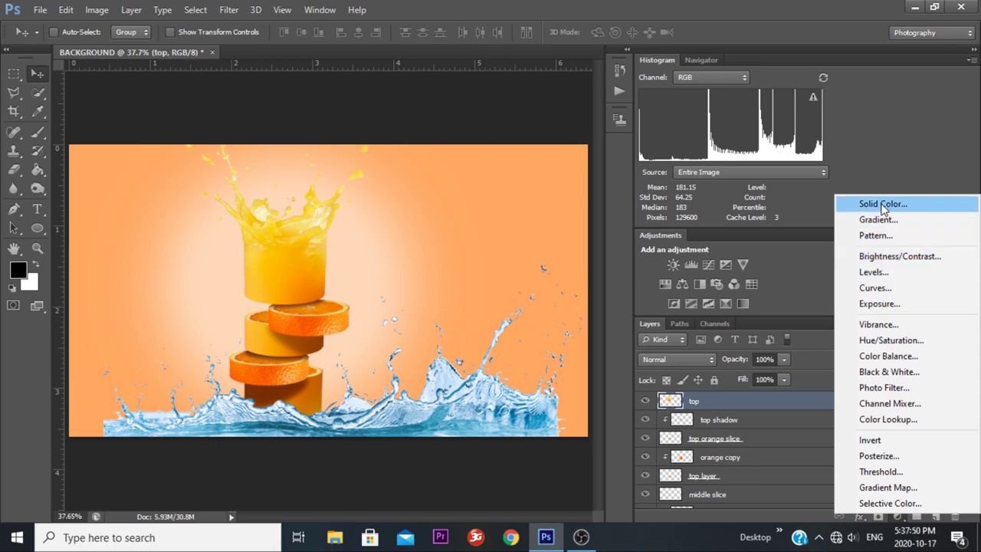
left_click(730, 407)
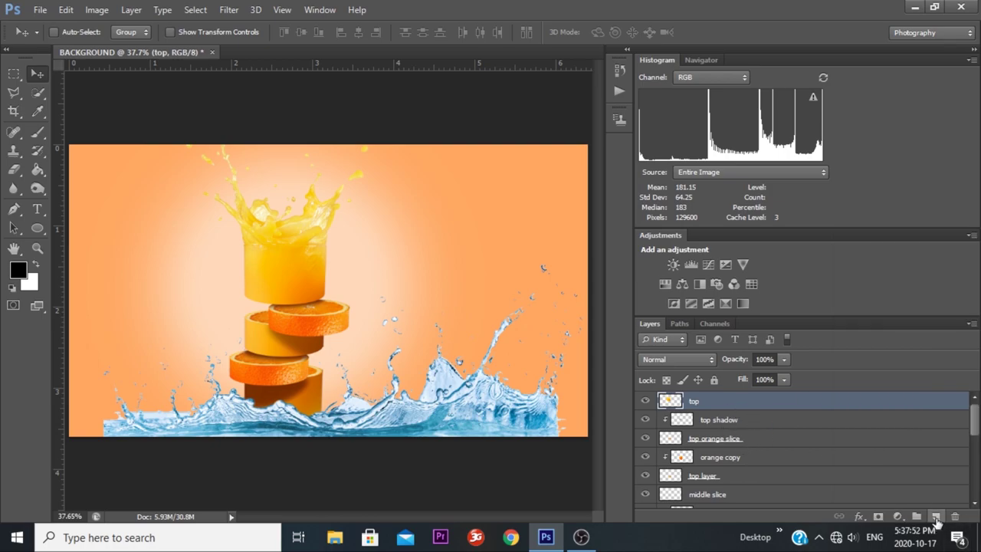
left_click(936, 515)
key("shift+BackSpace")
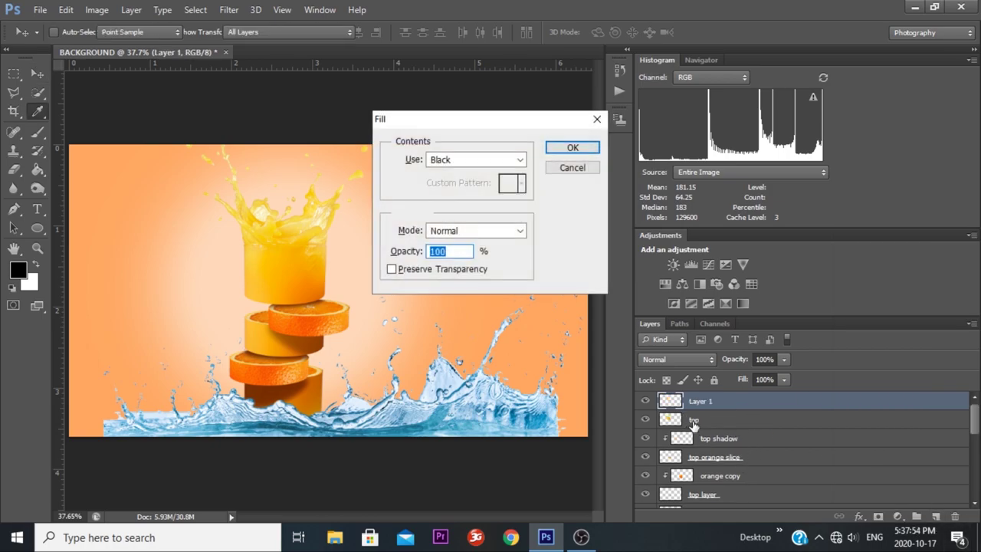
left_click(491, 159)
left_click(448, 277)
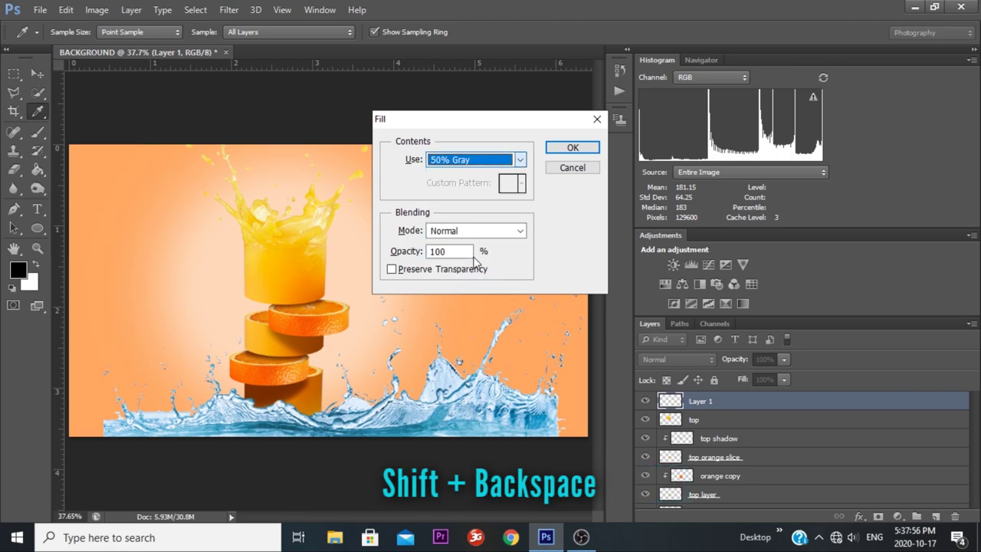
left_click(572, 147)
key("v")
left_click(674, 358)
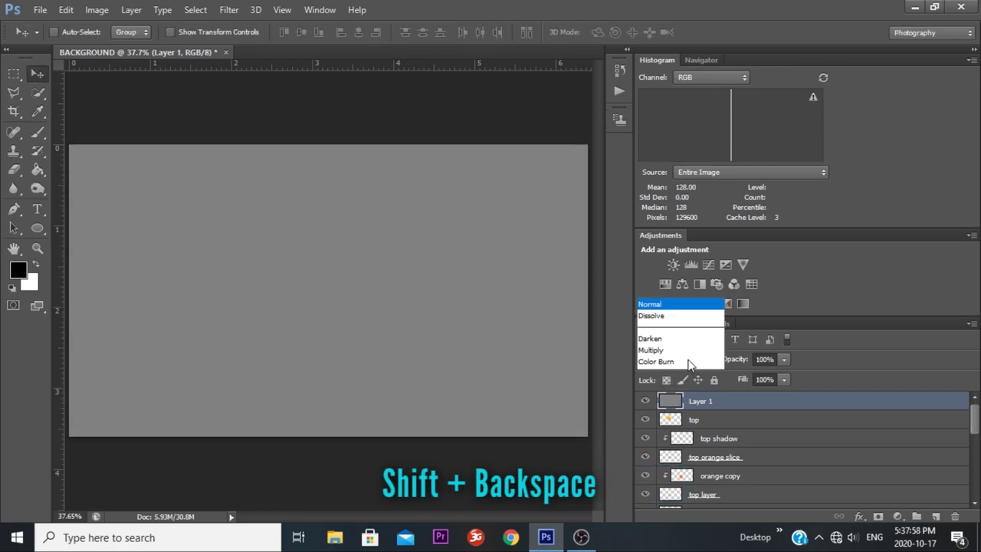
left_click(656, 178)
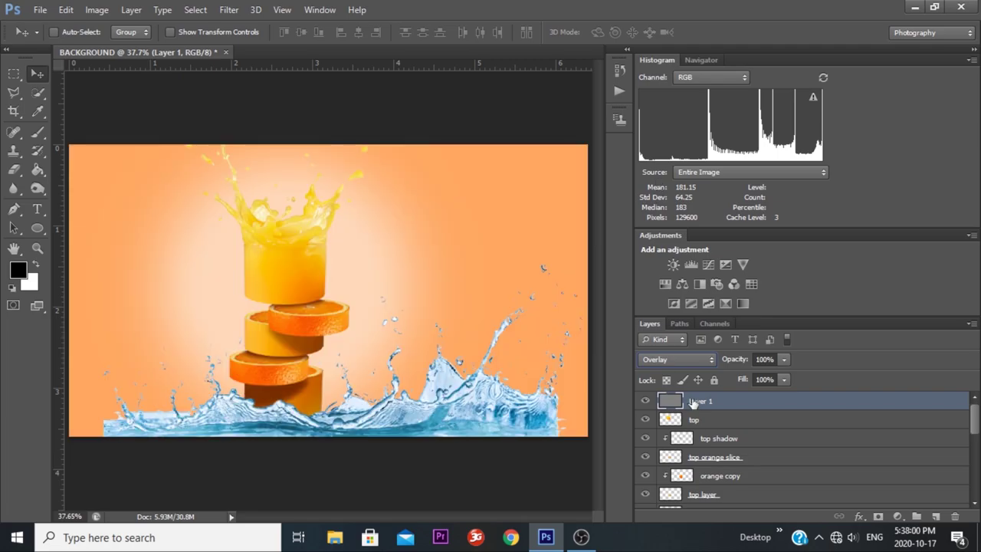
Paint soft shading over the slices and glass with a 174 px brush at 11% flow
left_click(41, 136)
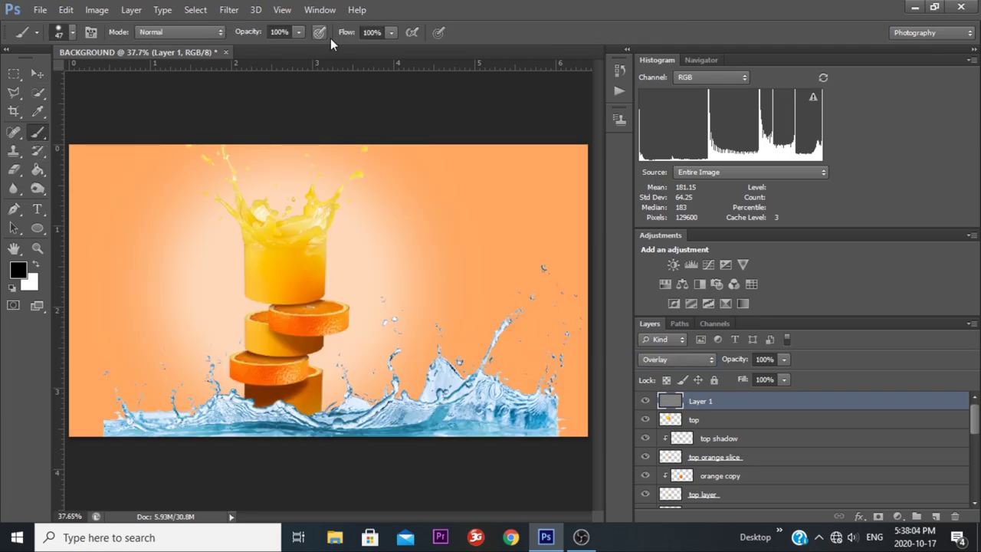
key("shift+9")
key("shift+1")
key("shift+1")
left_click_drag(289, 274, 318, 272)
mouse_move(314, 291)
left_mouse_down()
mouse_move(303, 391)
mouse_move(283, 359)
left_mouse_up()
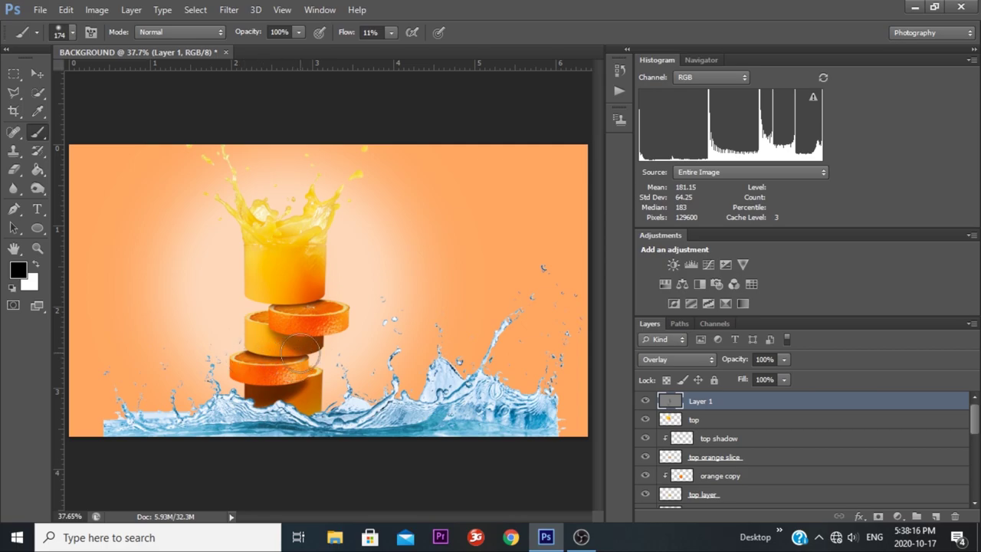
left_click_drag(283, 359, 311, 338)
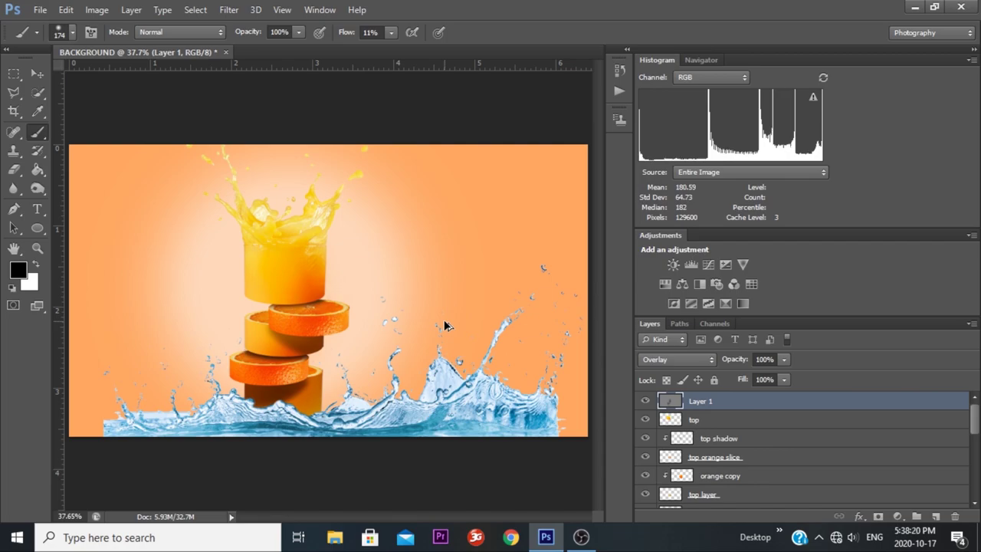
left_click_drag(328, 300, 312, 306)
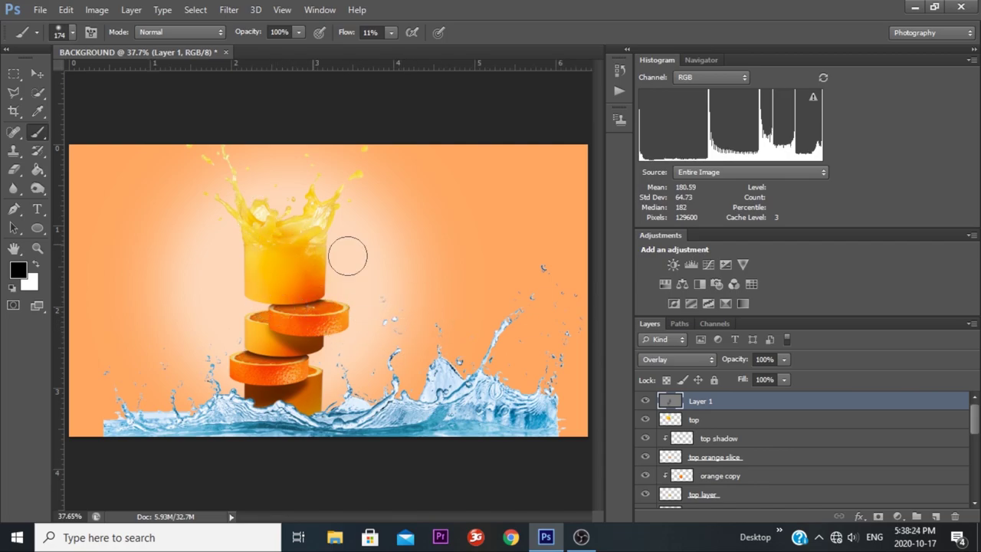
left_click_drag(339, 376, 384, 380)
scroll(431, 322, "down", 1)
scroll(431, 318, "down", 2)
scroll(395, 242, "up", 3)
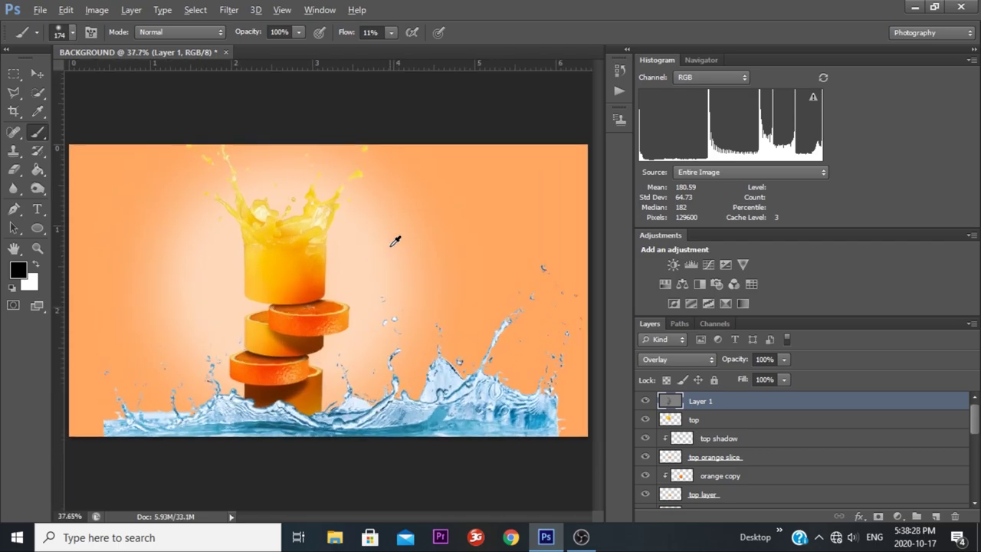
left_click(644, 401)
Set the water-png-39965 layer's blend mode to Luminosity
left_click_drag(975, 425, 978, 485)
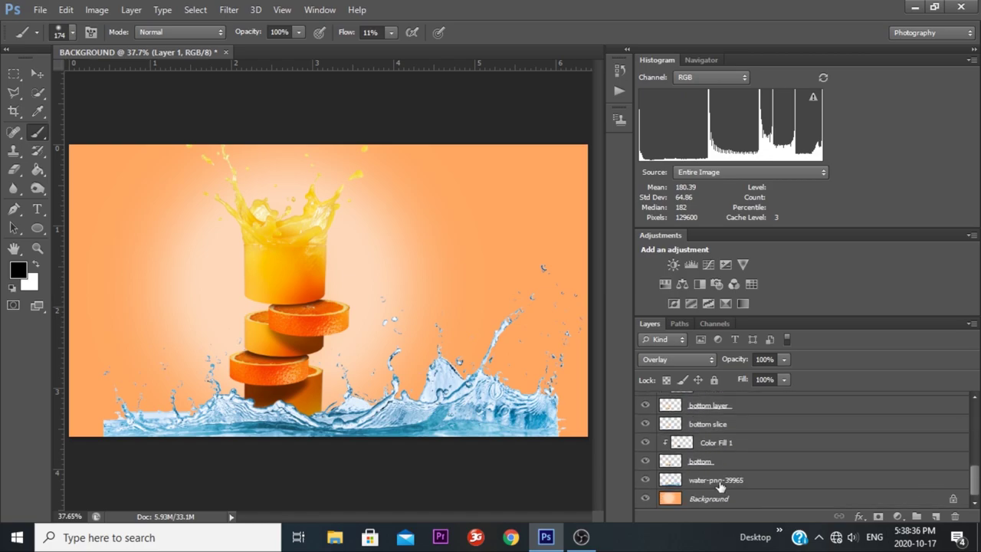
left_click(720, 483)
left_click(692, 360)
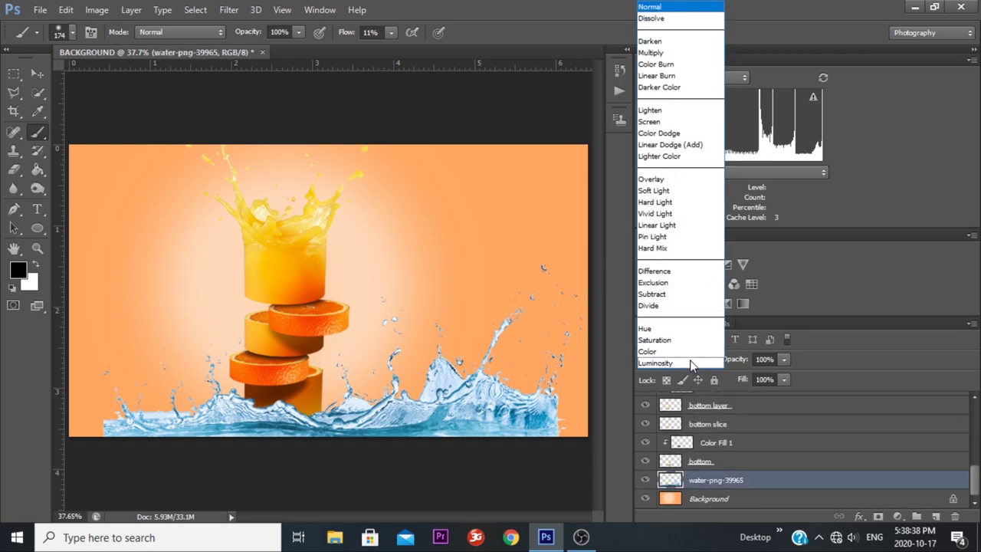
left_click(688, 363)
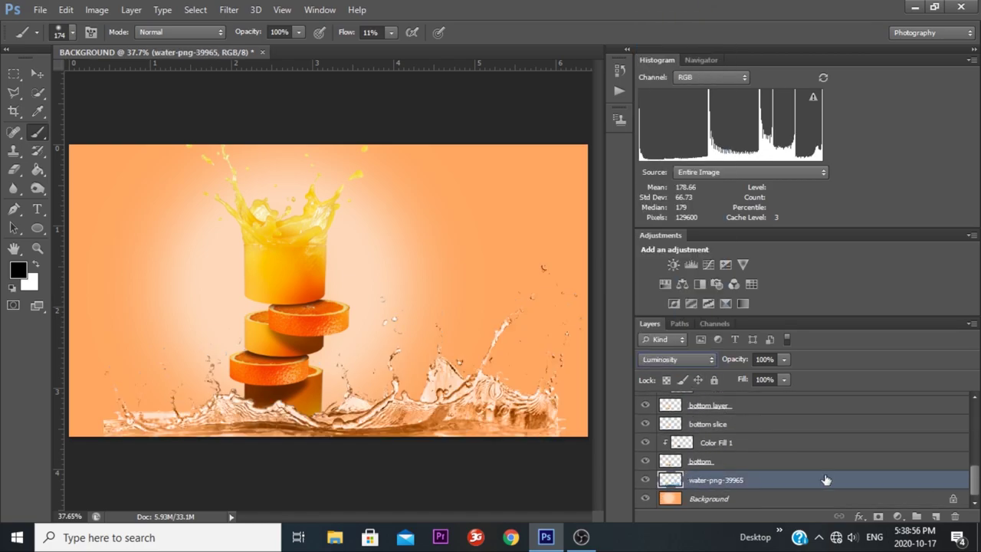
left_click(924, 462)
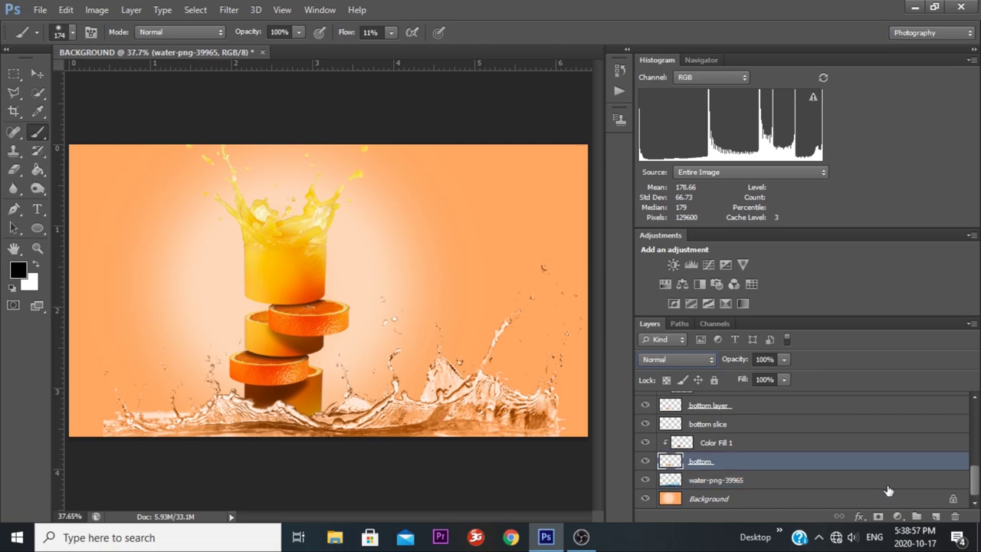
left_click(750, 483)
Brush over the splash above the bottom slice, then reselect the gray overlay Layer 1
left_click_drag(253, 406, 284, 413)
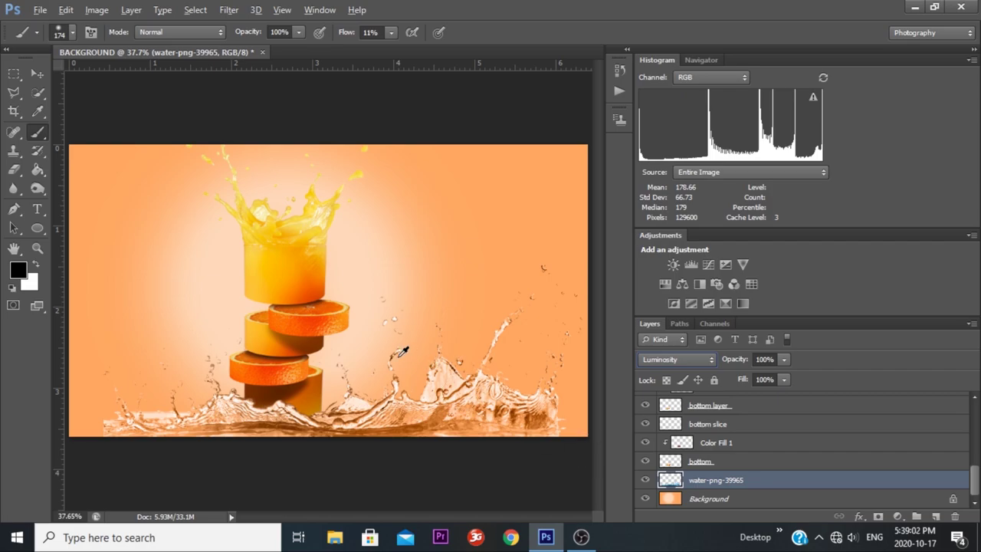
key("alt")
scroll(877, 406, "up", 5)
scroll(877, 406, "up", 5)
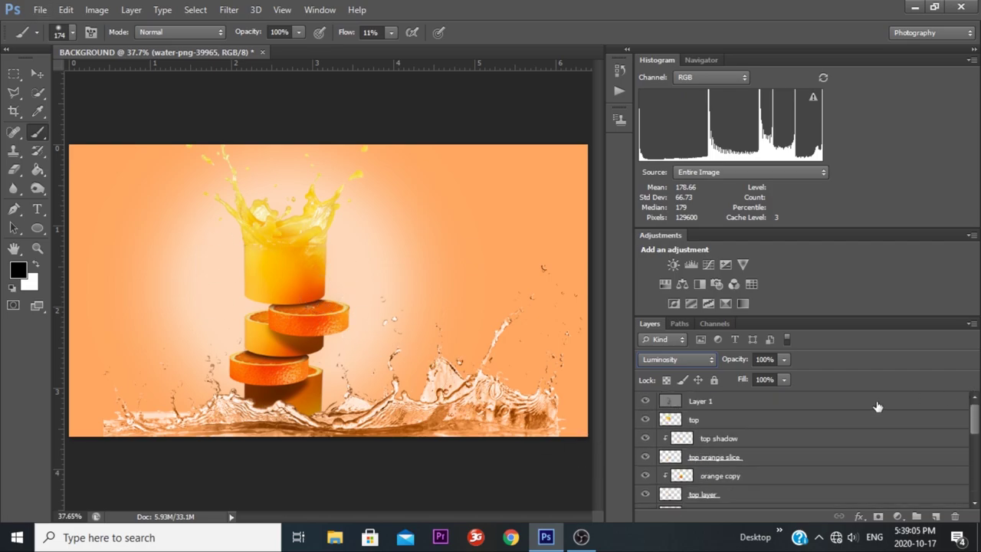
left_click(833, 406)
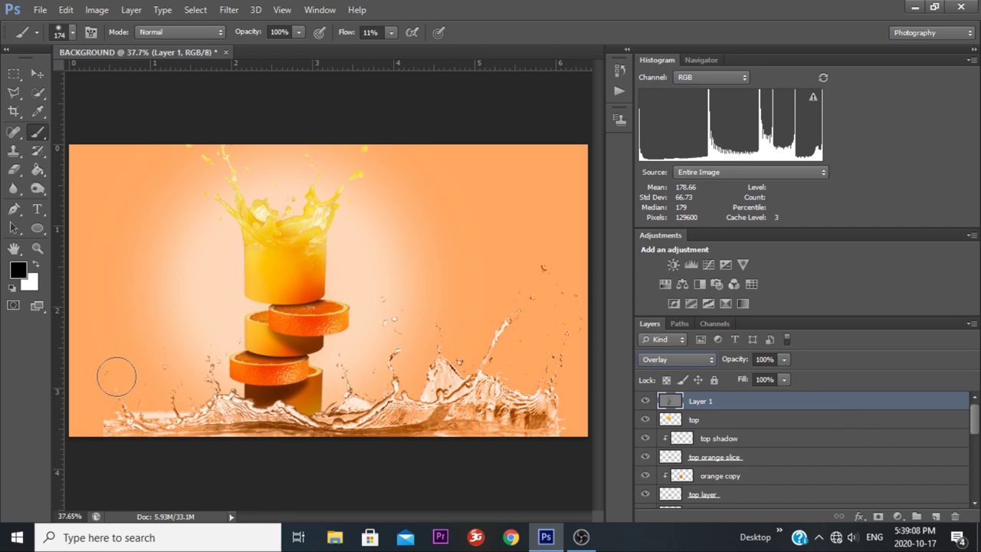
left_click(38, 211)
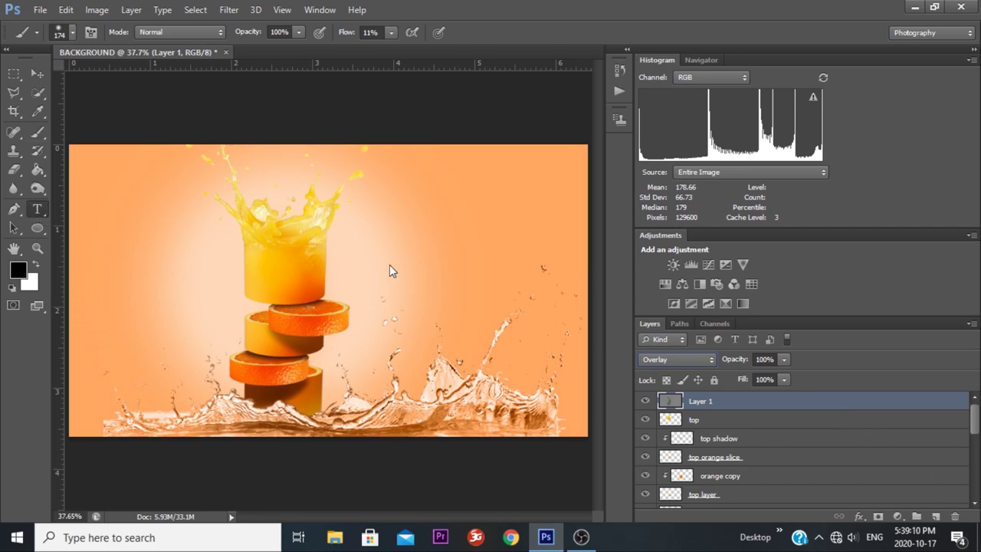
Start a heading text layer in Eras Bold ITC with a deep orange sampled from the slices
left_click(222, 229)
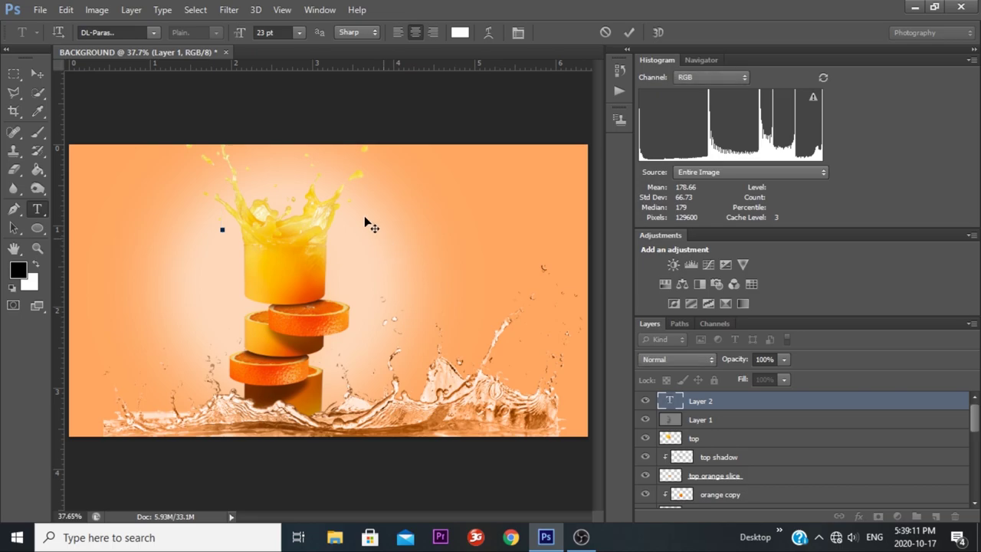
left_click(123, 30)
type("eras")
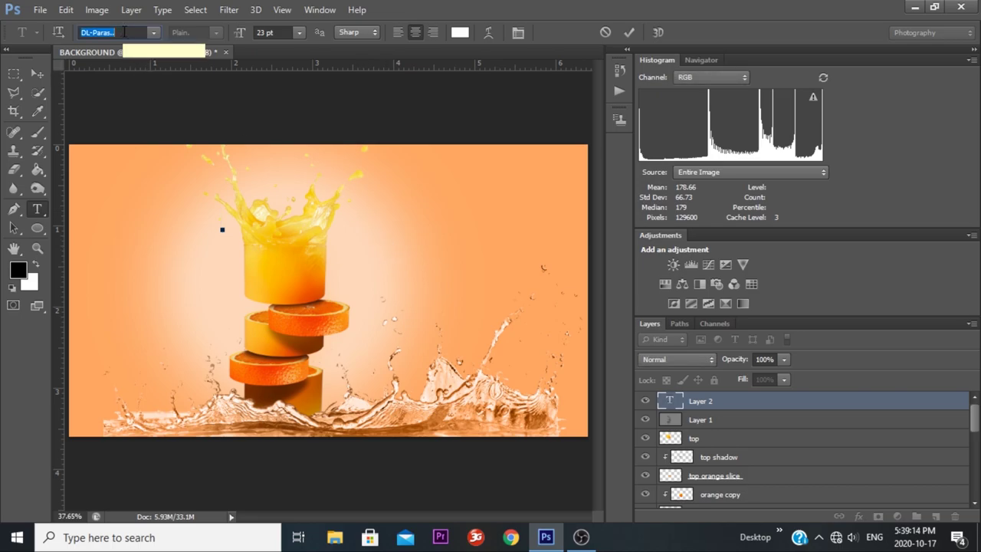
key("Return")
type("fr")
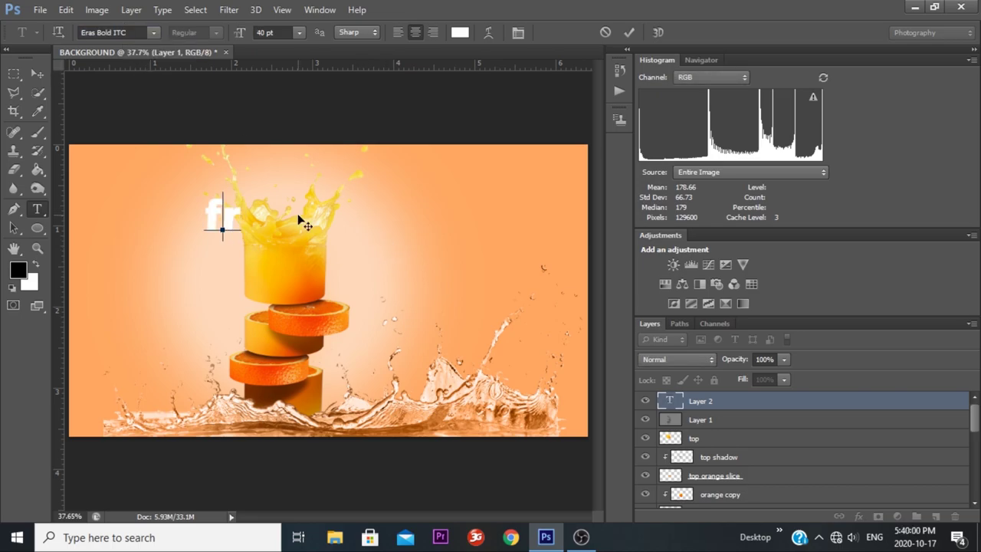
key("BackSpace")
key("BackSpace")
left_click(17, 274)
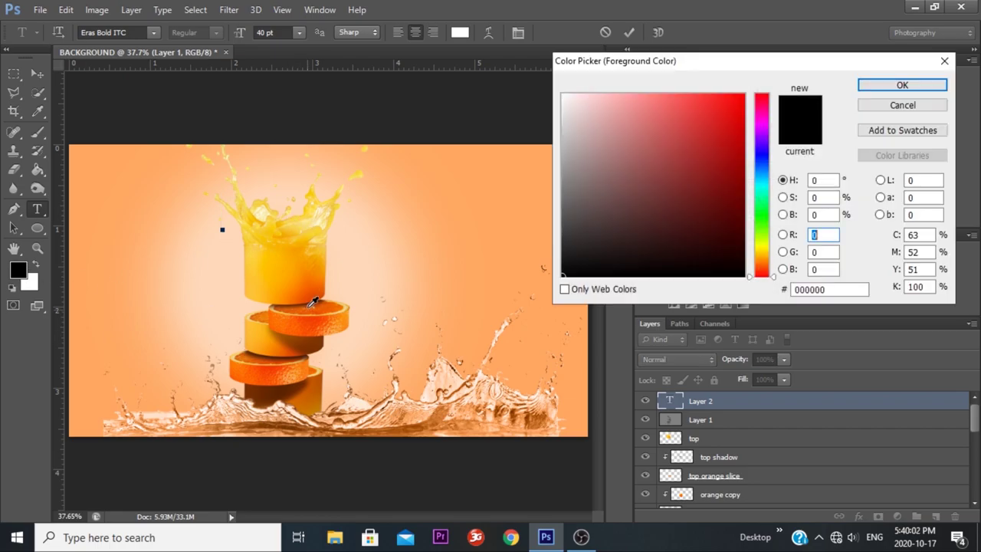
left_click(255, 372)
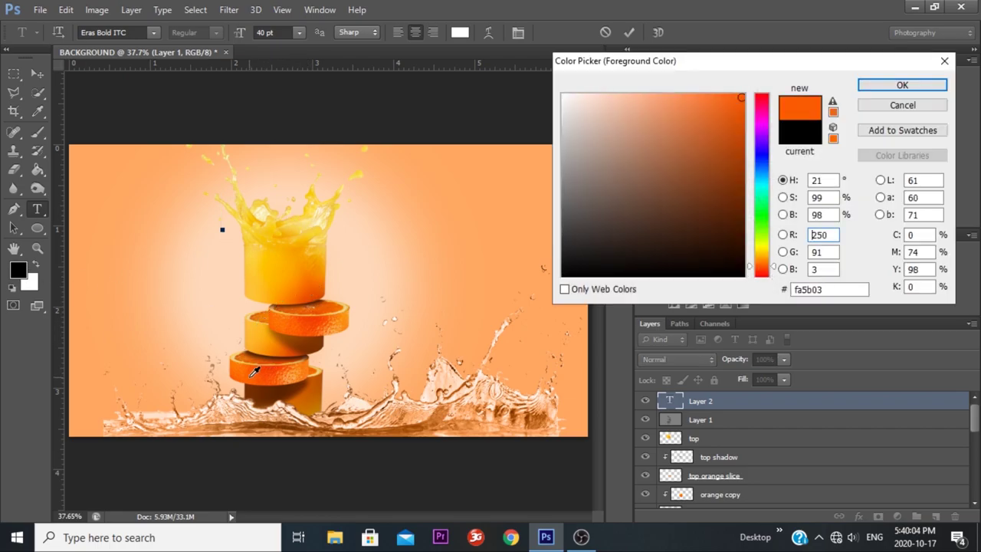
left_click(304, 321)
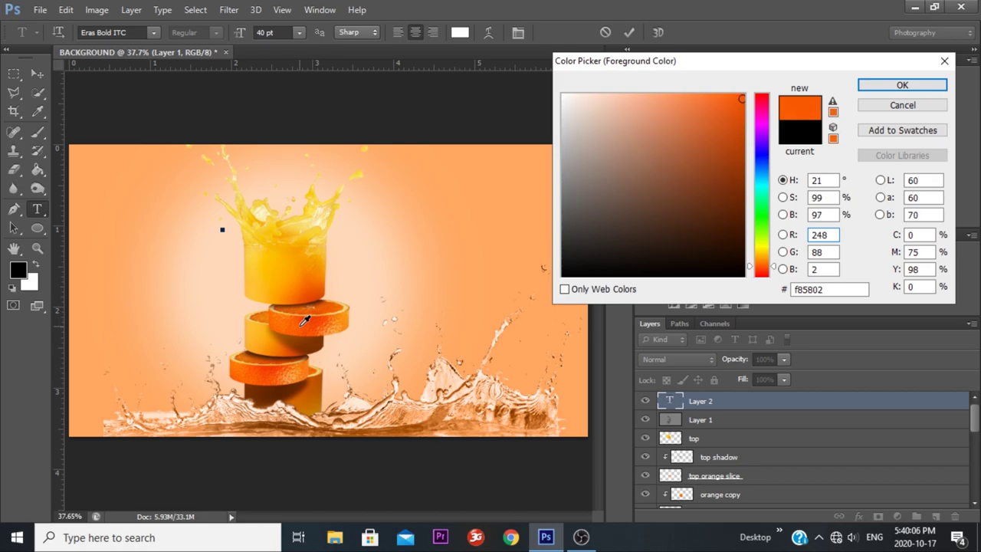
left_click_drag(743, 130, 738, 106)
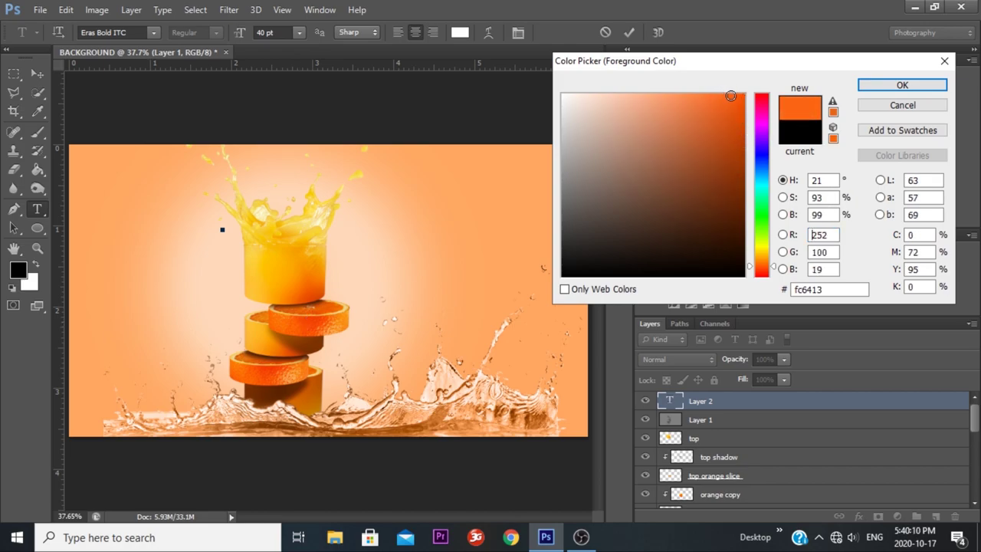
left_click(902, 85)
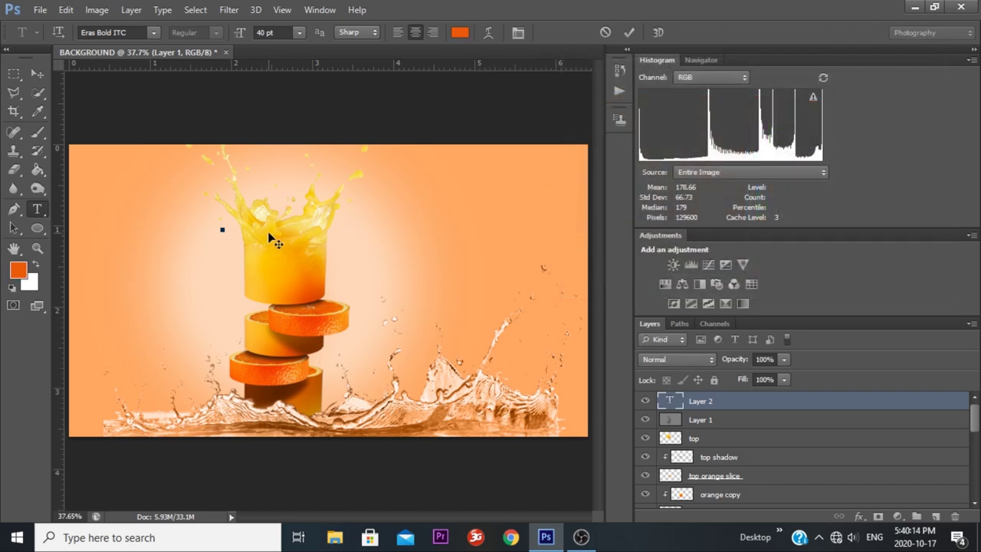
Type ORANGE JUICE, set it to 28 pt, and commit the text
type("ORA")
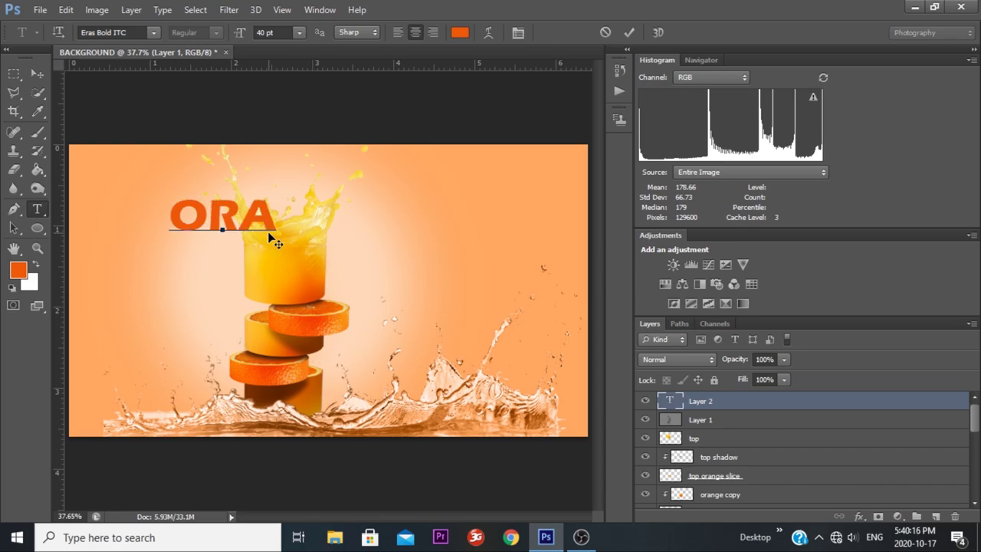
type("NGE J")
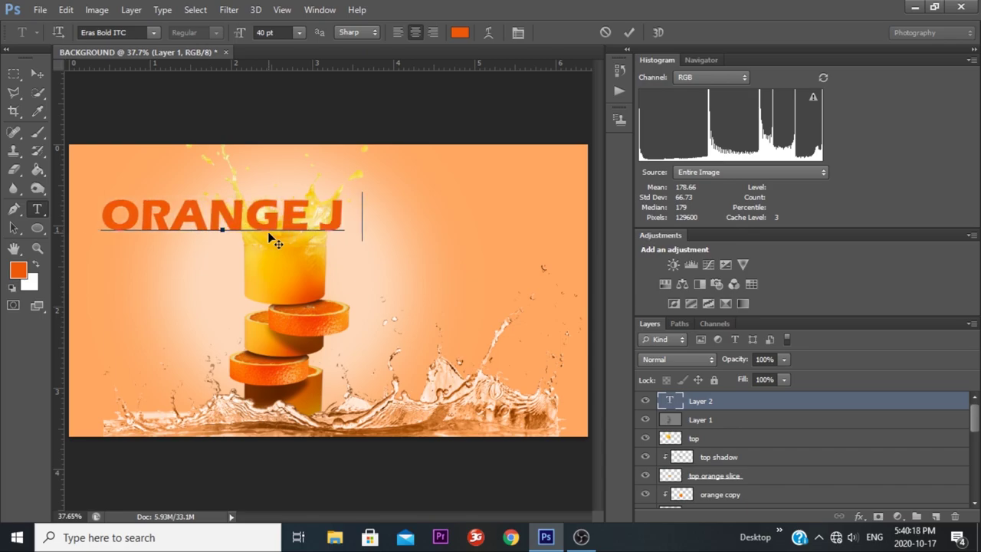
type("UICE")
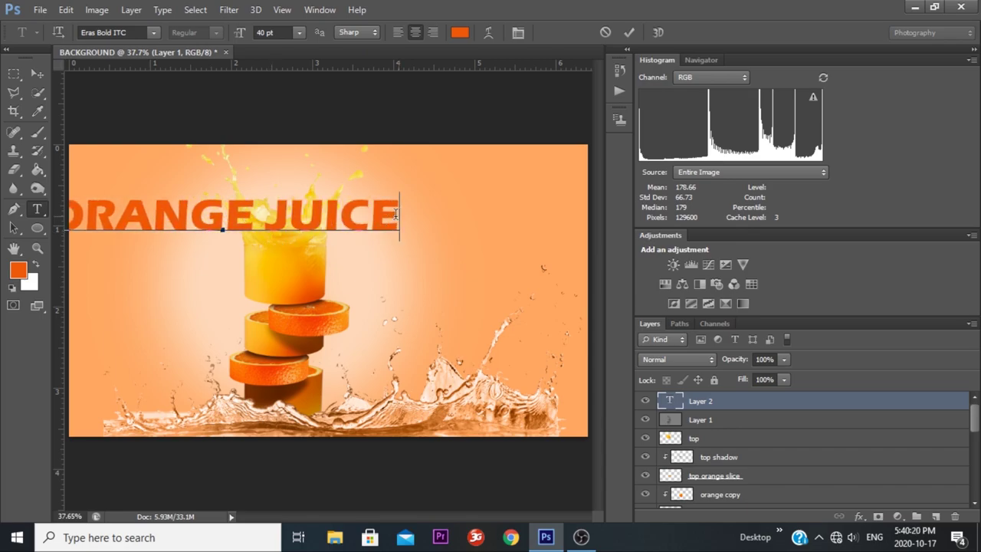
left_click_drag(396, 214, 56, 201)
left_click_drag(240, 33, 228, 36)
left_click(299, 241)
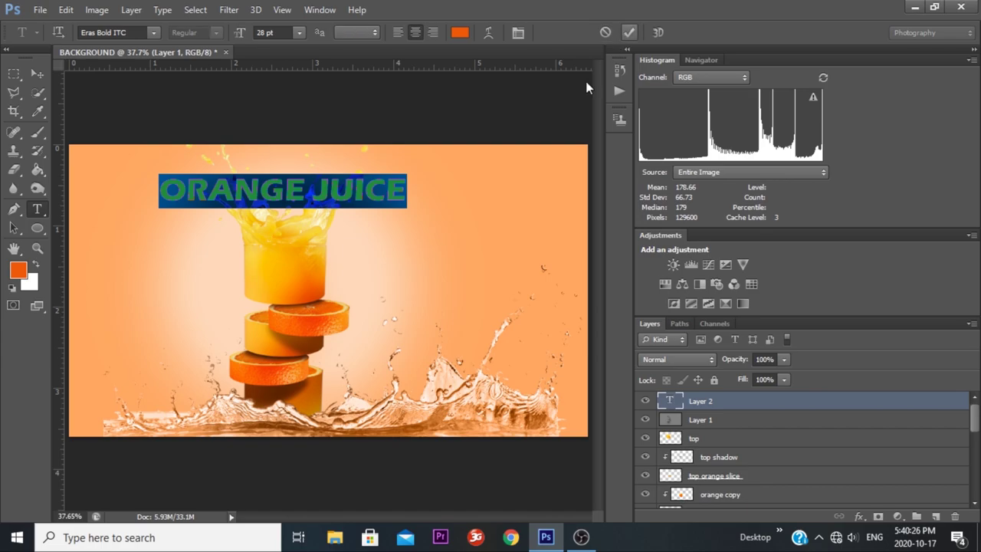
left_click(629, 32)
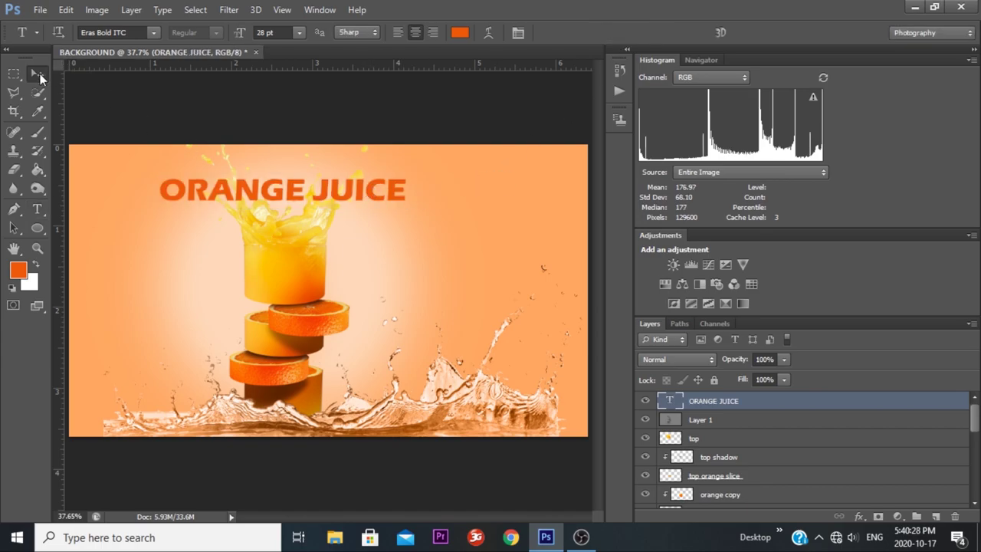
left_click(37, 72)
Move the ORANGE JUICE layer down to sit just above Background and nudge it upward
left_click_drag(275, 187, 278, 182)
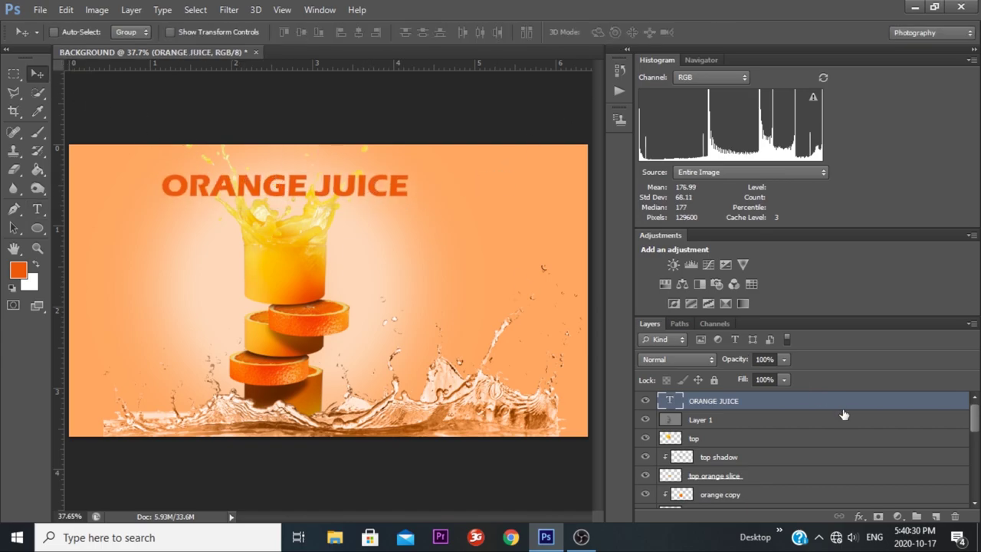
left_click_drag(951, 410, 850, 510)
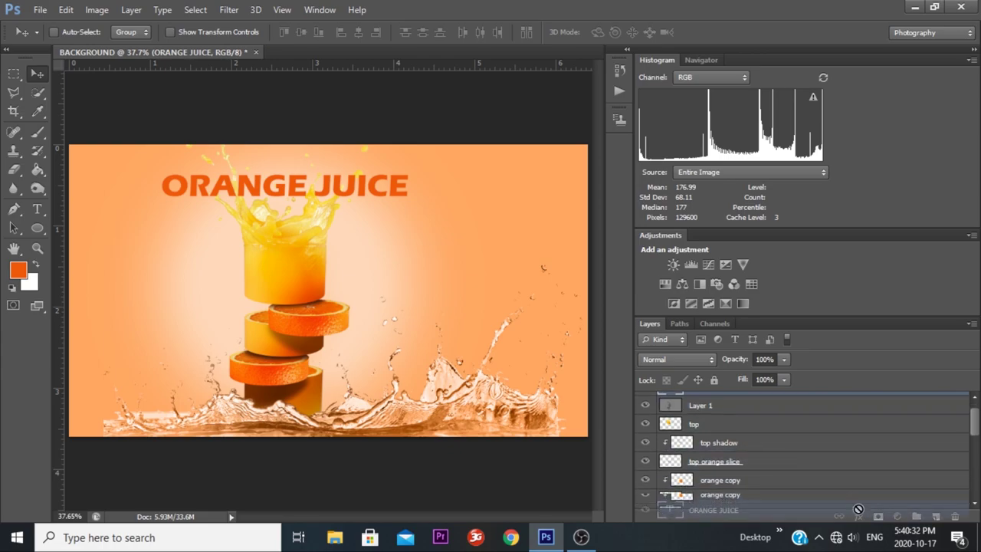
left_click_drag(849, 511, 853, 485)
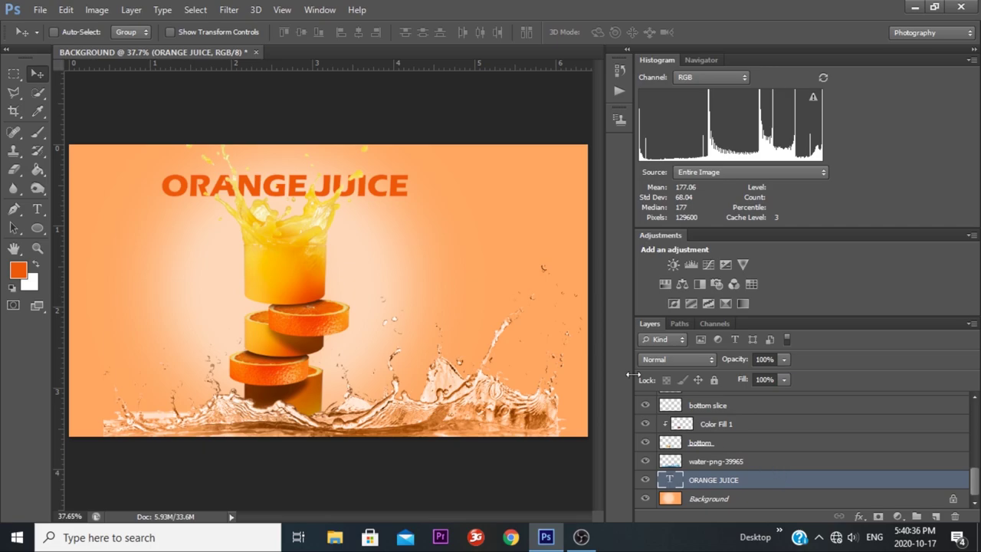
mouse_move(360, 195)
left_mouse_down()
mouse_move(360, 184)
mouse_move(398, 182)
left_mouse_up()
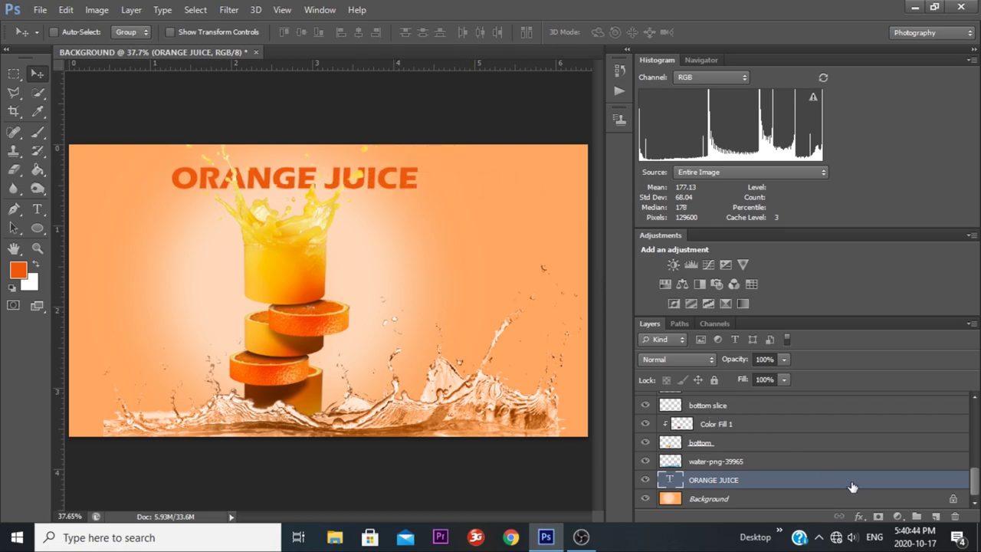
Give the heading a Drop Shadow at 75% opacity, 120° angle, 5 px
left_click(859, 517)
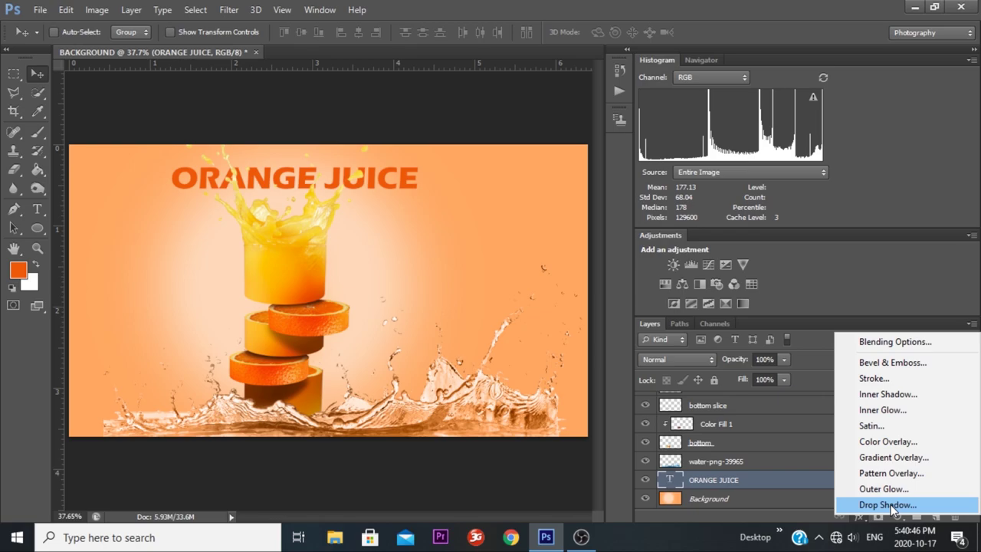
left_click(889, 505)
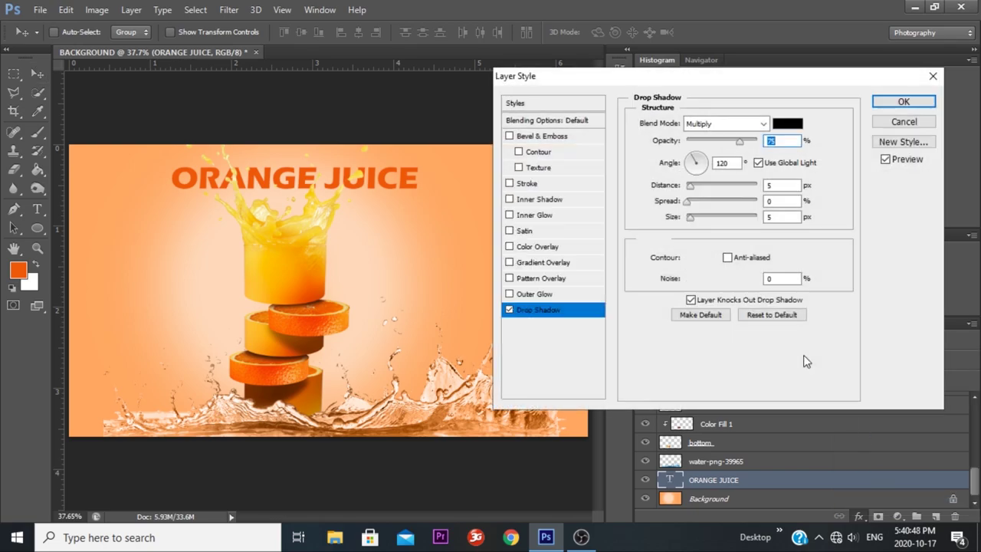
left_click(893, 104)
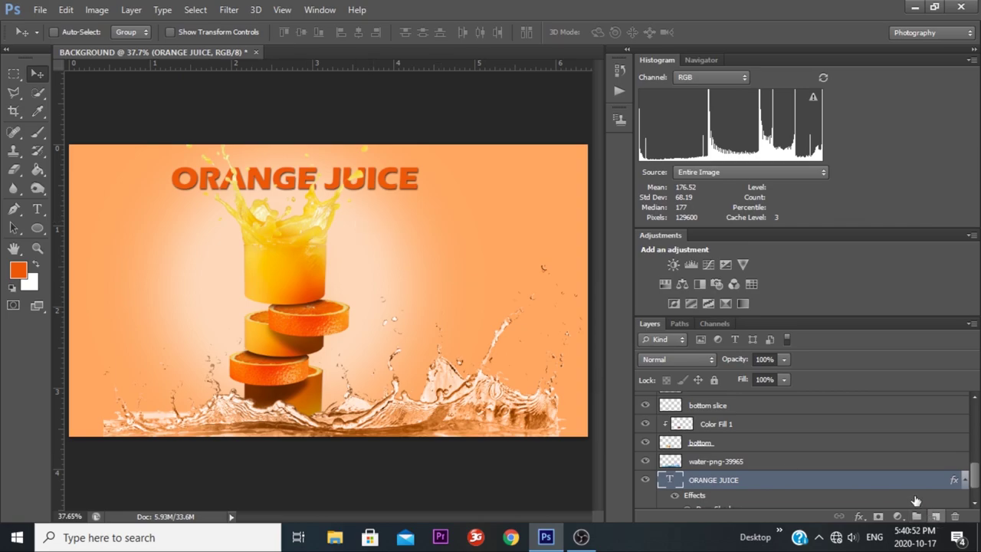
left_click(38, 210)
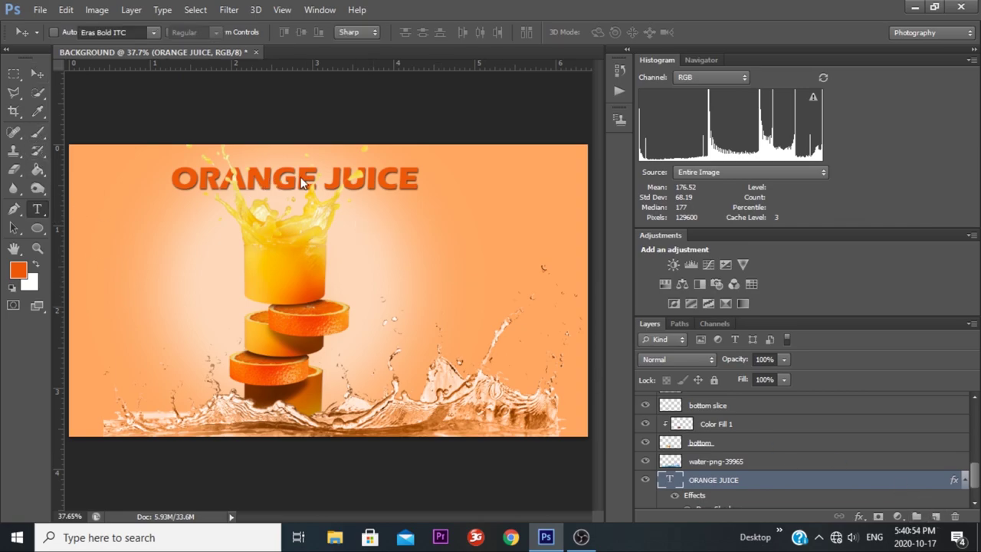
left_click(391, 161)
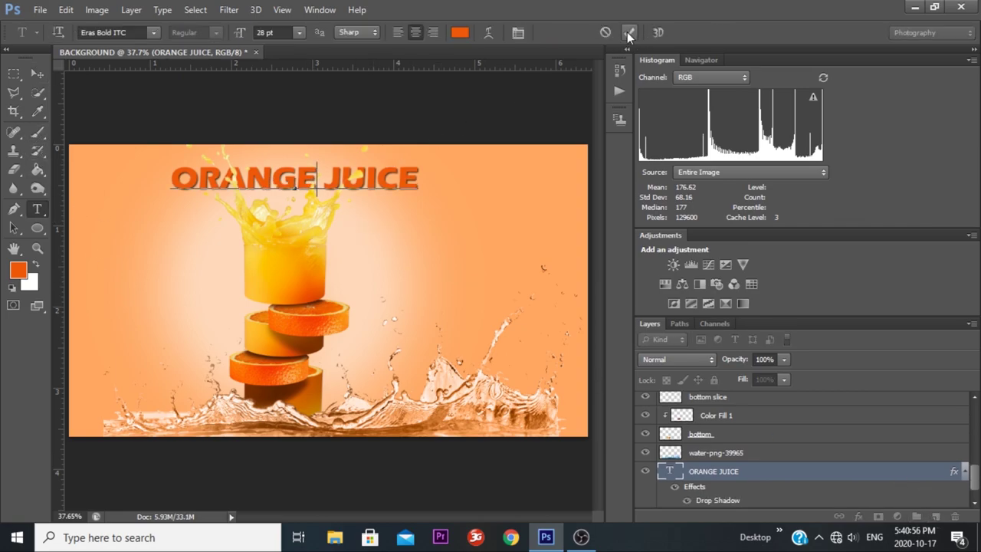
Type SIMPLE as a new text layer and set it to 14 pt
left_click(431, 228)
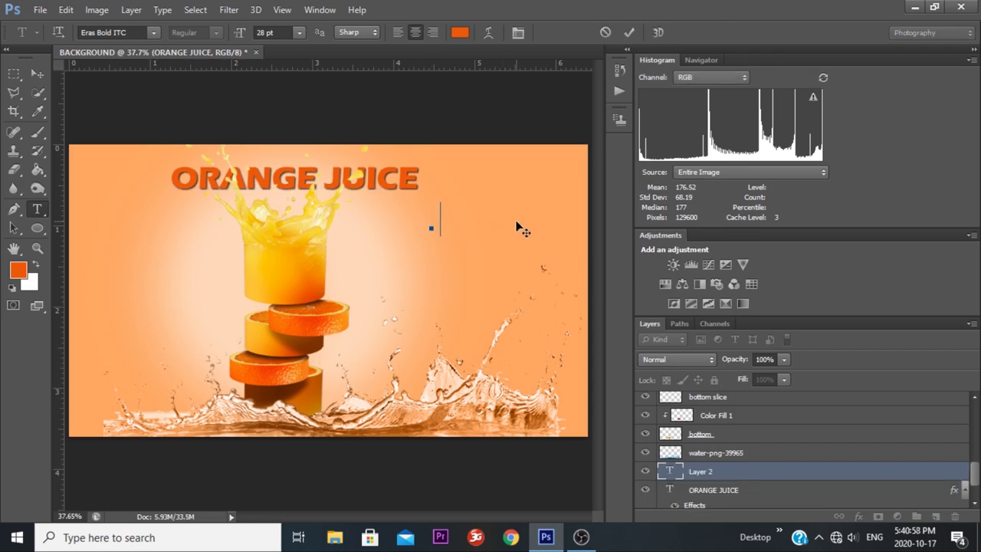
type("SIMPLE")
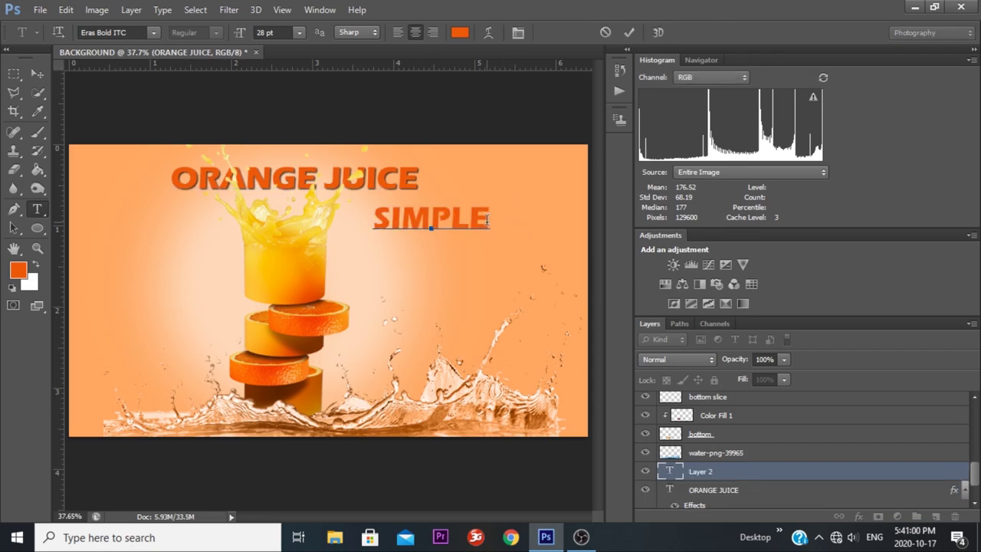
key("shift+Left")
key("shift+Left")
key("shift+Left")
key("ctrl+a")
left_click_drag(238, 36, 225, 38)
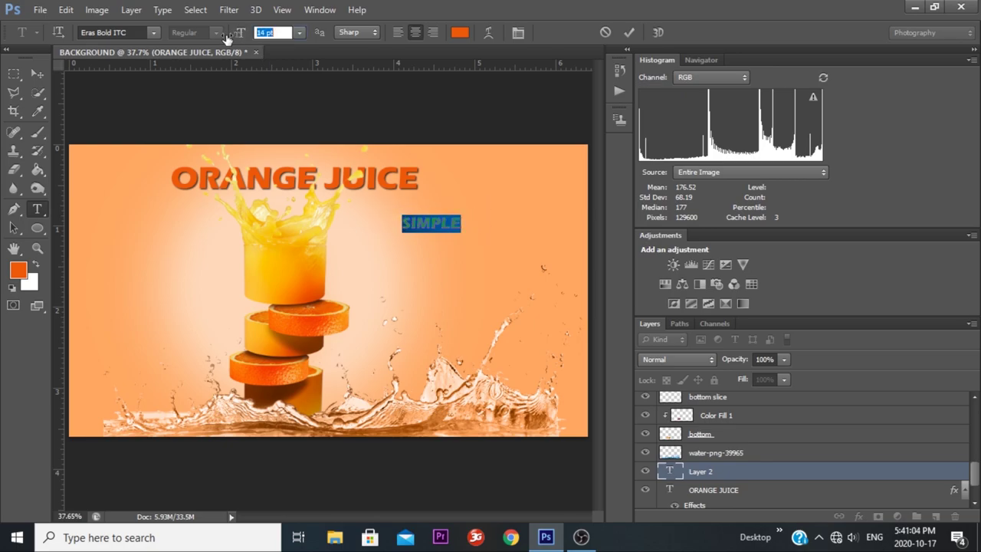
left_click(158, 31)
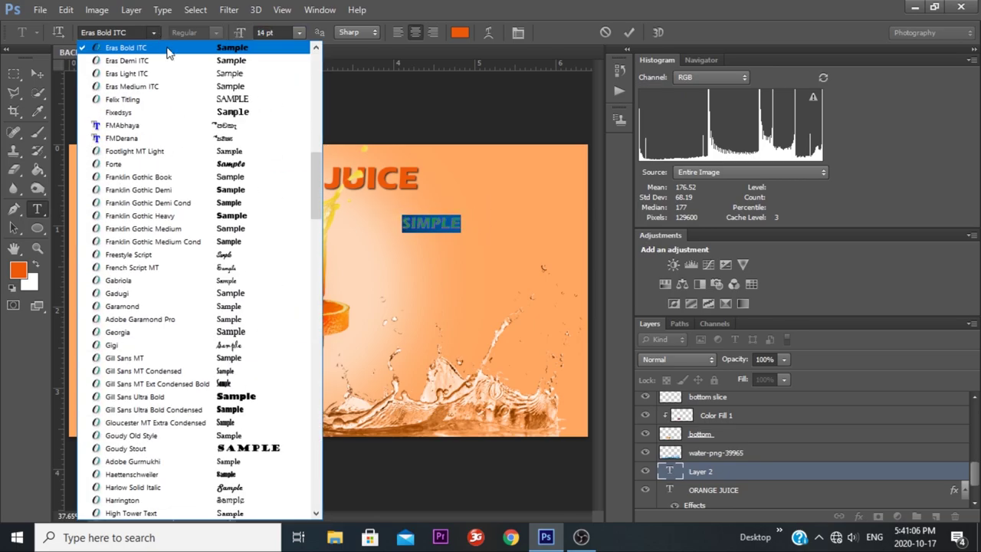
Switch SIMPLE to Gabriola, commit it, and merge all visible layers into Background
left_click(244, 280)
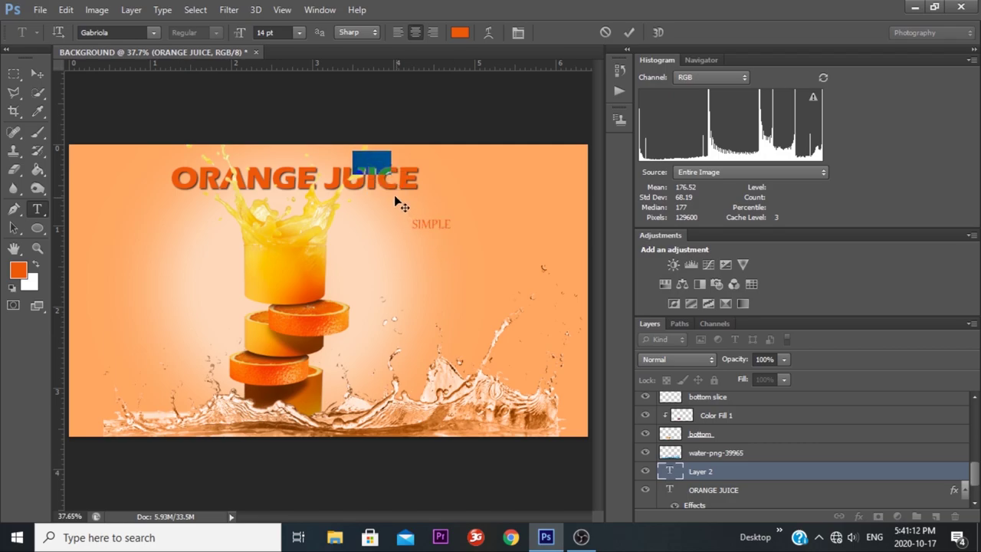
key("ctrl+Left")
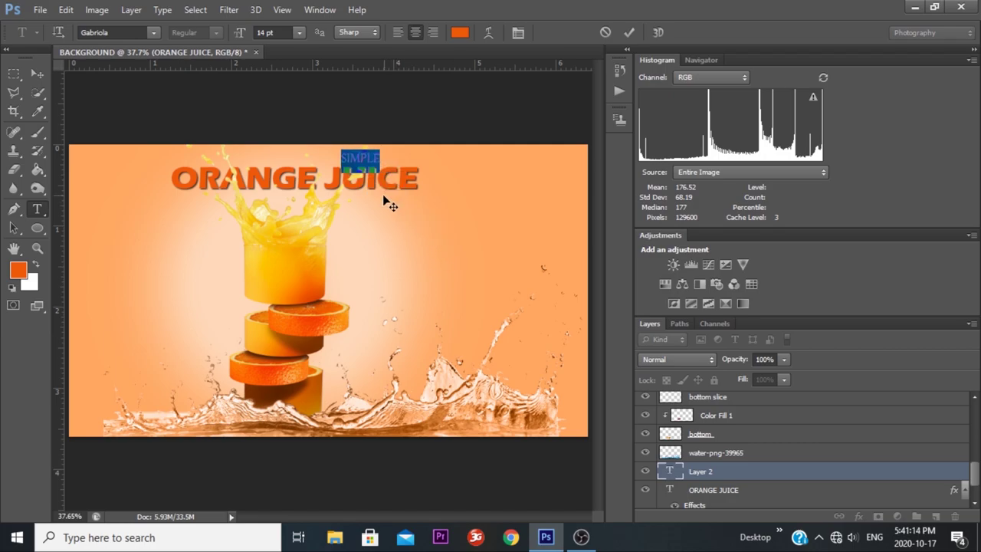
key("ctrl+Left")
left_click(630, 32)
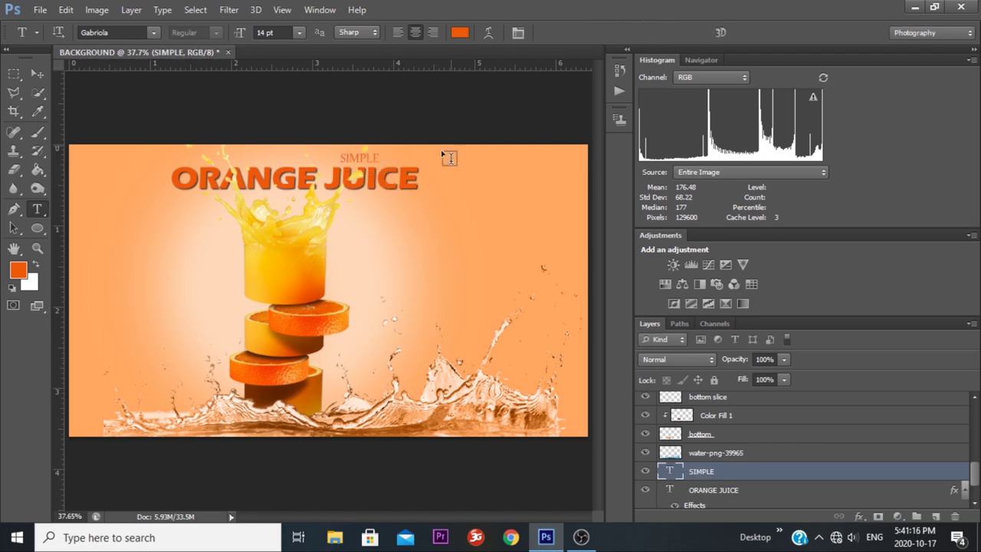
key("ctrl+shift+e")
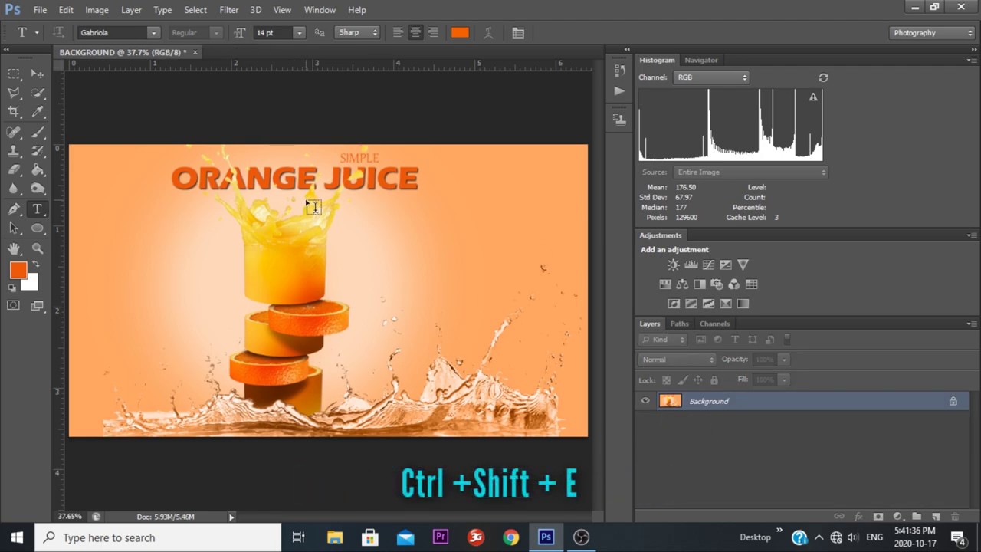